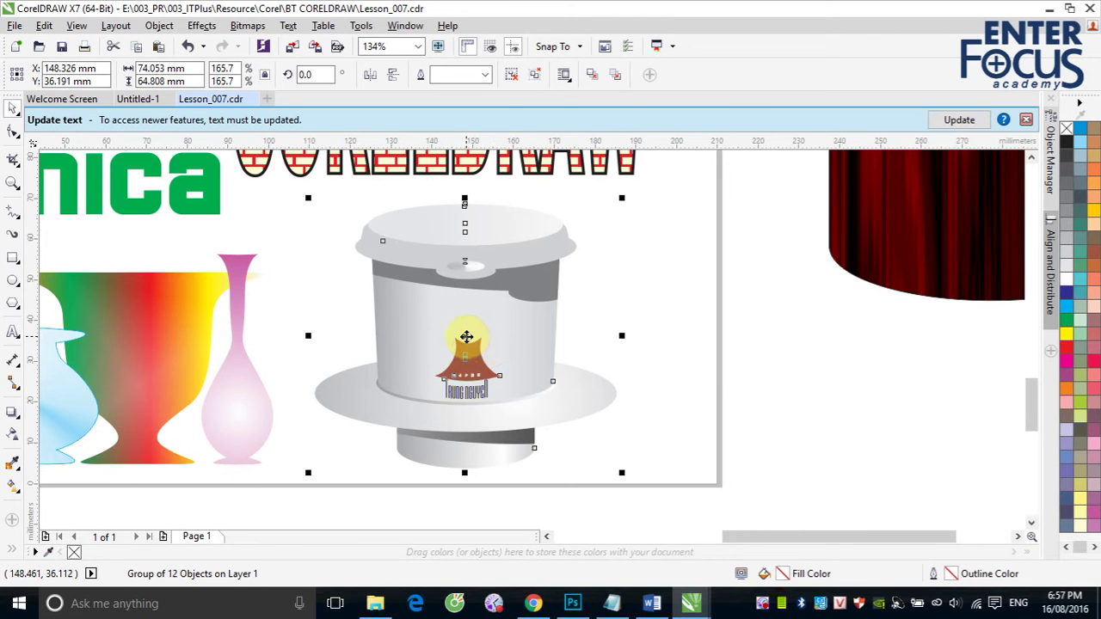
- Lock the grouped coffee filter illustration in place as the tracing reference and clear the selection
{"action": "right_click", "coordinate": [465, 336]}
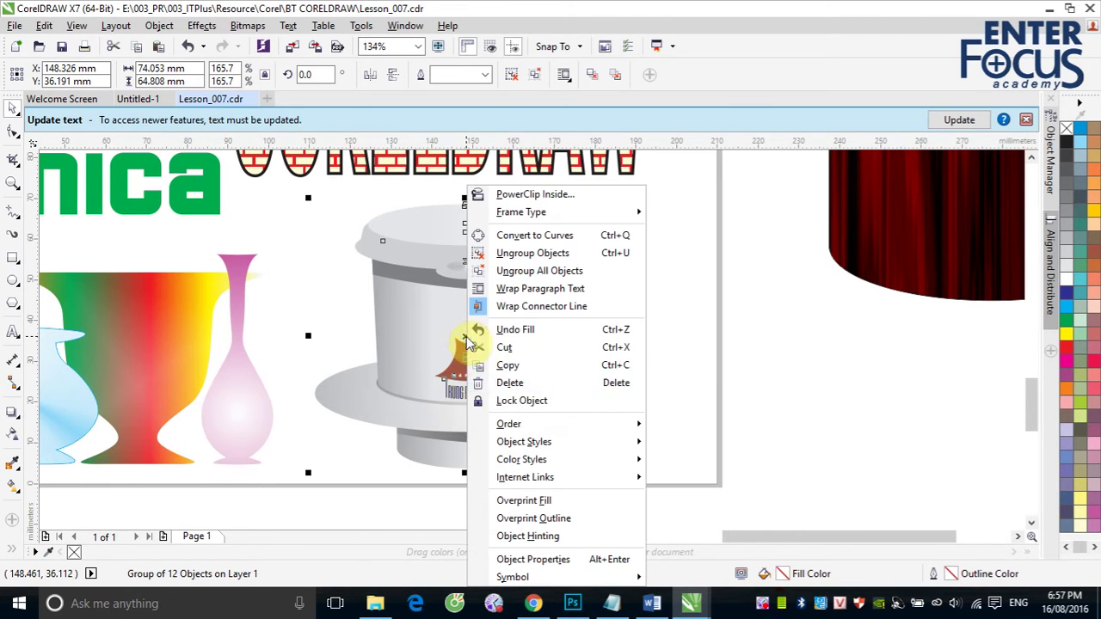
{"action": "left_click", "coordinate": [530, 404]}
{"action": "left_click", "coordinate": [785, 395]}
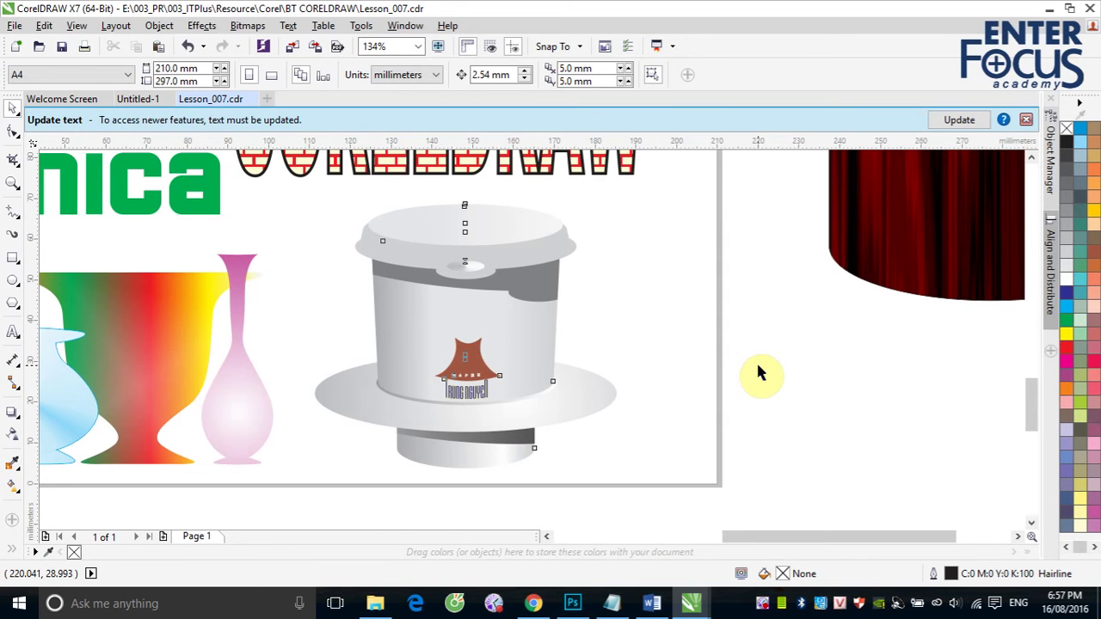
- Draw an ellipse about 48 mm by 10 mm over the top face of the coffee filter's lid
{"action": "left_click", "coordinate": [13, 279]}
{"action": "left_click_drag", "start_coordinate": [314, 183], "coordinate": [641, 346]}
{"action": "left_click_drag", "start_coordinate": [295, 211], "coordinate": [724, 309]}
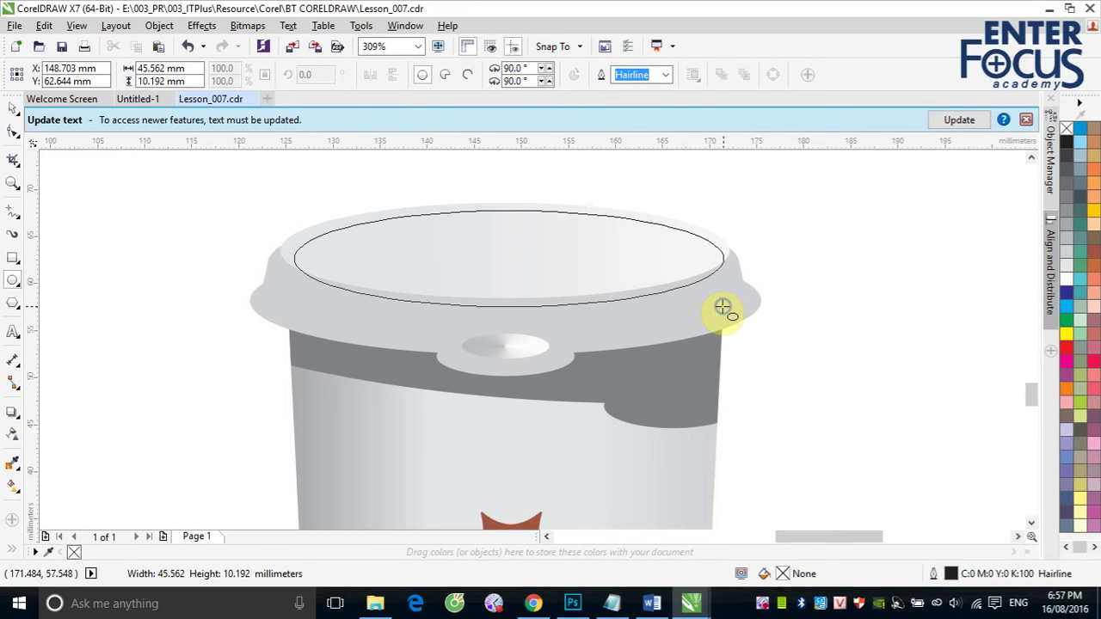
{"action": "mouse_move", "coordinate": [722, 307]}
{"action": "left_mouse_down"}
{"action": "mouse_move", "coordinate": [709, 299]}
{"action": "mouse_move", "coordinate": [729, 298]}
{"action": "left_mouse_up"}
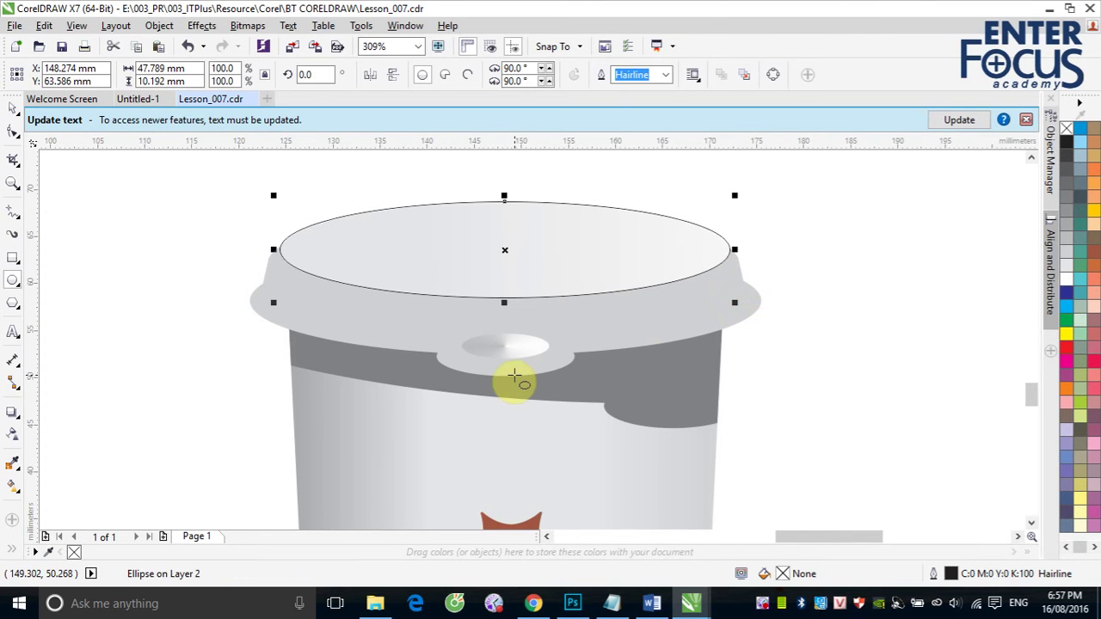
- Trace ellipses over the lid's lower rim (about 54 mm wide), its front tab (about 15 by 5 mm) and the tab's inner oval (about 9 by 3 mm)
{"action": "left_click_drag", "start_coordinate": [249, 254], "coordinate": [761, 355]}
{"action": "left_click_drag", "start_coordinate": [440, 335], "coordinate": [573, 381]}
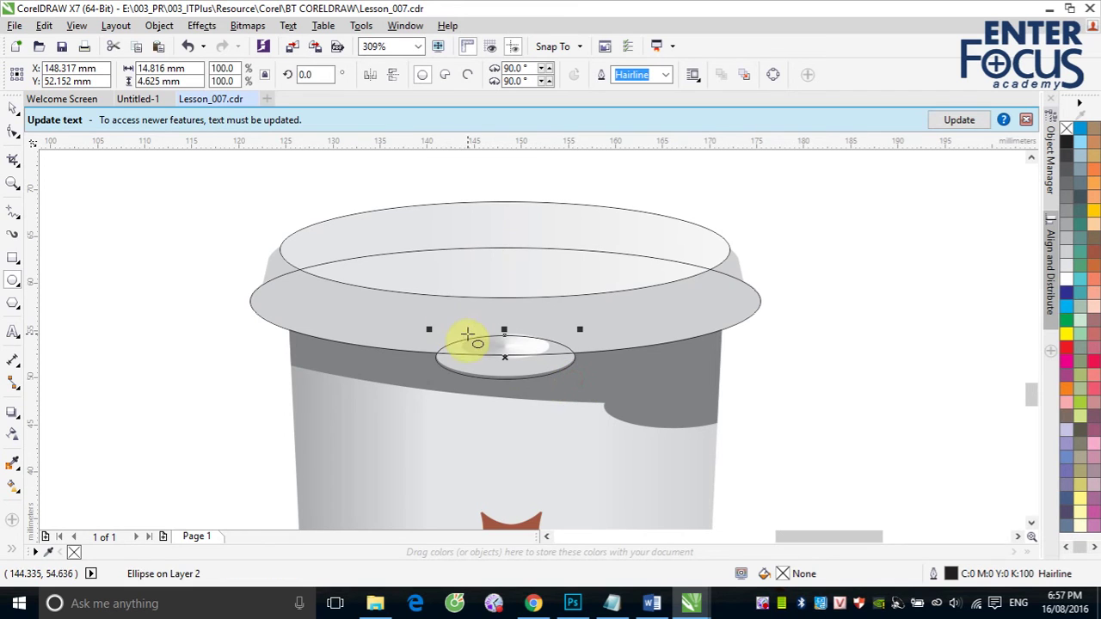
{"action": "left_click_drag", "start_coordinate": [461, 334], "coordinate": [547, 361]}
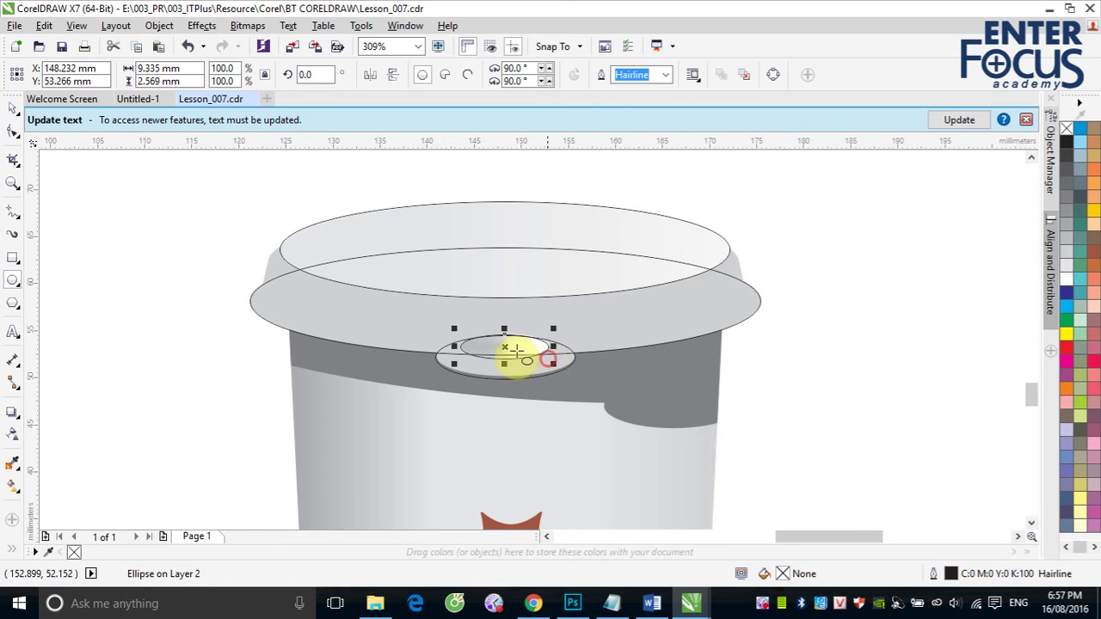
- Draw a closed Pen outline about 51 mm by 8 mm following the lid's sloping sides between the top and rim ellipses
{"action": "left_click", "coordinate": [13, 216]}
{"action": "left_click", "coordinate": [56, 263]}
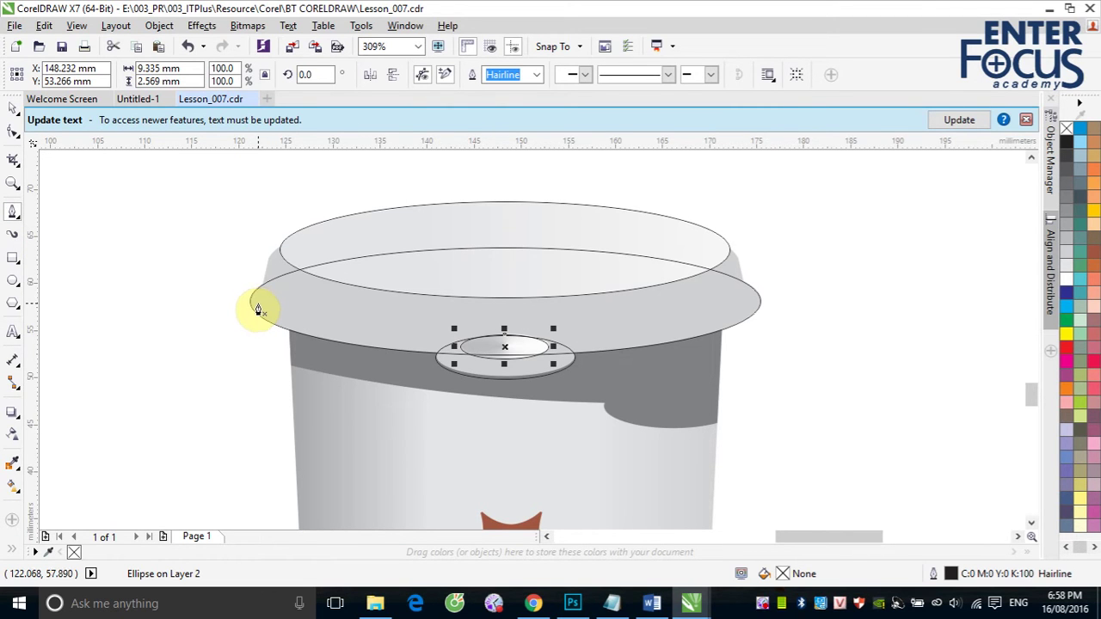
{"action": "left_click", "coordinate": [262, 297]}
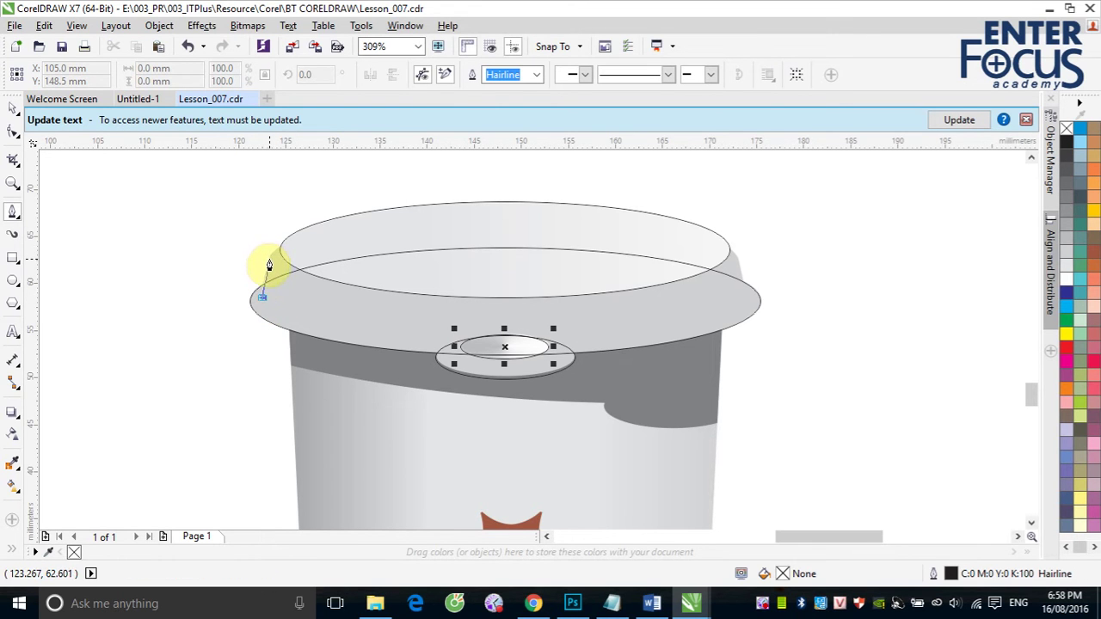
{"action": "left_click", "coordinate": [270, 255]}
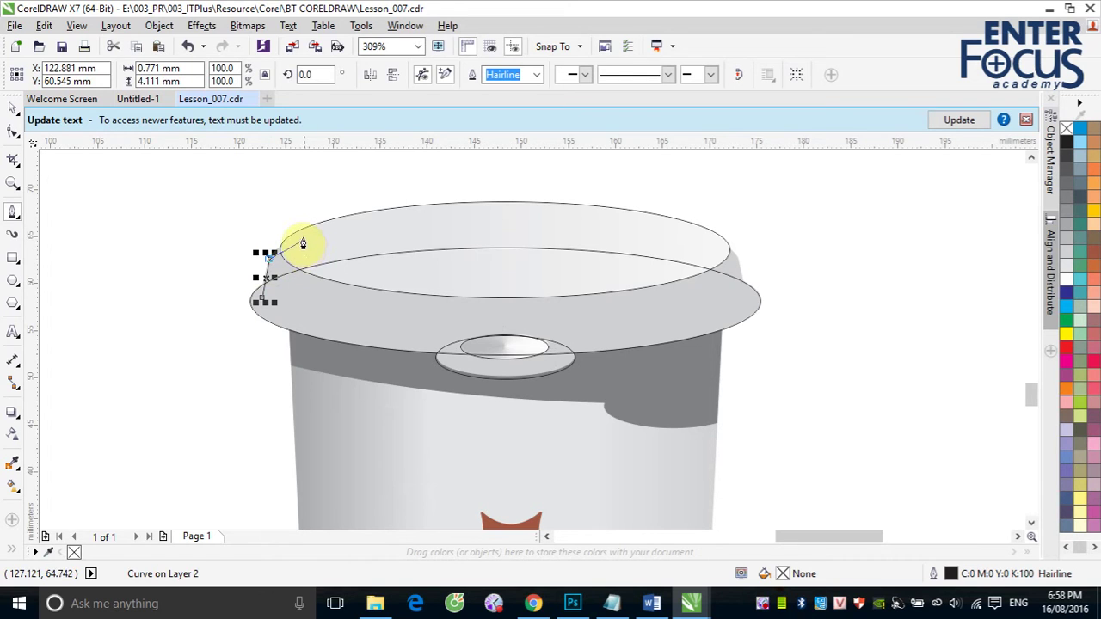
{"action": "left_click", "coordinate": [294, 244]}
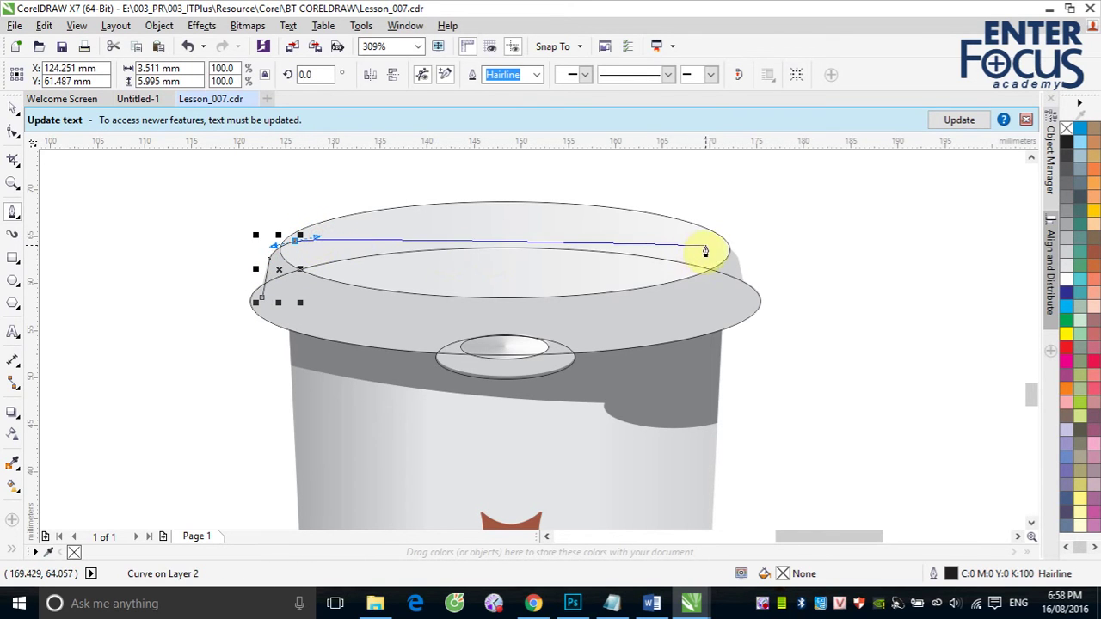
{"action": "left_click", "coordinate": [720, 250]}
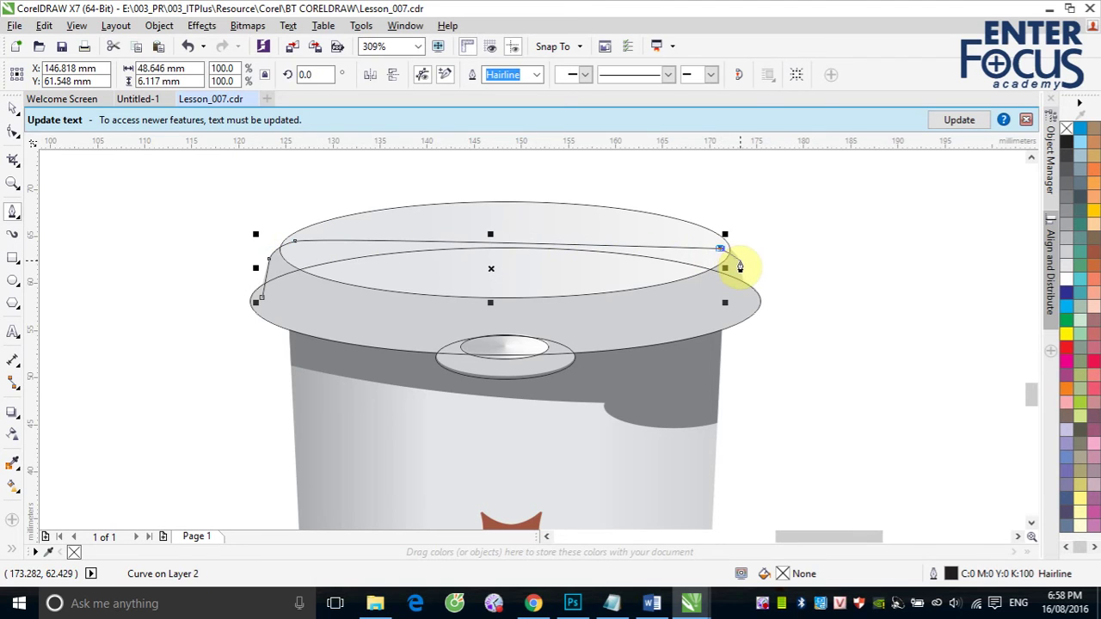
{"action": "left_click_drag", "start_coordinate": [740, 270], "coordinate": [740, 296]}
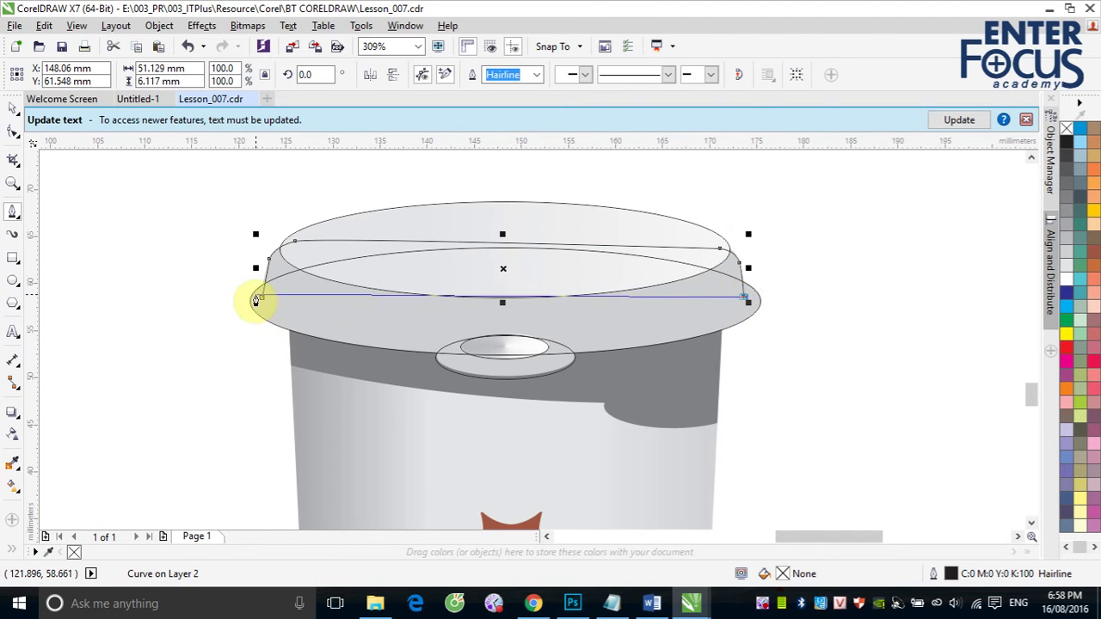
{"action": "left_click", "coordinate": [542, 317]}
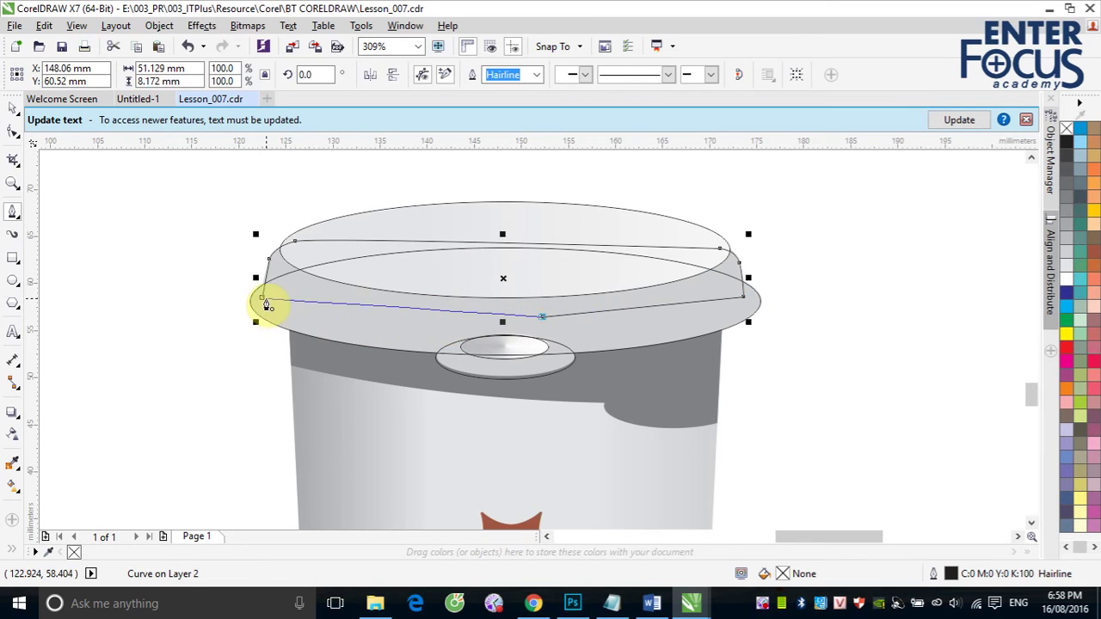
{"action": "left_click", "coordinate": [262, 301]}
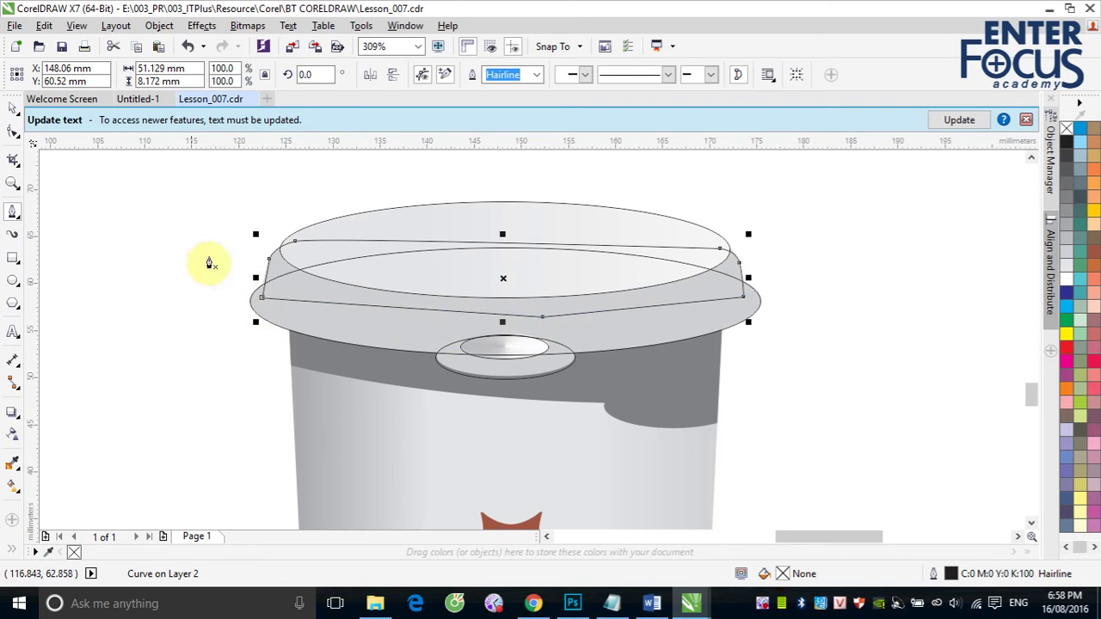
- Weld the lid's side outline, the lower rim ellipse and the larger front tab ellipse into one shape
{"action": "left_click", "coordinate": [13, 108]}
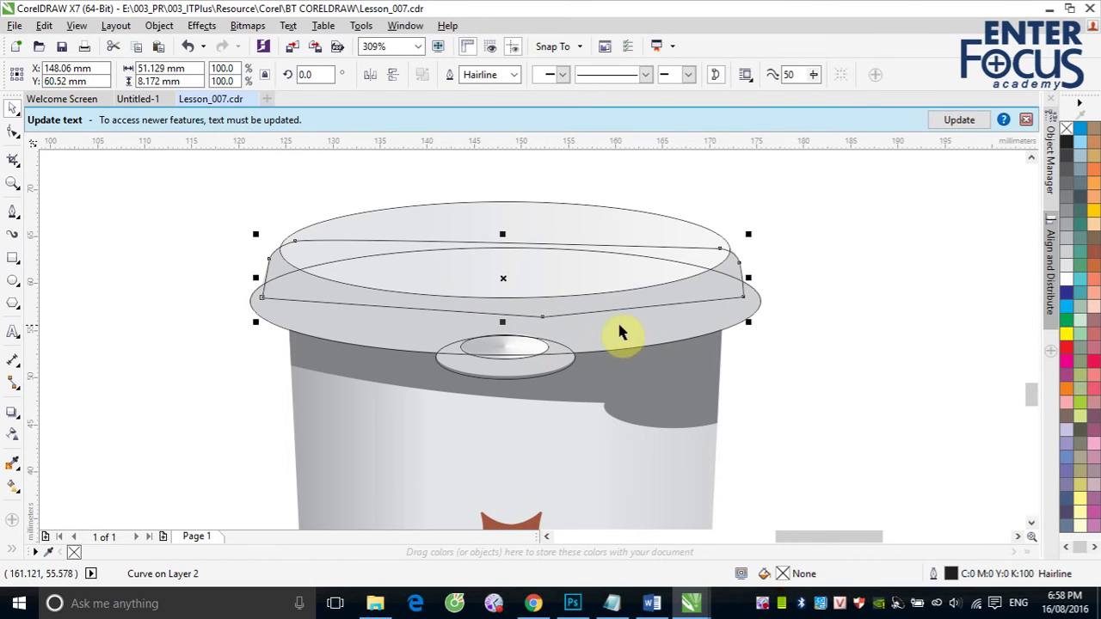
{"action": "left_click", "coordinate": [276, 331], "text": "shift"}
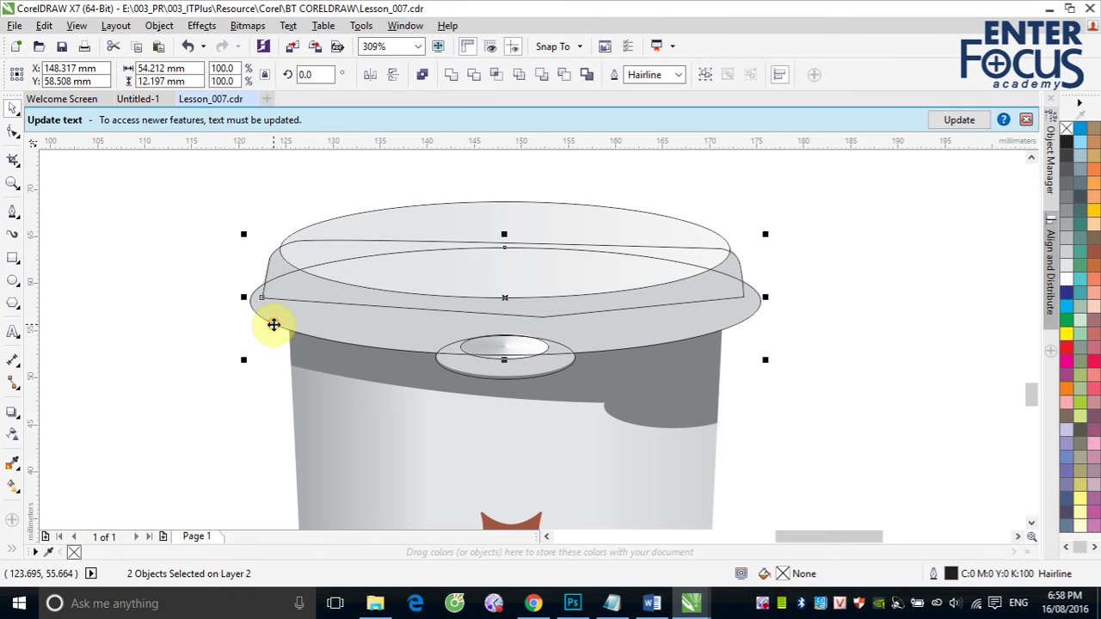
{"action": "left_click", "coordinate": [463, 377], "text": "shift"}
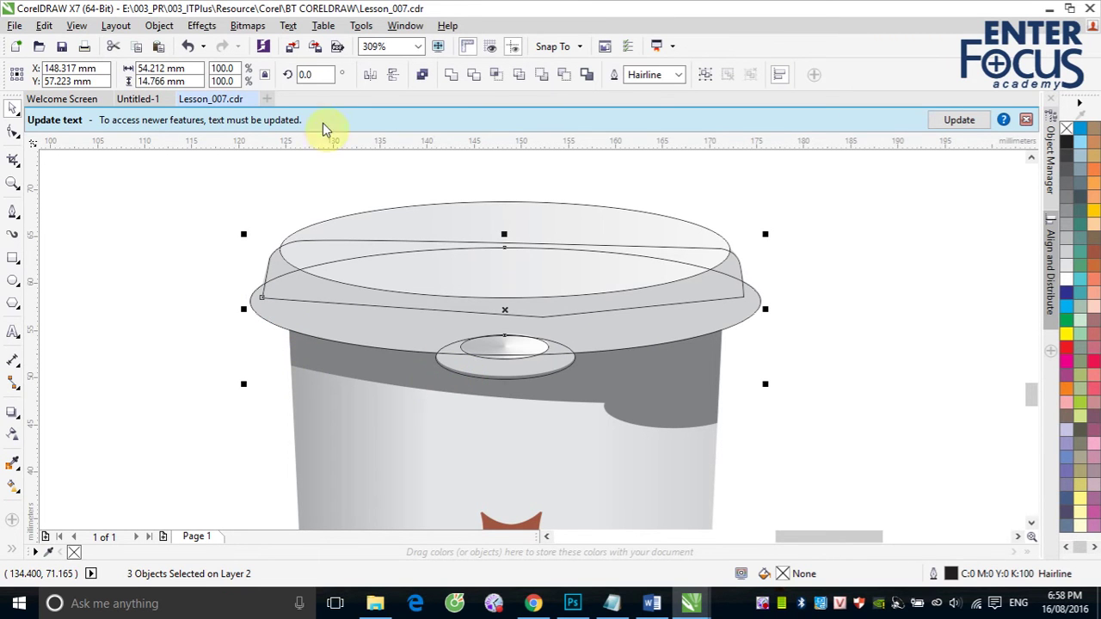
{"action": "left_click", "coordinate": [453, 76]}
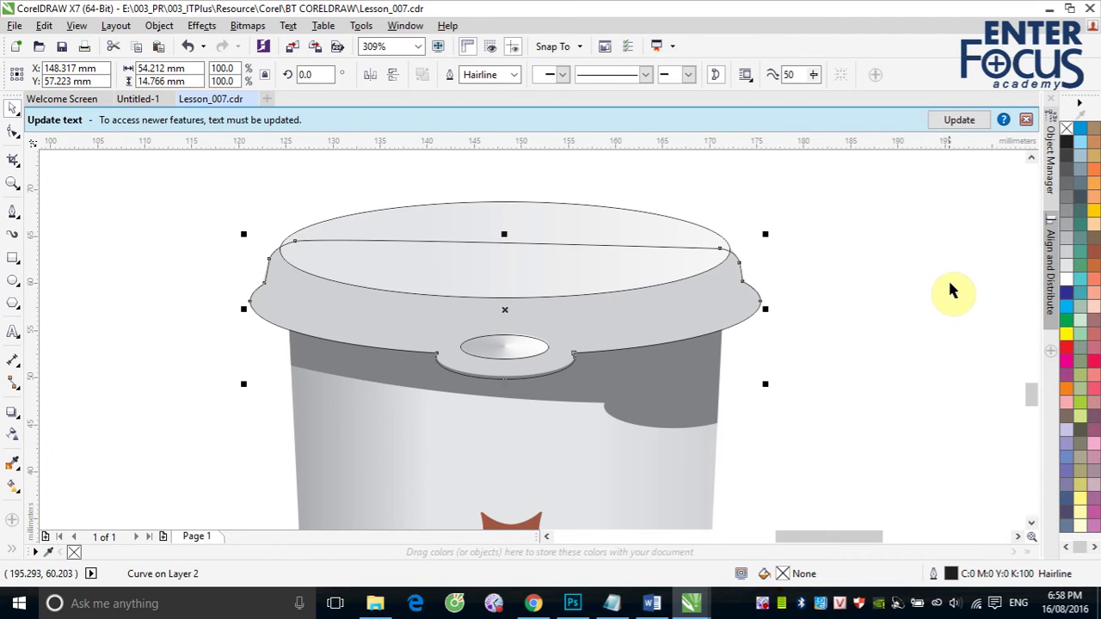
- Sample the reference colours to fill the welded lid shape with 20% black and the top ellipse with a light grey of 9% black
{"action": "left_click", "coordinate": [11, 466]}
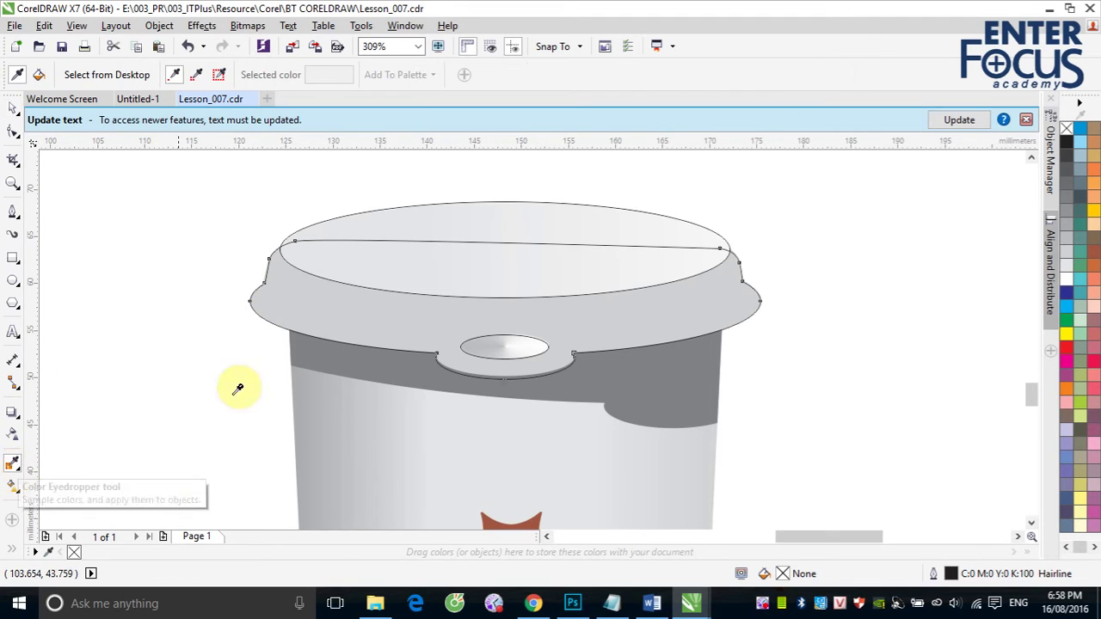
{"action": "left_click", "coordinate": [393, 315]}
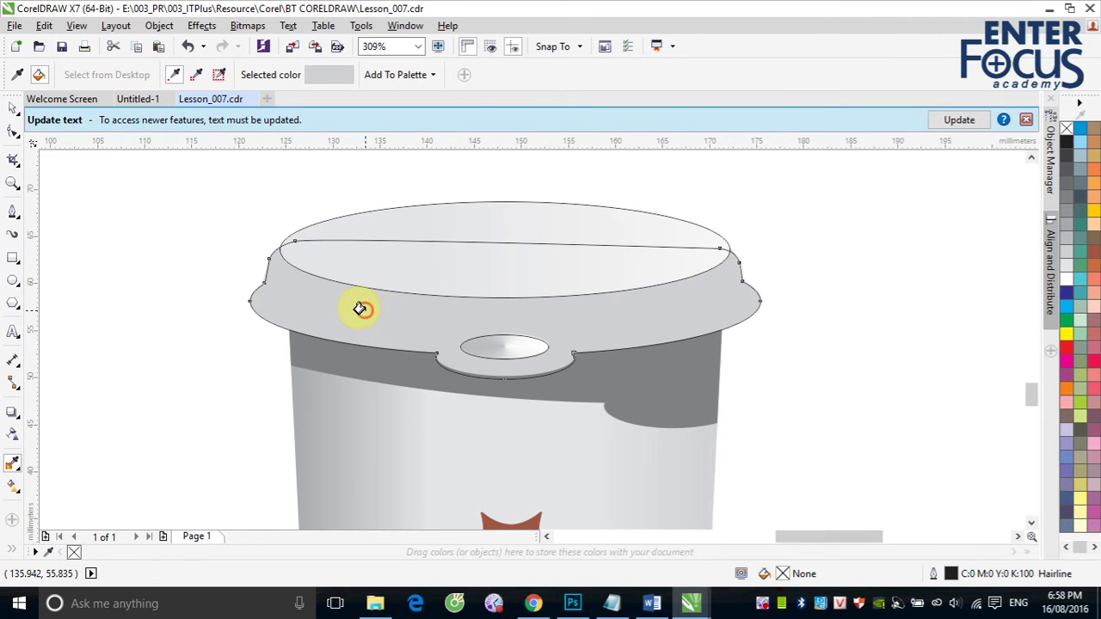
{"action": "left_click", "coordinate": [360, 308]}
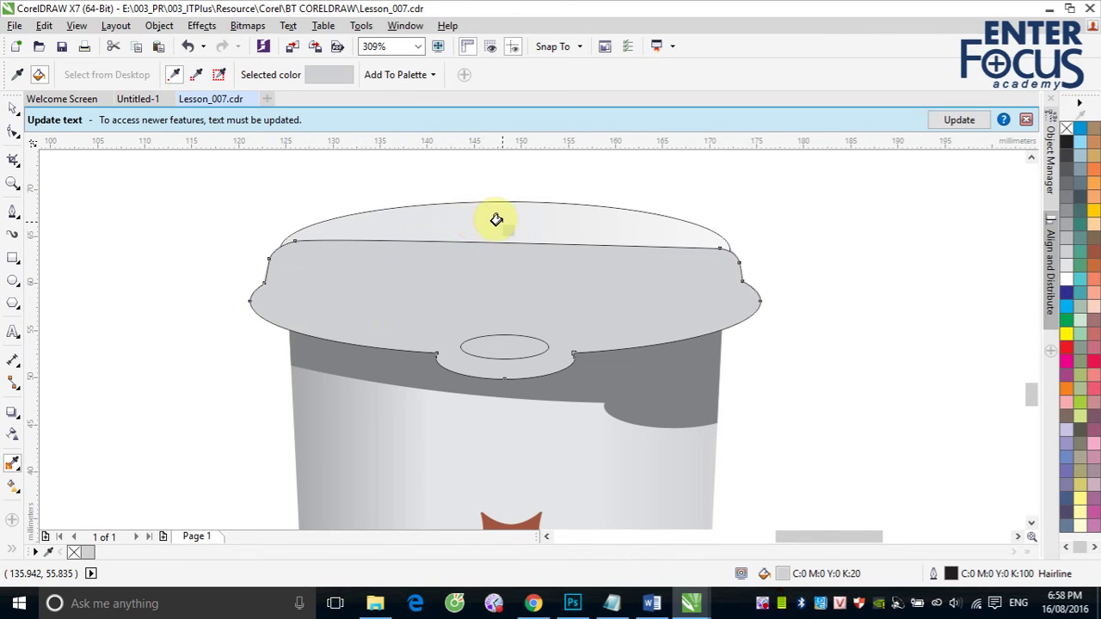
{"action": "key", "text": "shift"}
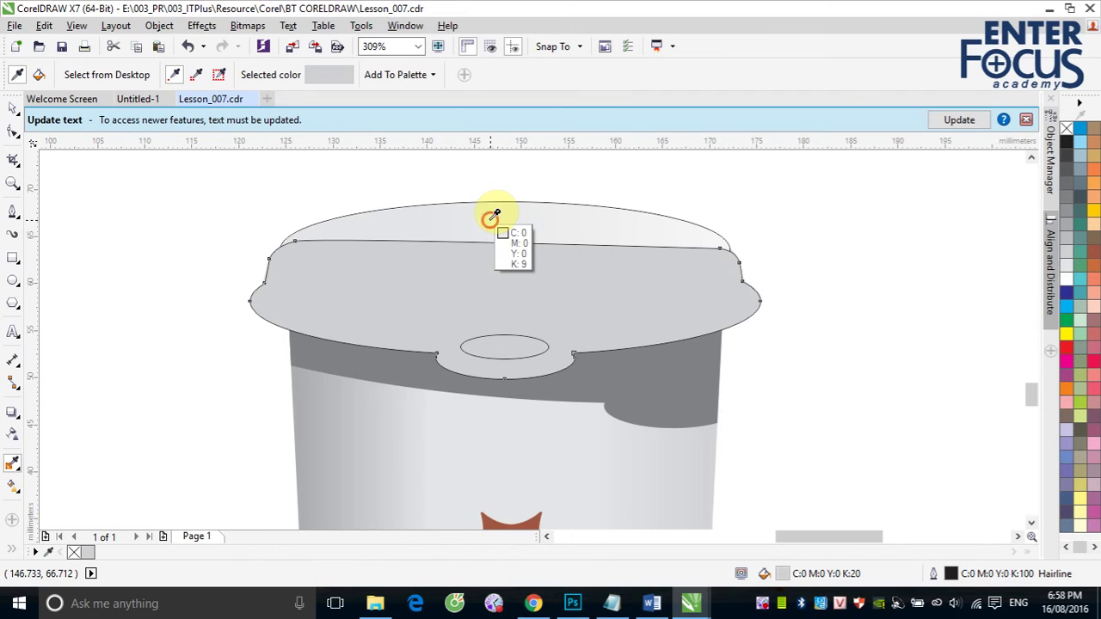
{"action": "left_click", "coordinate": [491, 217]}
{"action": "left_click", "coordinate": [468, 222]}
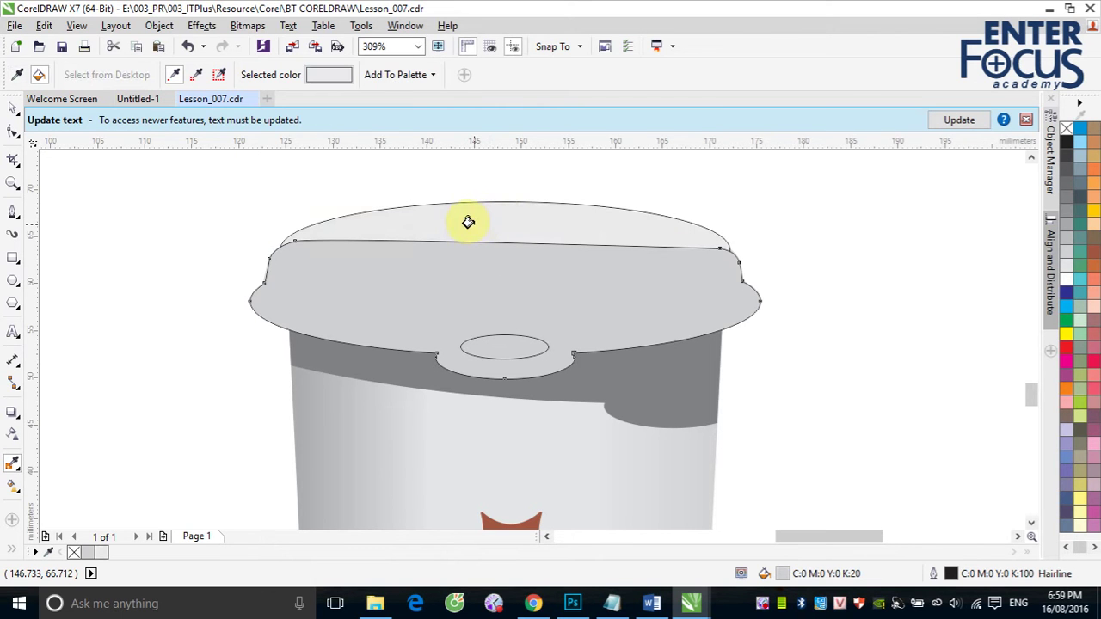
- Try to shift the three traced lid shapes to the right of the reference with a nudge distance of 100 mm
{"action": "left_click", "coordinate": [13, 108]}
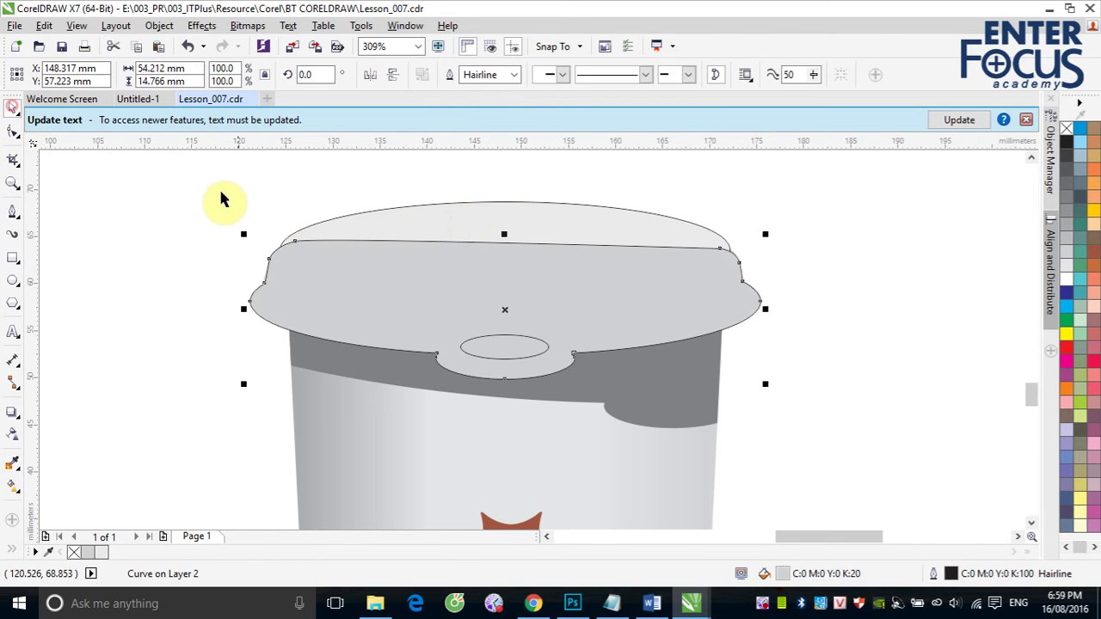
{"action": "left_click_drag", "start_coordinate": [215, 190], "coordinate": [808, 391]}
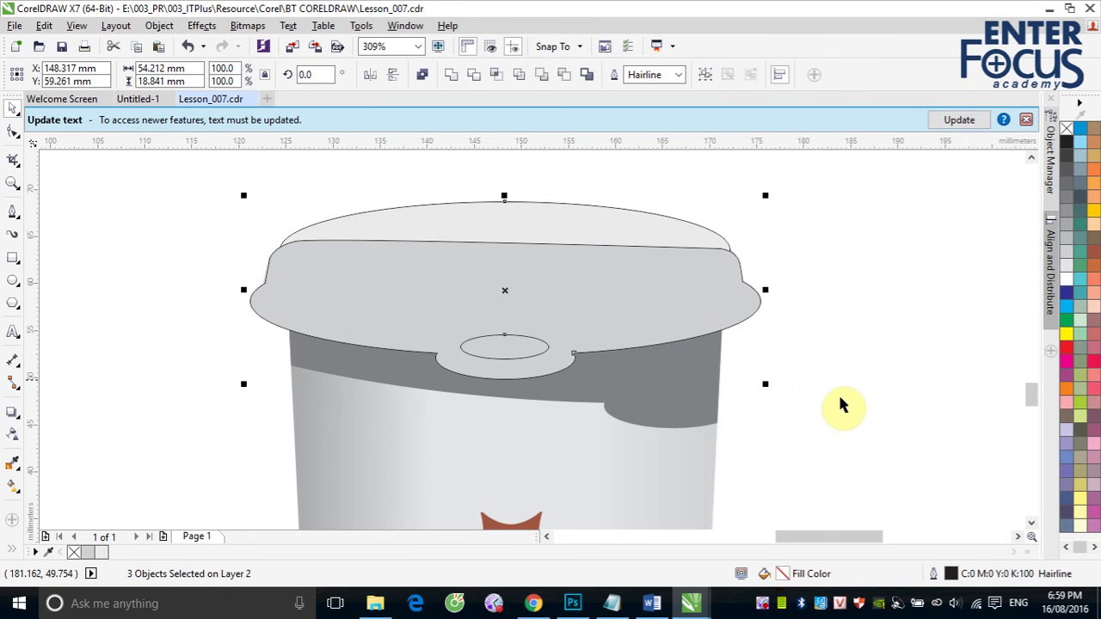
{"action": "left_click", "coordinate": [855, 382]}
{"action": "double_click", "coordinate": [490, 74]}
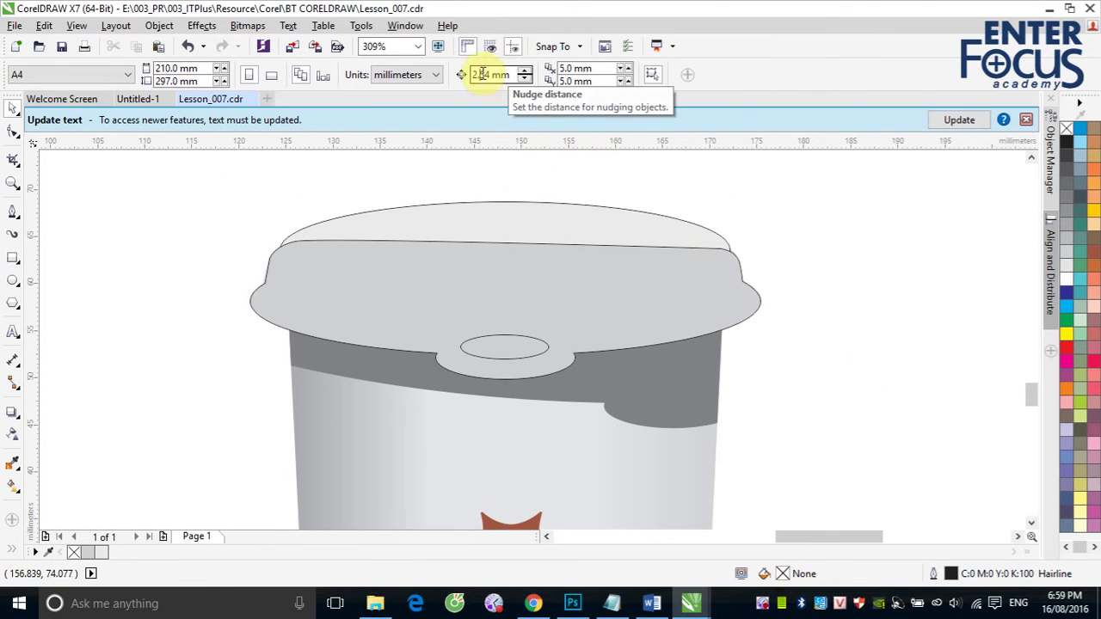
{"action": "type", "text": "1"}
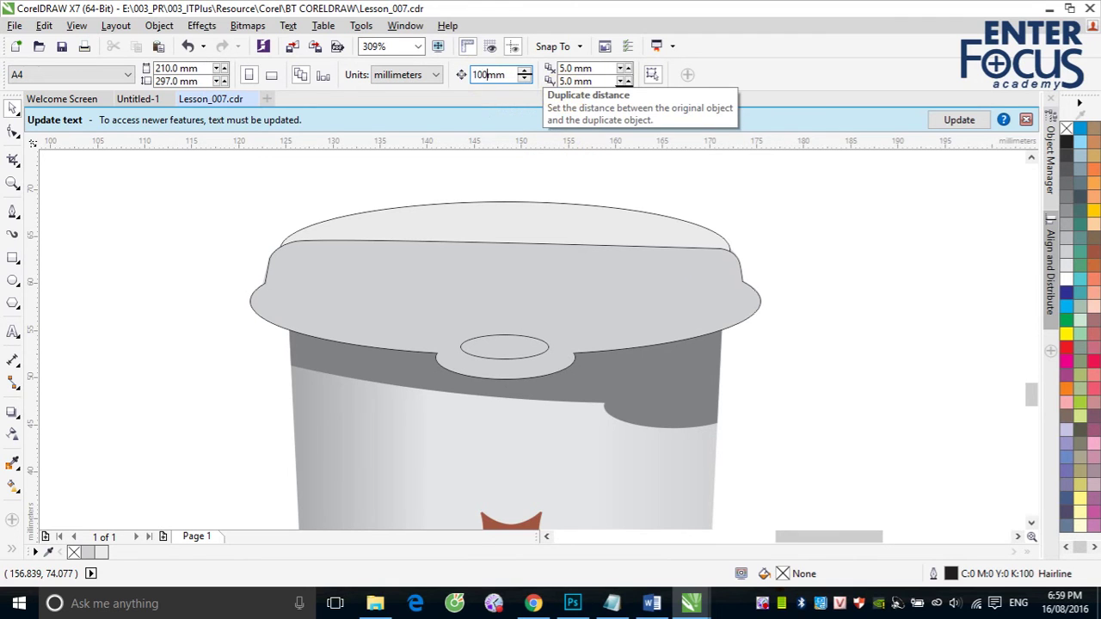
{"action": "type", "text": "00"}
{"action": "key", "text": "Return"}
{"action": "left_click_drag", "start_coordinate": [216, 177], "coordinate": [827, 419]}
{"action": "key", "text": "Right"}
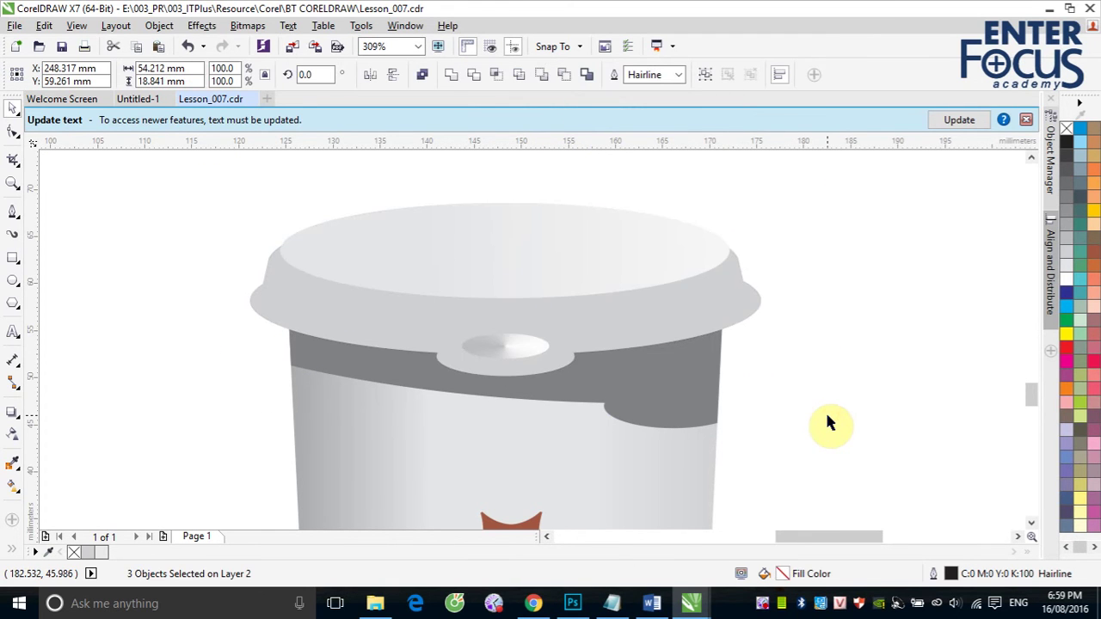
{"action": "scroll", "coordinate": [825, 411], "scroll_direction": "down", "scroll_amount": 4}
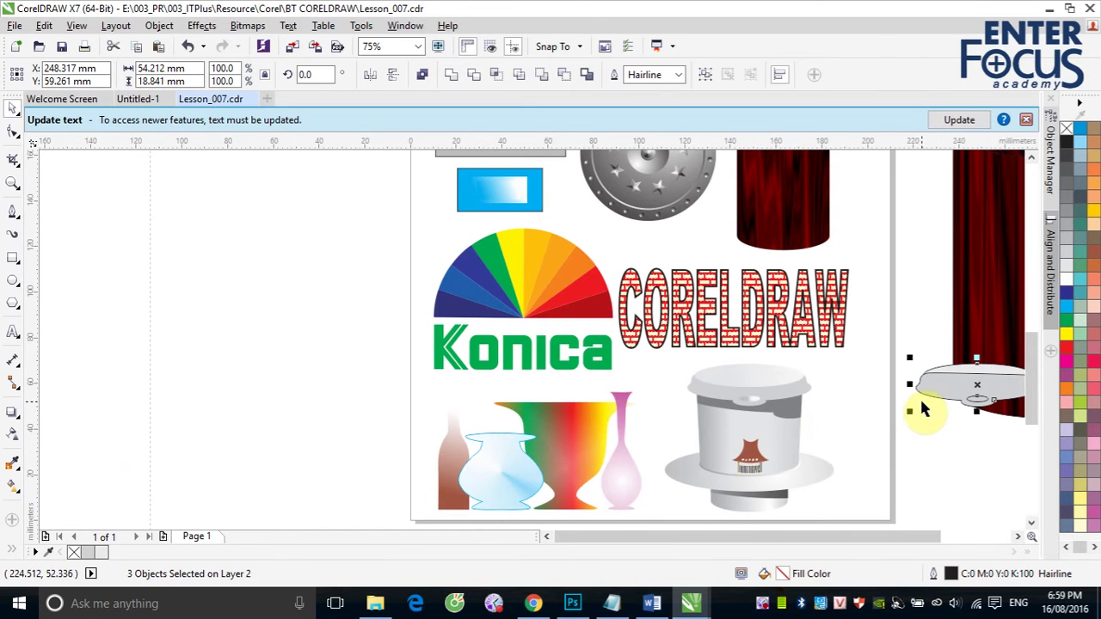
{"action": "key", "text": "ctrl+z"}
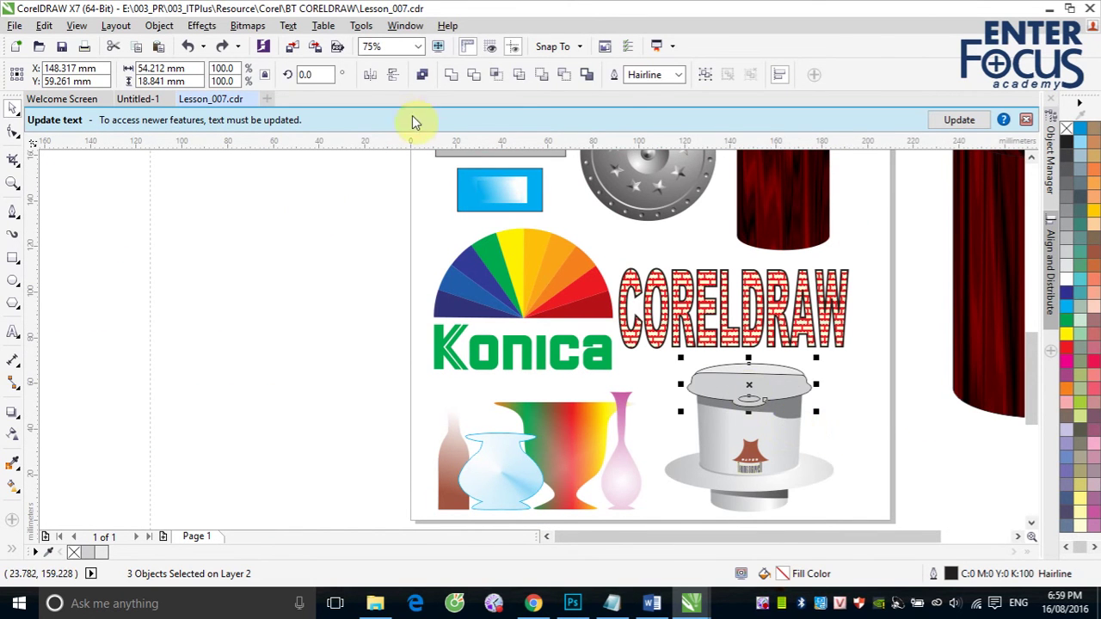
- Set the nudge distance to 70 mm and move the three traced lid shapes one nudge to the right of the reference
{"action": "left_click", "coordinate": [298, 240]}
{"action": "left_click", "coordinate": [485, 75]}
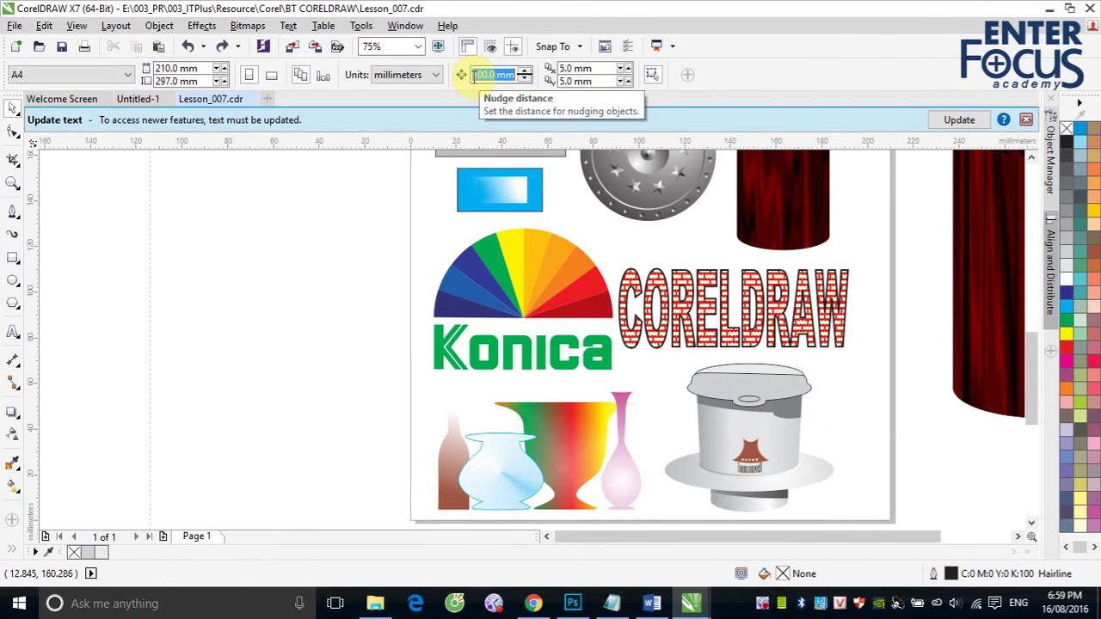
{"action": "type", "text": "7"}
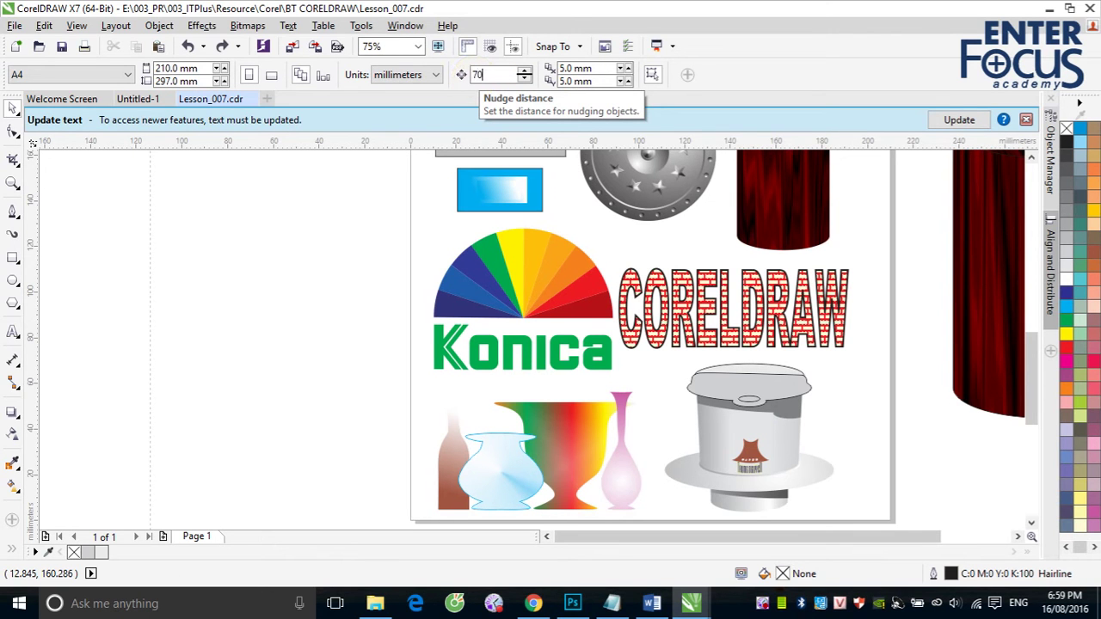
{"action": "type", "text": "0"}
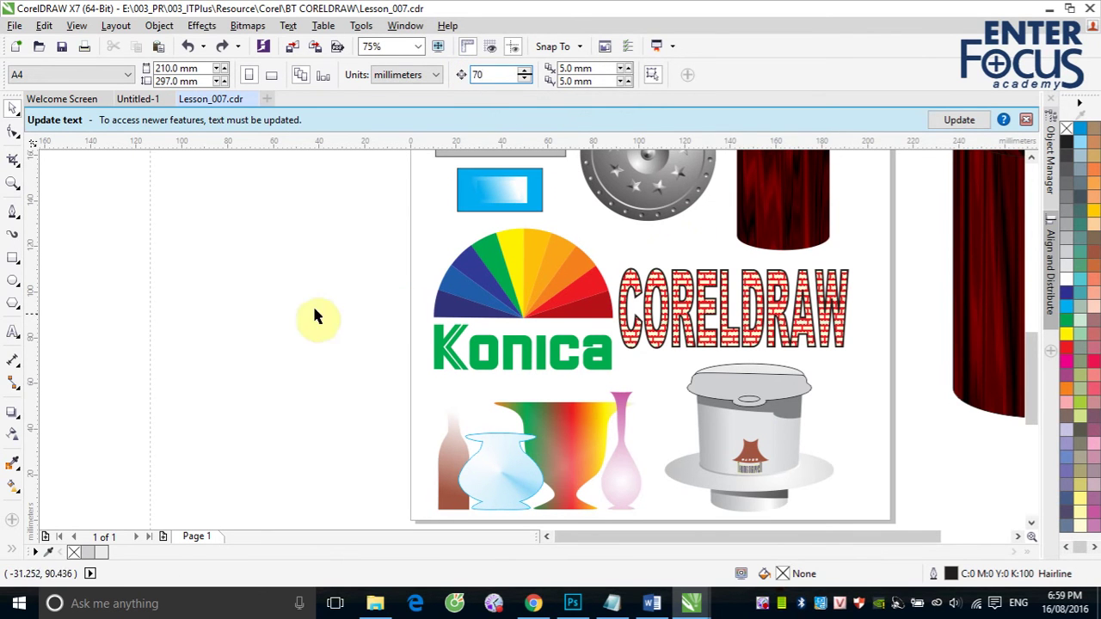
{"action": "left_click", "coordinate": [312, 306]}
{"action": "left_click_drag", "start_coordinate": [667, 361], "coordinate": [886, 423]}
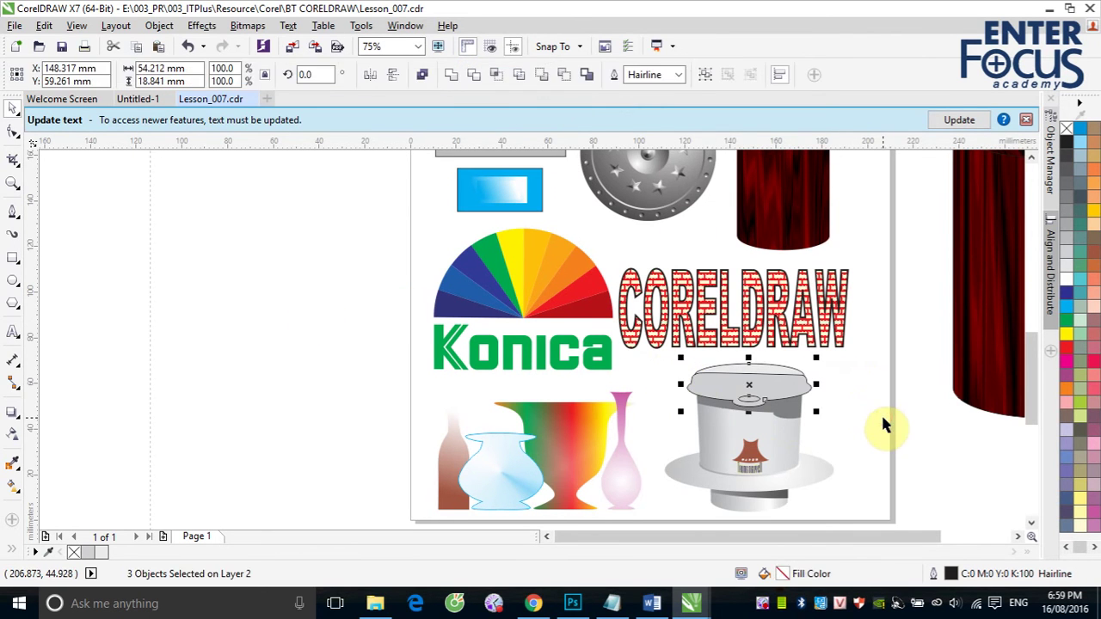
{"action": "key", "text": "Right"}
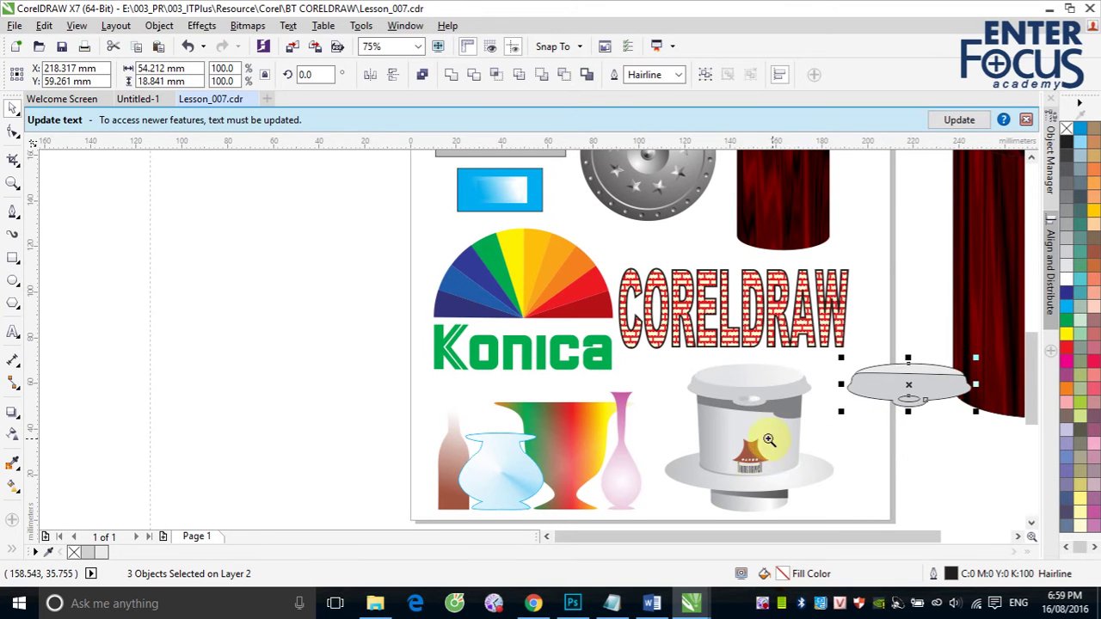
- Bring the light grey top ellipse of the copied lid in front of the welded lid shape
{"action": "left_click_drag", "start_coordinate": [681, 344], "coordinate": [899, 452]}
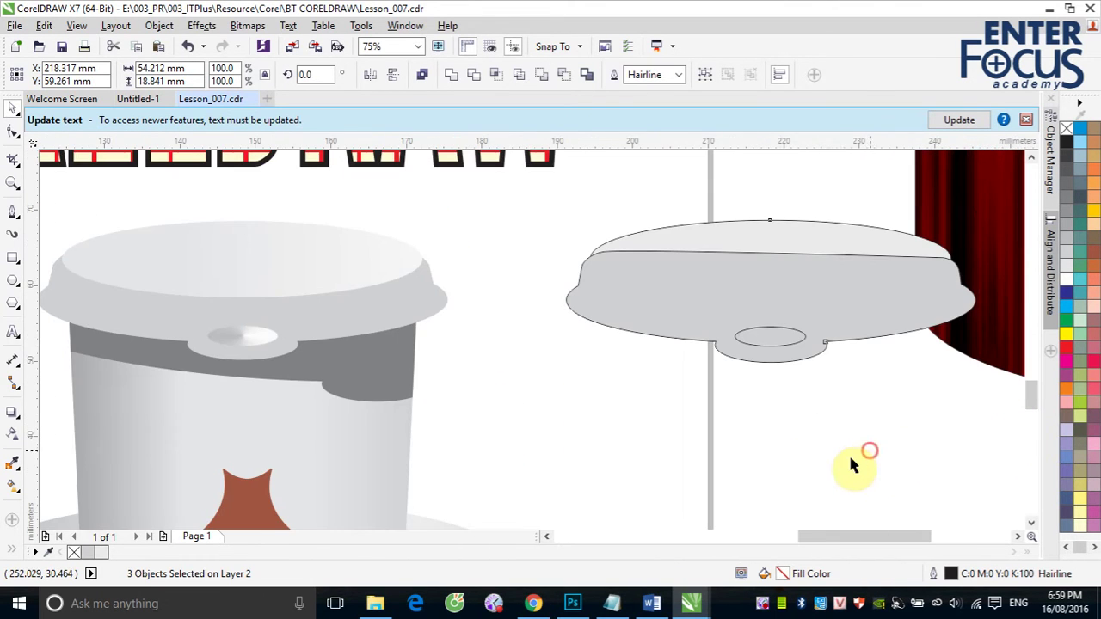
{"action": "left_click", "coordinate": [732, 233]}
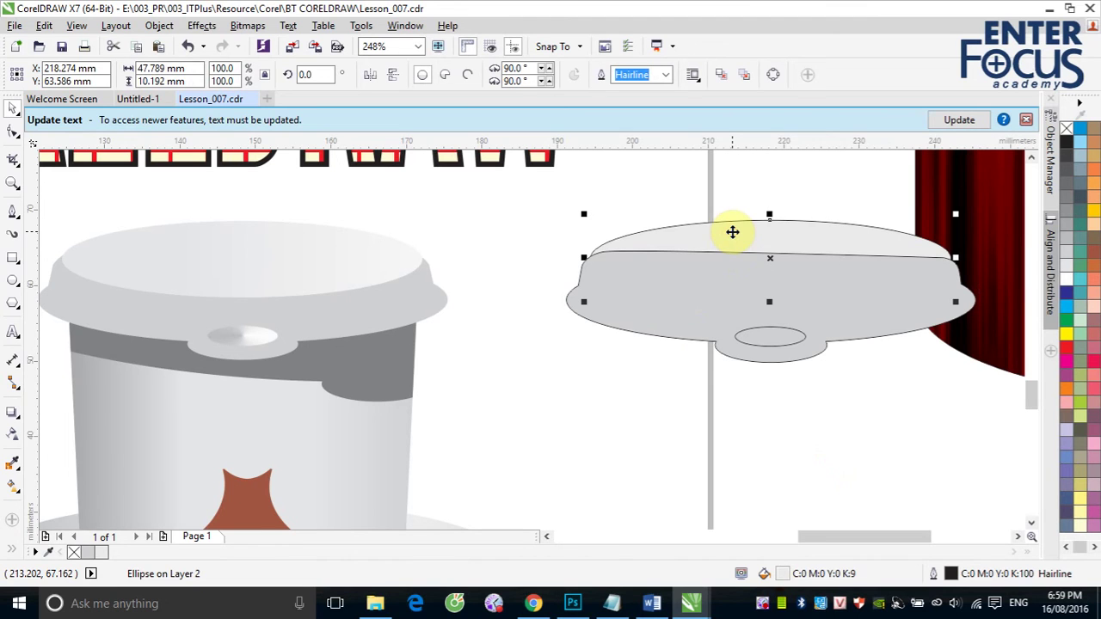
{"action": "key", "text": "shift+Page_Up"}
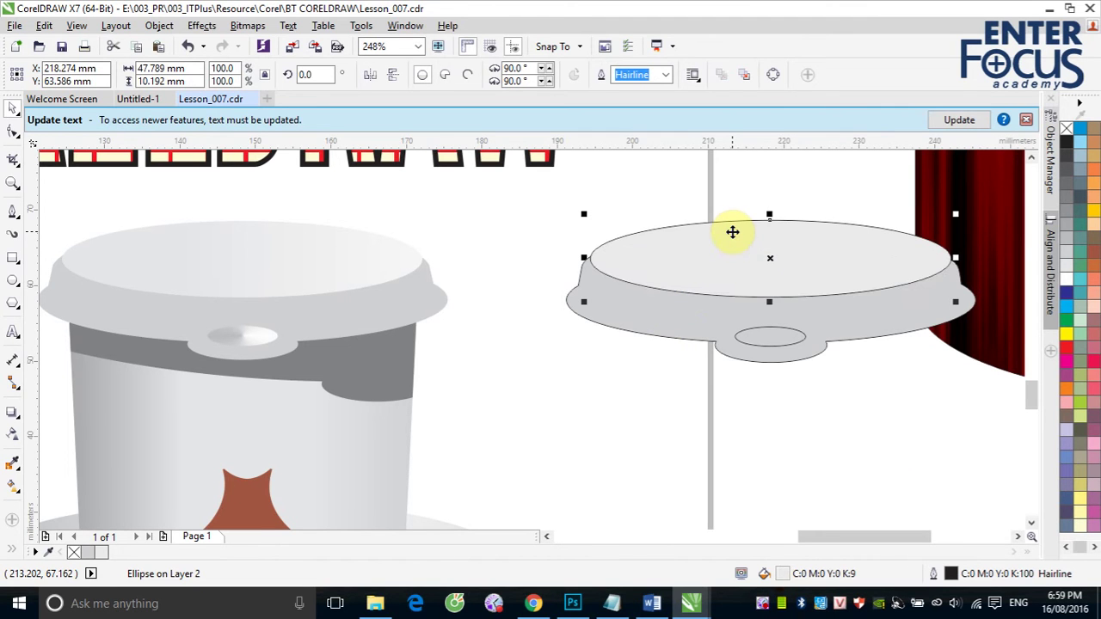
{"action": "left_click", "coordinate": [836, 450]}
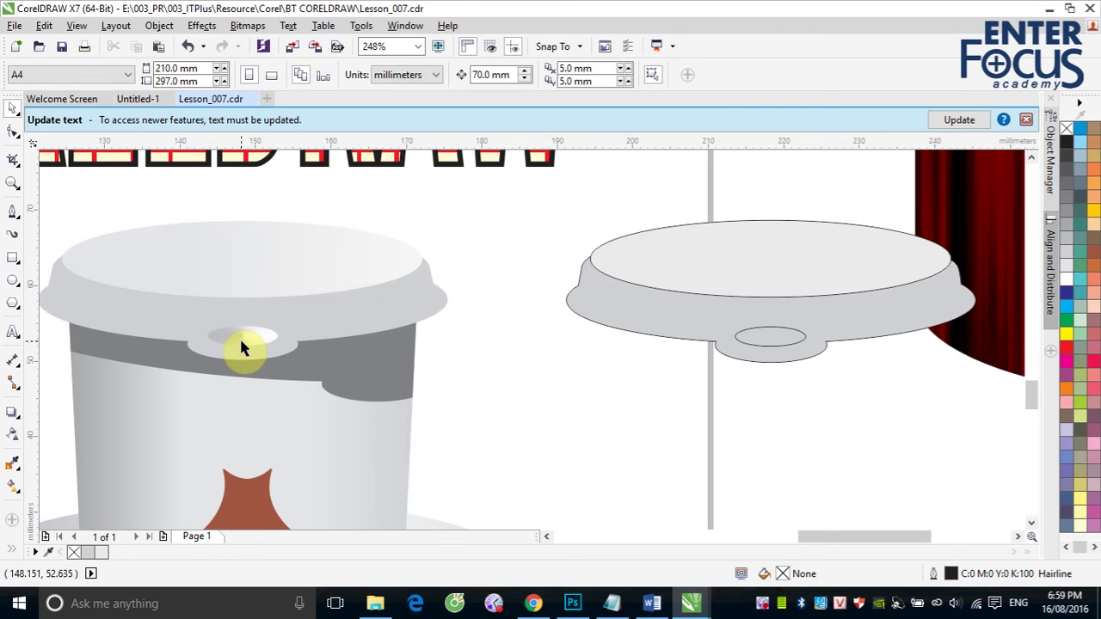
- Apply a conical fountain fill to the small ellipse on the copied lid's front tab
{"action": "left_click", "coordinate": [771, 347]}
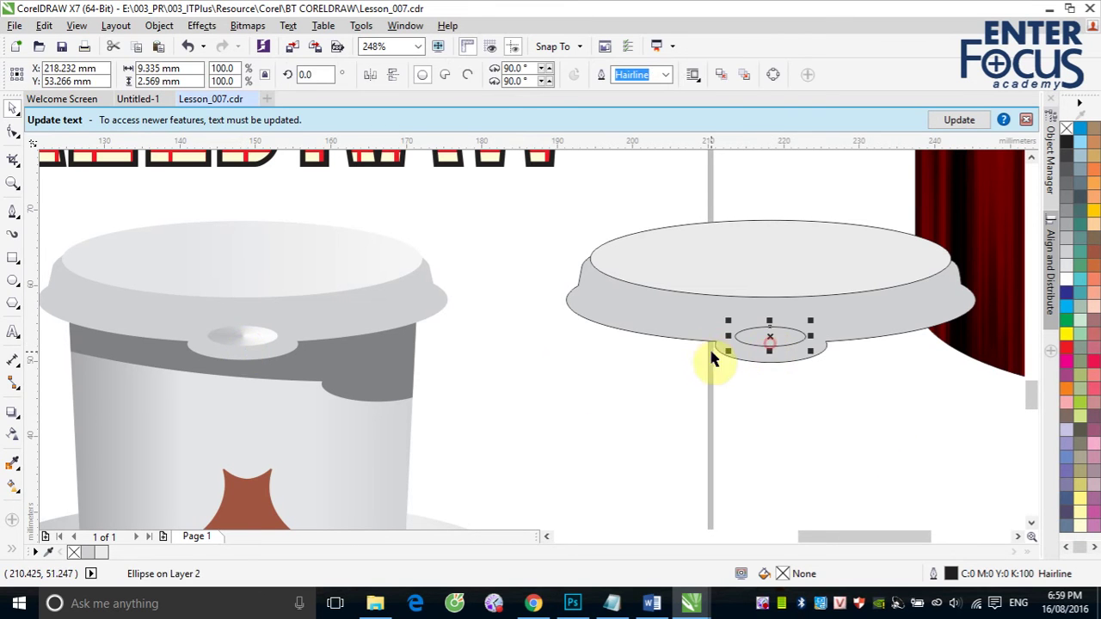
{"action": "left_click", "coordinate": [12, 488]}
{"action": "left_click", "coordinate": [91, 487]}
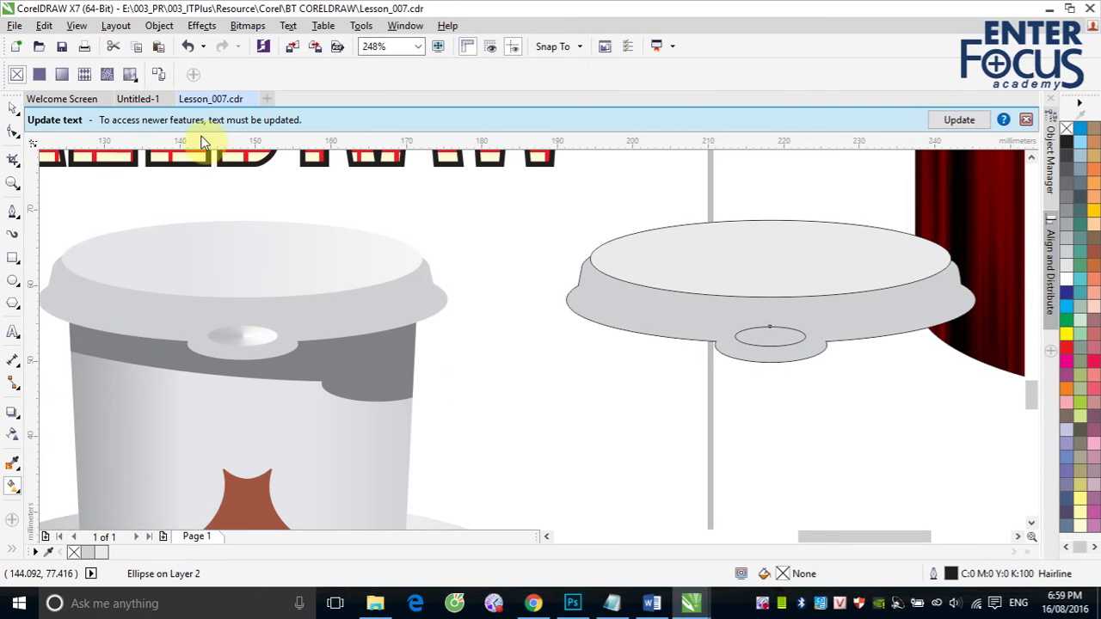
{"action": "left_click", "coordinate": [61, 75]}
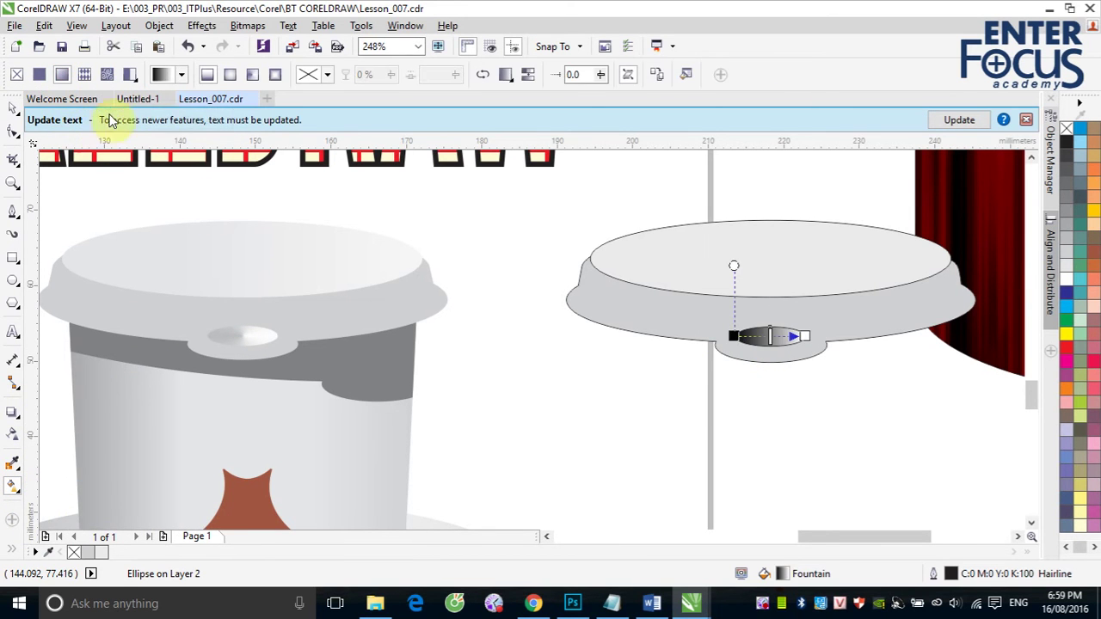
{"action": "left_click", "coordinate": [253, 77]}
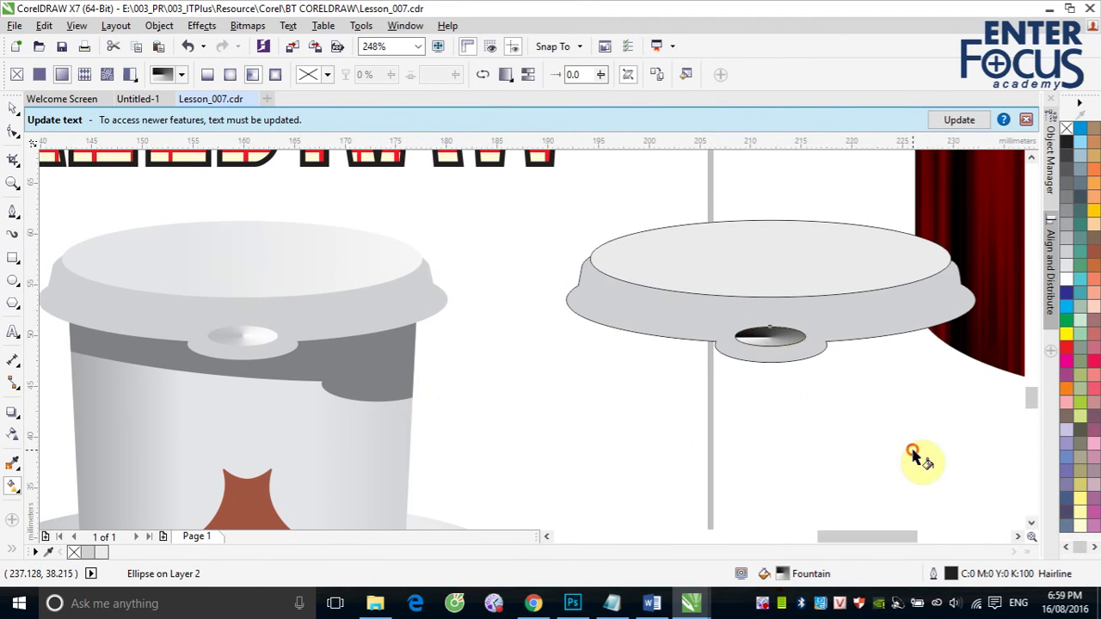
- Recolour the black node of the small ellipse's conical fill with the 29% black sampled from the reference tab
{"action": "scroll", "coordinate": [586, 422], "scroll_direction": "up", "scroll_amount": 1}
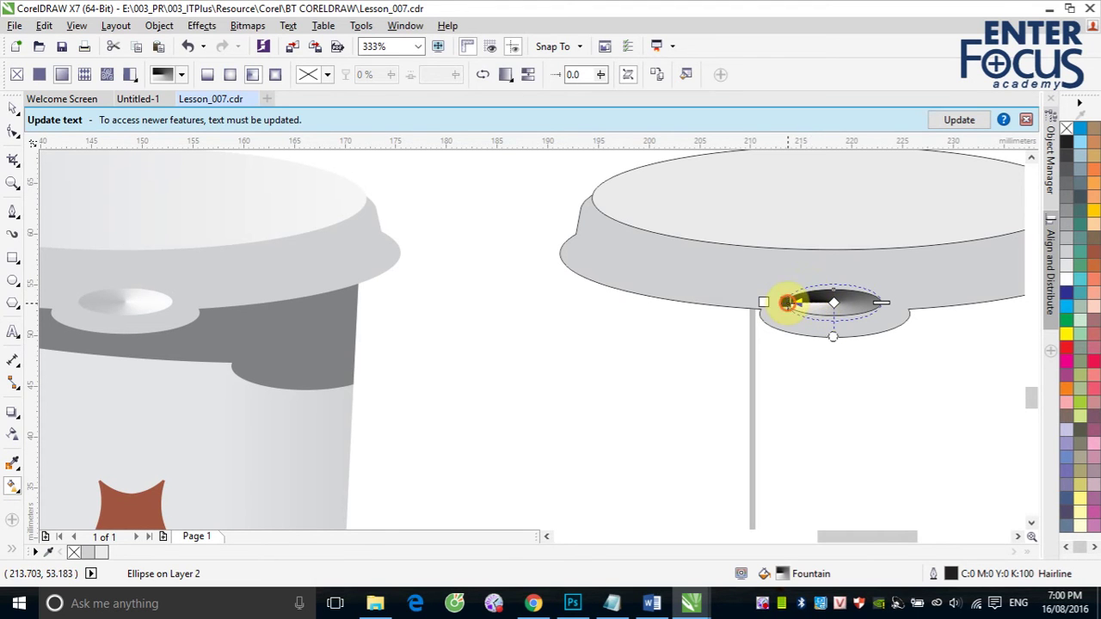
{"action": "left_click", "coordinate": [787, 302]}
{"action": "left_click", "coordinate": [687, 284]}
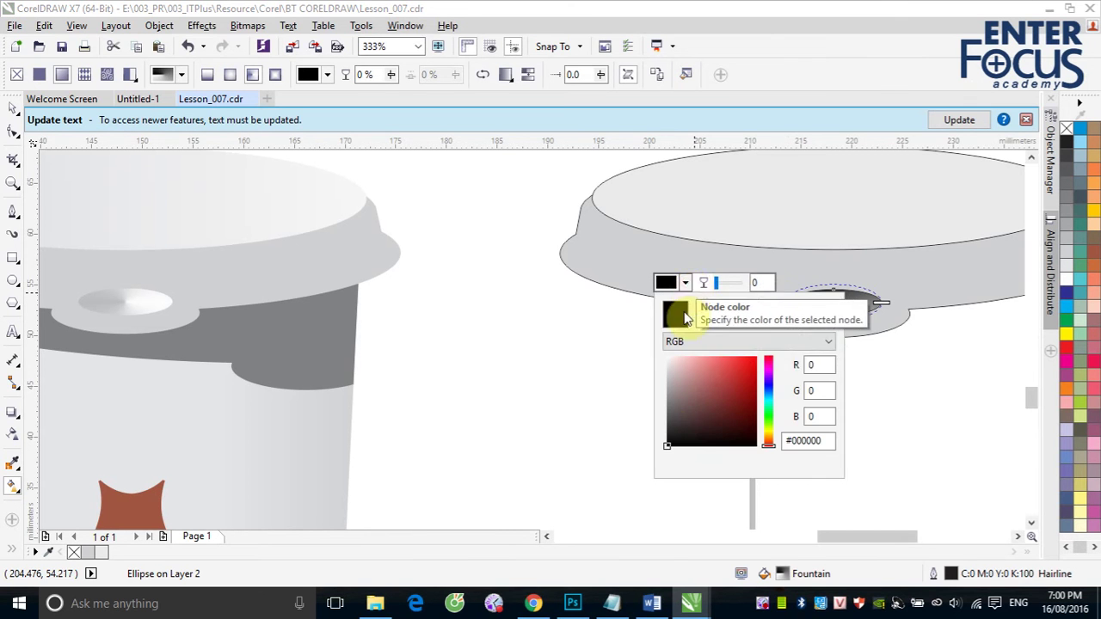
{"action": "left_click", "coordinate": [719, 317]}
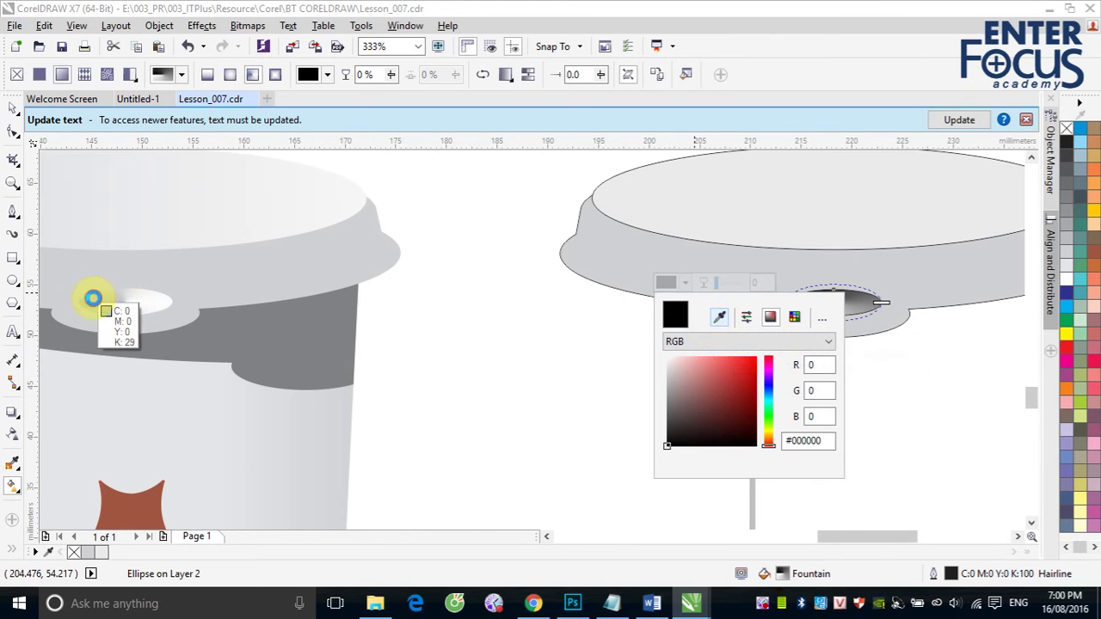
{"action": "left_click", "coordinate": [93, 299]}
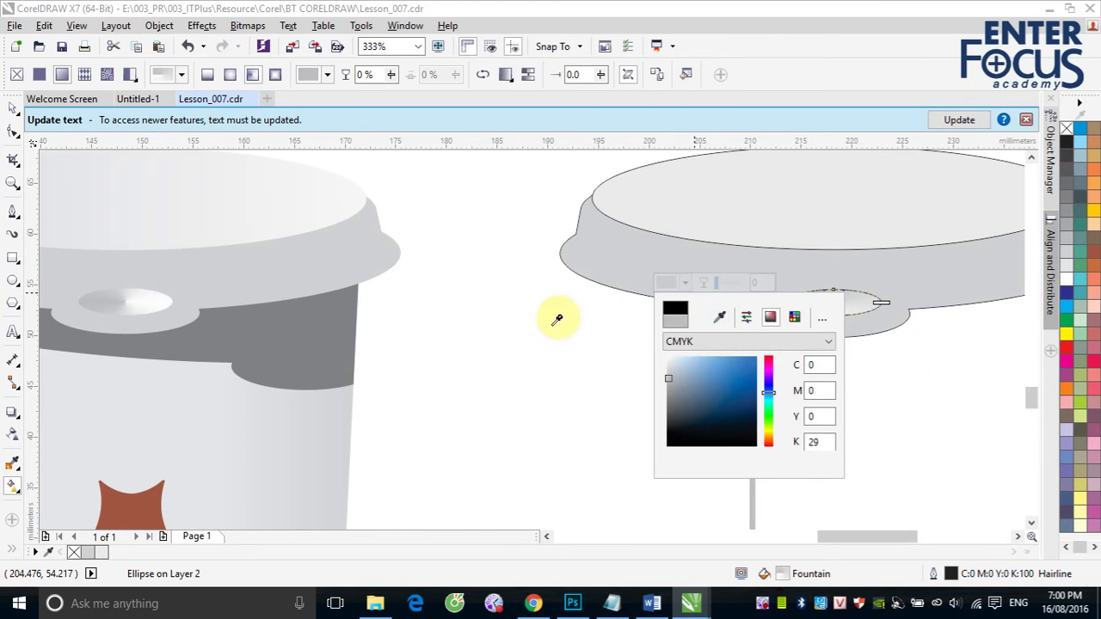
{"action": "left_click", "coordinate": [491, 182]}
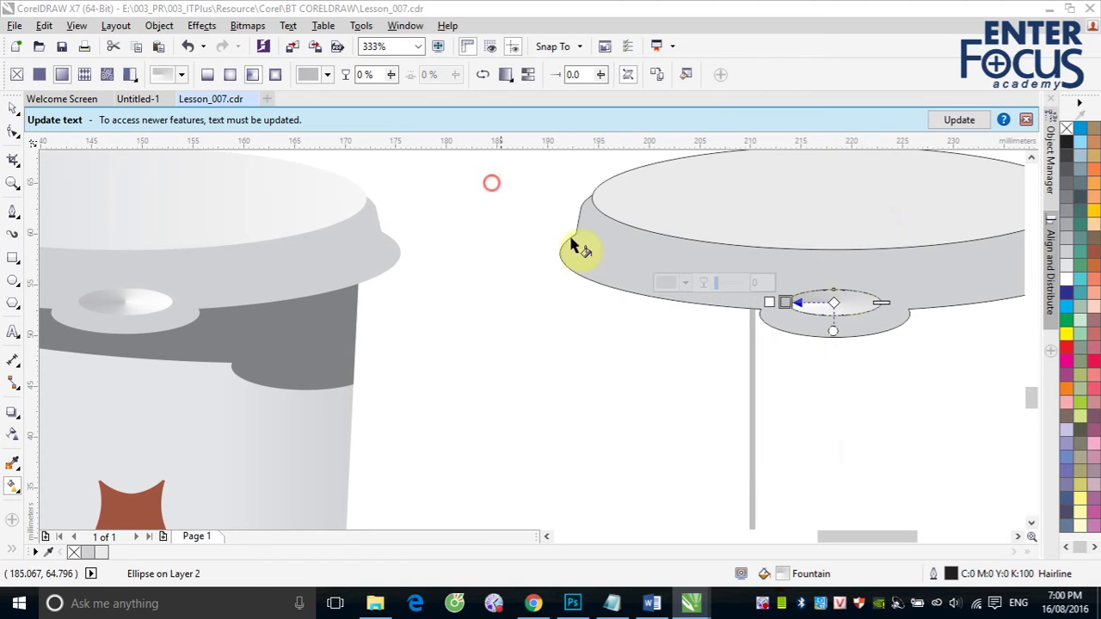
- Add a node at 63% in the small ellipse's conical fill and colour it with 1% black sampled from the reference
{"action": "left_click", "coordinate": [866, 312]}
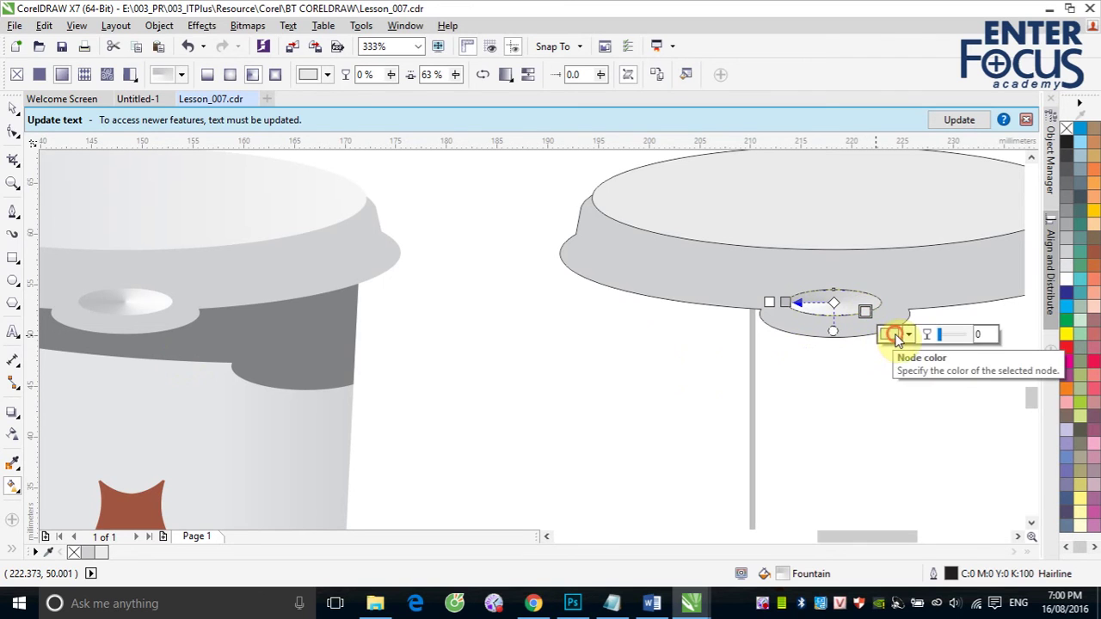
{"action": "left_click", "coordinate": [890, 335]}
{"action": "left_click", "coordinate": [944, 370]}
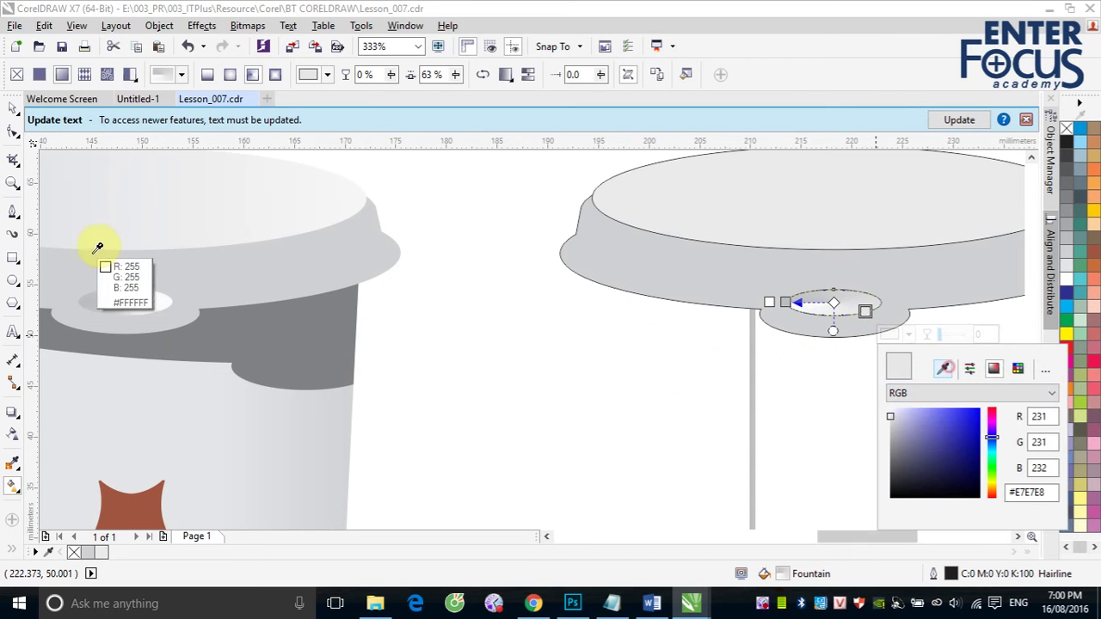
{"action": "left_click", "coordinate": [146, 296]}
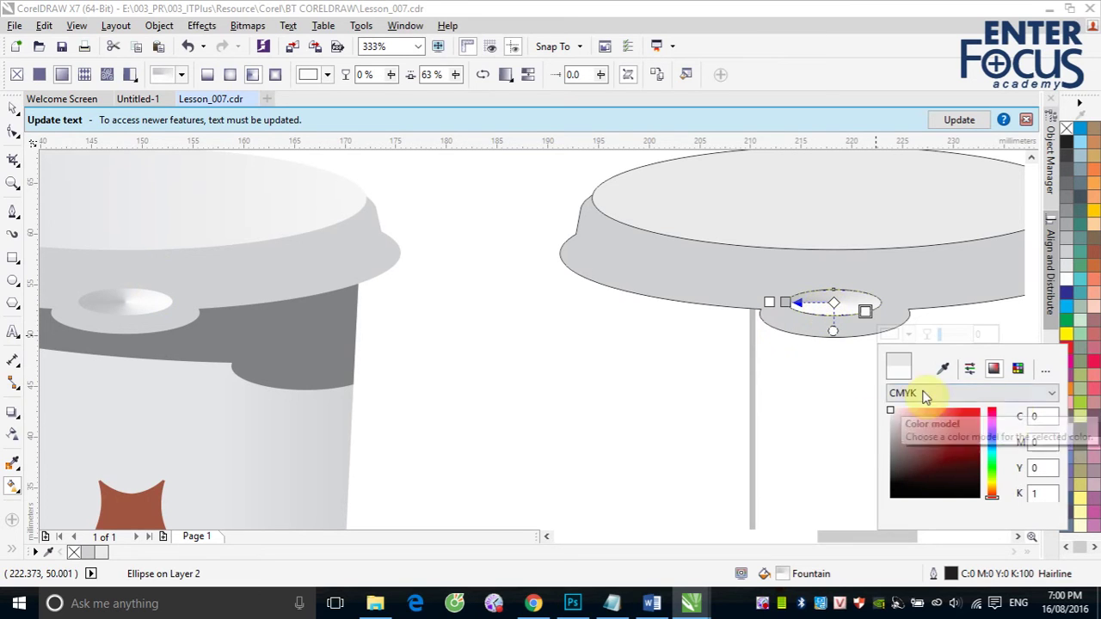
{"action": "left_click", "coordinate": [831, 400]}
- Add another node at 80% in the small ellipse's conical fill and colour it with the grey sampled from the reference tab
{"action": "left_click", "coordinate": [819, 315]}
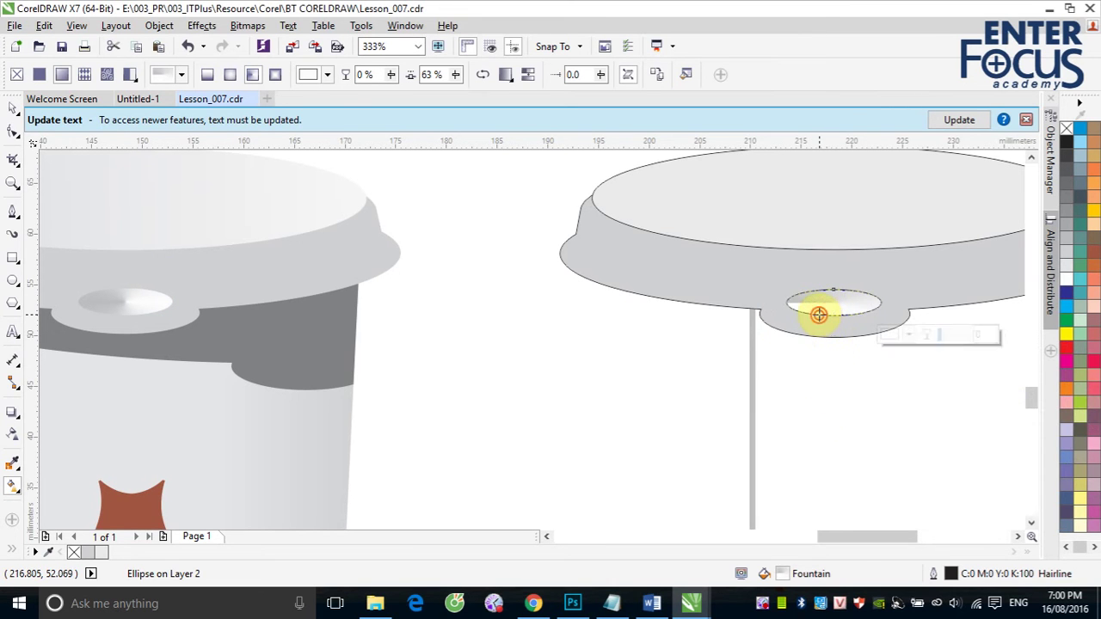
{"action": "left_click", "coordinate": [720, 339]}
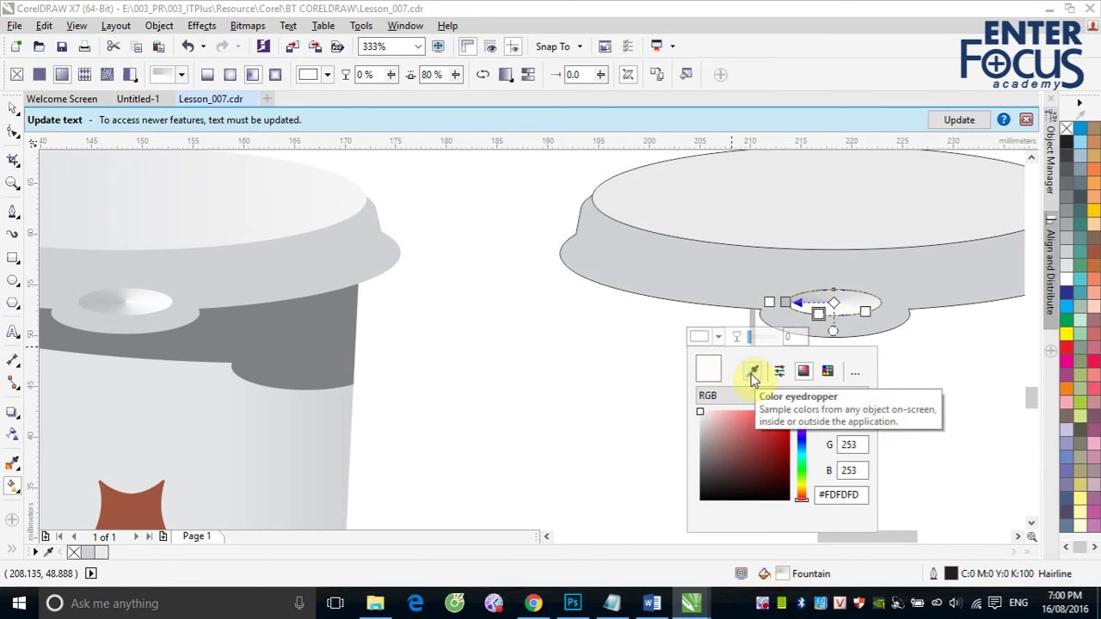
{"action": "left_click", "coordinate": [753, 371]}
{"action": "left_click", "coordinate": [116, 303]}
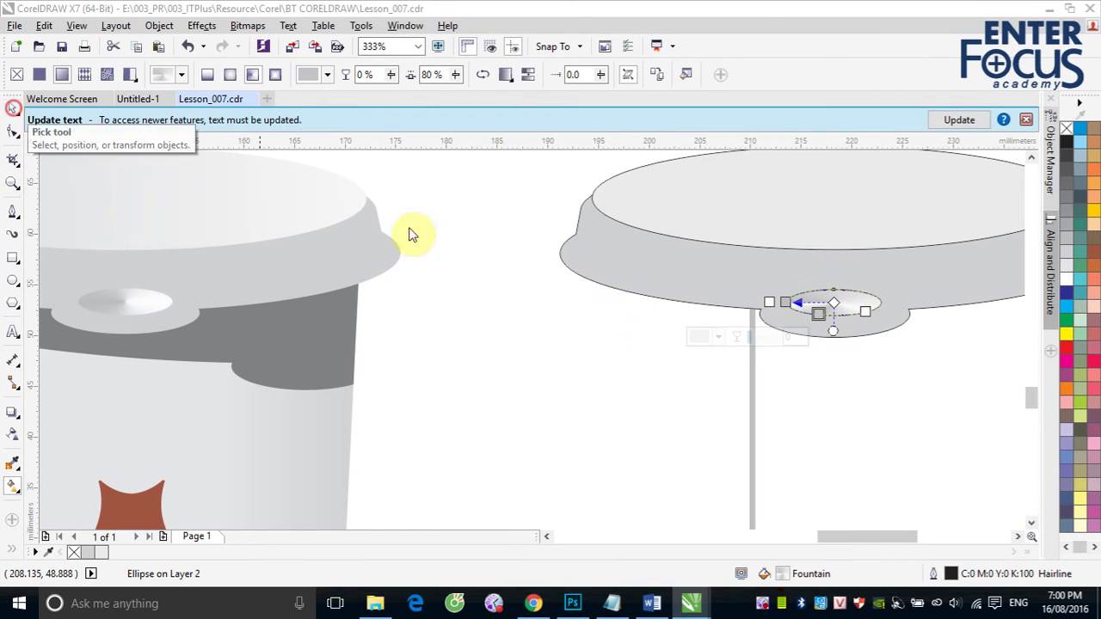
{"action": "left_click", "coordinate": [914, 366]}
{"action": "left_click", "coordinate": [11, 111]}
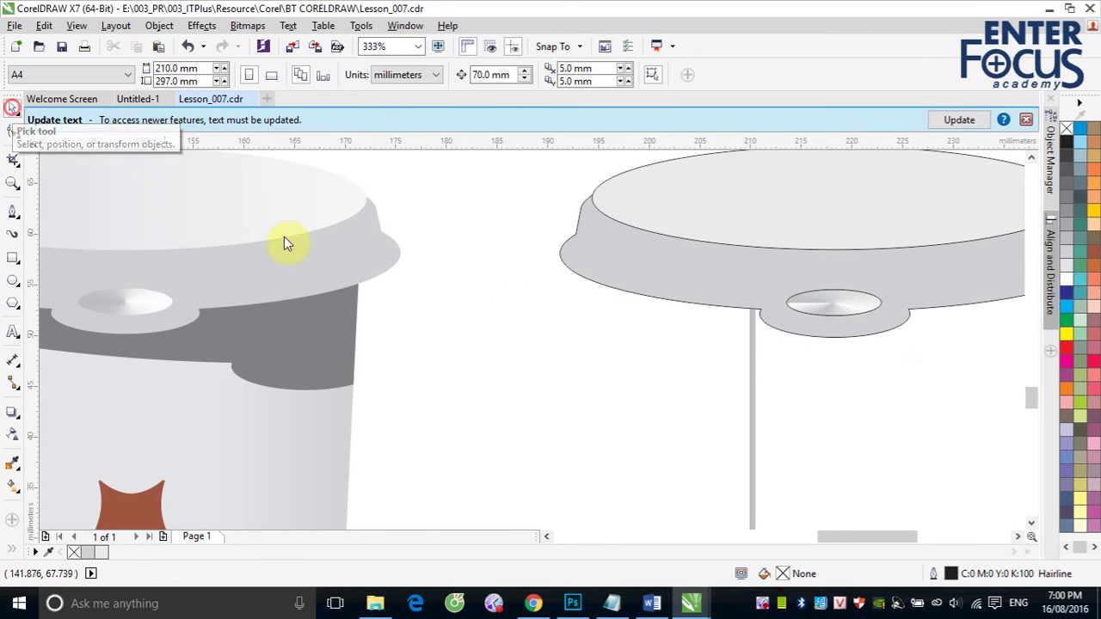
- Draw a rectangle about 46 × 32 mm over the reference cup body, starting beneath the lid
{"action": "scroll", "coordinate": [590, 332], "scroll_direction": "down", "scroll_amount": 5}
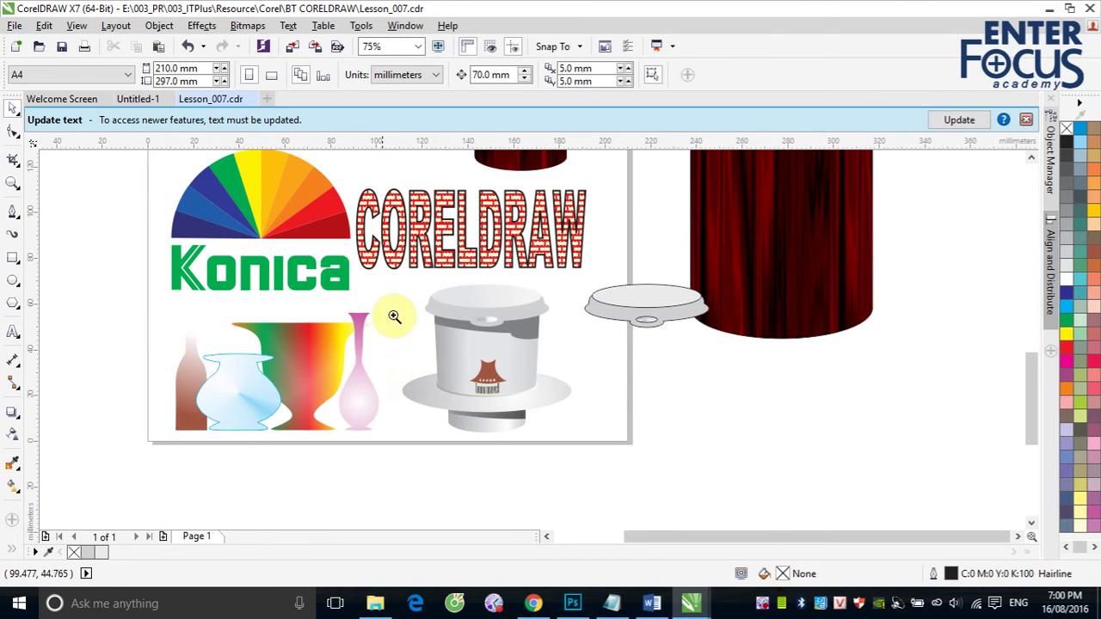
{"action": "scroll", "coordinate": [511, 404], "scroll_direction": "up", "scroll_amount": 5}
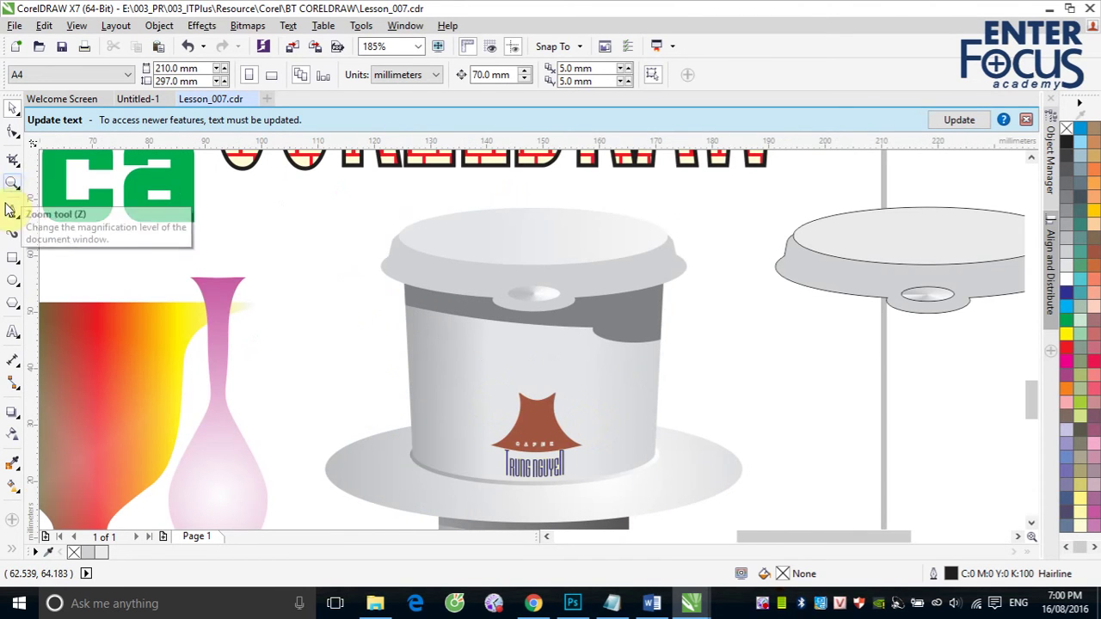
{"action": "left_click", "coordinate": [12, 257]}
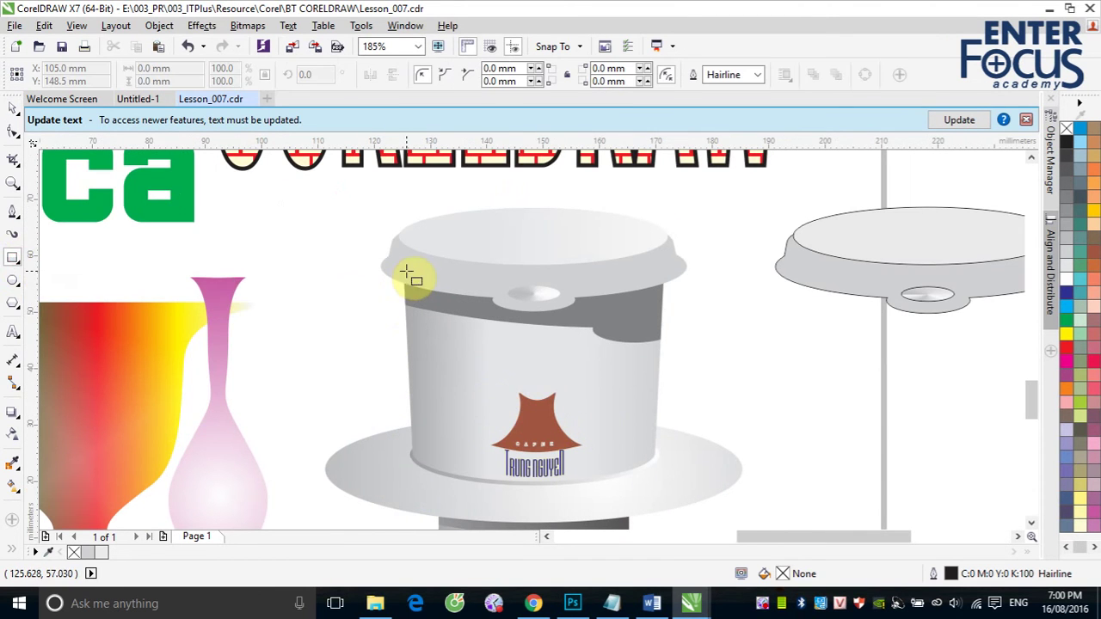
{"action": "mouse_move", "coordinate": [407, 273]}
{"action": "left_mouse_down"}
{"action": "mouse_move", "coordinate": [628, 443]}
{"action": "mouse_move", "coordinate": [663, 492]}
{"action": "mouse_move", "coordinate": [665, 454]}
{"action": "left_mouse_up"}
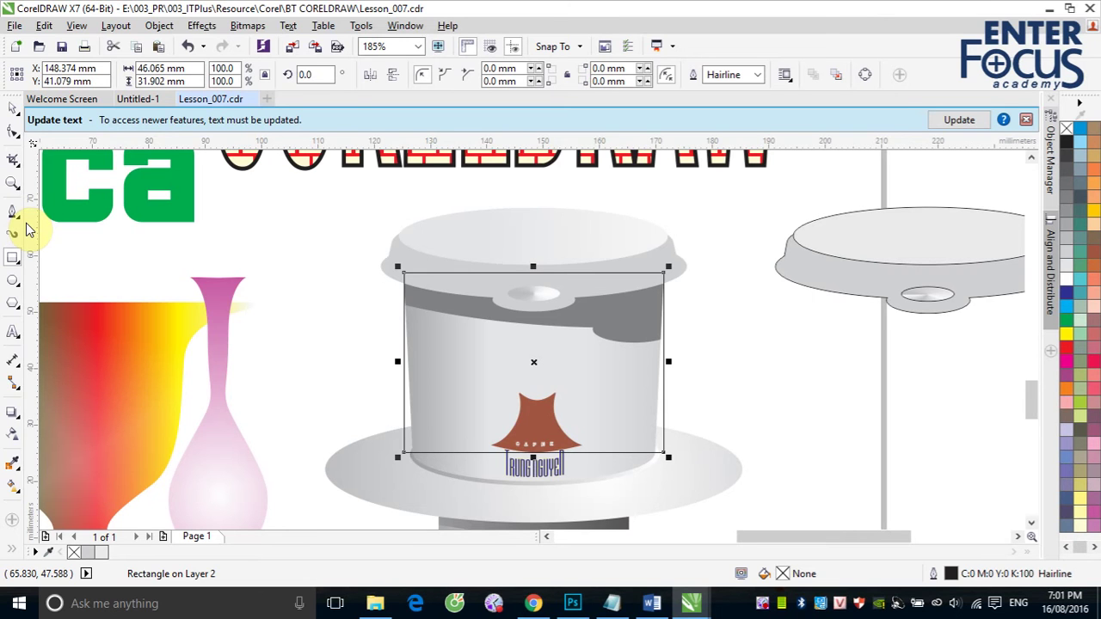
- Convert the rectangle to curves and stretch its two lower nodes inward to match the cup's tapered sides
{"action": "key", "text": "ctrl+q"}
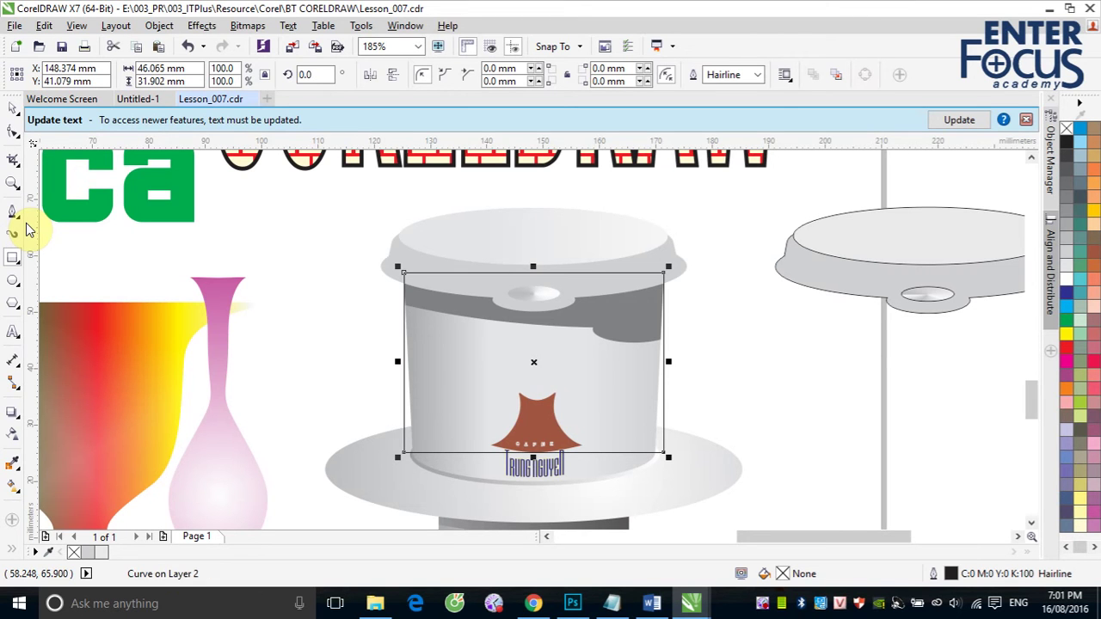
{"action": "left_click", "coordinate": [13, 133]}
{"action": "left_click_drag", "start_coordinate": [647, 494], "coordinate": [698, 495]}
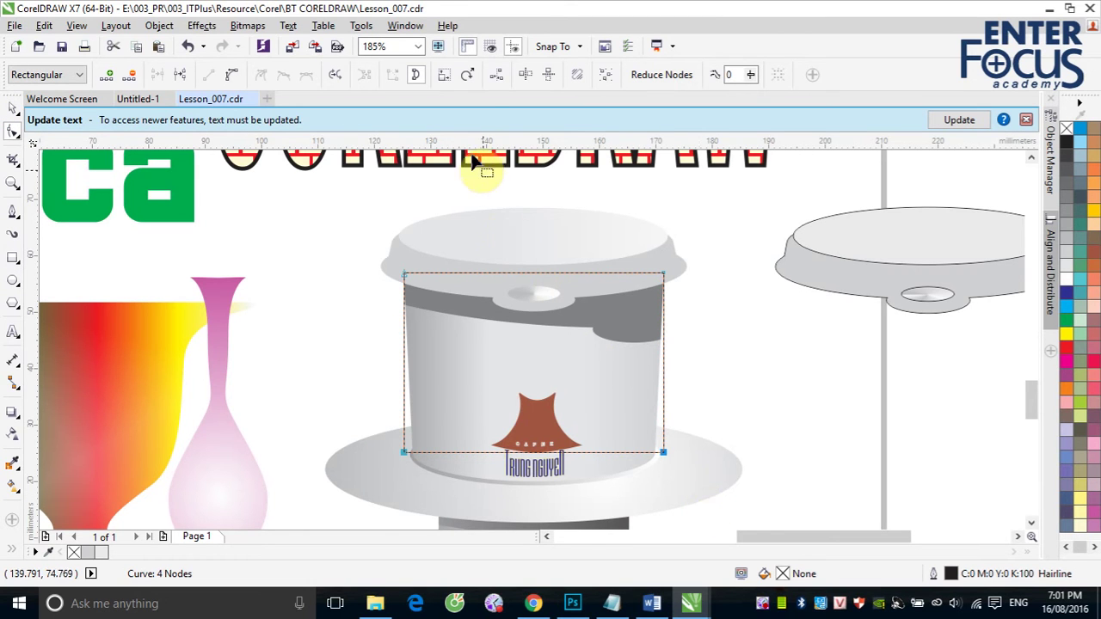
{"action": "left_click", "coordinate": [445, 79]}
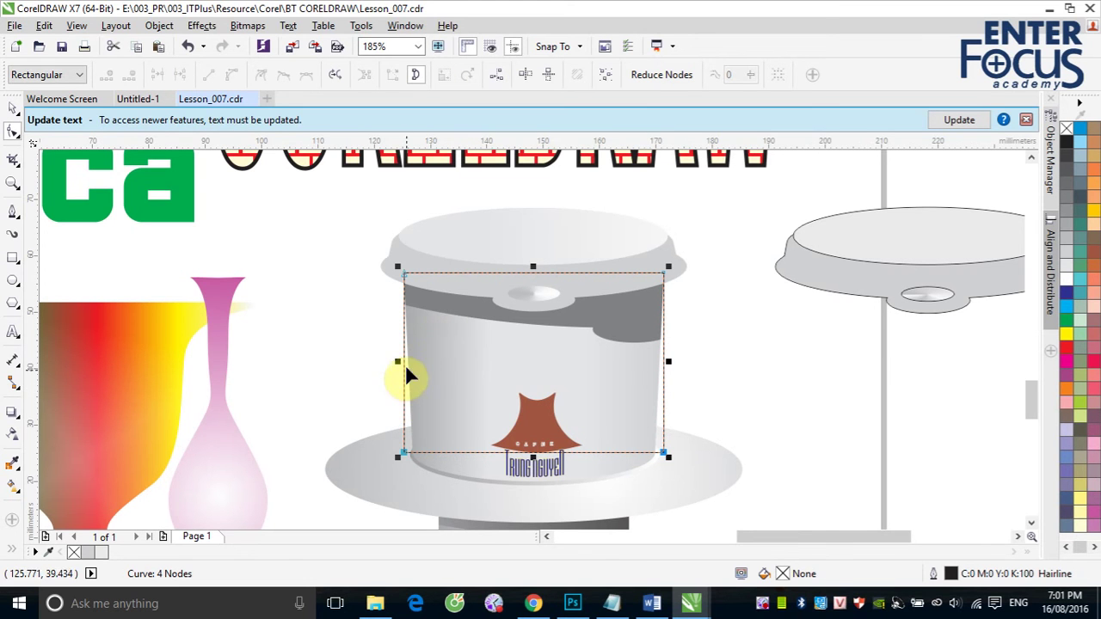
{"action": "mouse_move", "coordinate": [397, 361]}
{"action": "left_mouse_down"}
{"action": "mouse_move", "coordinate": [413, 364]}
{"action": "mouse_move", "coordinate": [364, 361]}
{"action": "mouse_move", "coordinate": [410, 371]}
{"action": "mouse_move", "coordinate": [400, 373]}
{"action": "left_mouse_up"}
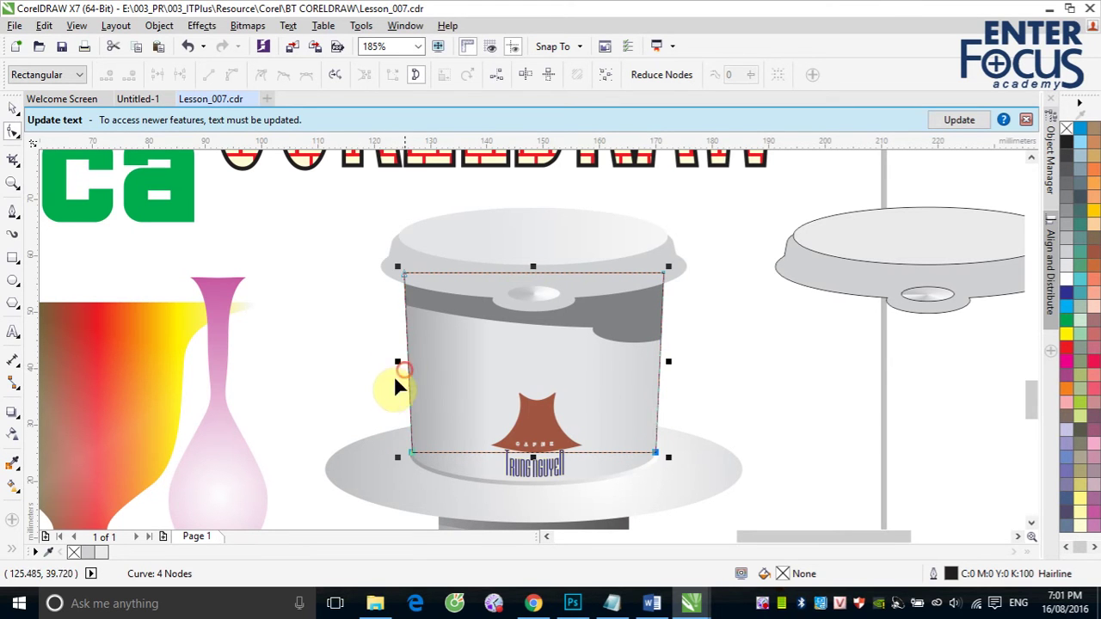
{"action": "left_click", "coordinate": [10, 121]}
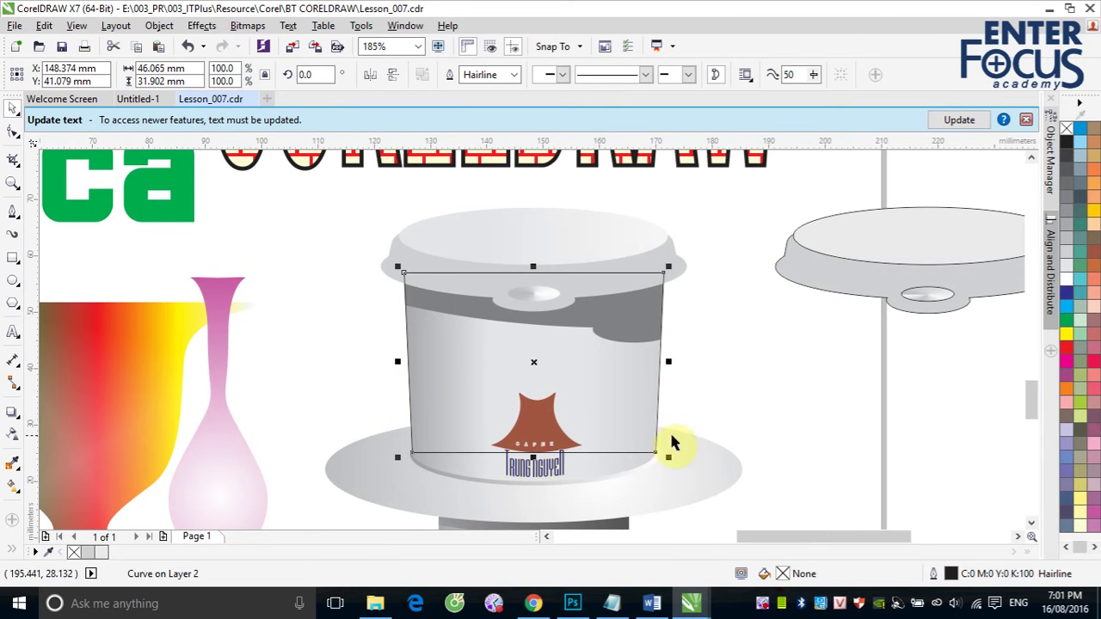
- Draw an ellipse about 43 × 10 mm over the cup's curved base and weld it to the tapered body outline
{"action": "left_click", "coordinate": [12, 278]}
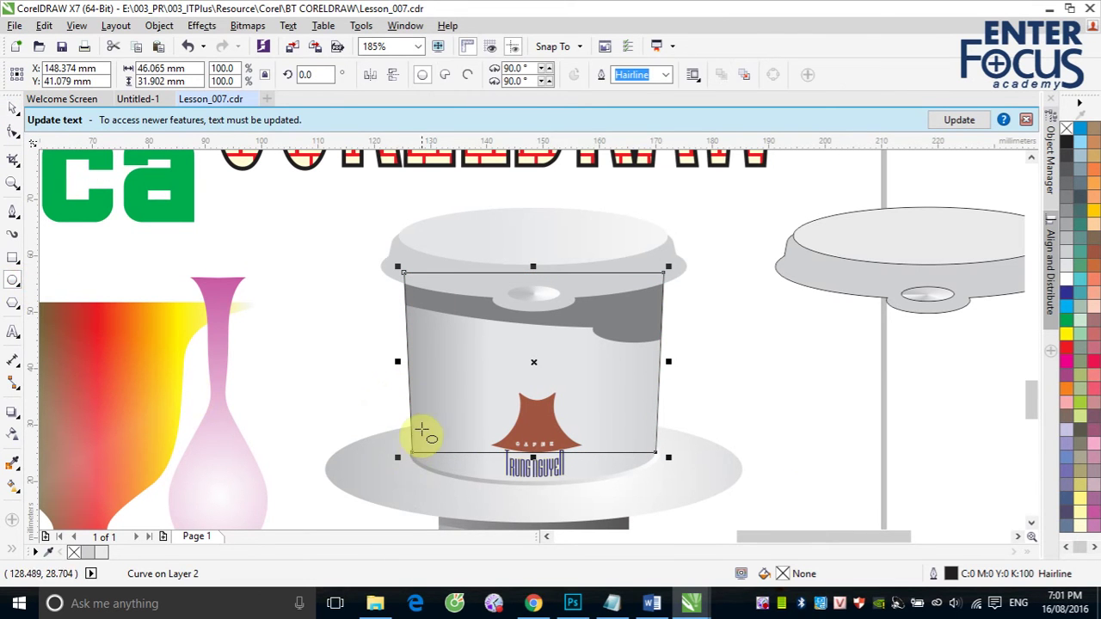
{"action": "left_click_drag", "start_coordinate": [411, 431], "coordinate": [658, 483]}
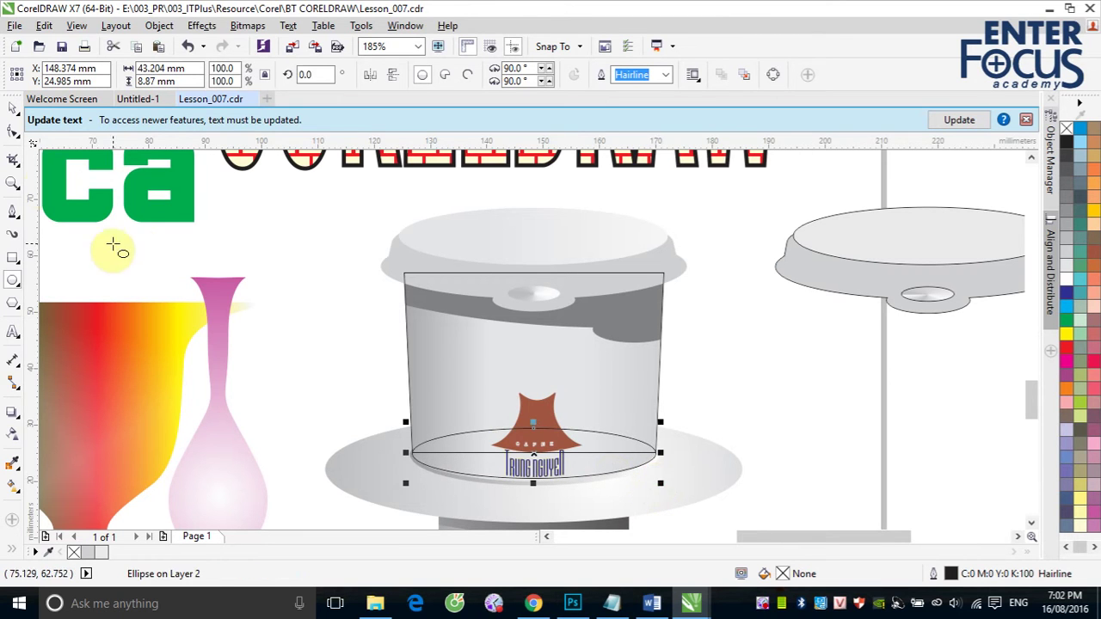
{"action": "left_click", "coordinate": [13, 109]}
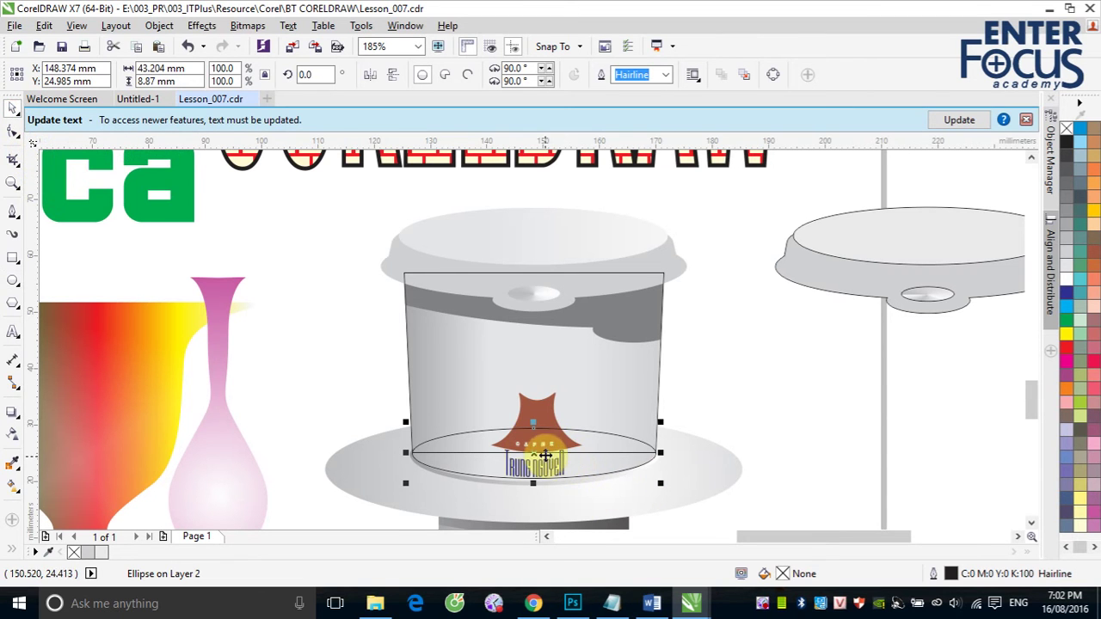
{"action": "left_click_drag", "start_coordinate": [534, 423], "coordinate": [534, 420]}
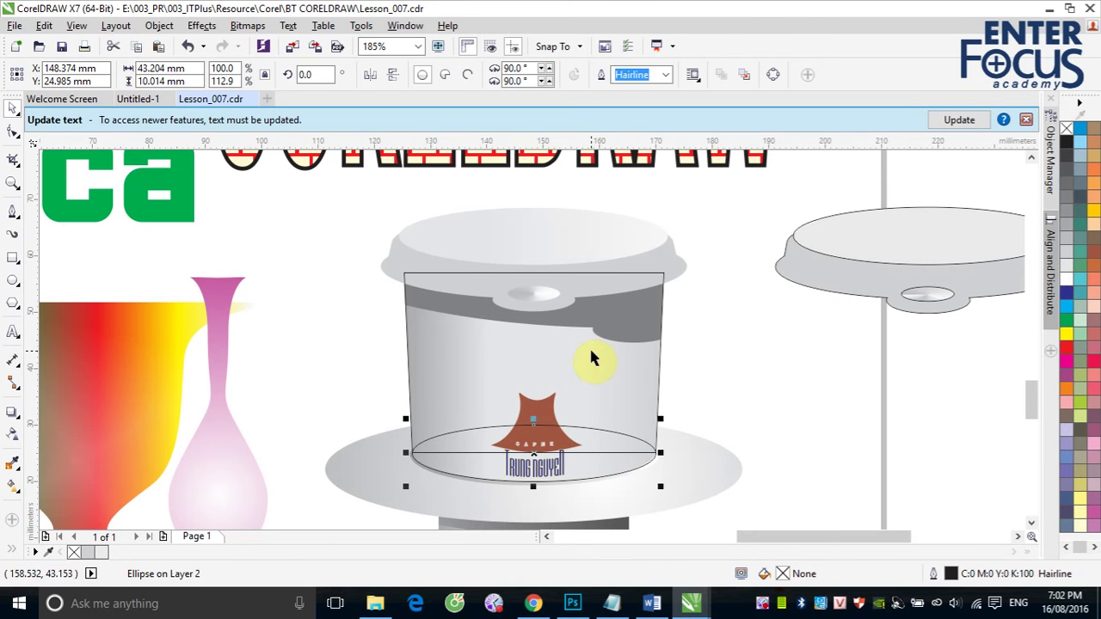
{"action": "left_click_drag", "start_coordinate": [350, 231], "coordinate": [691, 495]}
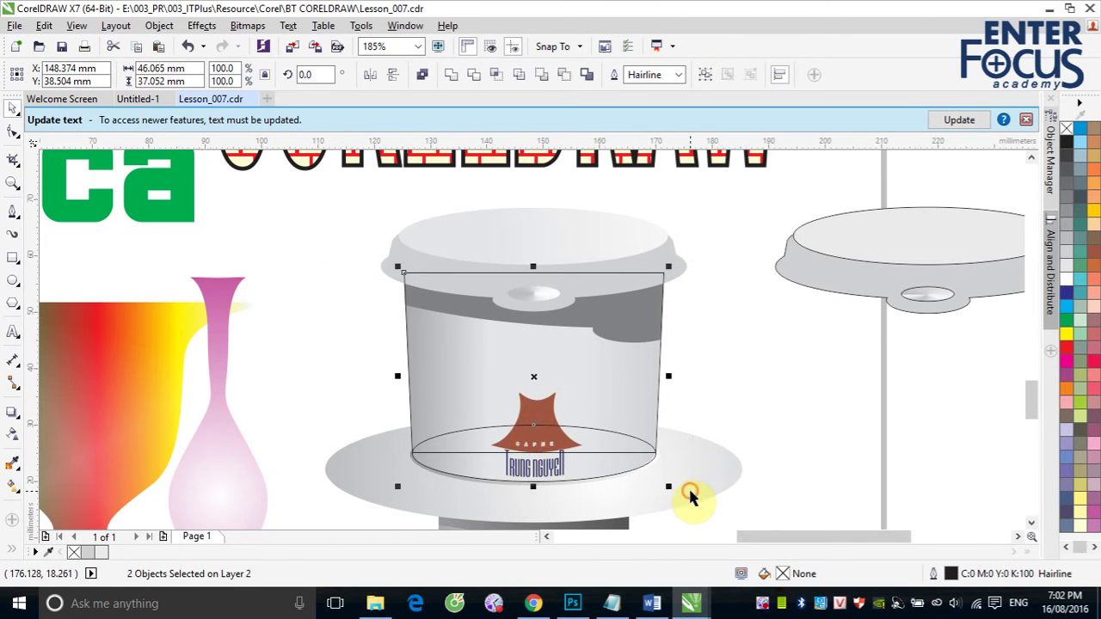
{"action": "left_click", "coordinate": [451, 75]}
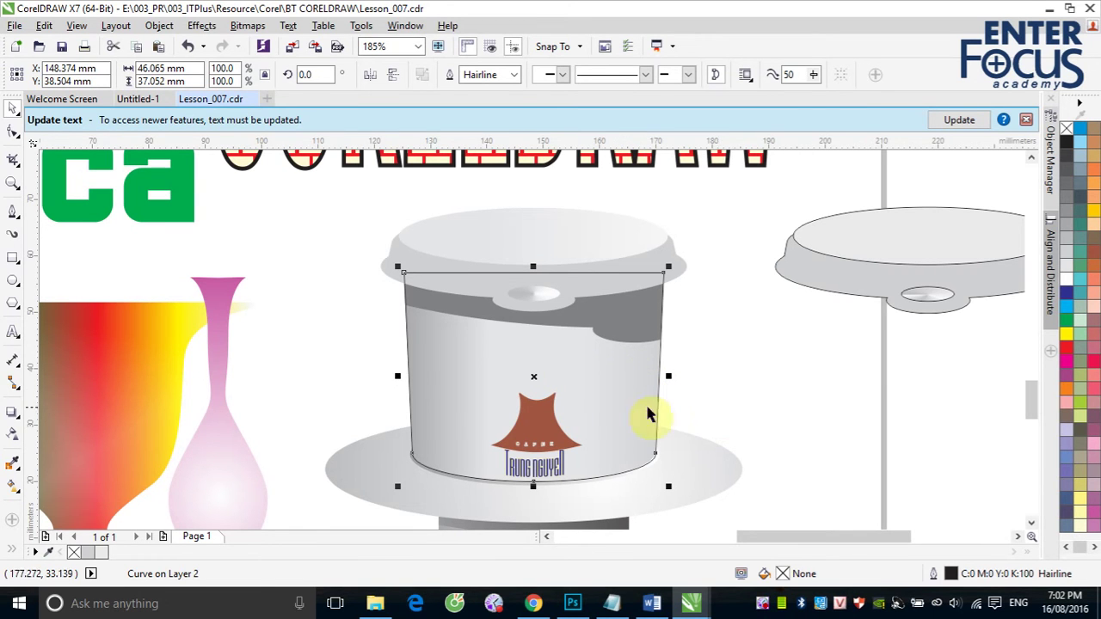
- Apply a linear fountain fill to the cup body and move it 70 mm right onto the redrawn lid
{"action": "left_click", "coordinate": [12, 487]}
{"action": "left_click", "coordinate": [61, 74]}
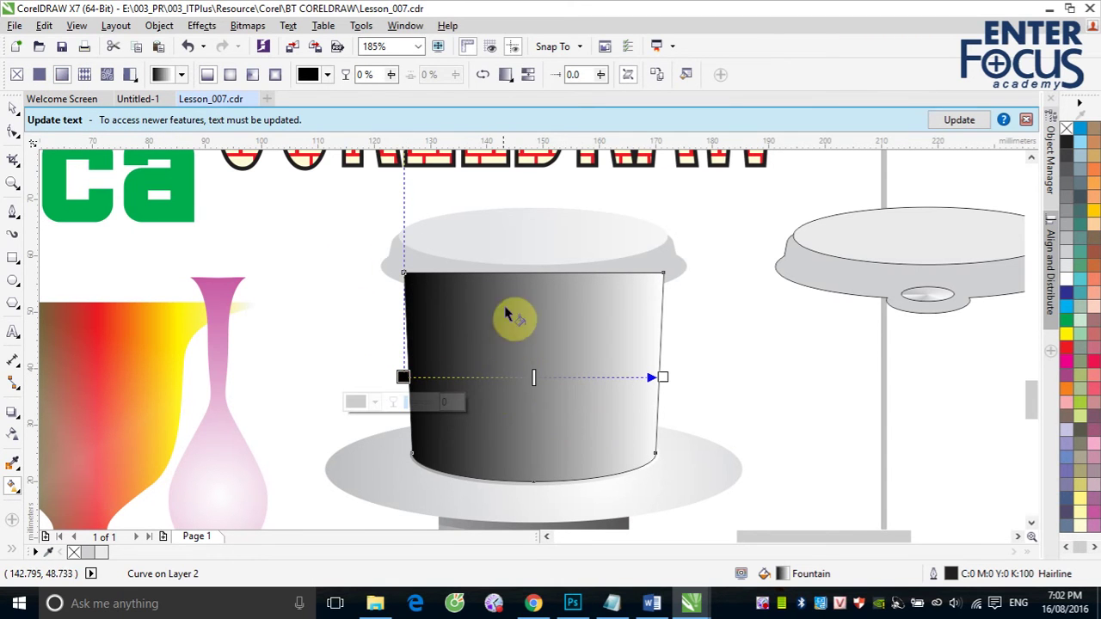
{"action": "left_click", "coordinate": [14, 109]}
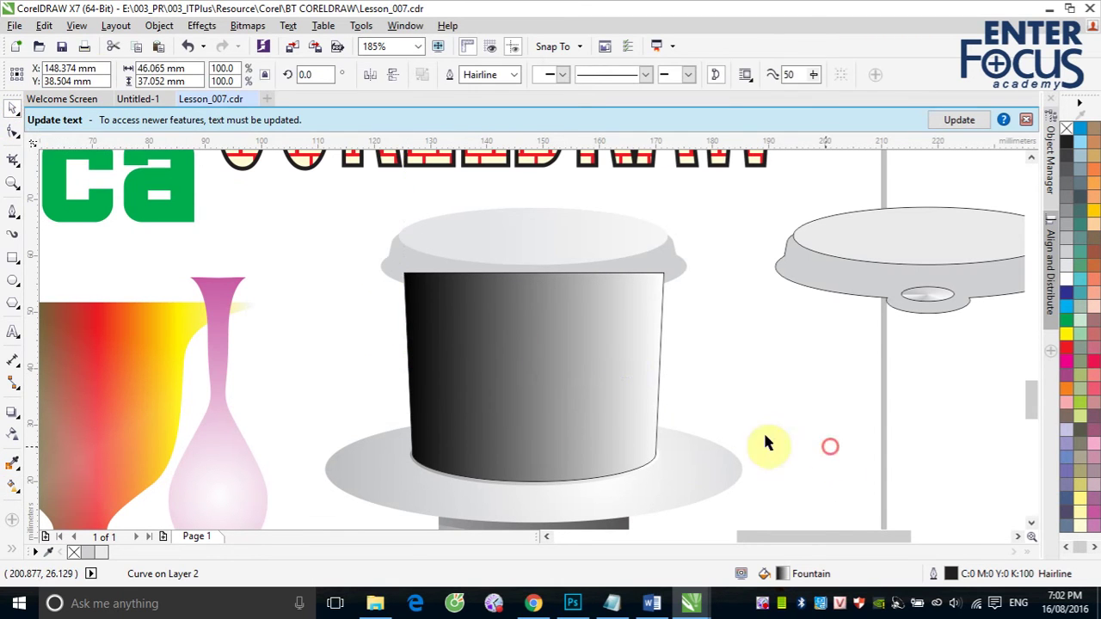
{"action": "key", "text": "Right"}
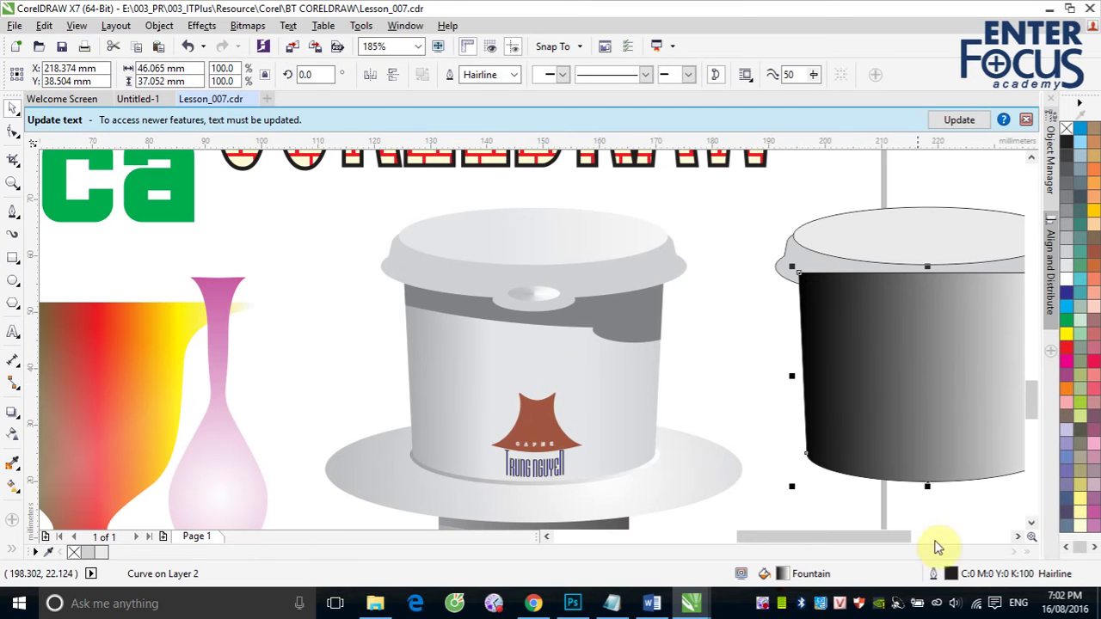
{"action": "left_click", "coordinate": [1018, 536]}
{"action": "left_click", "coordinate": [1018, 536]}
{"action": "left_click", "coordinate": [683, 387]}
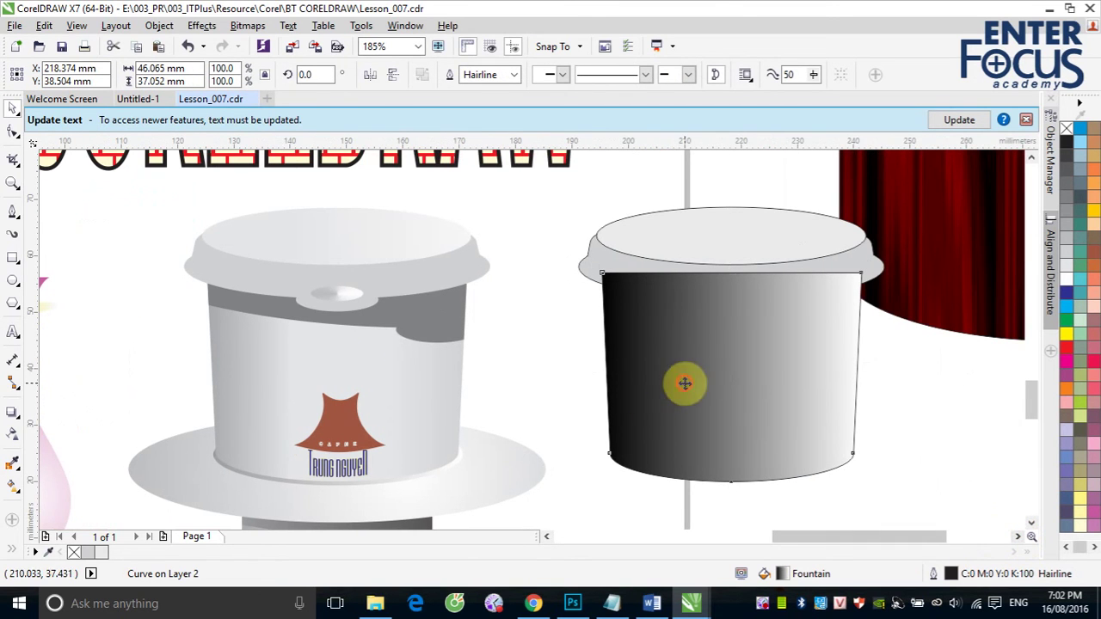
- Colour the body fill's end and start nodes with greys sampled from the reference cup's right and left edges
{"action": "left_click", "coordinate": [13, 484]}
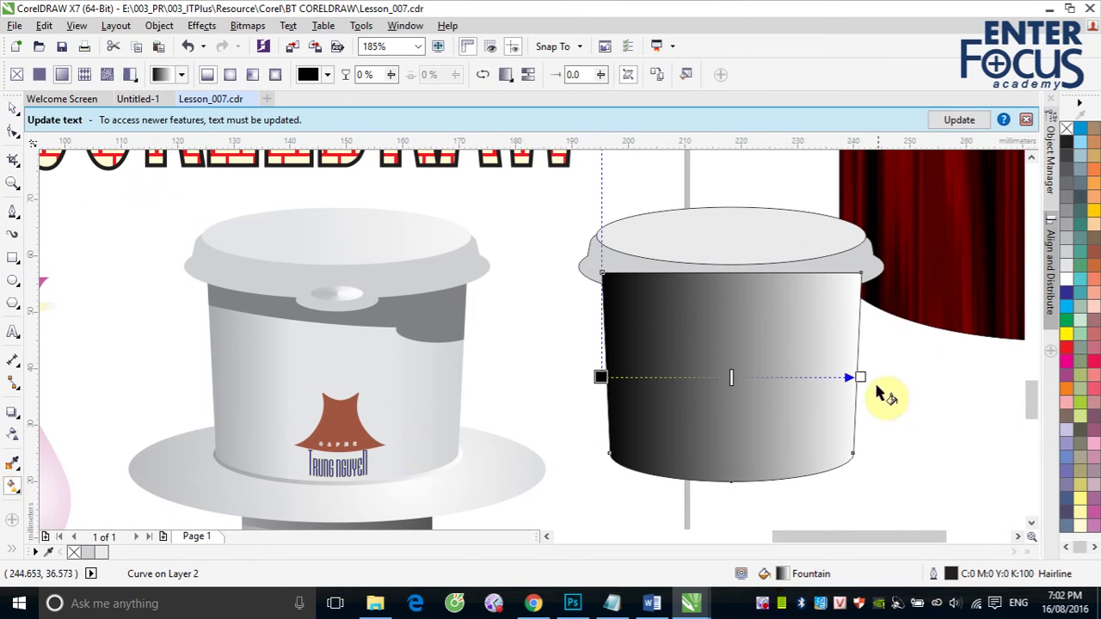
{"action": "left_click", "coordinate": [860, 376]}
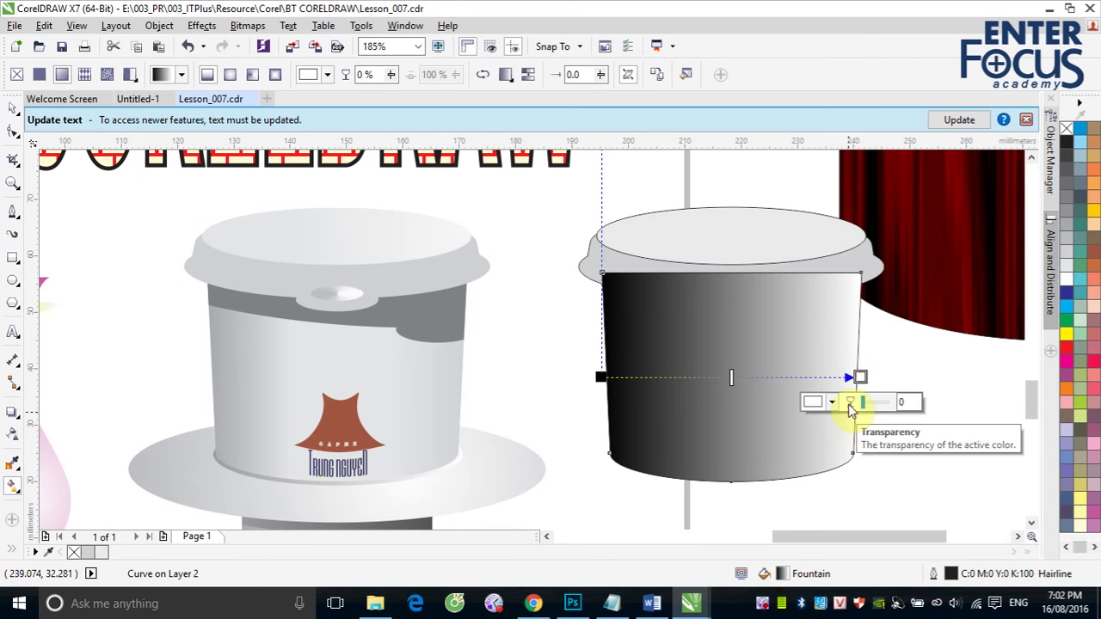
{"action": "left_click", "coordinate": [833, 402]}
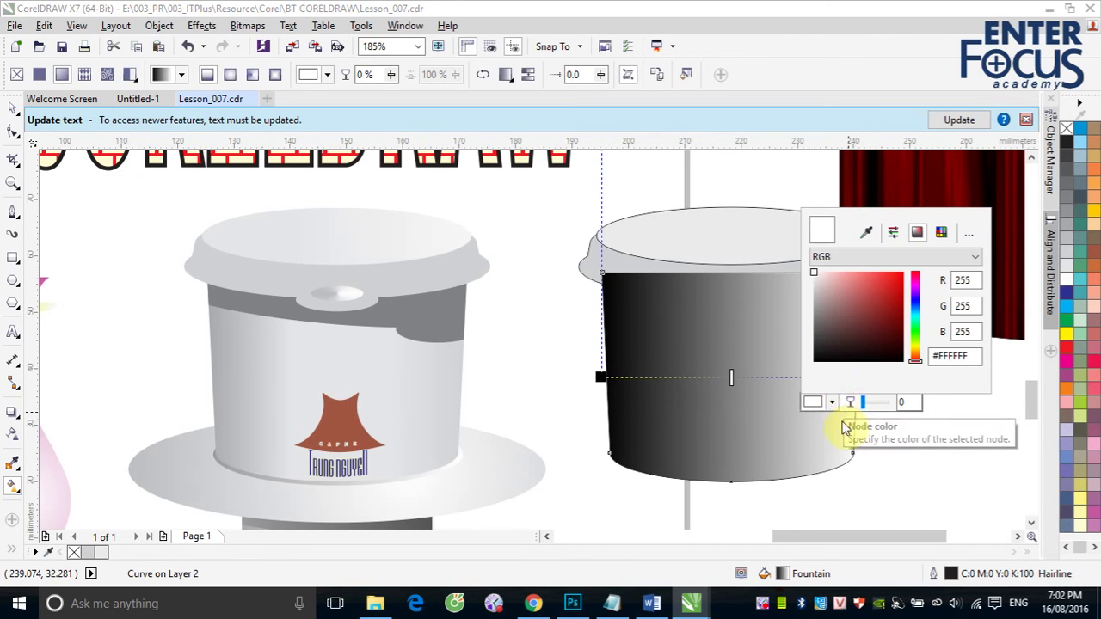
{"action": "left_click", "coordinate": [865, 233]}
{"action": "left_click", "coordinate": [465, 372]}
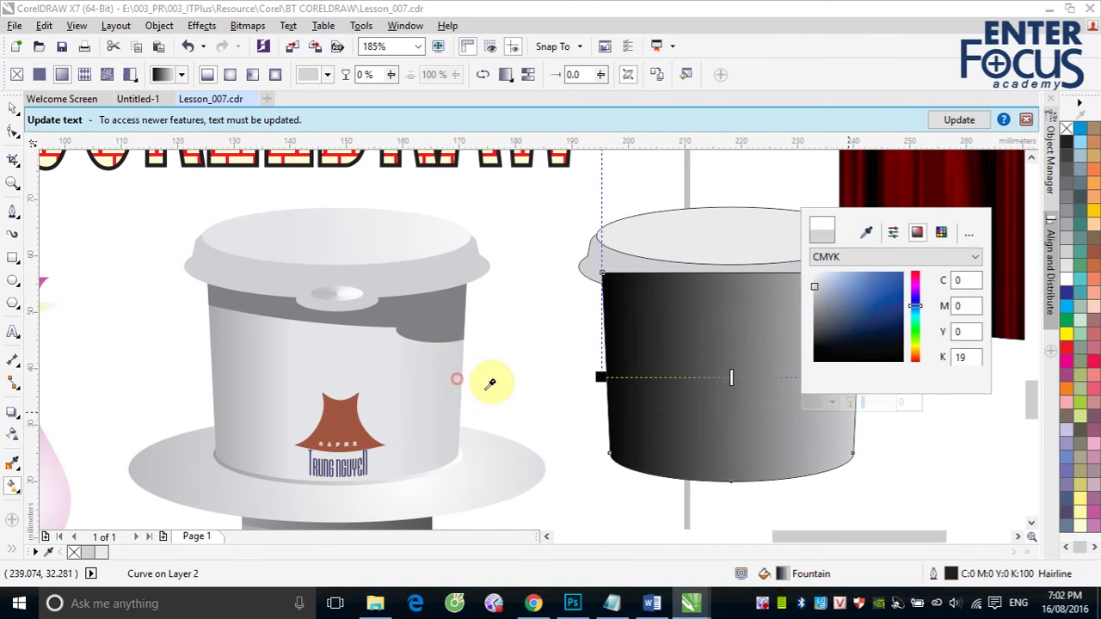
{"action": "left_click", "coordinate": [599, 378]}
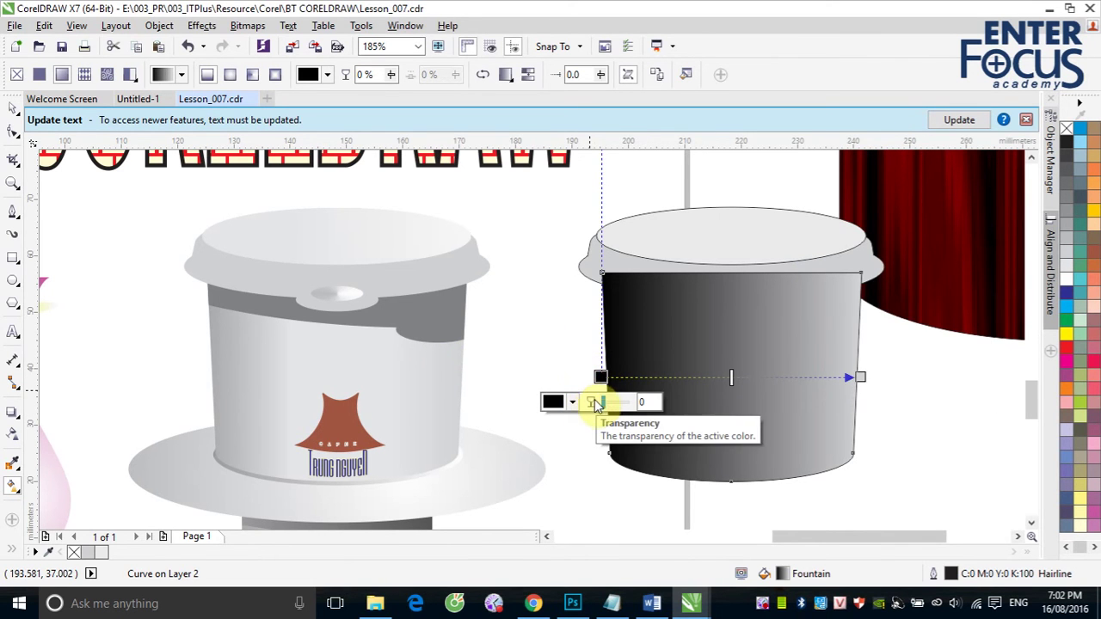
{"action": "left_click", "coordinate": [572, 402]}
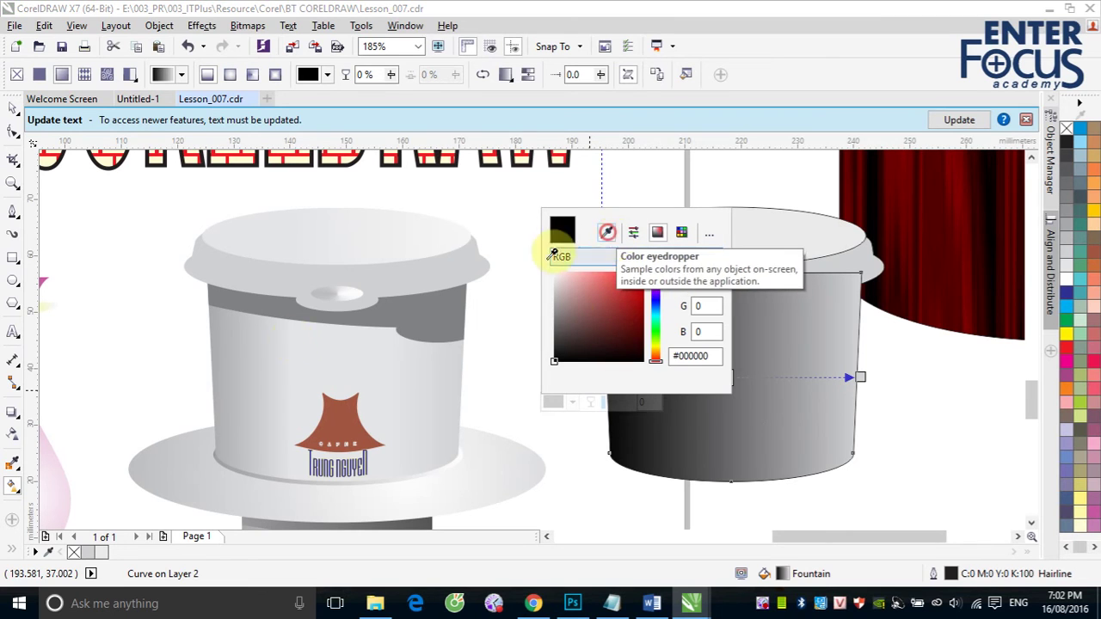
{"action": "left_click", "coordinate": [220, 356]}
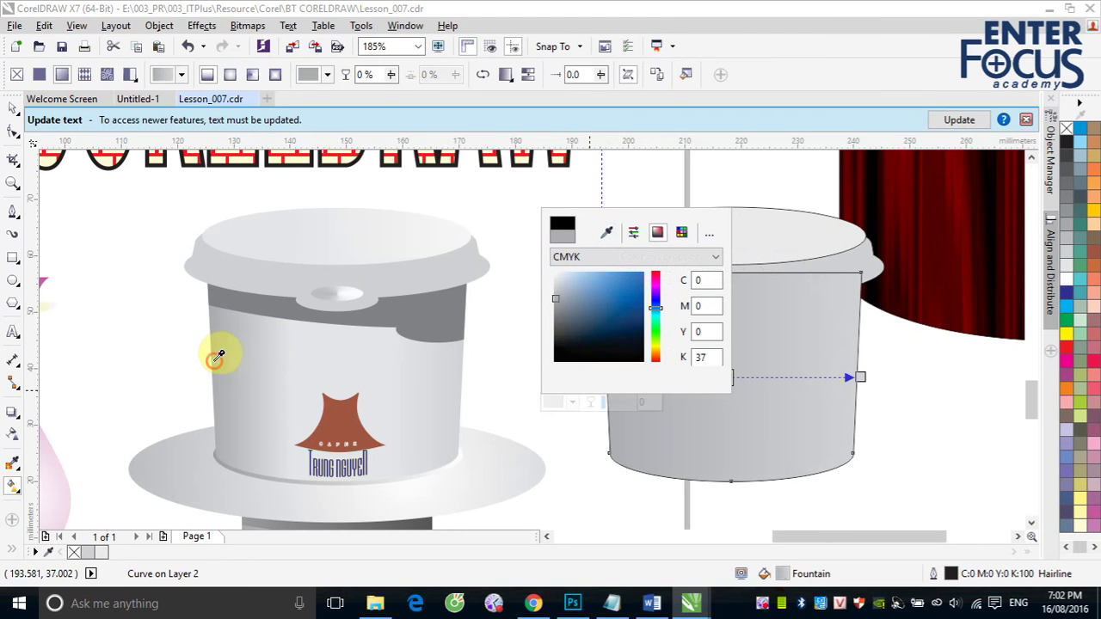
- Add a node at 66% in the body's fill and colour it with light grey sampled right of the reference cup's centre
{"action": "left_click", "coordinate": [773, 378]}
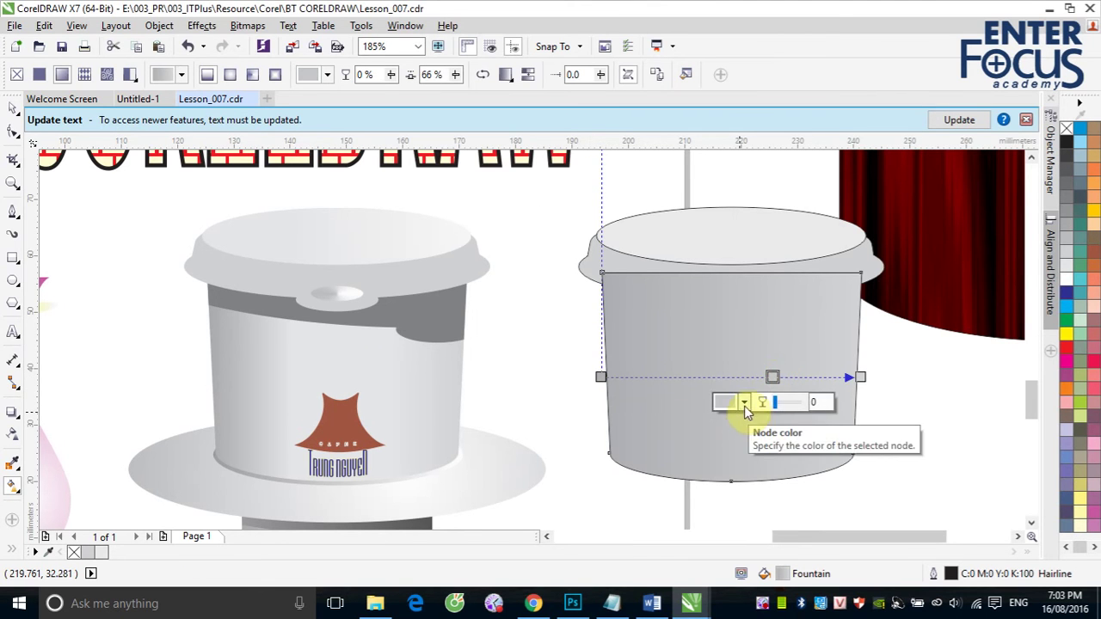
{"action": "left_click", "coordinate": [744, 404]}
{"action": "left_click", "coordinate": [777, 232]}
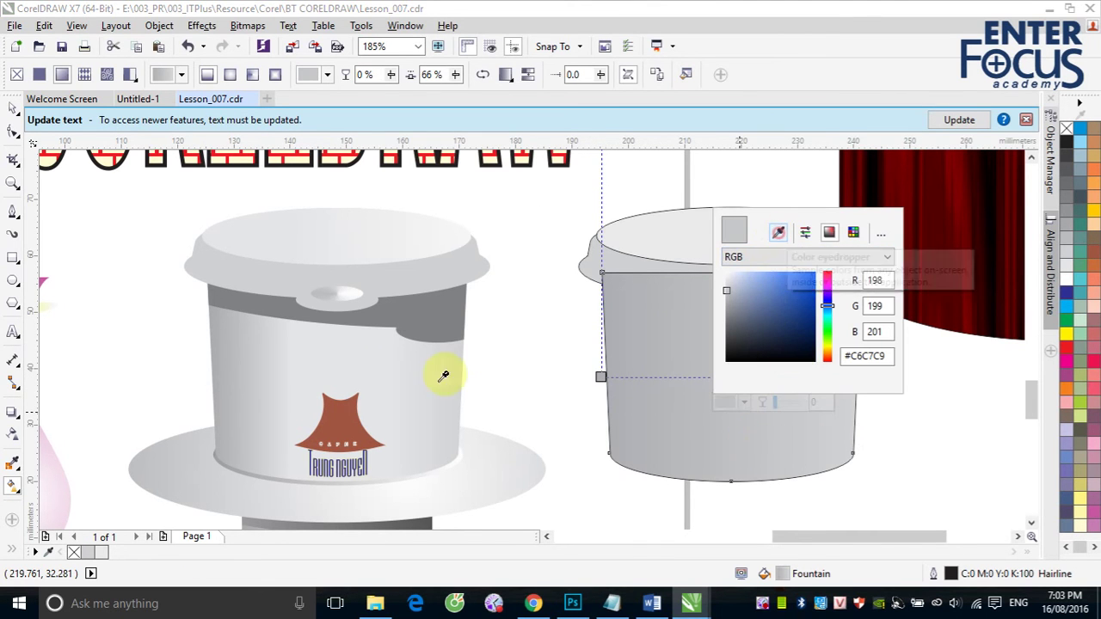
{"action": "left_click", "coordinate": [391, 381]}
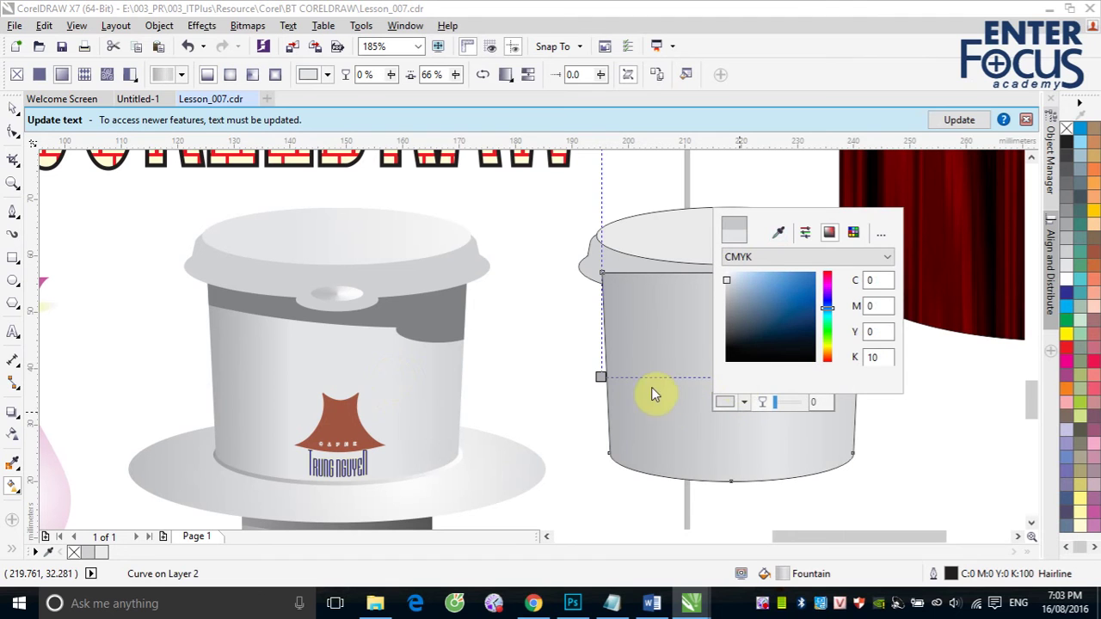
- Add a node at 32% in the body's fill and colour it with light grey sampled left of the reference cup's centre
{"action": "double_click", "coordinate": [686, 377]}
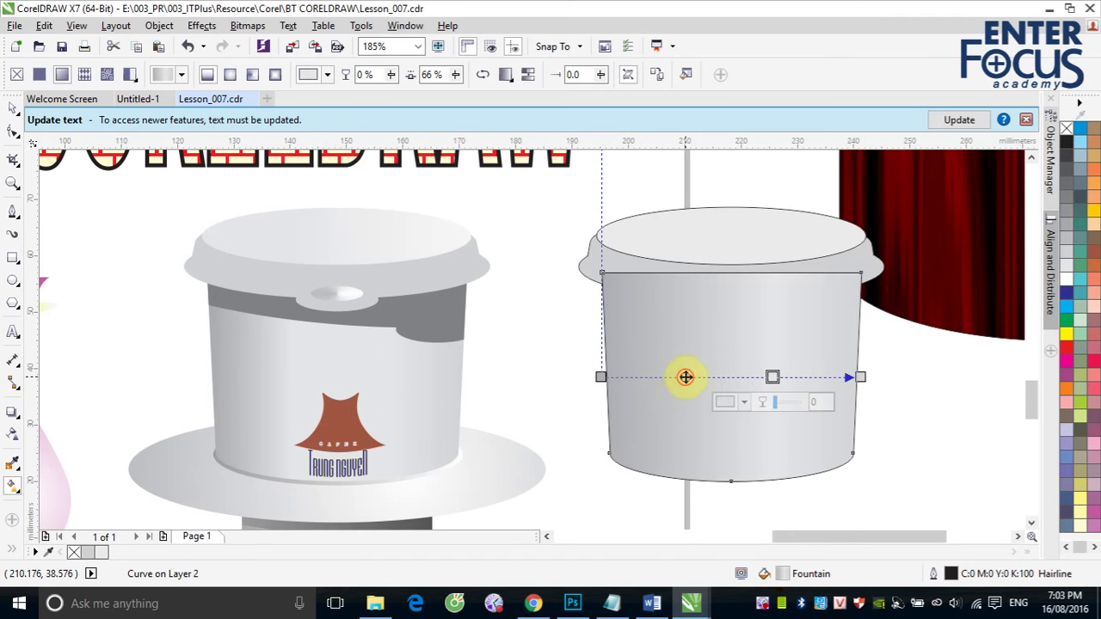
{"action": "left_click", "coordinate": [657, 402]}
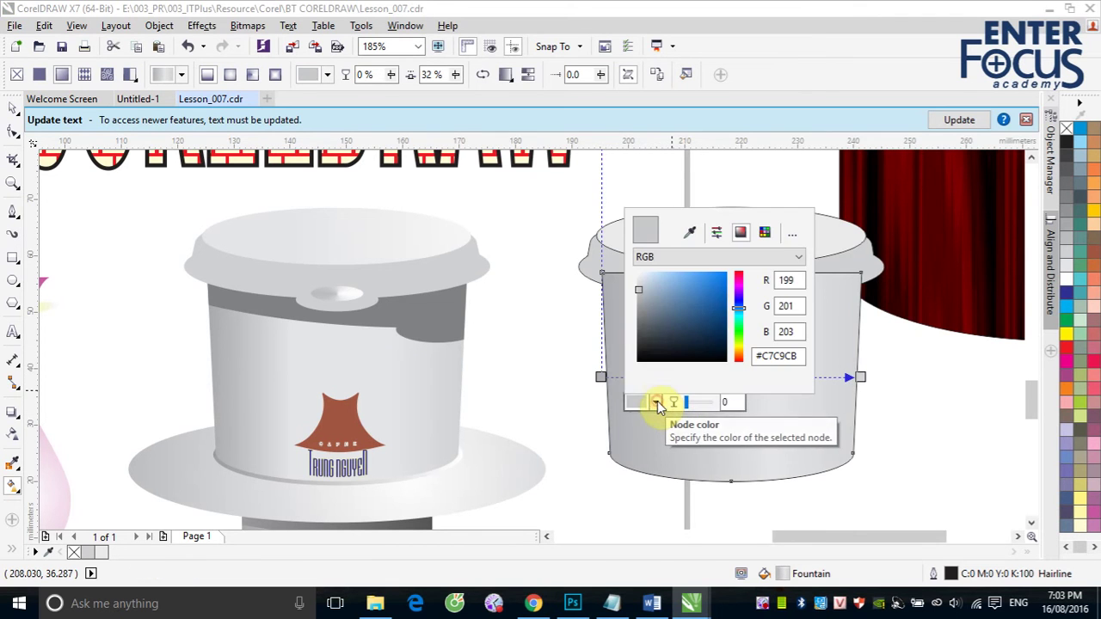
{"action": "left_click", "coordinate": [688, 233]}
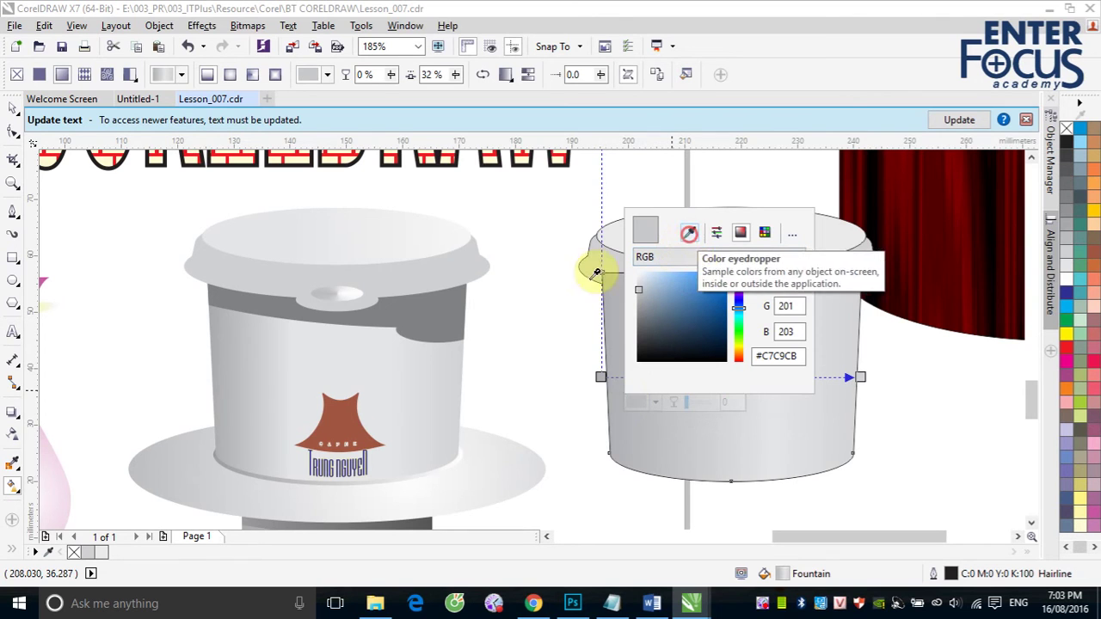
{"action": "left_click", "coordinate": [291, 389]}
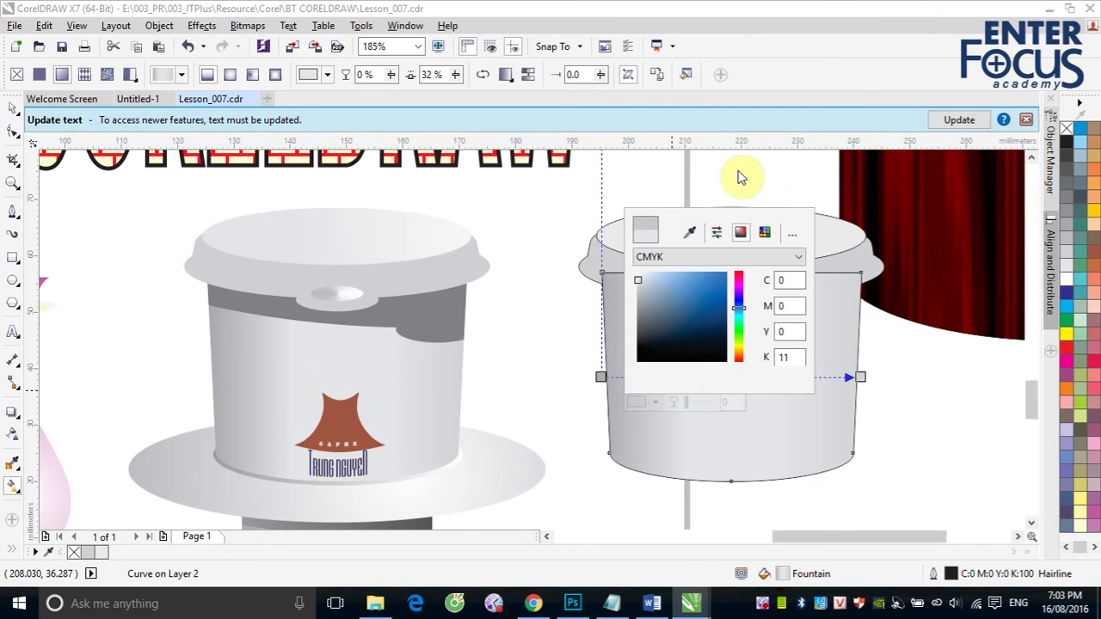
{"action": "left_click", "coordinate": [769, 172]}
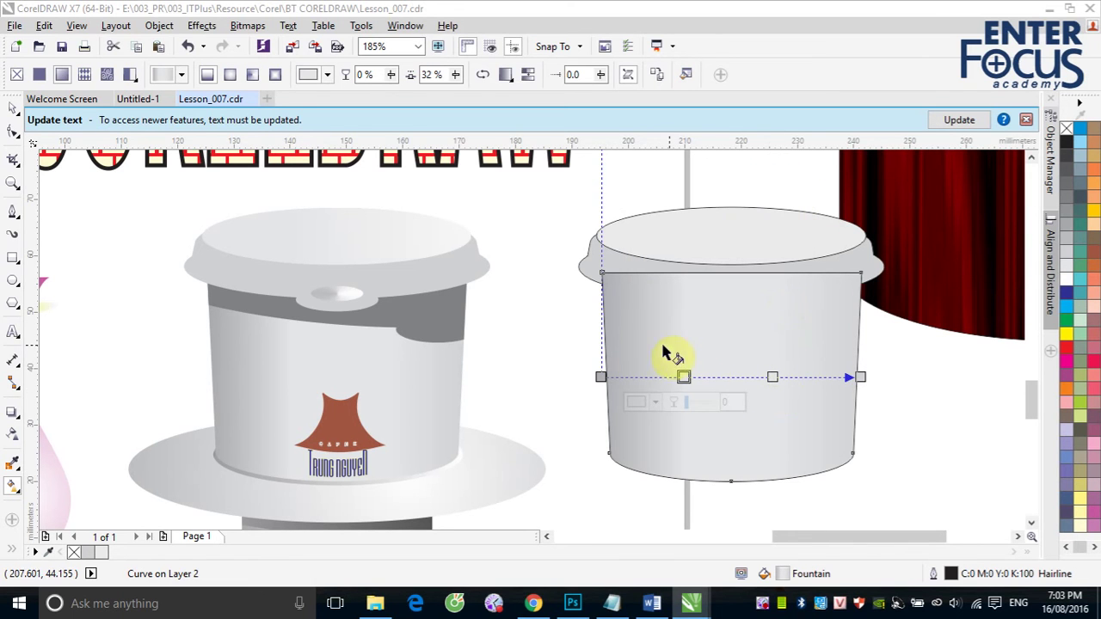
- Darken the body fill's end node to a grey of C26 M20 Y19 K0
{"action": "left_click", "coordinate": [858, 379]}
{"action": "left_click", "coordinate": [832, 402]}
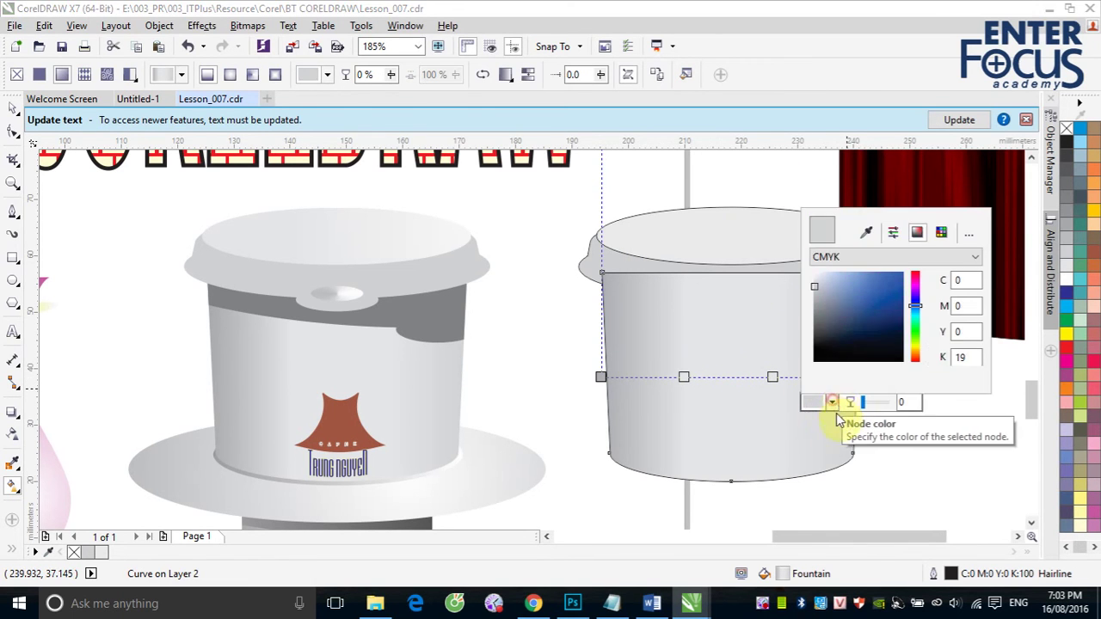
{"action": "left_click", "coordinate": [815, 293]}
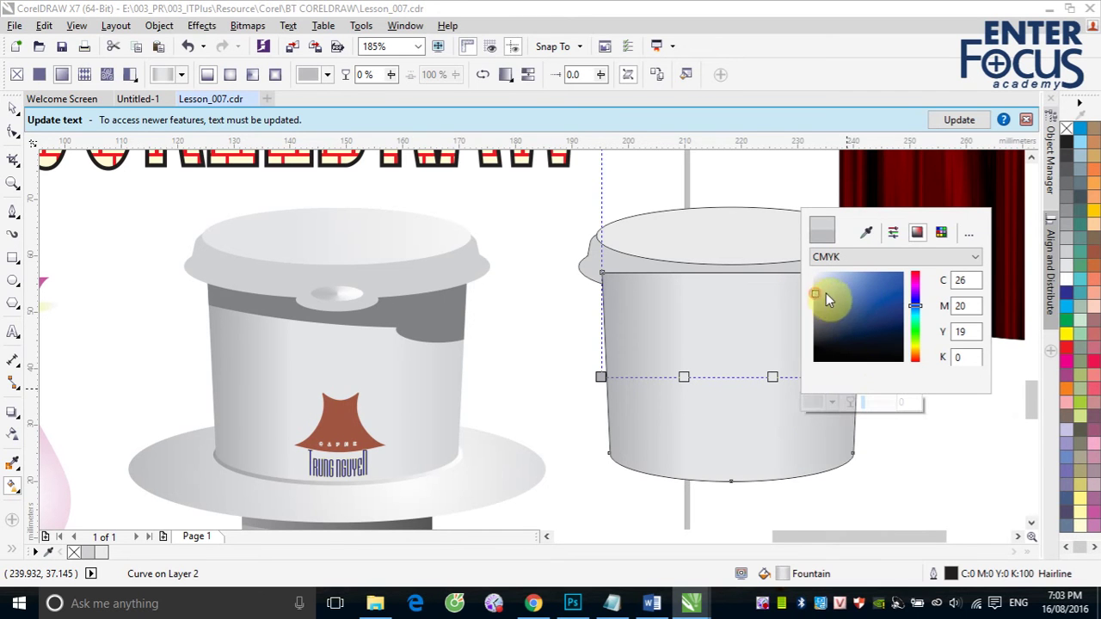
{"action": "left_click", "coordinate": [863, 287]}
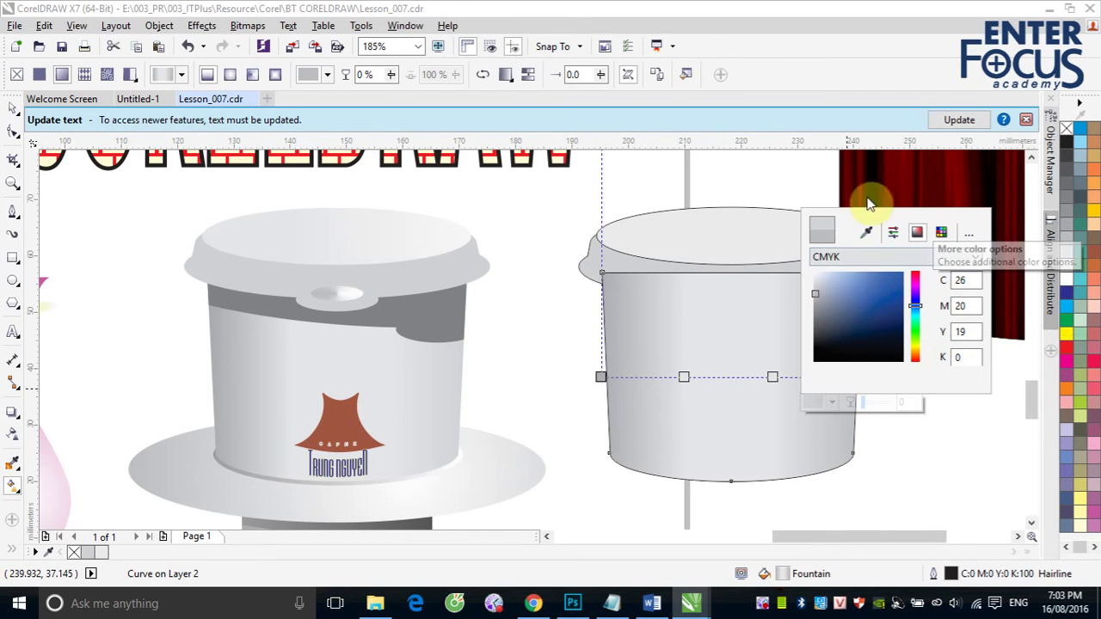
{"action": "left_click", "coordinate": [792, 179]}
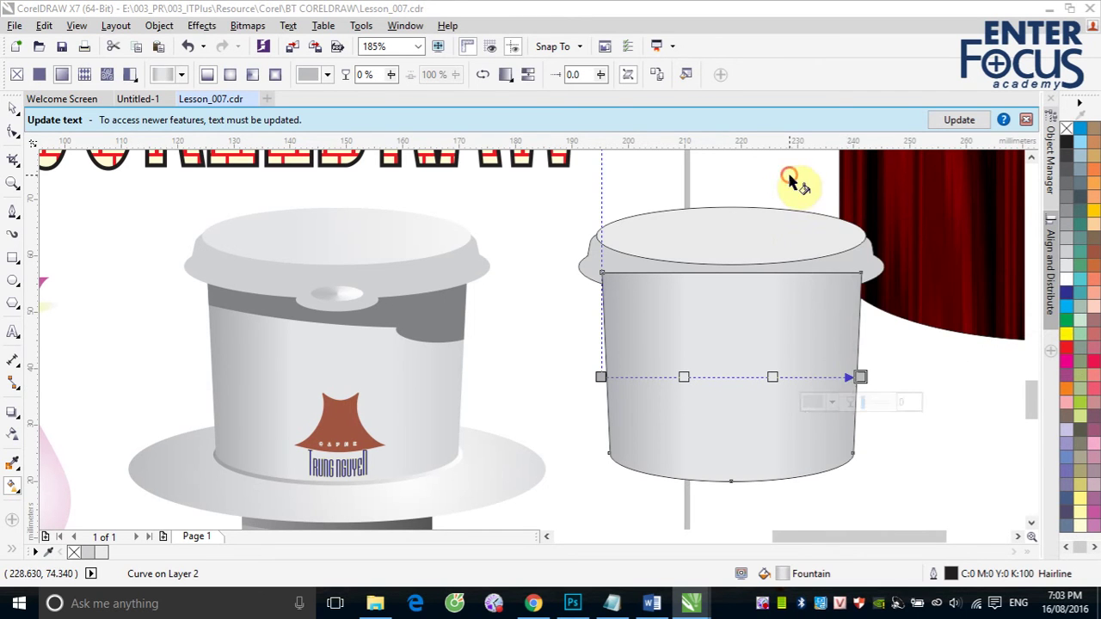
- Bring the redrawn lid's three objects in front of the cup body and group them
{"action": "left_click", "coordinate": [13, 107]}
{"action": "left_click_drag", "start_coordinate": [545, 197], "coordinate": [909, 342]}
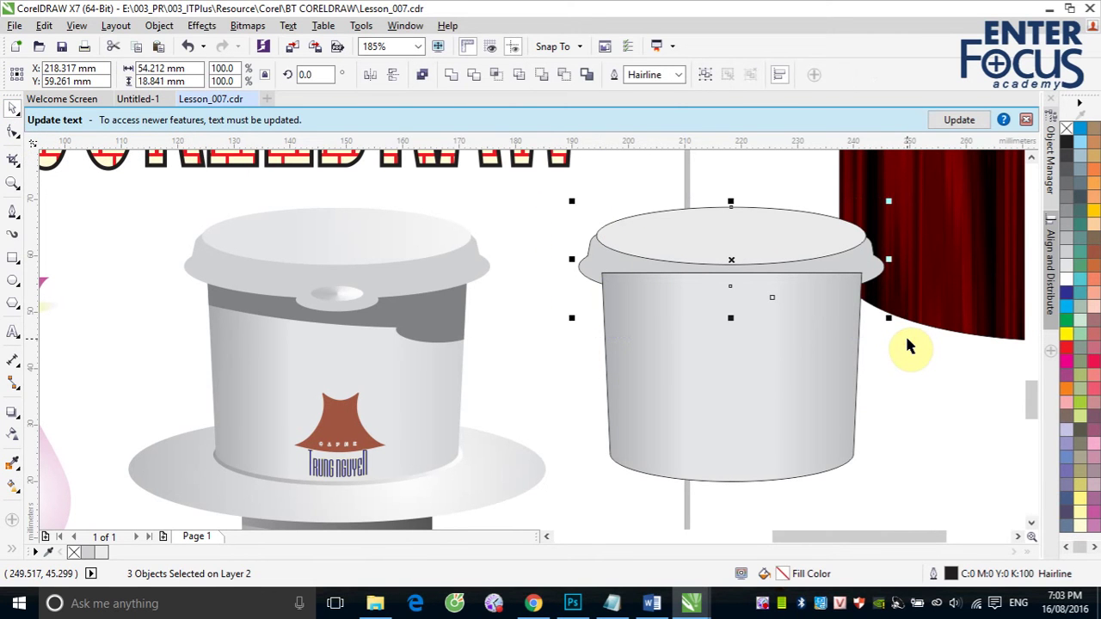
{"action": "key", "text": "shift+Page_Up"}
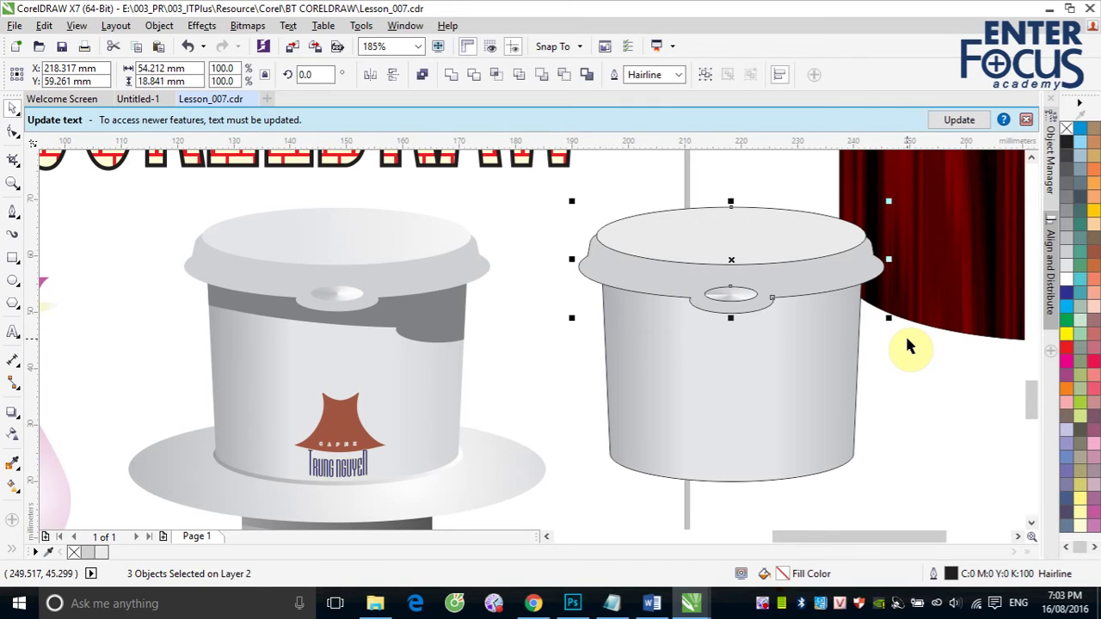
{"action": "key", "text": "ctrl+g"}
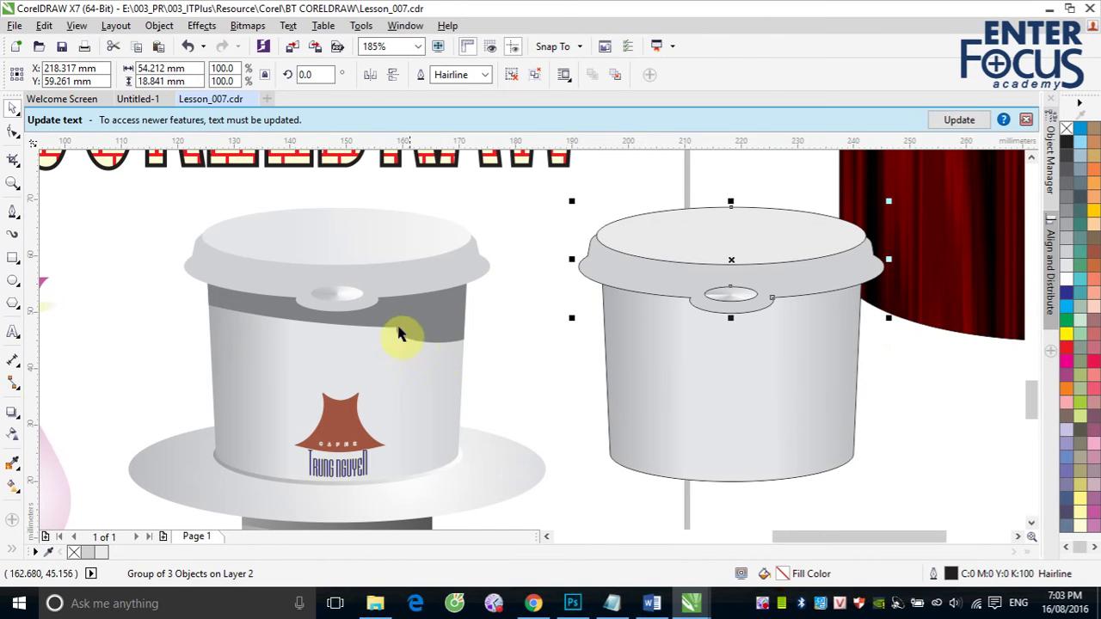
- Trace the lower edge of the reference's dark band with an open curve about 62 × 9 mm and move it 70 mm right
{"action": "left_click", "coordinate": [12, 209]}
{"action": "left_click", "coordinate": [147, 293]}
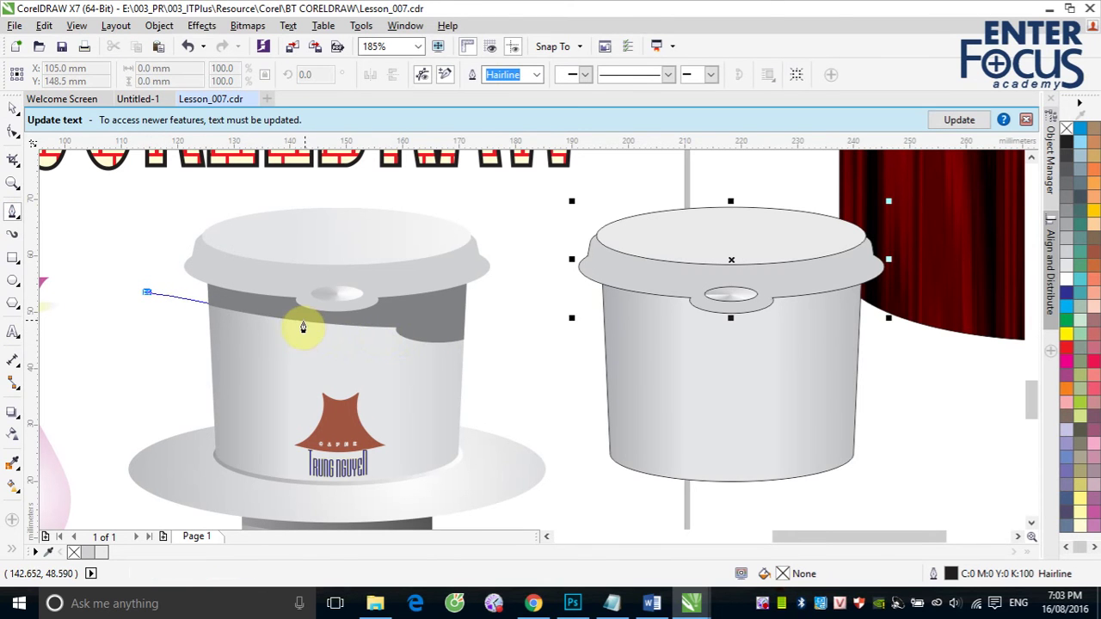
{"action": "left_click_drag", "start_coordinate": [298, 323], "coordinate": [470, 344]}
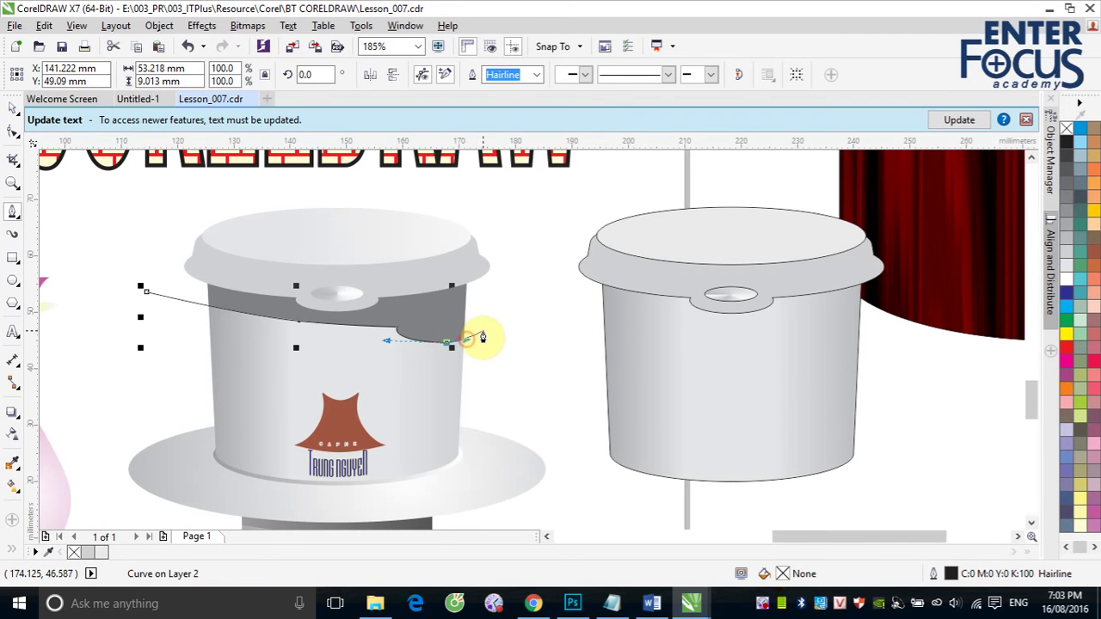
{"action": "left_click", "coordinate": [496, 332]}
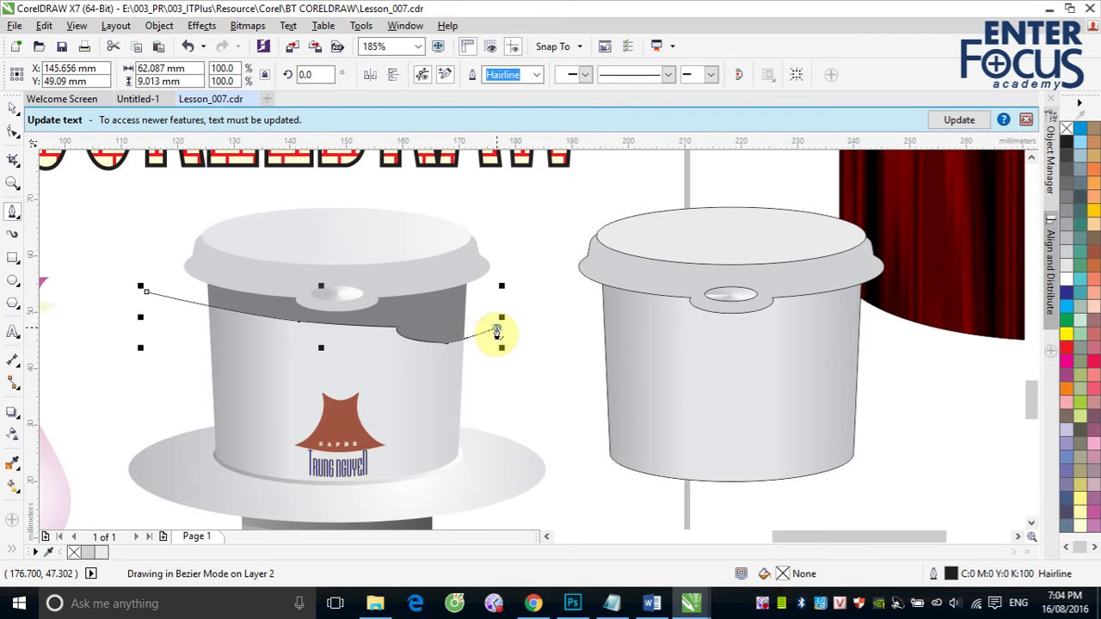
{"action": "left_click", "coordinate": [15, 105]}
{"action": "left_click", "coordinate": [217, 294]}
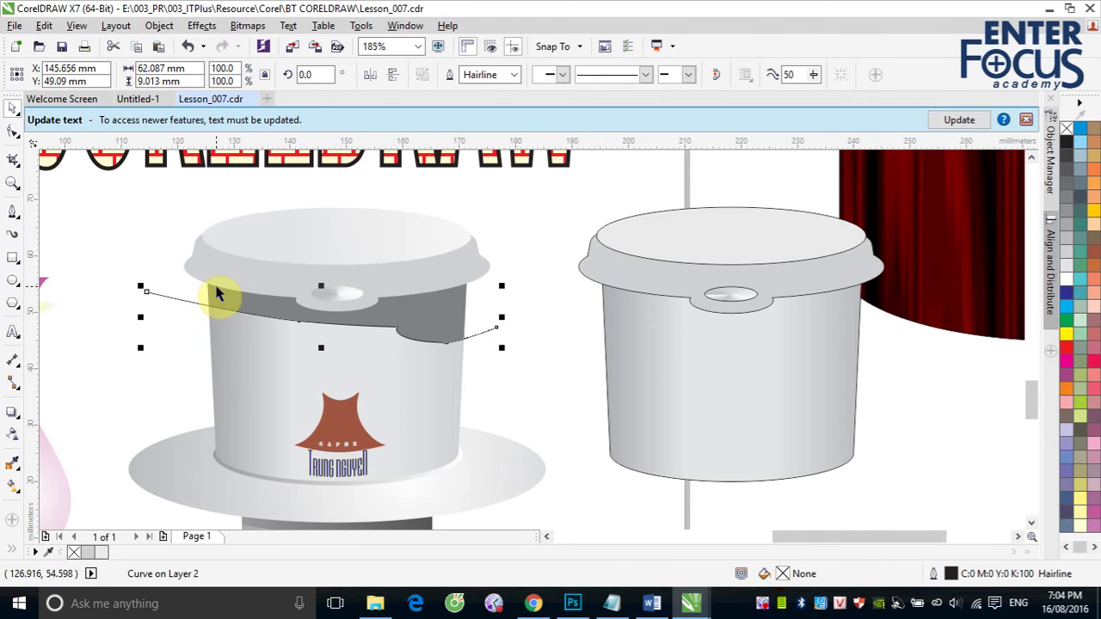
{"action": "left_click", "coordinate": [118, 246]}
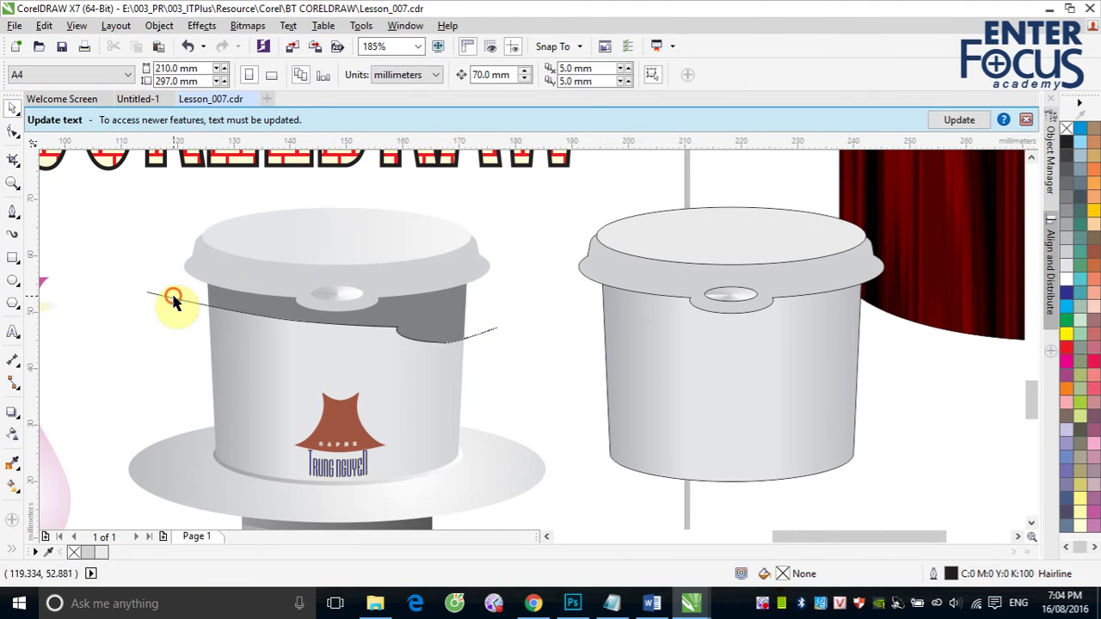
{"action": "left_click", "coordinate": [175, 298]}
{"action": "key", "text": "ctrl+r"}
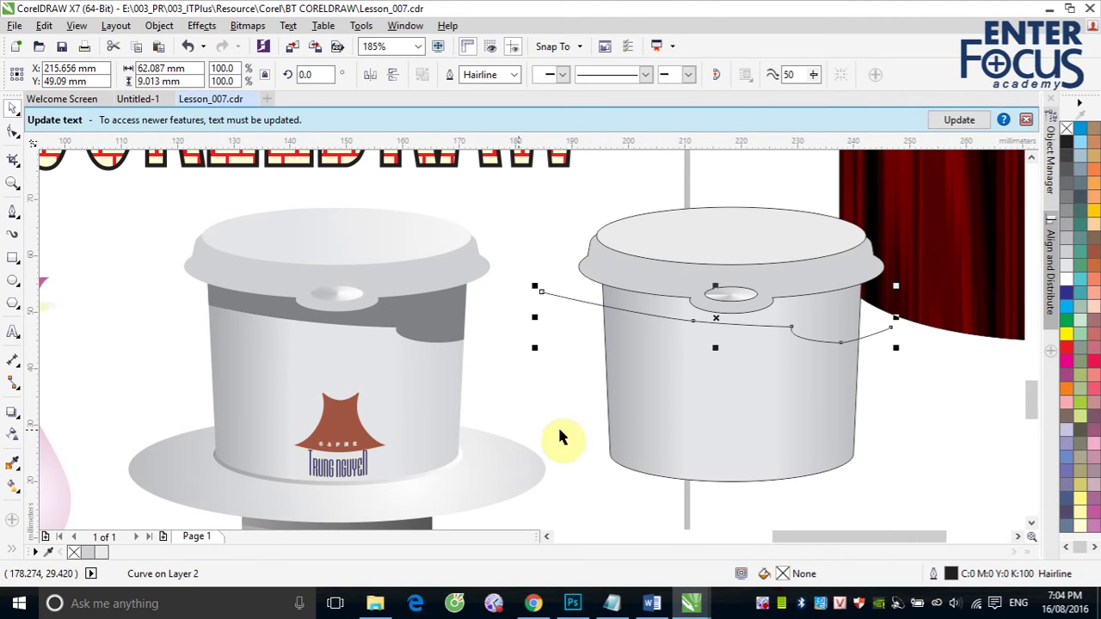
- Convert the node at the lowest point of the band curve to a smooth node and deselect the curve
{"action": "left_click", "coordinate": [13, 130]}
{"action": "left_click", "coordinate": [841, 342]}
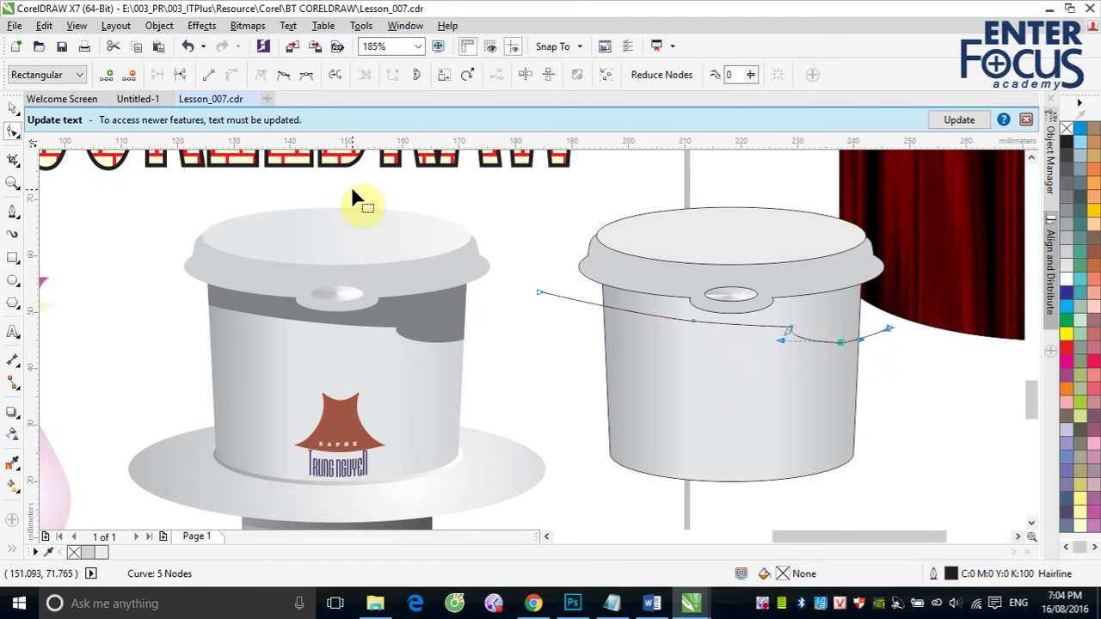
{"action": "left_click", "coordinate": [284, 78]}
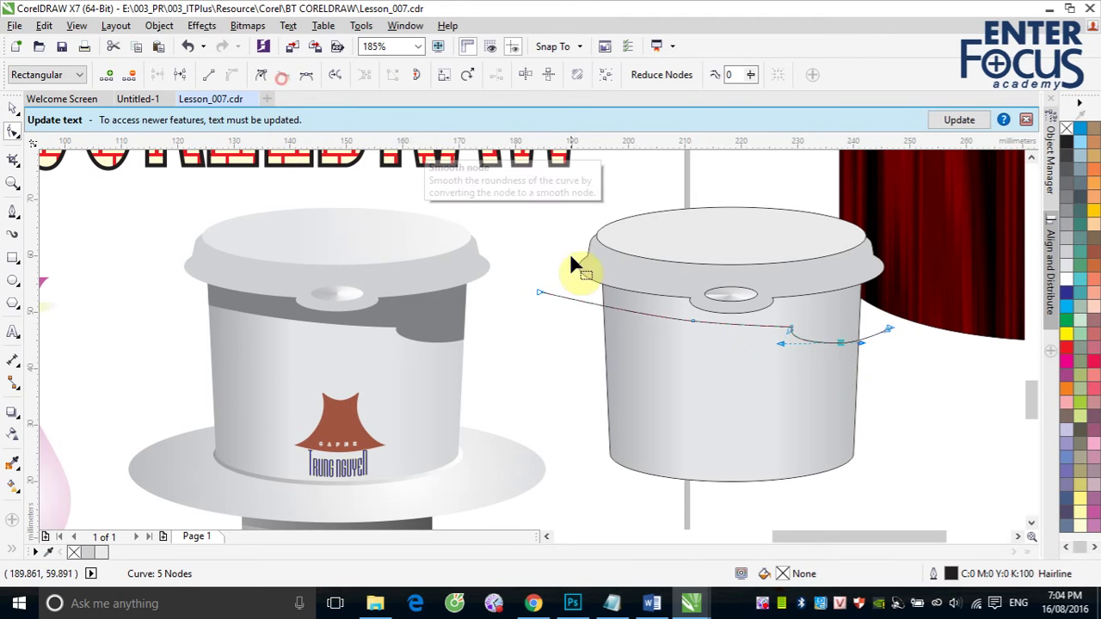
{"action": "left_click", "coordinate": [13, 108]}
{"action": "left_click", "coordinate": [539, 216]}
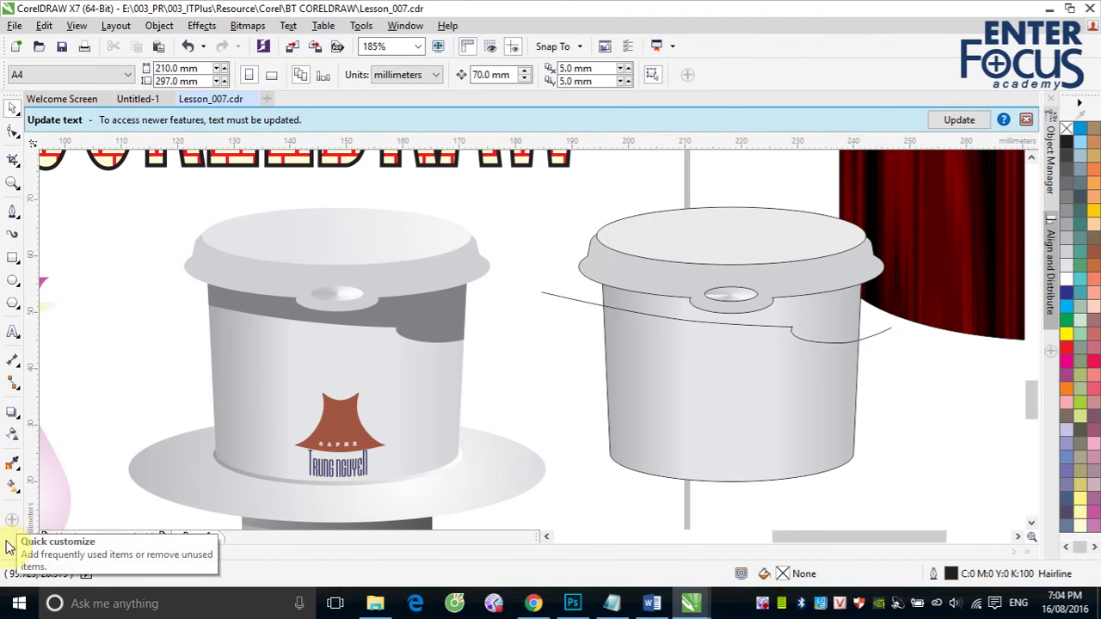
- Smart-fill the area between the redrawn lid and the band curve with the dark grey sampled from the reference band, without an outline
{"action": "left_click", "coordinate": [11, 550]}
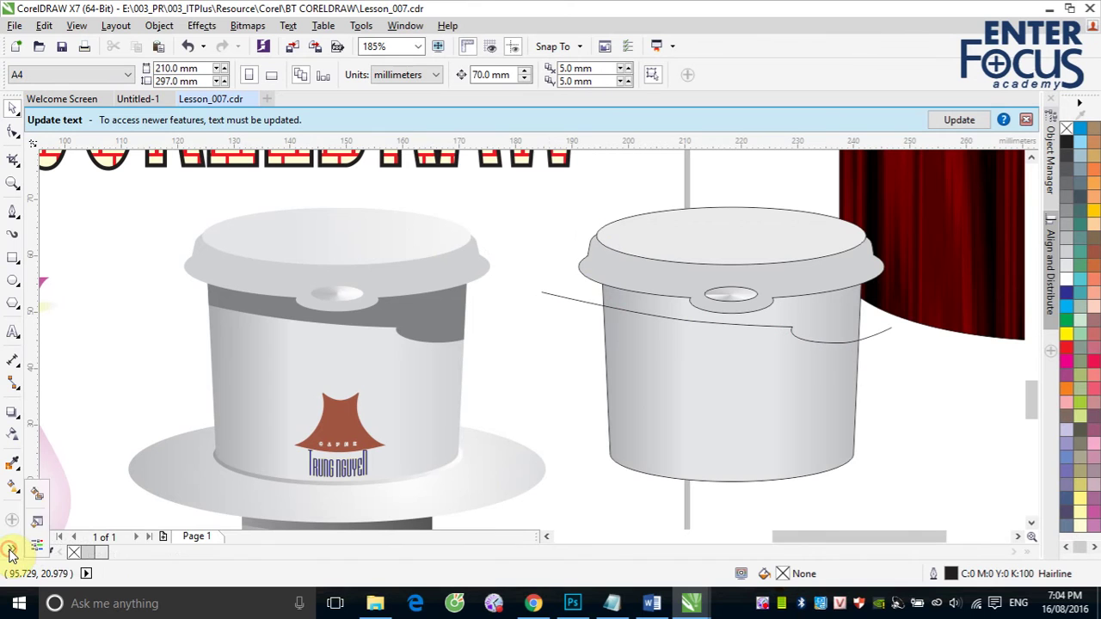
{"action": "left_click", "coordinate": [40, 500]}
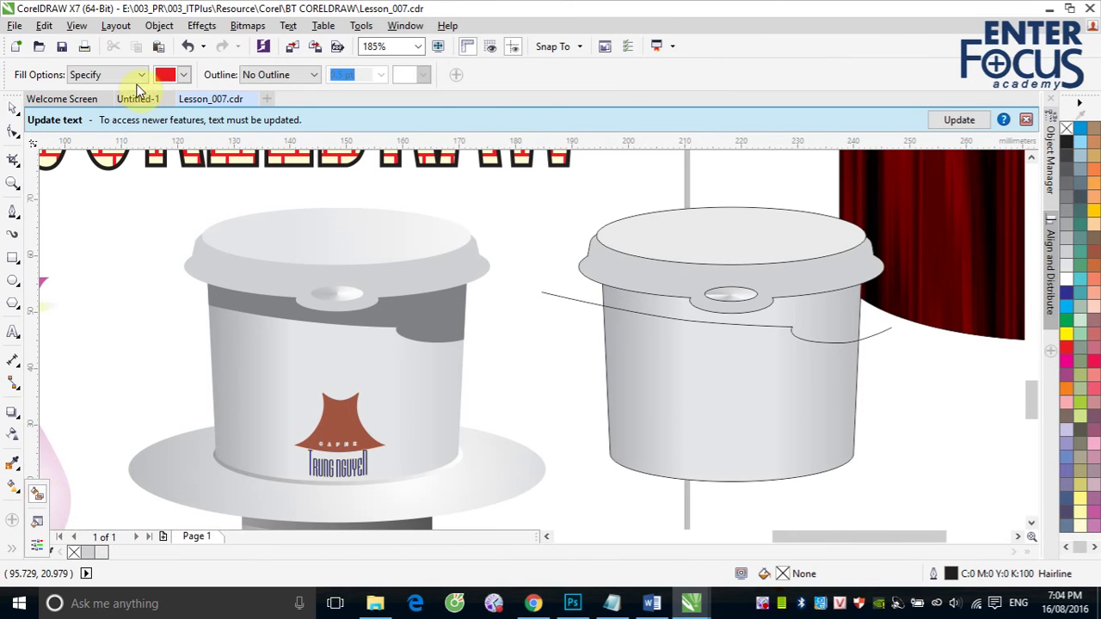
{"action": "left_click", "coordinate": [186, 74]}
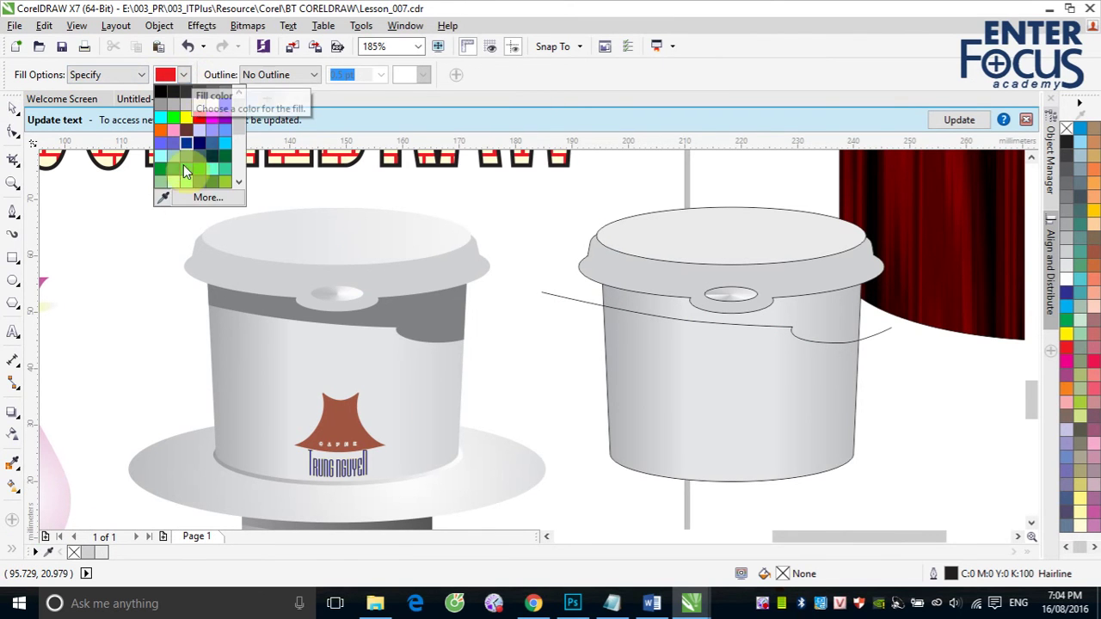
{"action": "left_click", "coordinate": [166, 198]}
{"action": "left_click", "coordinate": [257, 298]}
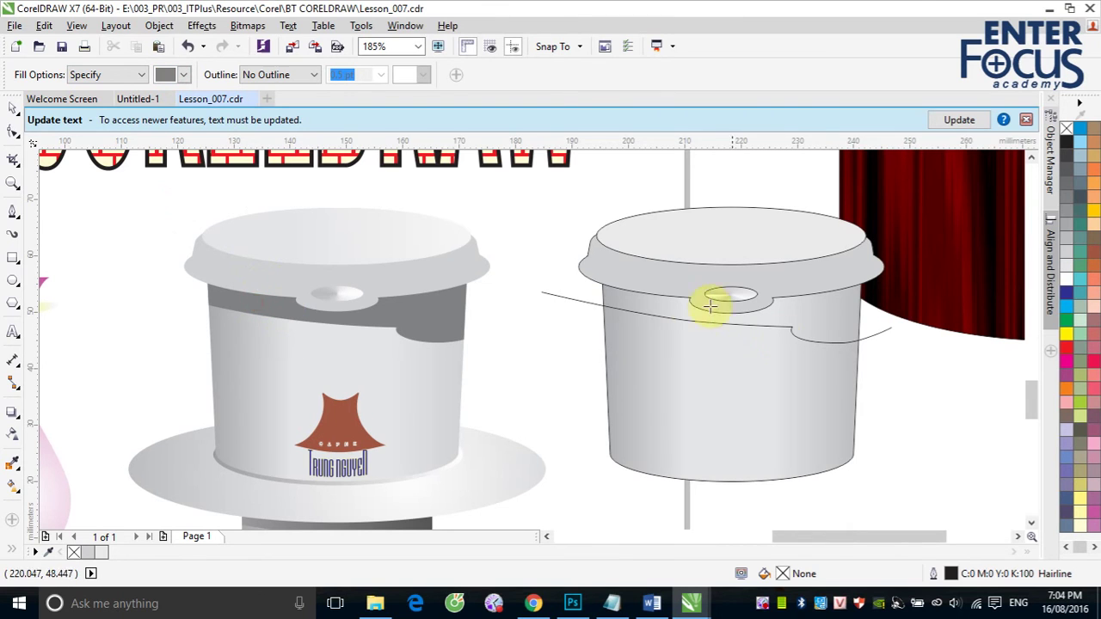
{"action": "left_click", "coordinate": [663, 307]}
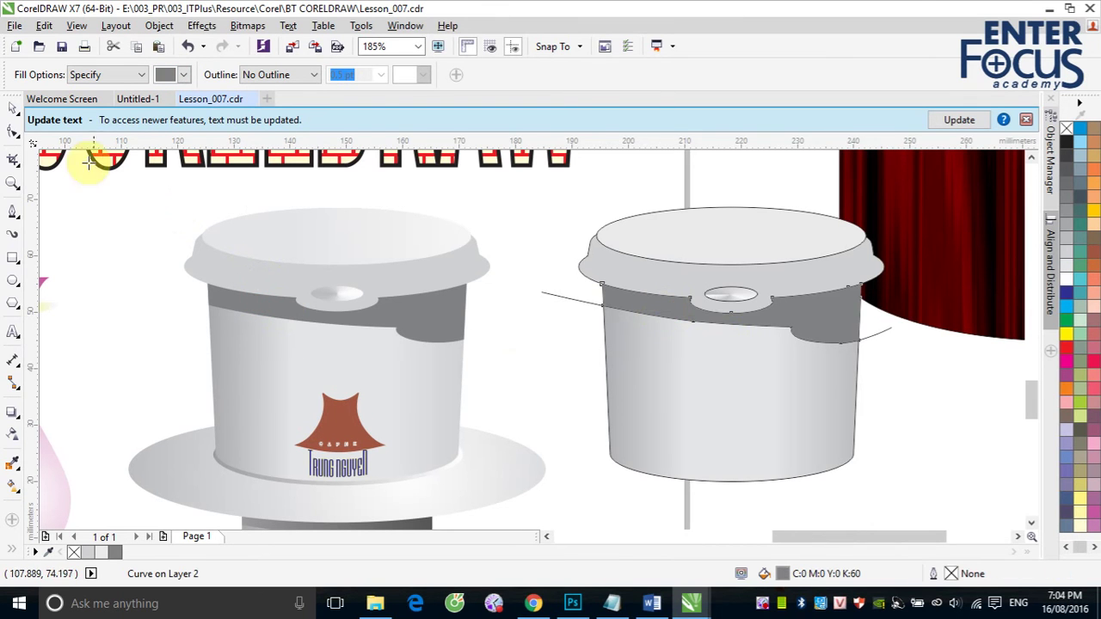
- Delete the open band curve crossing the redrawn cup
{"action": "left_click", "coordinate": [10, 105]}
{"action": "left_click", "coordinate": [524, 233]}
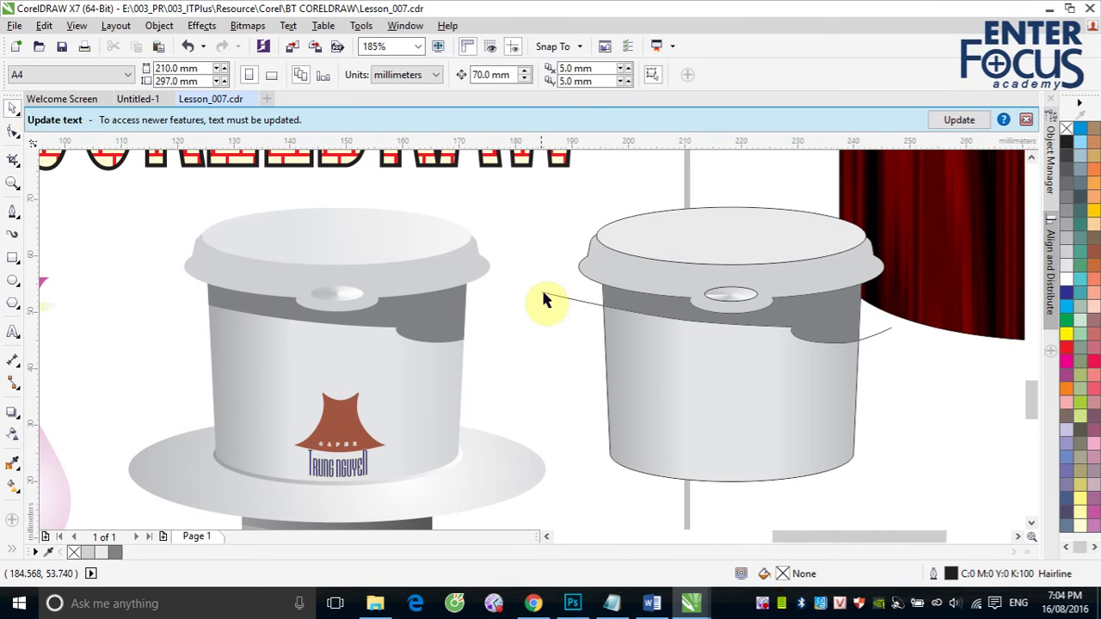
{"action": "left_click", "coordinate": [542, 292]}
{"action": "key", "text": "Delete"}
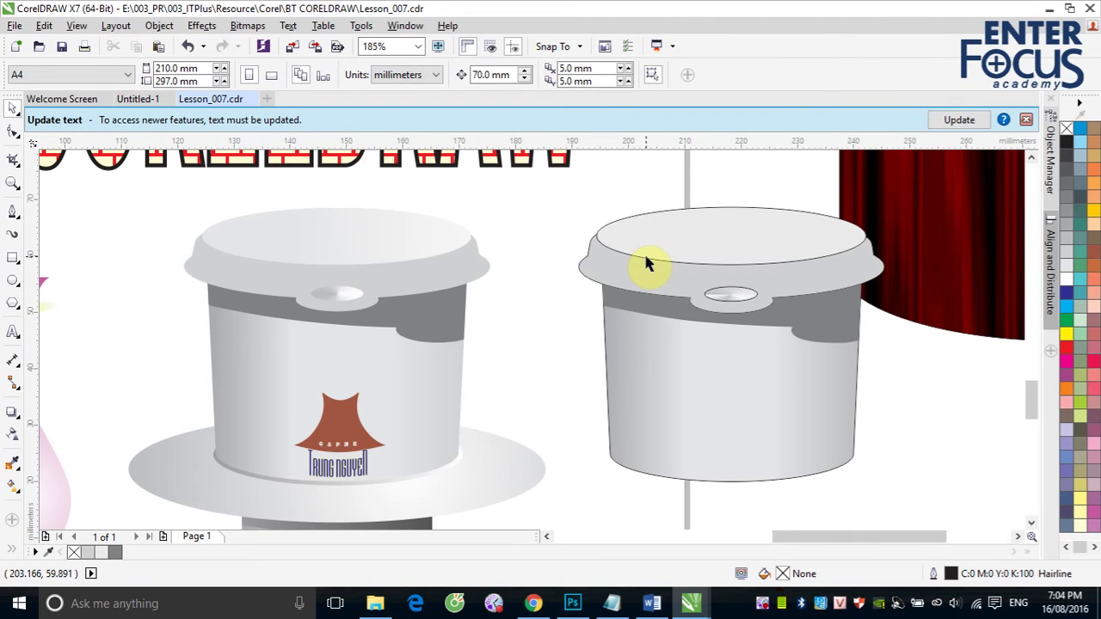
- Remove the outlines from all three objects of the redrawn coffee filter
{"action": "left_click", "coordinate": [1032, 523]}
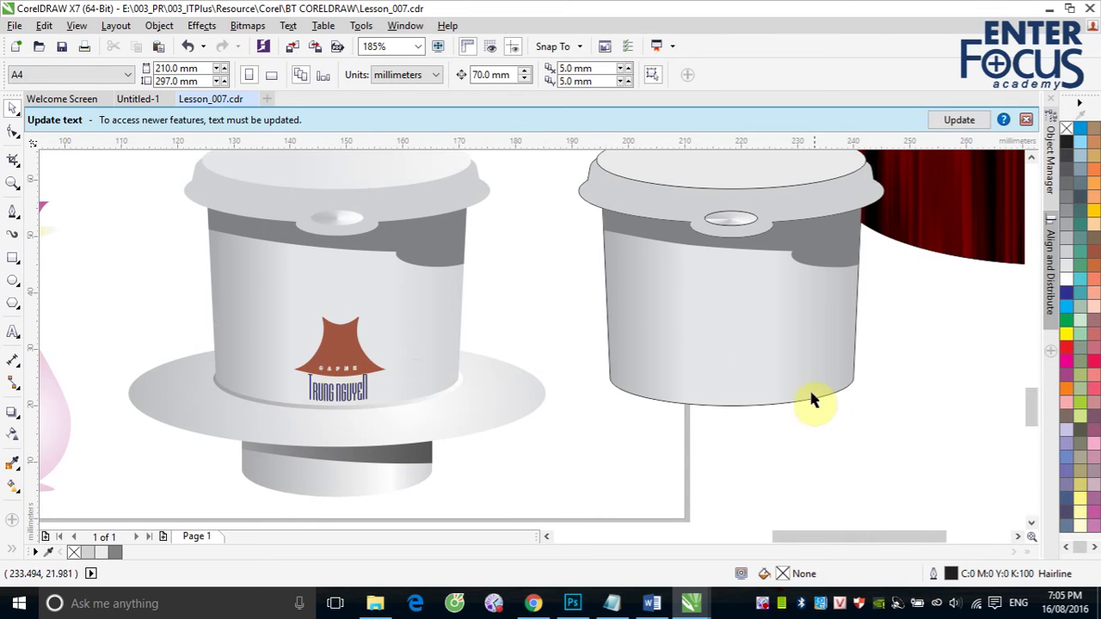
{"action": "left_click", "coordinate": [1032, 157]}
{"action": "left_click_drag", "start_coordinate": [553, 202], "coordinate": [903, 506]}
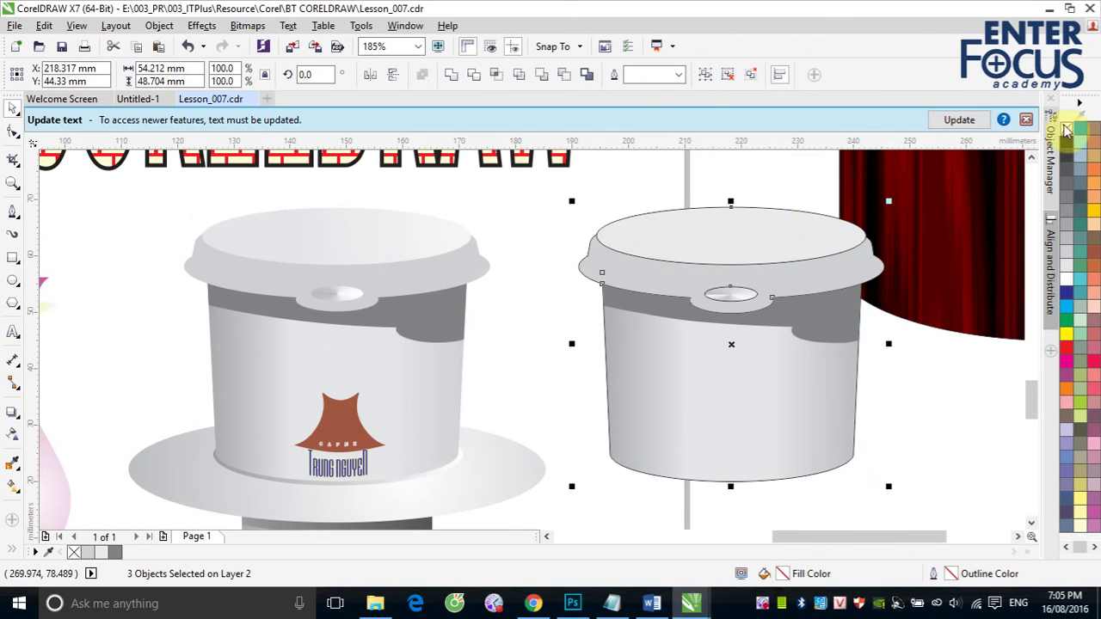
{"action": "right_click", "coordinate": [1066, 130]}
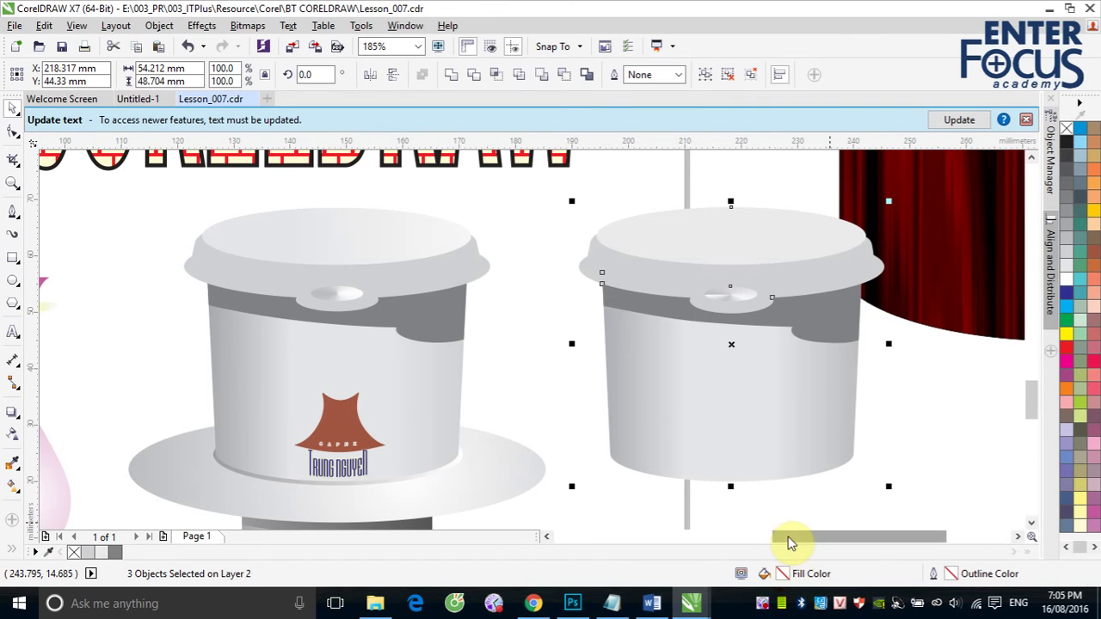
- Lock the group of four reference vases at the lower left of the page
{"action": "left_click_drag", "start_coordinate": [792, 539], "coordinate": [705, 535]}
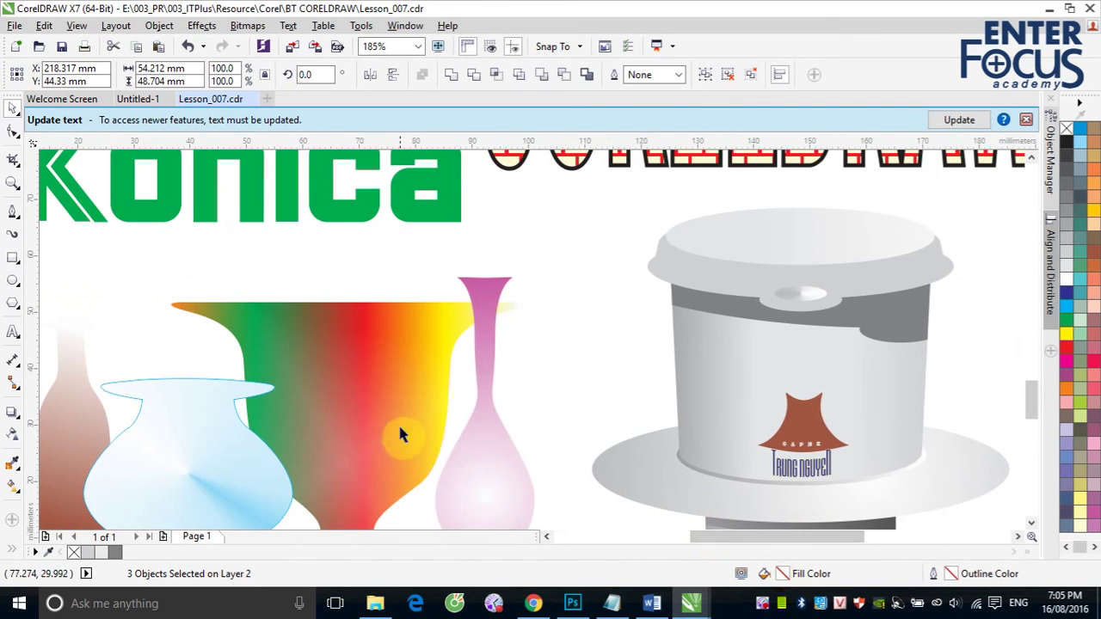
{"action": "scroll", "coordinate": [1032, 398], "scroll_direction": "down", "scroll_amount": 3}
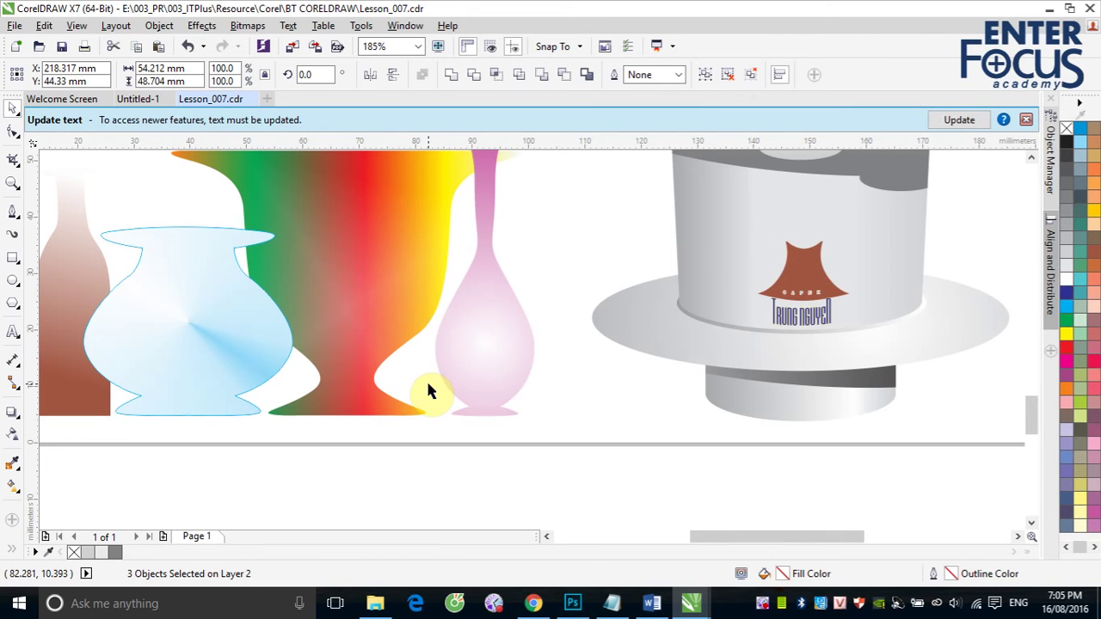
{"action": "scroll", "coordinate": [428, 385], "scroll_direction": "down", "scroll_amount": 4}
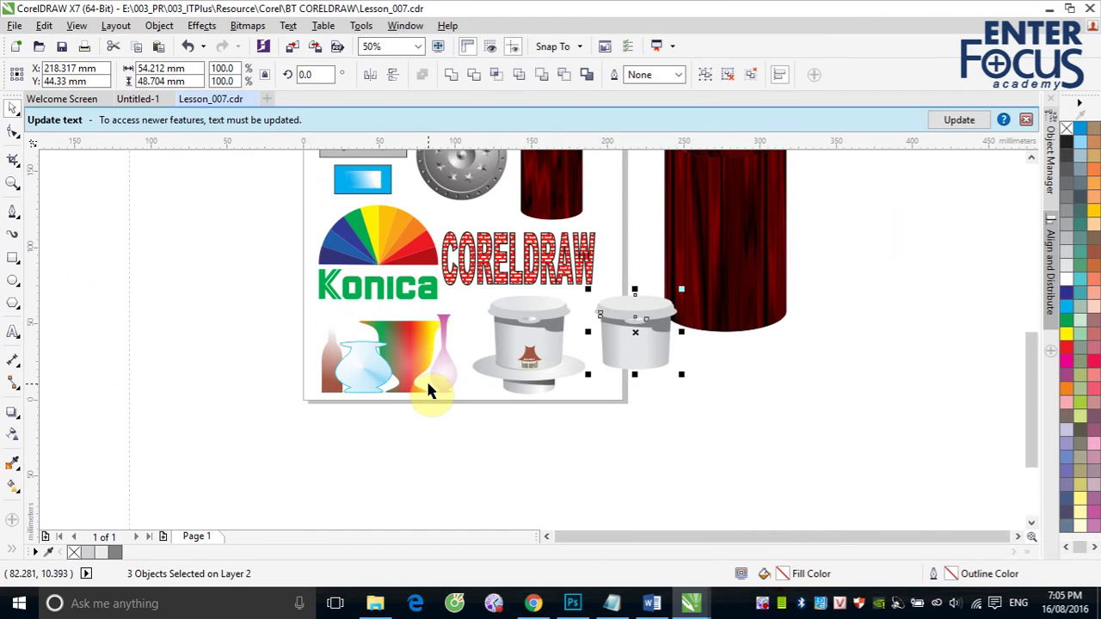
{"action": "left_click_drag", "start_coordinate": [290, 300], "coordinate": [490, 411]}
{"action": "left_click", "coordinate": [13, 211]}
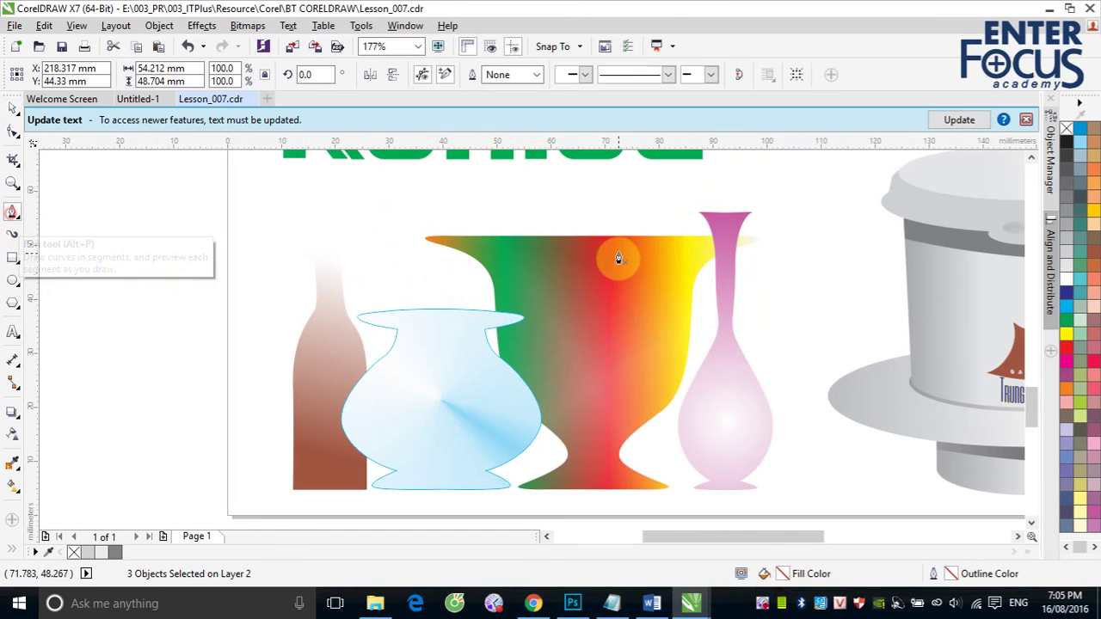
{"action": "left_click", "coordinate": [18, 111]}
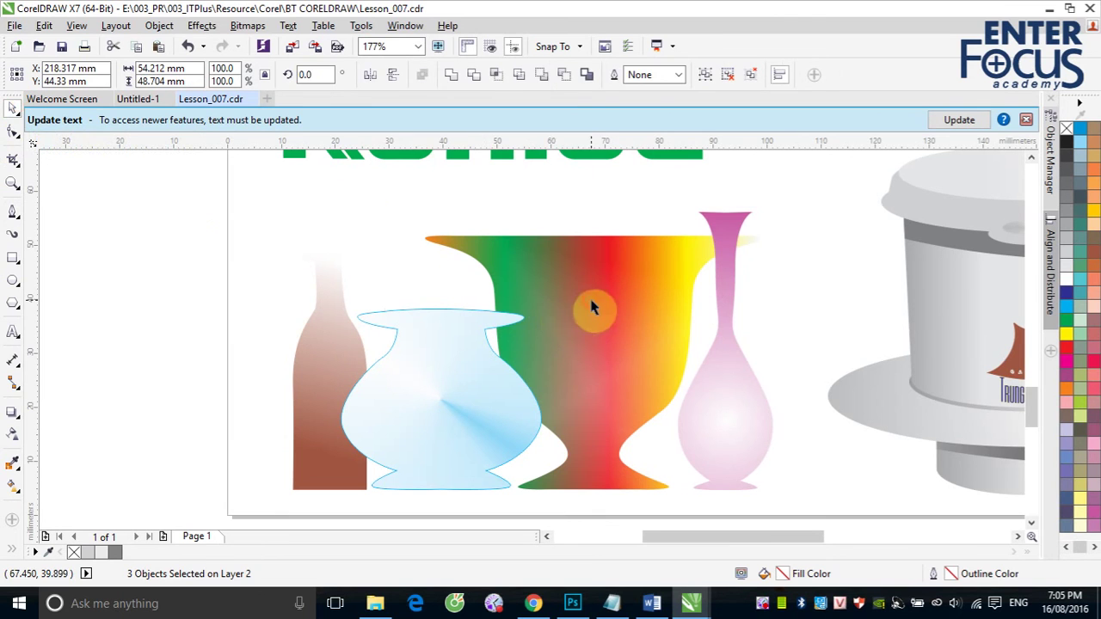
{"action": "left_click", "coordinate": [595, 303]}
{"action": "right_click", "coordinate": [596, 305]}
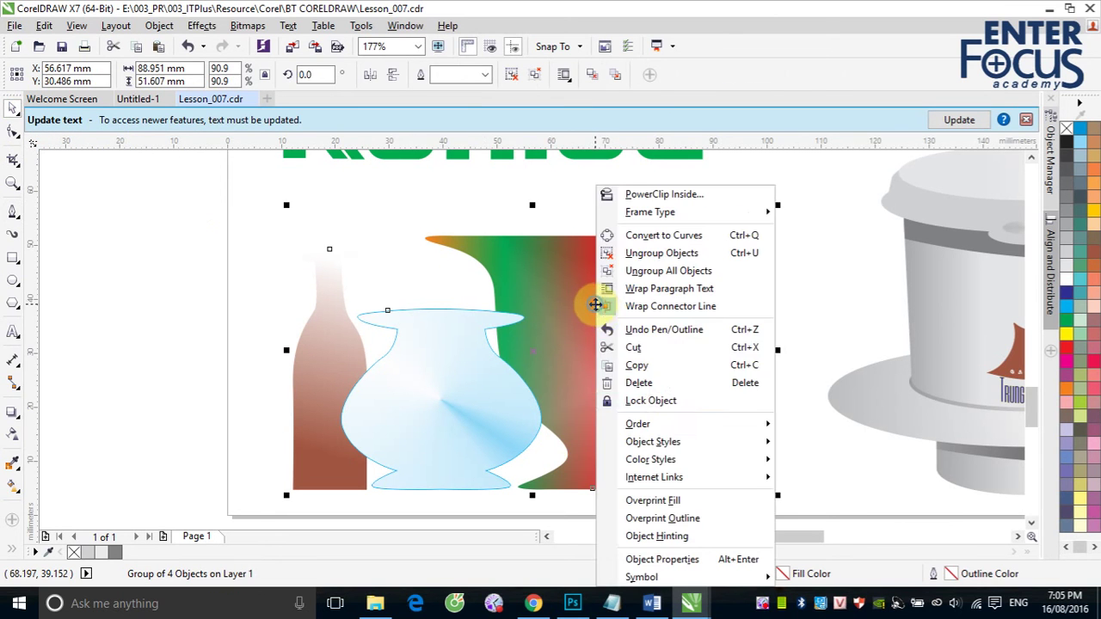
{"action": "left_click", "coordinate": [693, 402]}
- Trace the left profile of the multicoloured vase with the Pen tool as a closed curve about 47 × 47 mm extending past its centre
{"action": "left_click", "coordinate": [13, 225]}
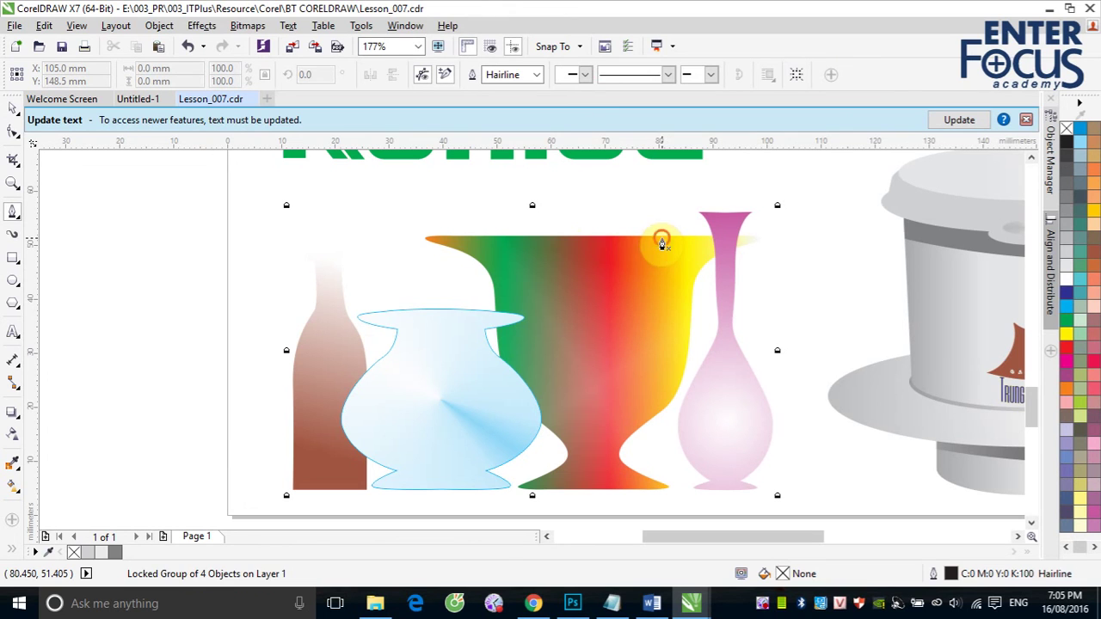
{"action": "left_click_drag", "start_coordinate": [661, 244], "coordinate": [437, 241]}
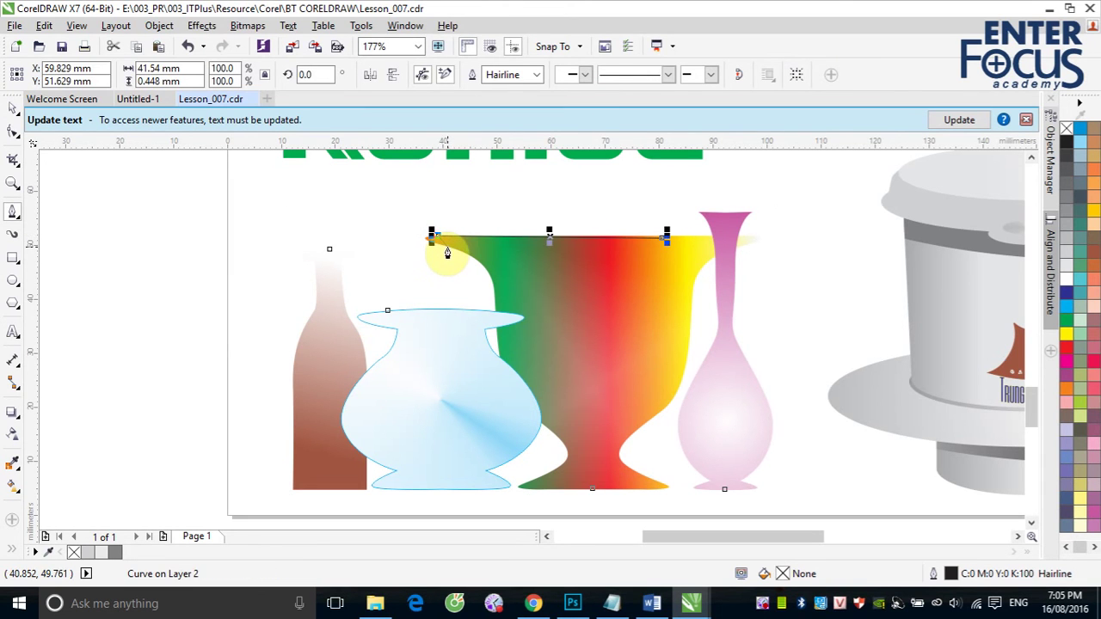
{"action": "left_click_drag", "start_coordinate": [447, 250], "coordinate": [489, 266]}
{"action": "left_click", "coordinate": [497, 314]}
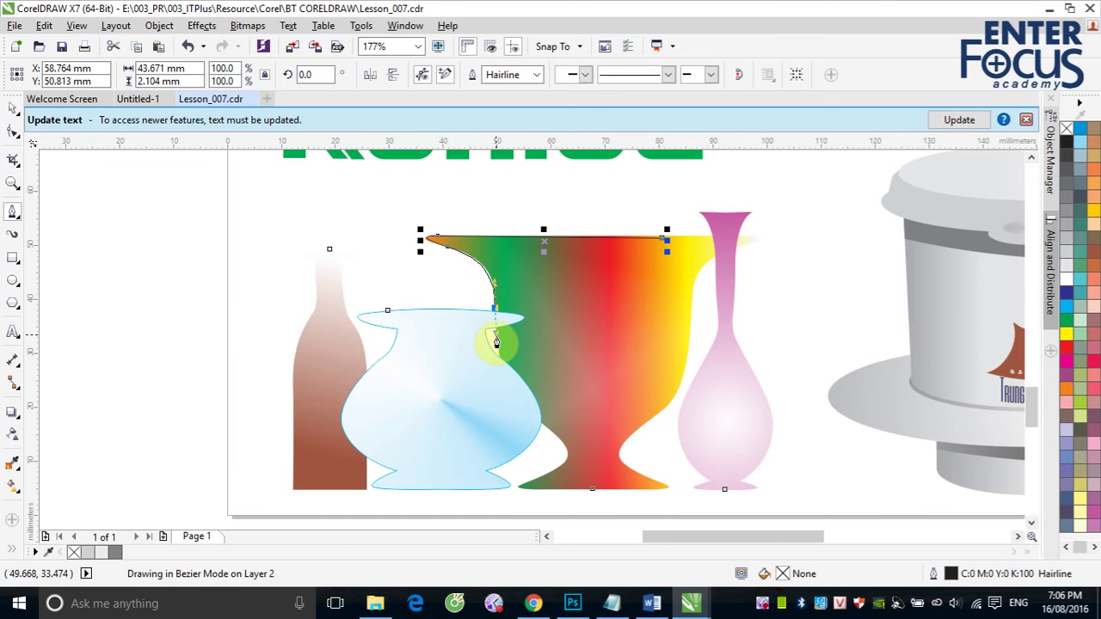
{"action": "left_click_drag", "start_coordinate": [497, 344], "coordinate": [496, 346]}
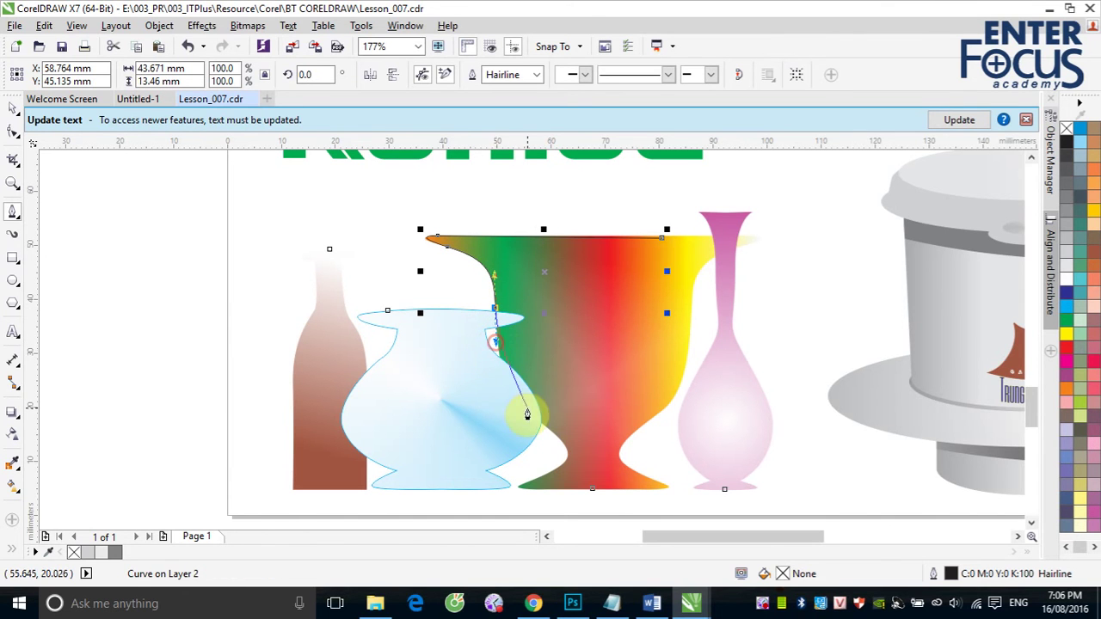
{"action": "mouse_move", "coordinate": [541, 422]}
{"action": "left_mouse_down"}
{"action": "mouse_move", "coordinate": [582, 447]}
{"action": "mouse_move", "coordinate": [589, 466]}
{"action": "mouse_move", "coordinate": [556, 445]}
{"action": "mouse_move", "coordinate": [560, 462]}
{"action": "mouse_move", "coordinate": [503, 500]}
{"action": "mouse_move", "coordinate": [535, 488]}
{"action": "mouse_move", "coordinate": [523, 494]}
{"action": "mouse_move", "coordinate": [555, 497]}
{"action": "mouse_move", "coordinate": [545, 496]}
{"action": "left_mouse_up"}
{"action": "left_click", "coordinate": [676, 492]}
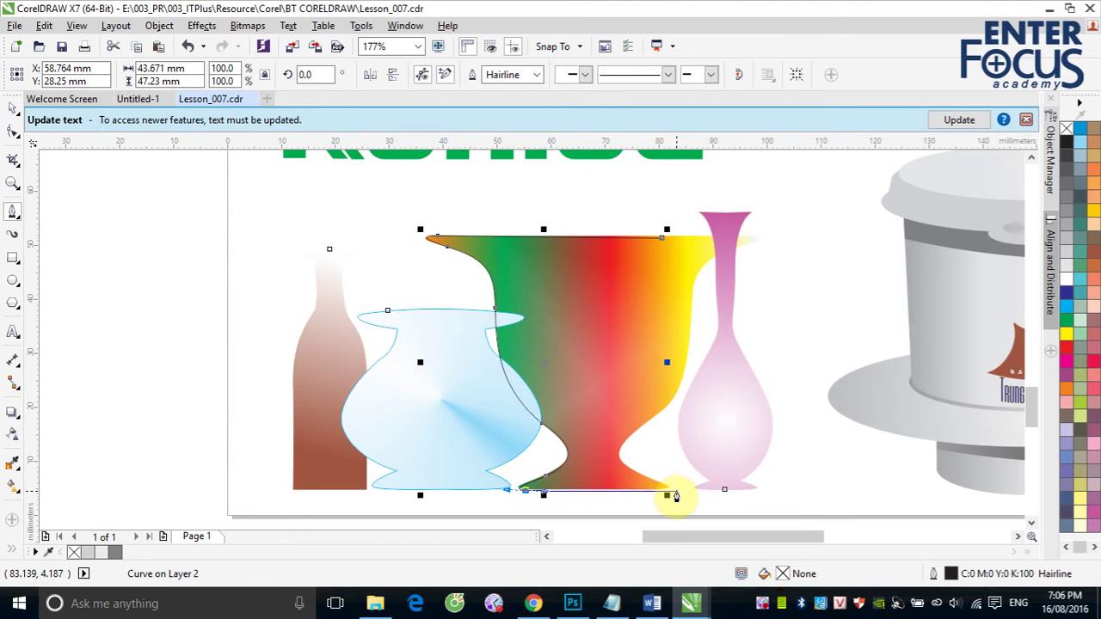
{"action": "left_click_drag", "start_coordinate": [680, 496], "coordinate": [682, 493]}
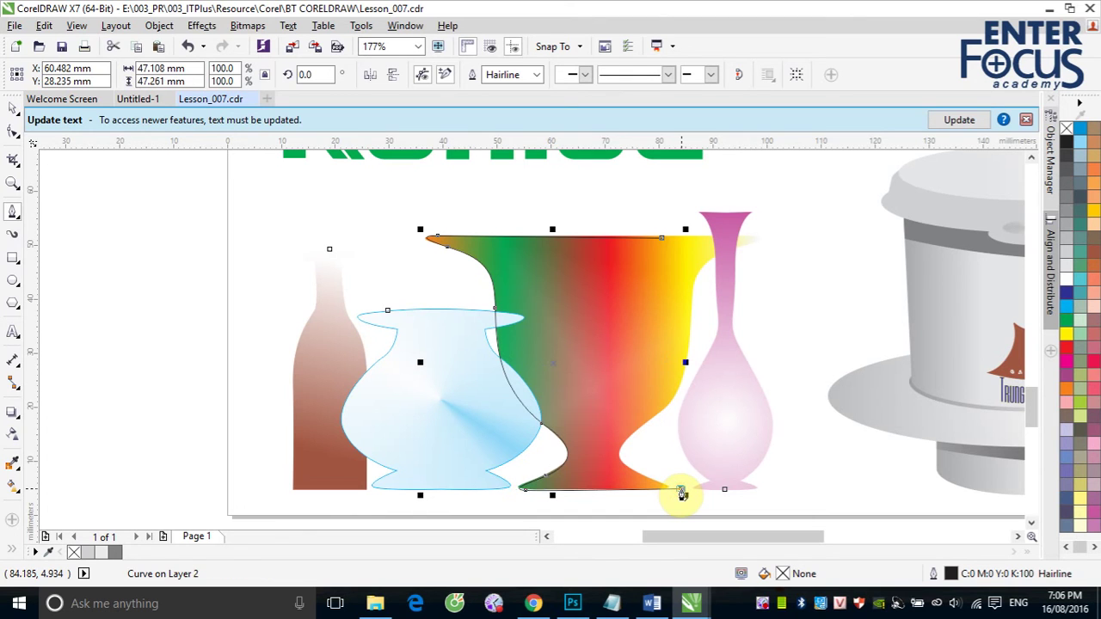
{"action": "left_click", "coordinate": [663, 240]}
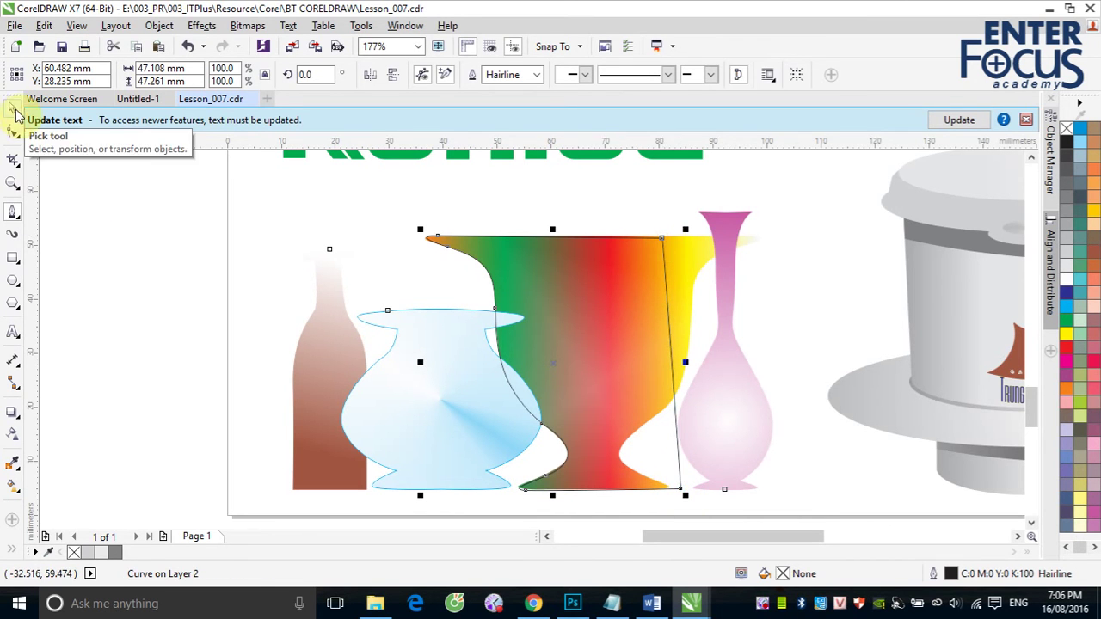
- Draw a rectangle about 30 × 59 mm from the vase's centre to beyond its right side and subtract it from the traced curve
{"action": "left_click", "coordinate": [12, 108]}
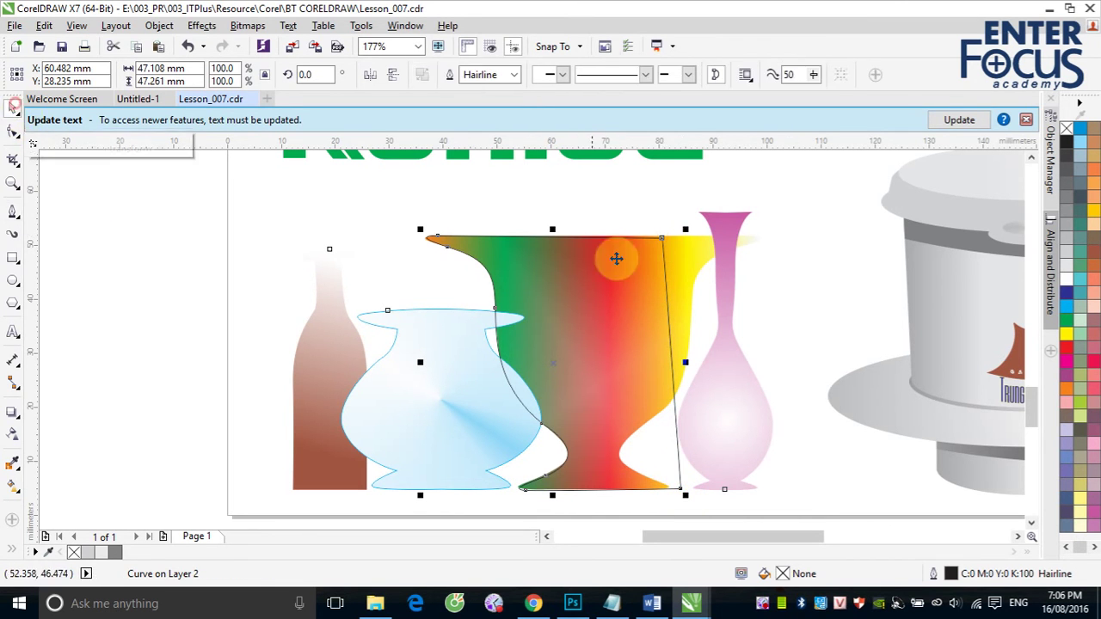
{"action": "left_click", "coordinate": [13, 258]}
{"action": "left_click_drag", "start_coordinate": [593, 204], "coordinate": [759, 520]}
{"action": "left_click", "coordinate": [12, 107]}
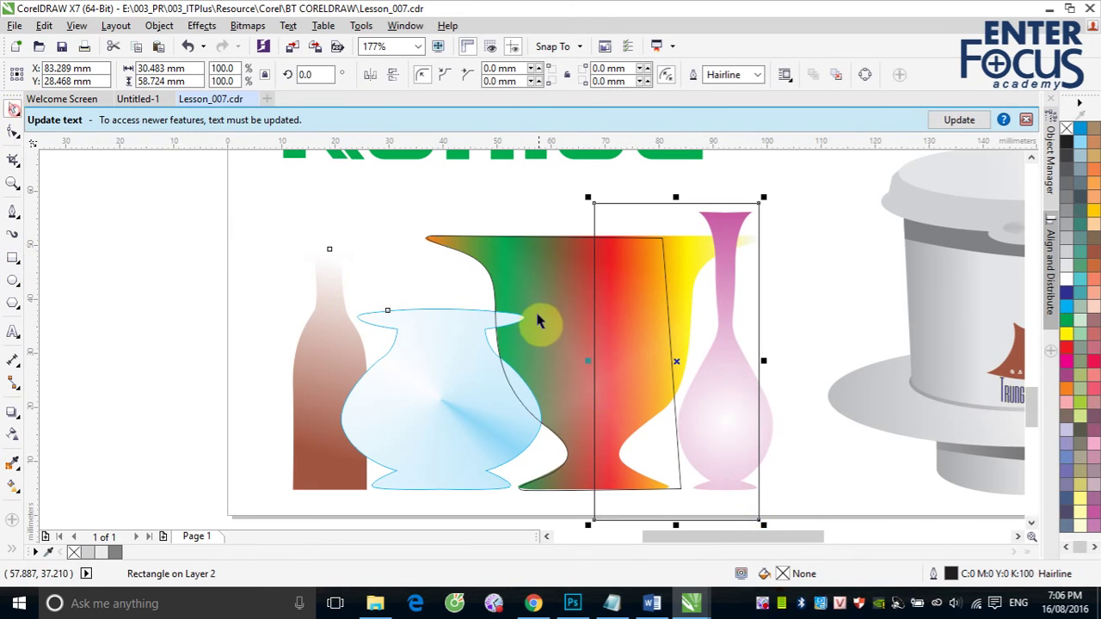
{"action": "left_click", "coordinate": [525, 246], "text": "shift"}
{"action": "left_click", "coordinate": [564, 74]}
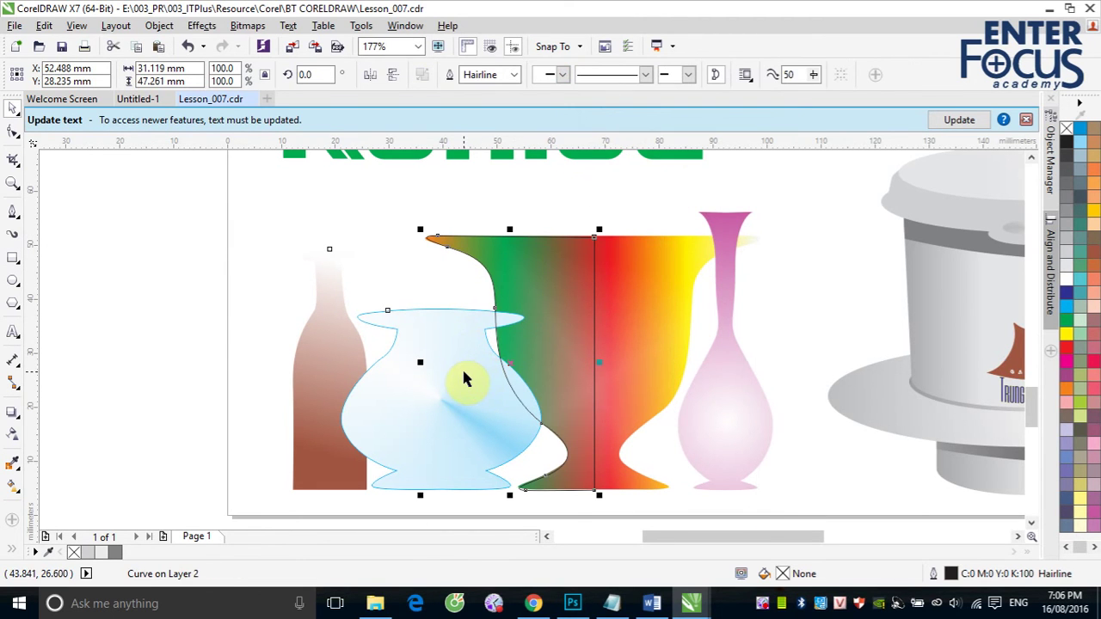
- Mirror a copy of the half-vase outline horizontally across its straight centre edge and weld both halves into one curve
{"action": "left_click", "coordinate": [416, 370]}
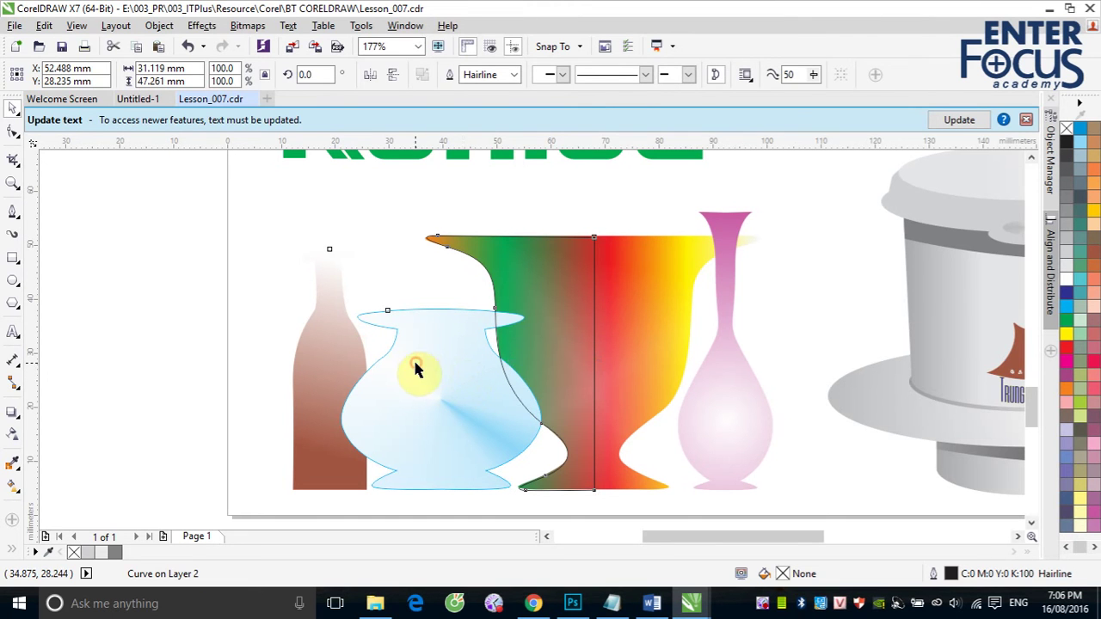
{"action": "left_click", "coordinate": [487, 286]}
{"action": "left_click", "coordinate": [490, 279]}
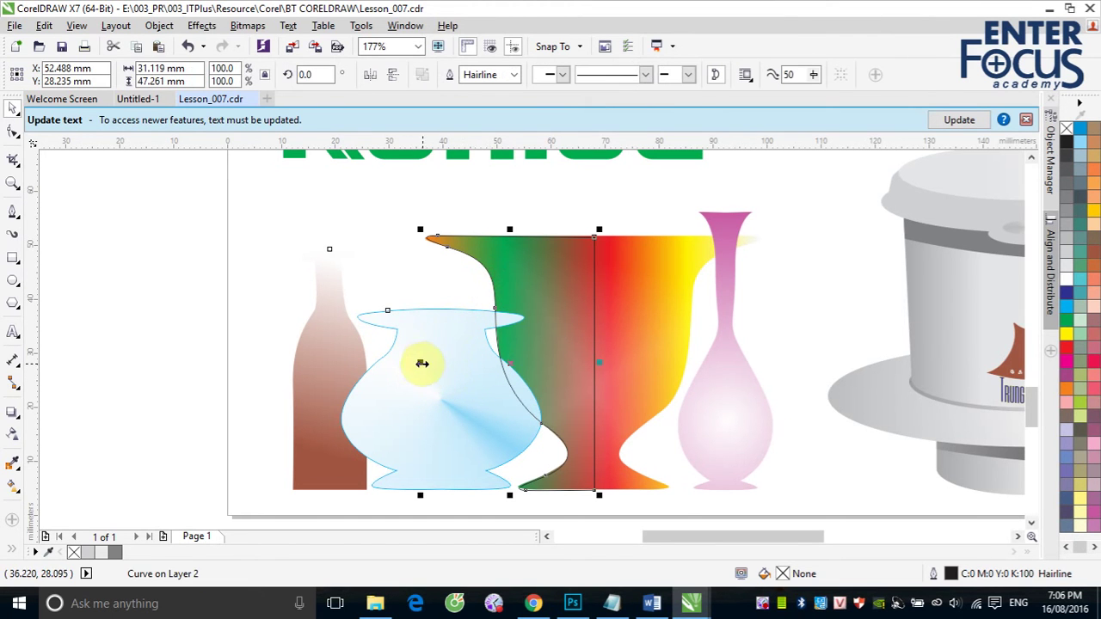
{"action": "left_click_drag", "start_coordinate": [422, 364], "coordinate": [696, 381]}
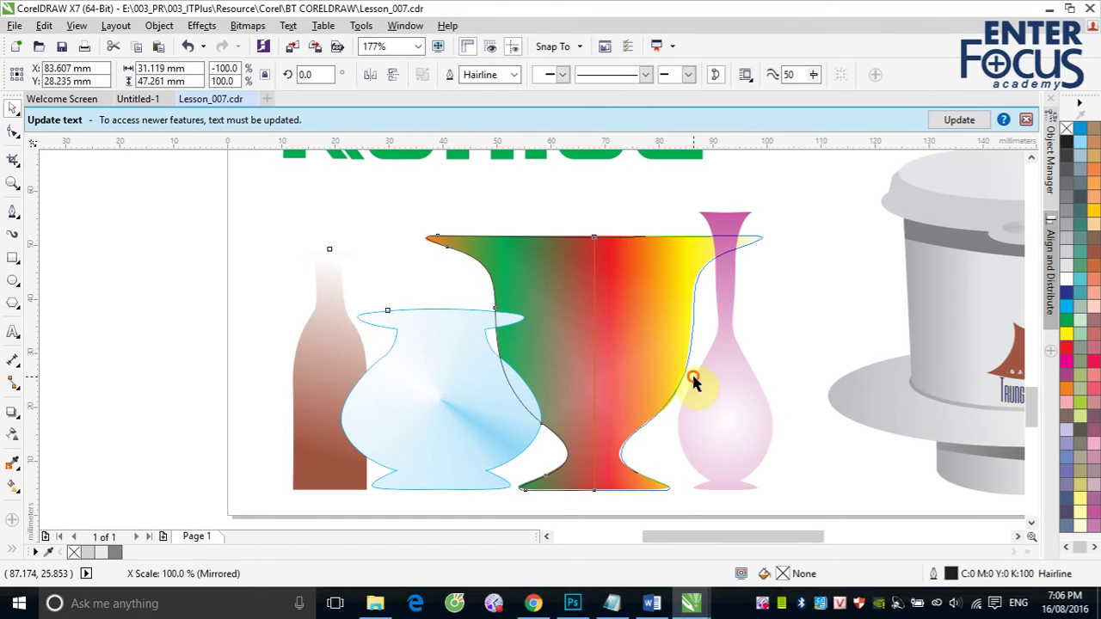
{"action": "left_click", "coordinate": [524, 239], "text": "shift"}
{"action": "left_click", "coordinate": [451, 75]}
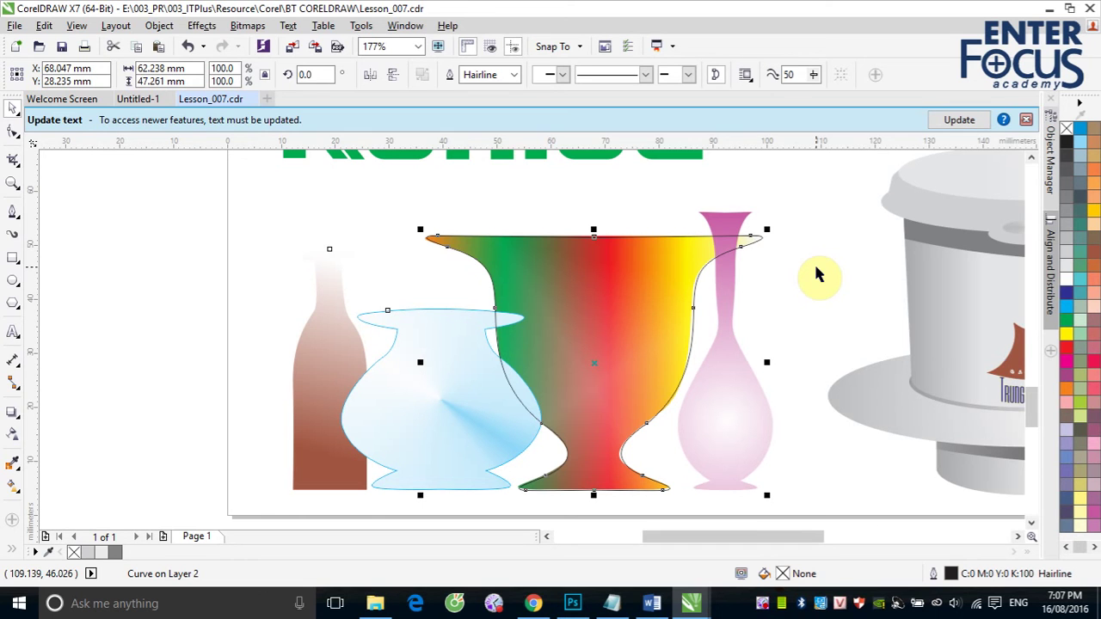
- Create a new one-page A4 portrait document, 210 × 297 mm at 300 dpi
{"action": "left_click", "coordinate": [1034, 162]}
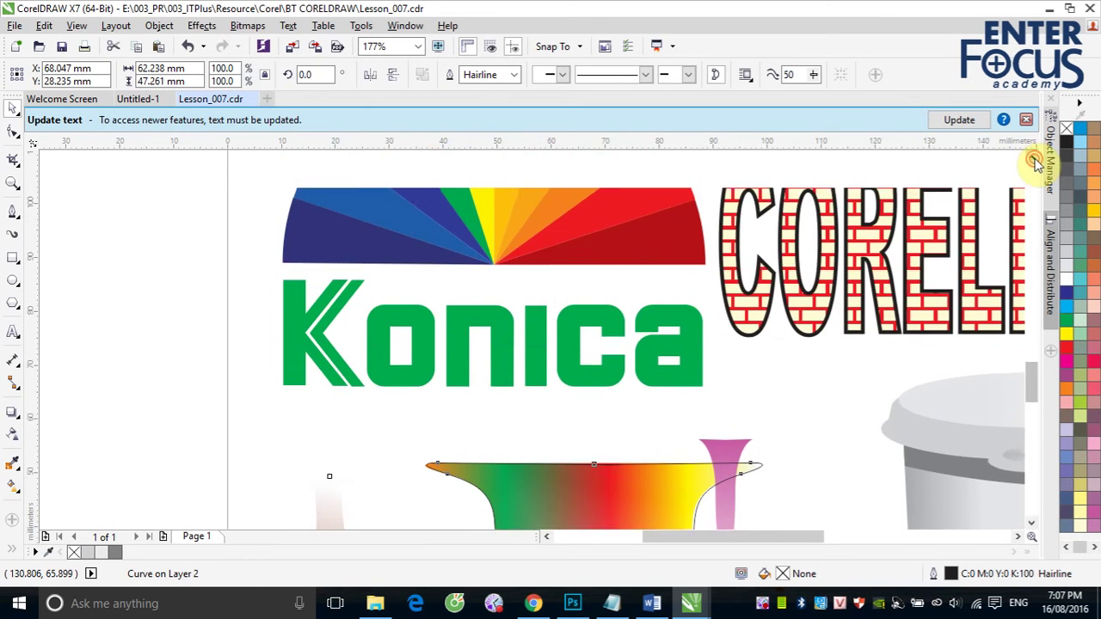
{"action": "left_click_drag", "start_coordinate": [1034, 162], "coordinate": [1034, 162]}
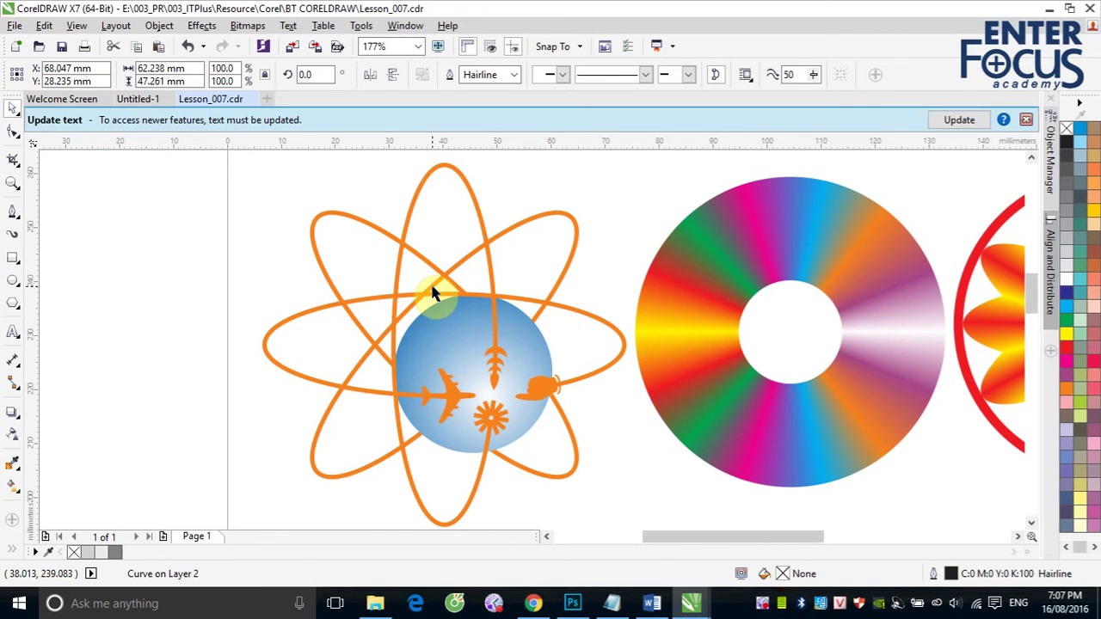
{"action": "left_click", "coordinate": [13, 49]}
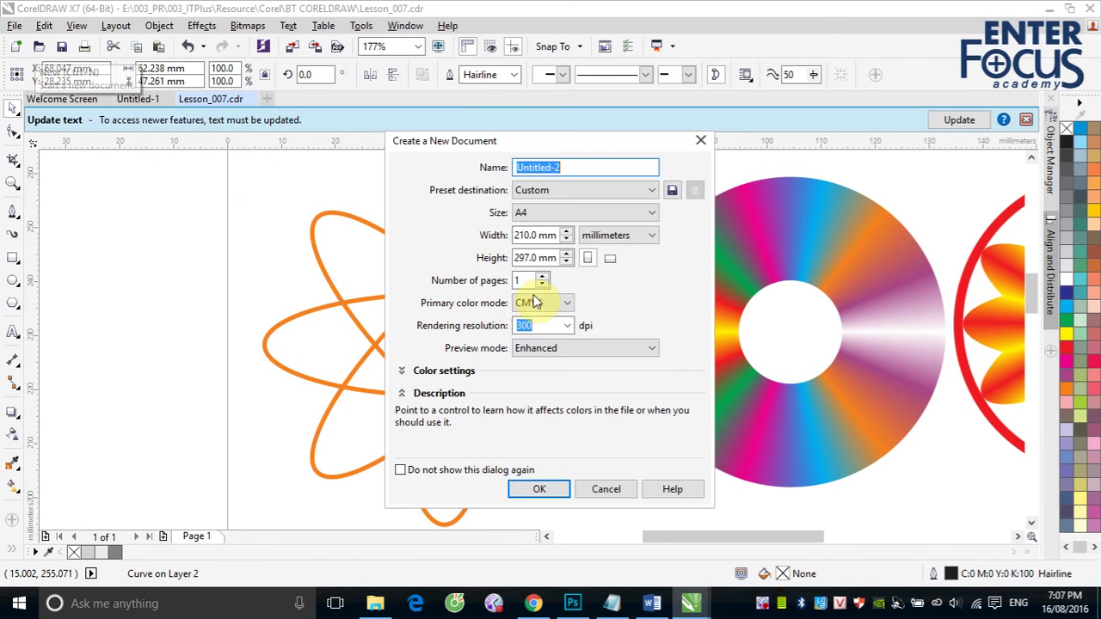
{"action": "left_click", "coordinate": [551, 487]}
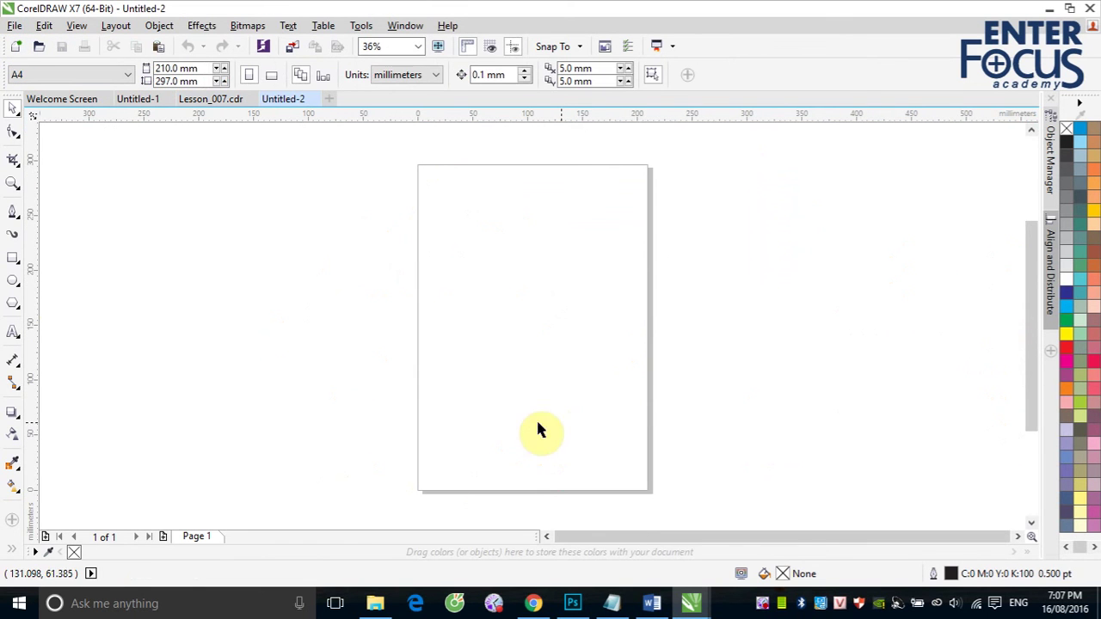
- Draw a rectangle about 96 × 94 mm in the upper half of the page
{"action": "left_click", "coordinate": [13, 257]}
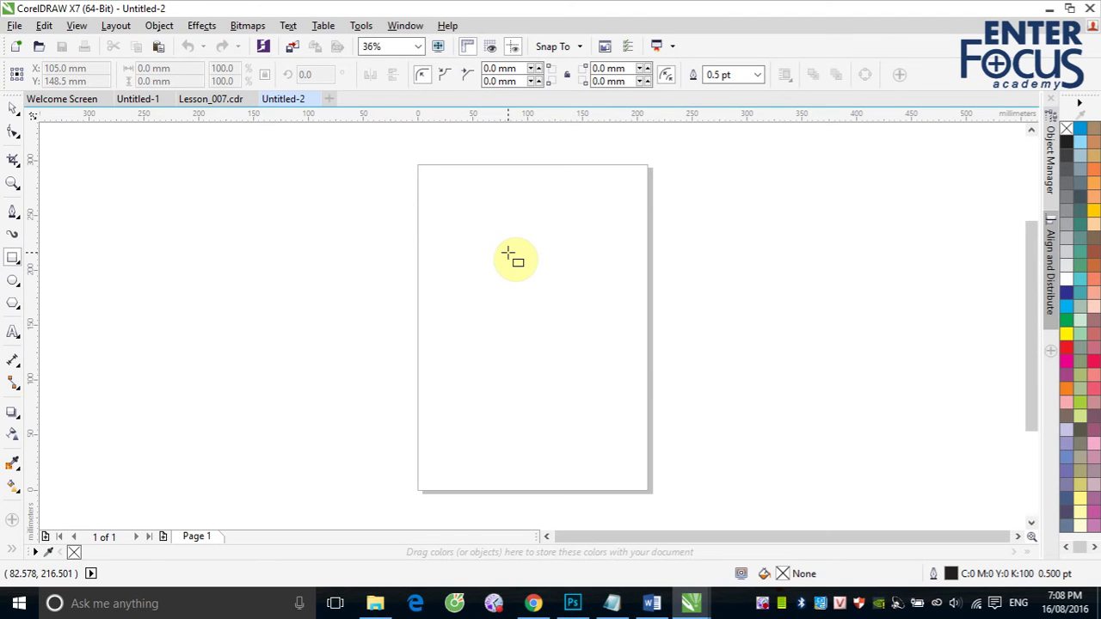
{"action": "left_click_drag", "start_coordinate": [472, 234], "coordinate": [579, 338]}
{"action": "left_click", "coordinate": [13, 107]}
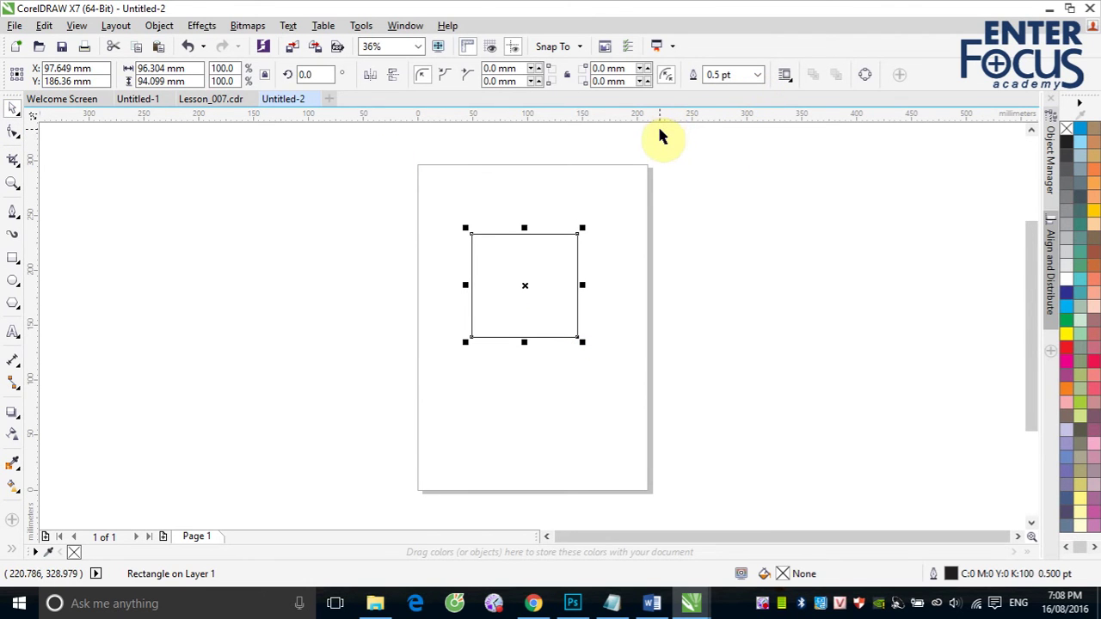
- Try outline widths of 3, 12 and 36 pt on the rectangle
{"action": "left_click", "coordinate": [757, 75]}
{"action": "left_click", "coordinate": [732, 176]}
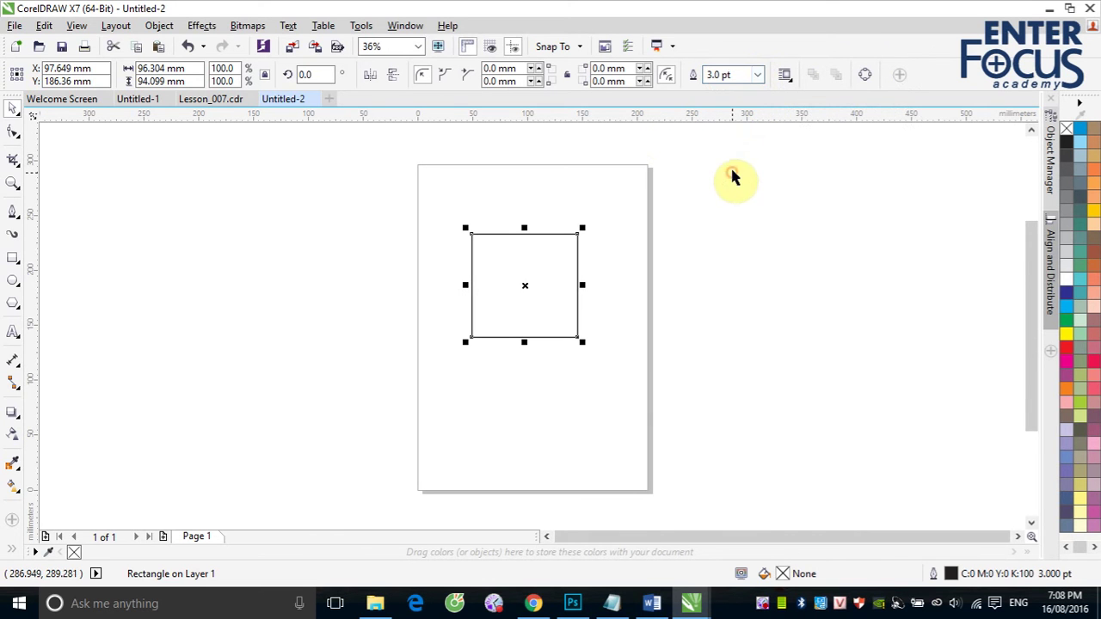
{"action": "left_click", "coordinate": [757, 75]}
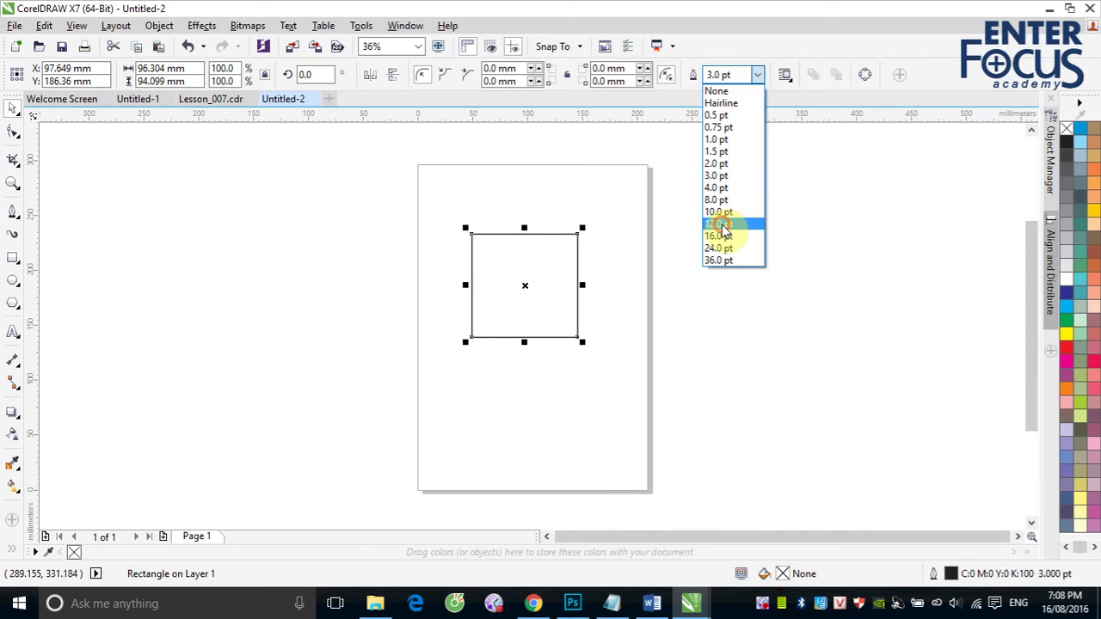
{"action": "left_click", "coordinate": [727, 222]}
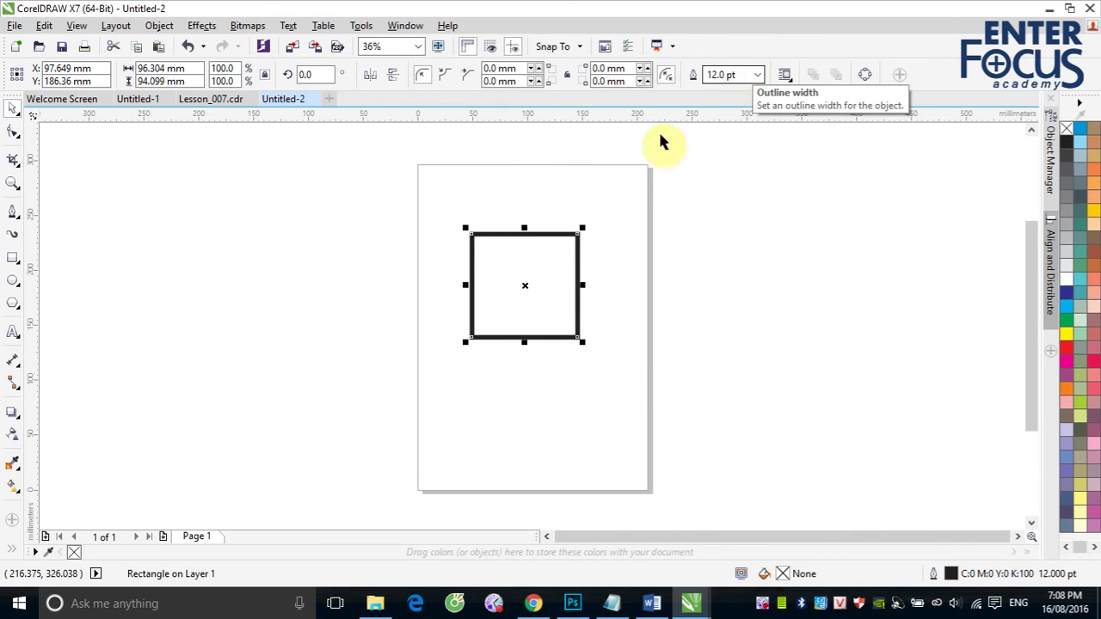
{"action": "left_click", "coordinate": [758, 76]}
{"action": "left_click", "coordinate": [728, 262]}
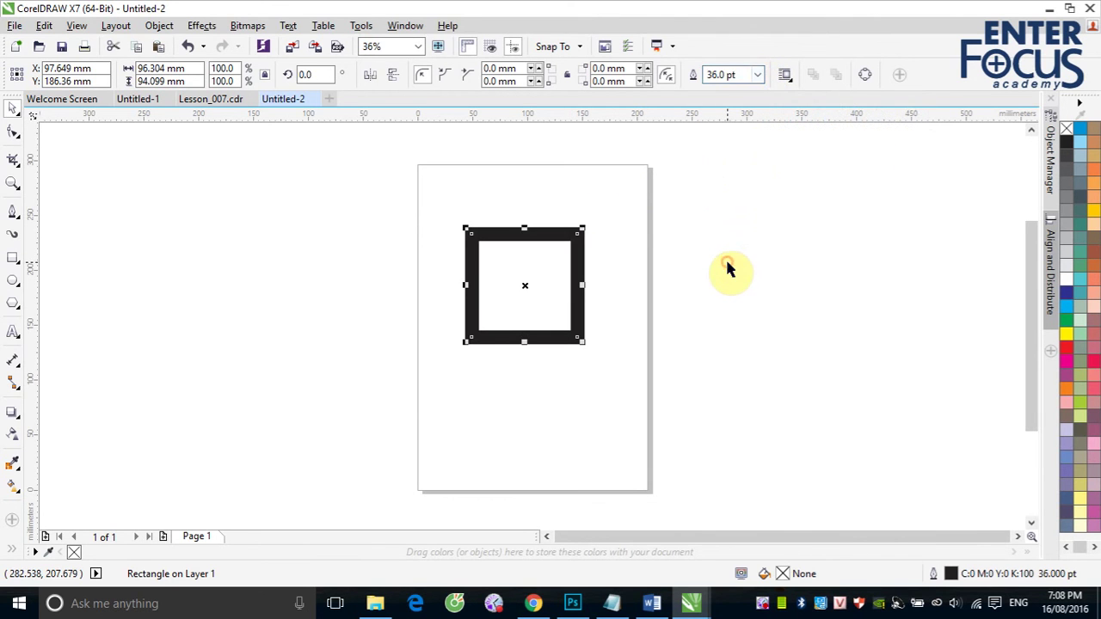
- Set the rectangle's outline width to 0.1 pt
{"action": "double_click", "coordinate": [714, 75]}
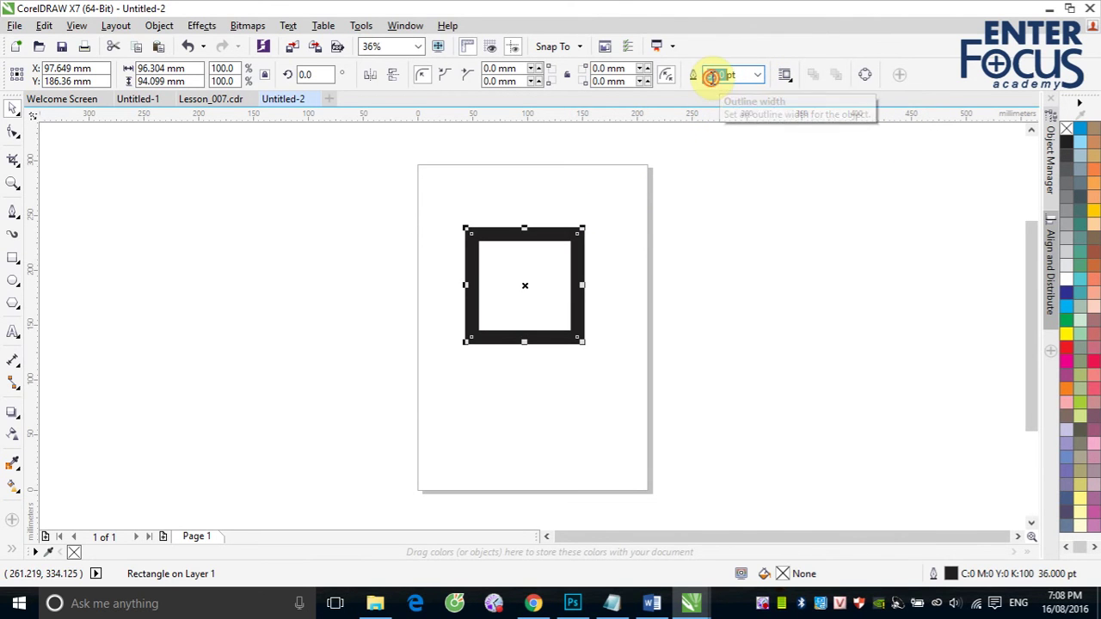
{"action": "type", "text": "0.1"}
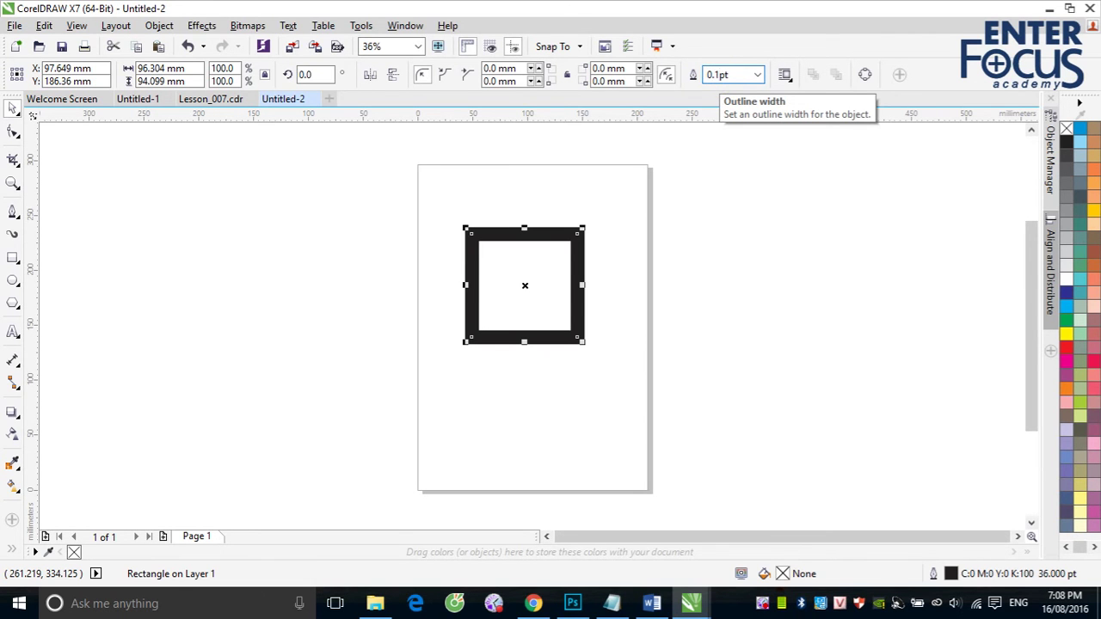
{"action": "key", "text": "Return"}
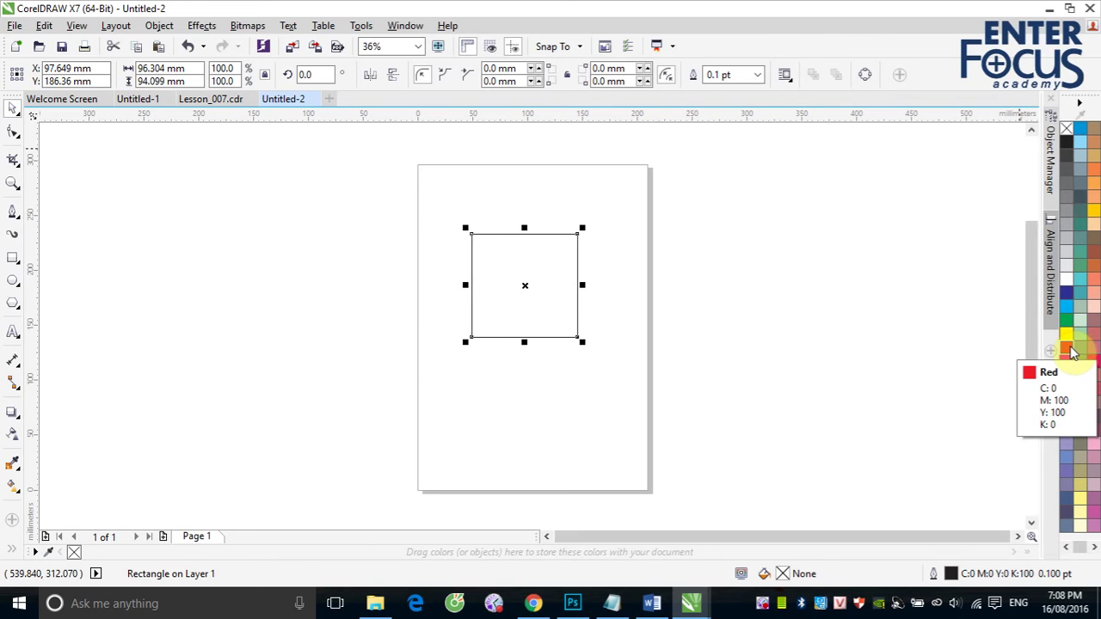
- Colour the rectangle's outline red, then replace it with the darker red shade C:20 M:100 Y:84 K:17
{"action": "right_click", "coordinate": [1067, 349]}
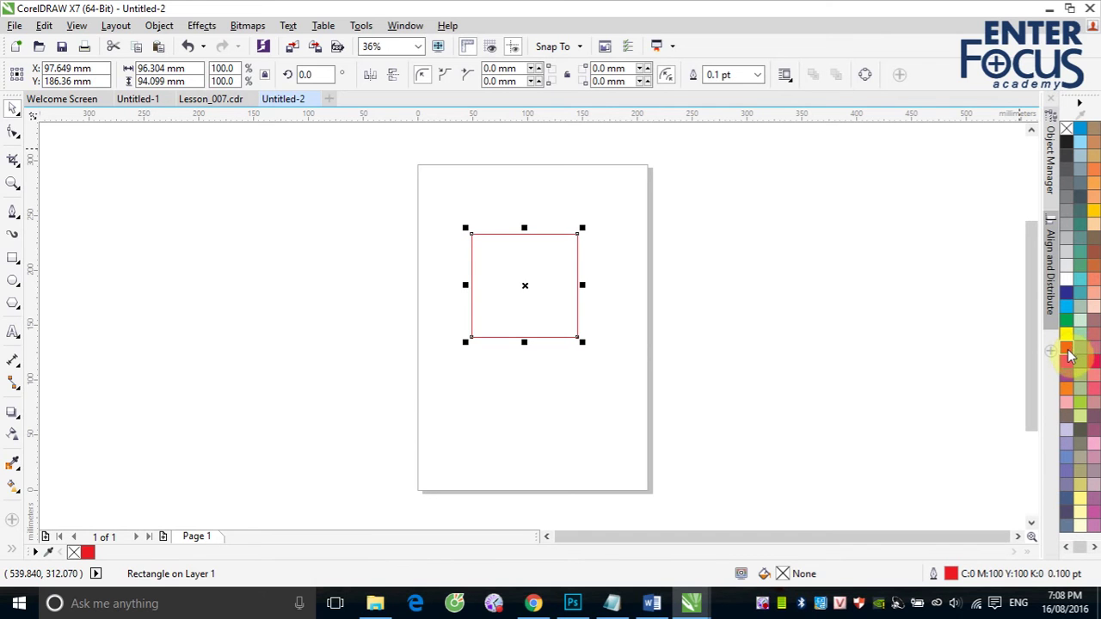
{"action": "left_click", "coordinate": [1070, 355]}
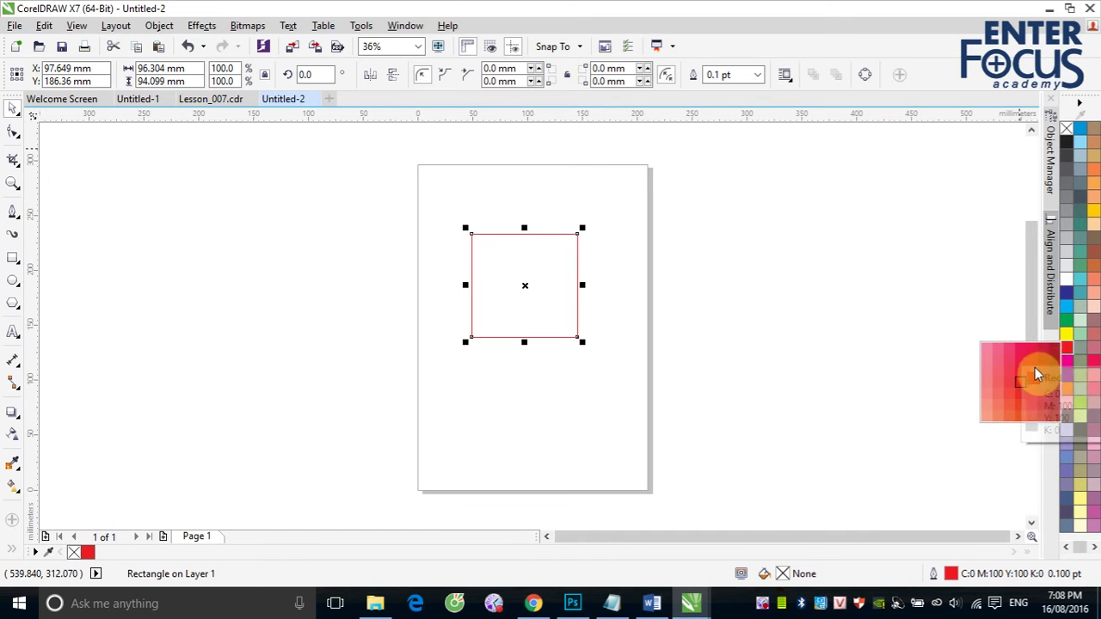
{"action": "right_click", "coordinate": [1055, 347]}
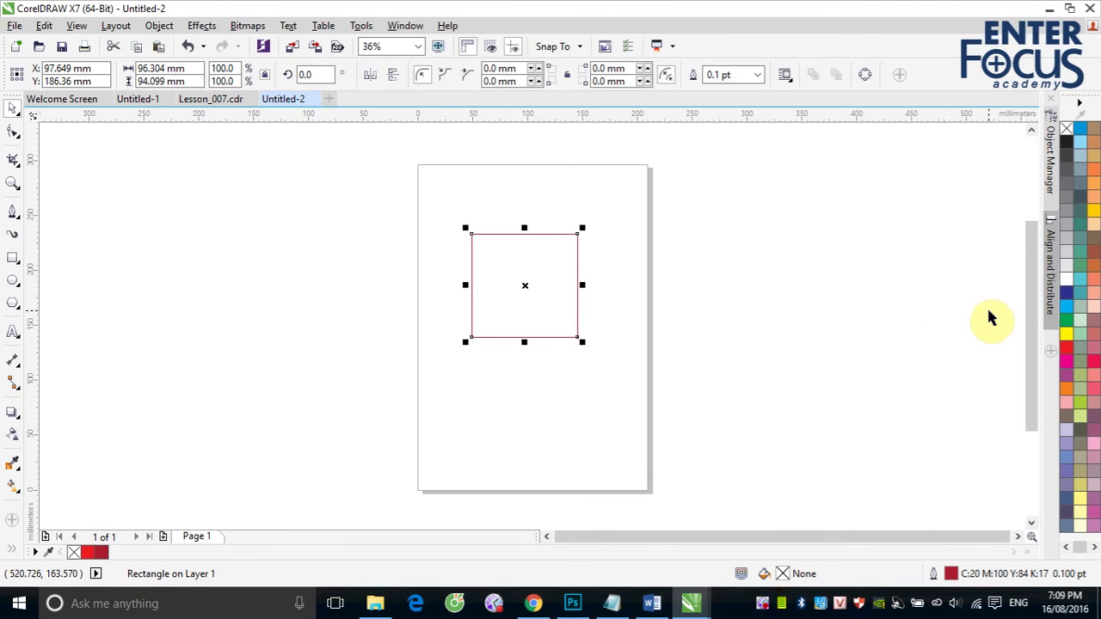
- Blend yellow into the rectangle's outline colour in three increments to reach C:15 M:73 Y:88 K:13
{"action": "right_click", "coordinate": [1067, 341], "text": "ctrl"}
{"action": "right_click", "coordinate": [1067, 340], "text": "ctrl"}
{"action": "right_click", "coordinate": [1067, 341], "text": "ctrl"}
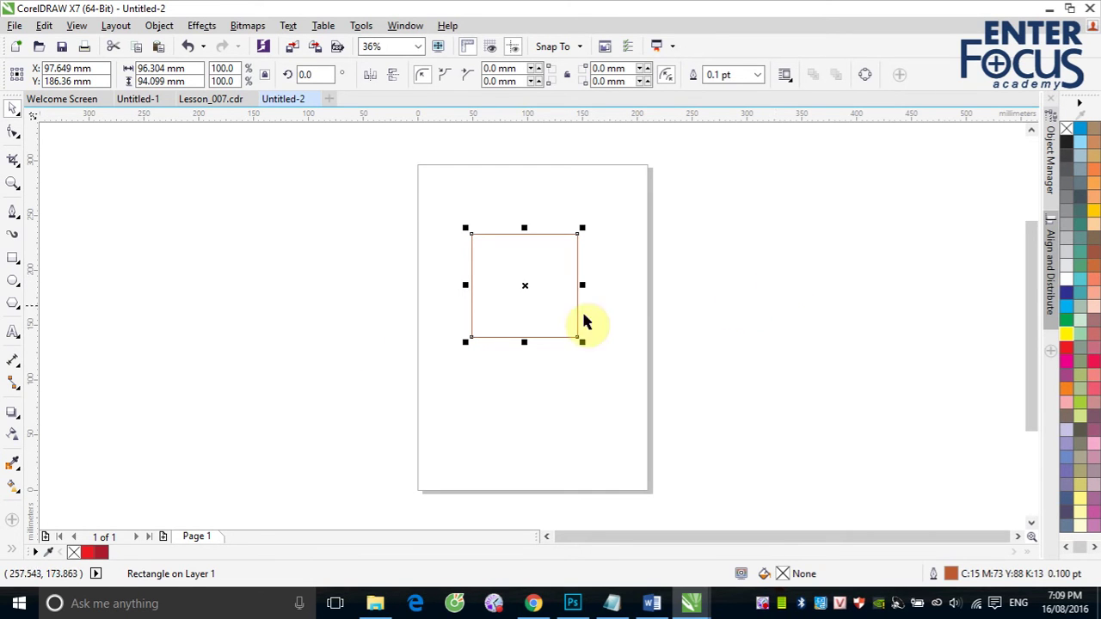
- Look through the available drawing, dimension, eyedropper and fill tool groups for the outline tools
{"action": "left_click", "coordinate": [11, 551]}
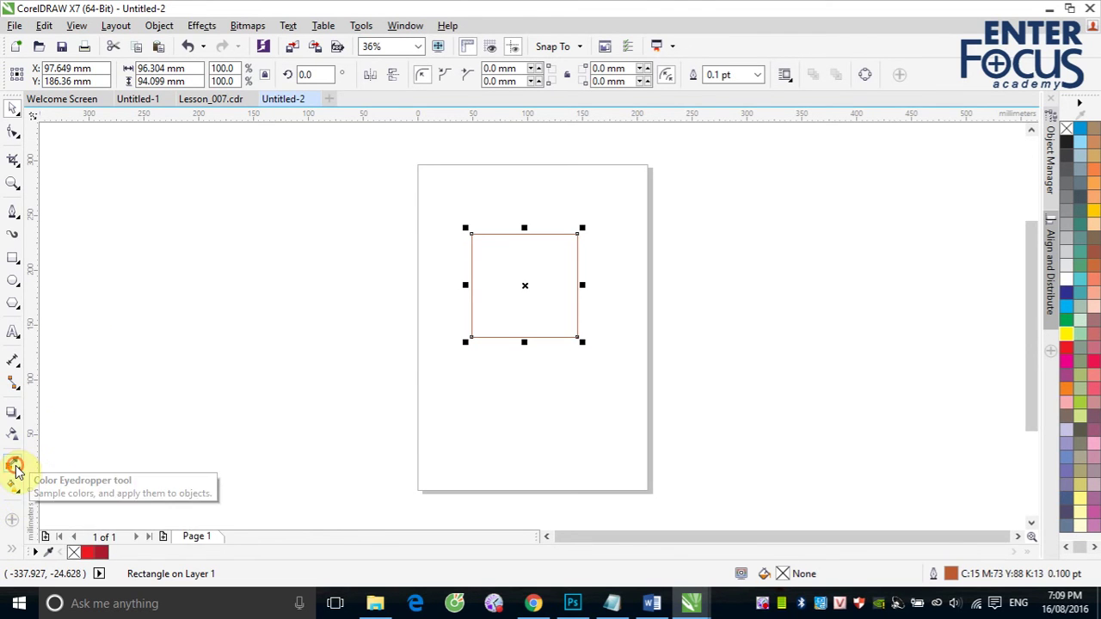
{"action": "left_click", "coordinate": [15, 468]}
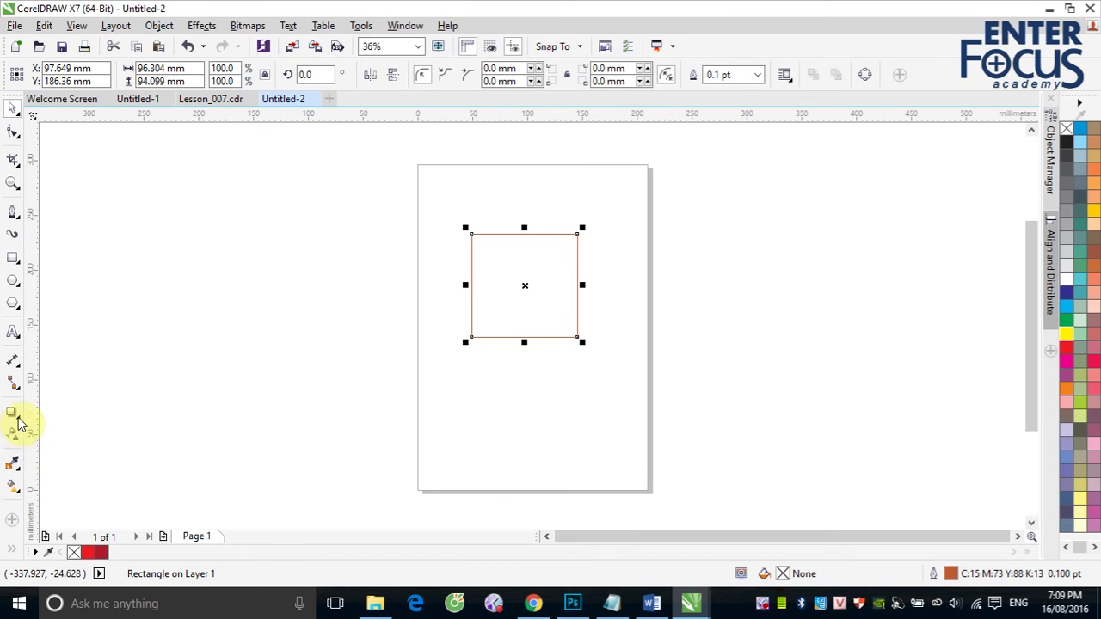
{"action": "mouse_move", "coordinate": [14, 222]}
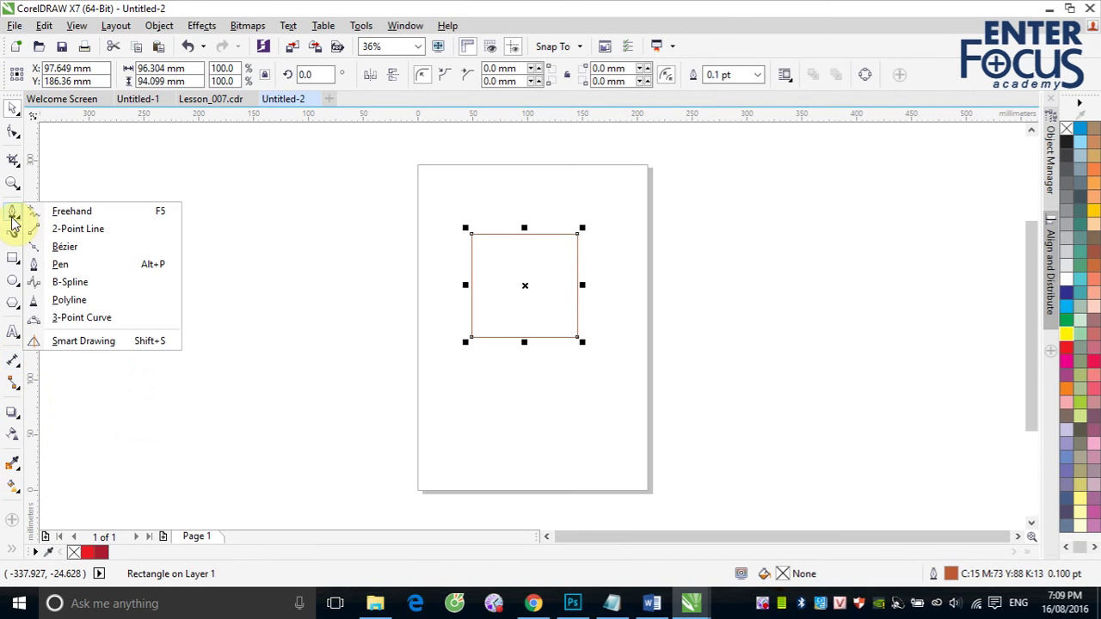
{"action": "mouse_move", "coordinate": [23, 495]}
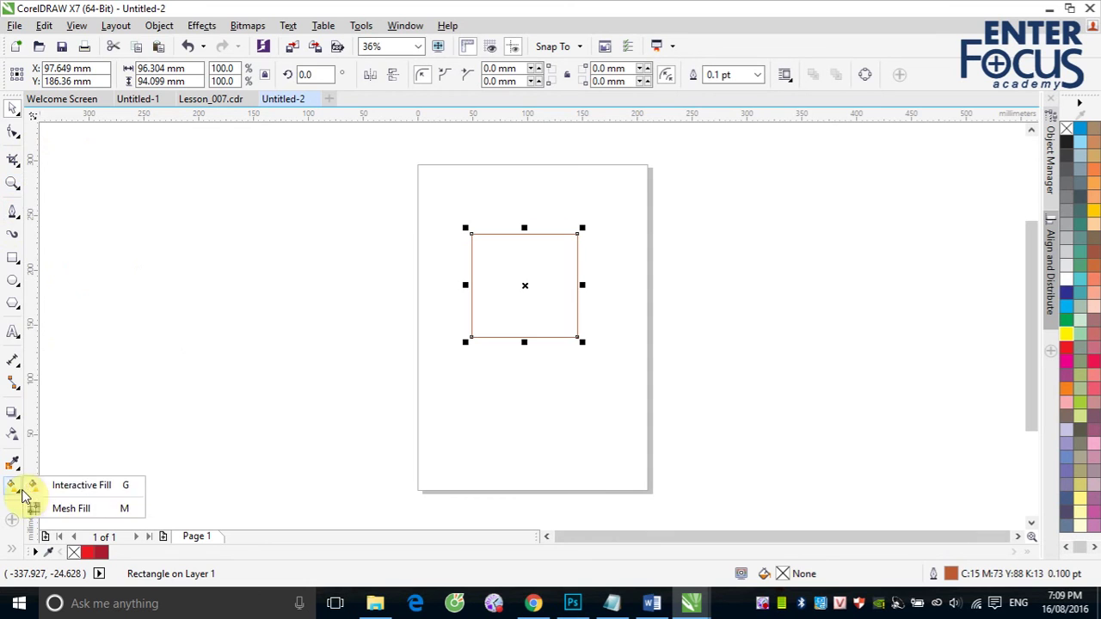
{"action": "mouse_move", "coordinate": [13, 343]}
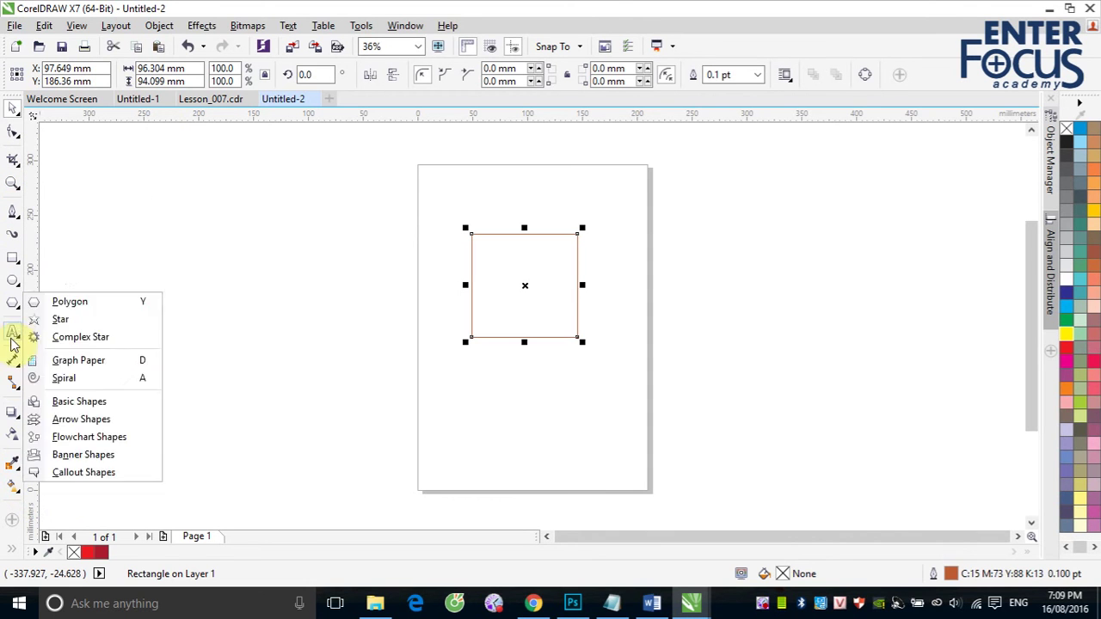
{"action": "mouse_move", "coordinate": [21, 469]}
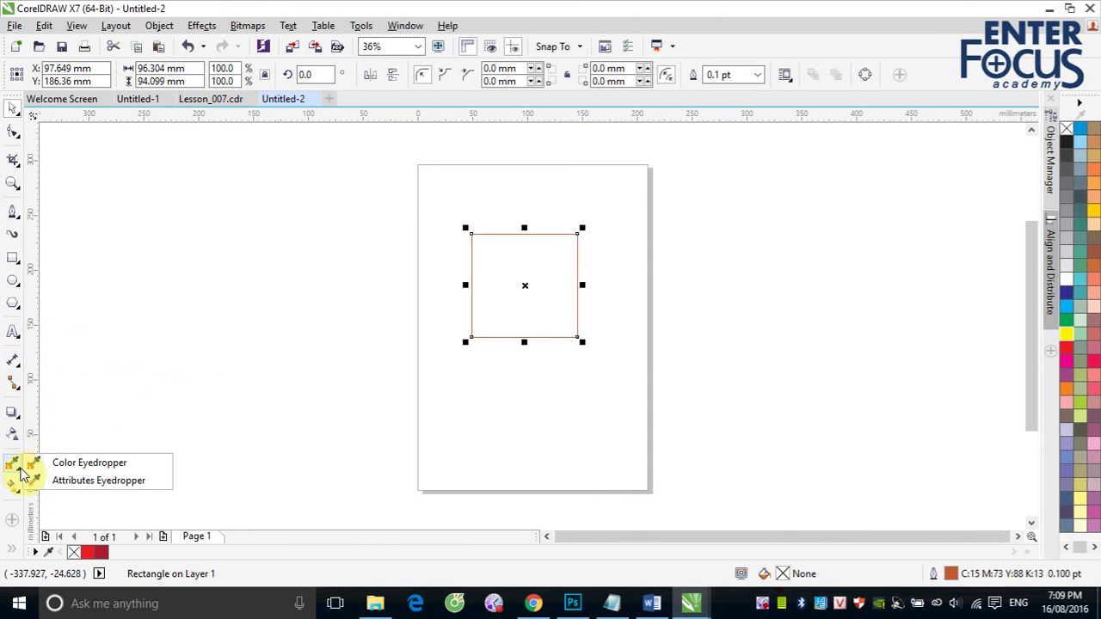
{"action": "mouse_move", "coordinate": [5, 372]}
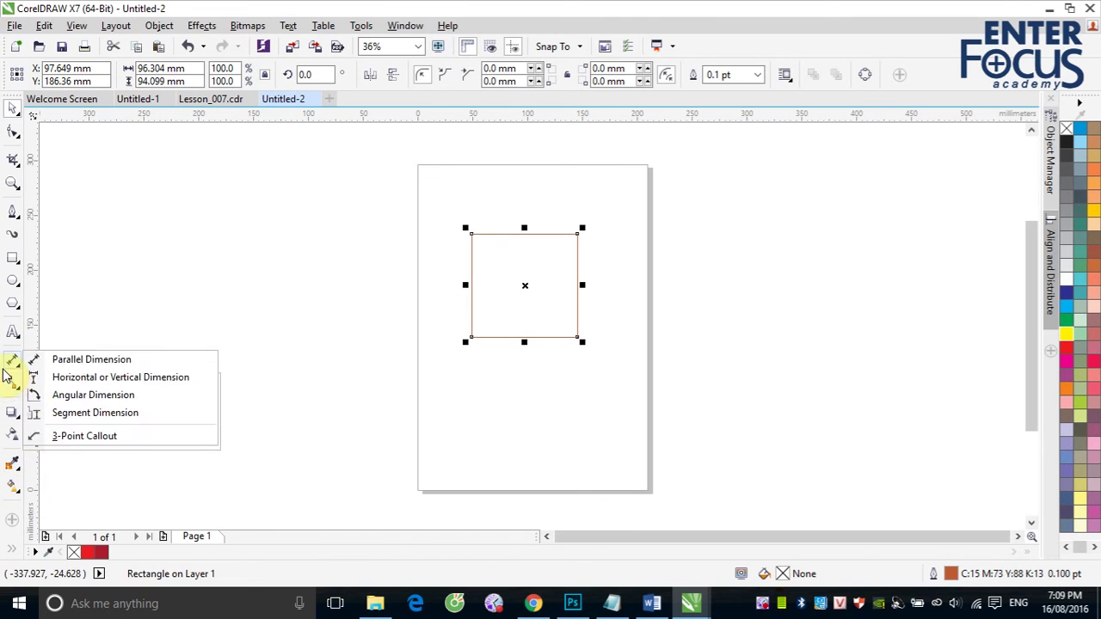
{"action": "left_click", "coordinate": [11, 550]}
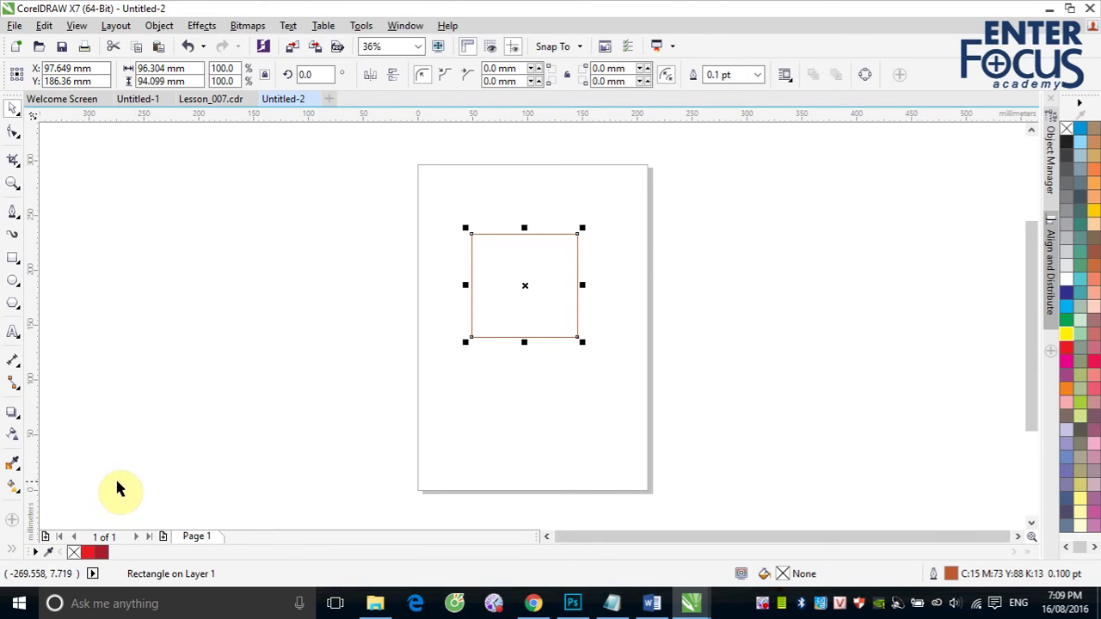
- Add the Outline Flyout to the tools shown in the toolbox
{"action": "left_click", "coordinate": [13, 521]}
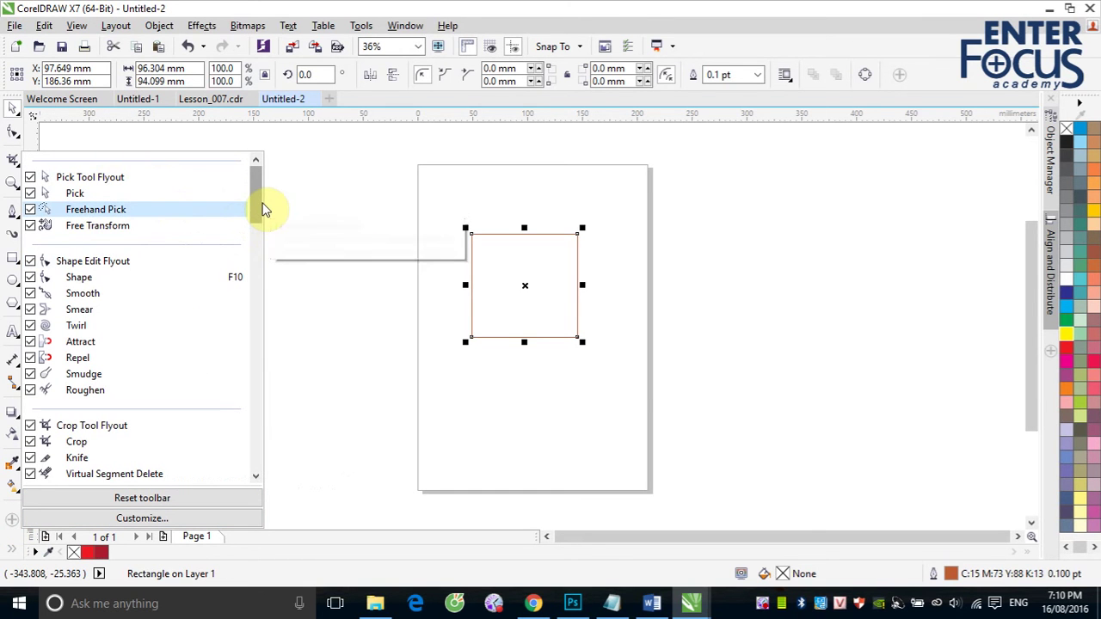
{"action": "left_click_drag", "start_coordinate": [257, 211], "coordinate": [262, 464]}
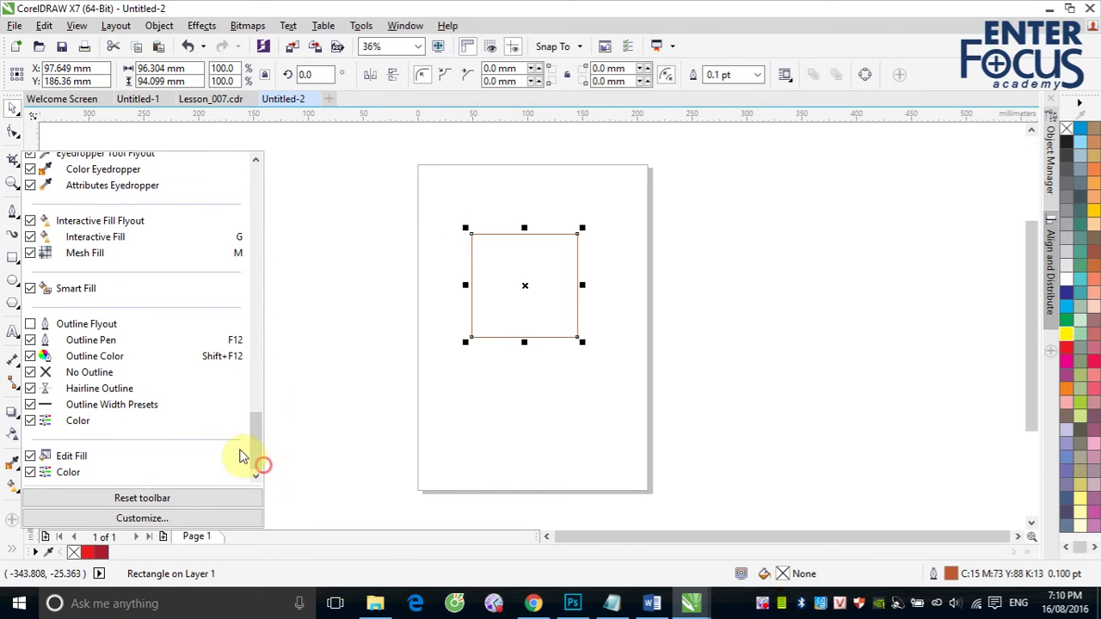
{"action": "left_click", "coordinate": [31, 326]}
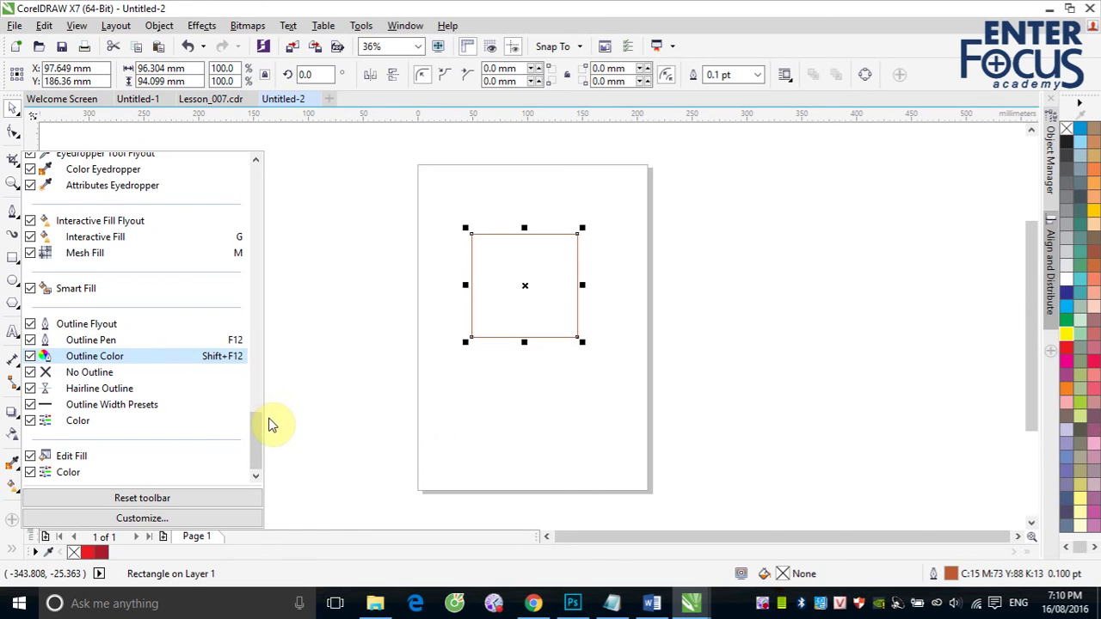
{"action": "left_click", "coordinate": [312, 452]}
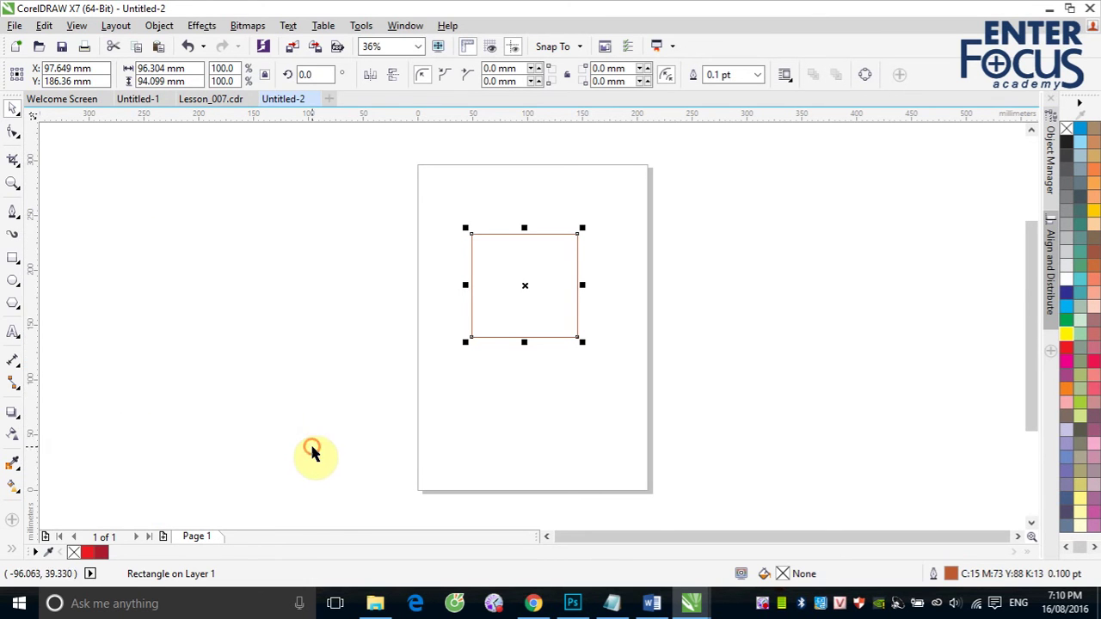
- Open the rectangle's Outline Pen settings, move the dialog clear of the shape, and choose red as the outline colour
{"action": "left_click", "coordinate": [13, 552]}
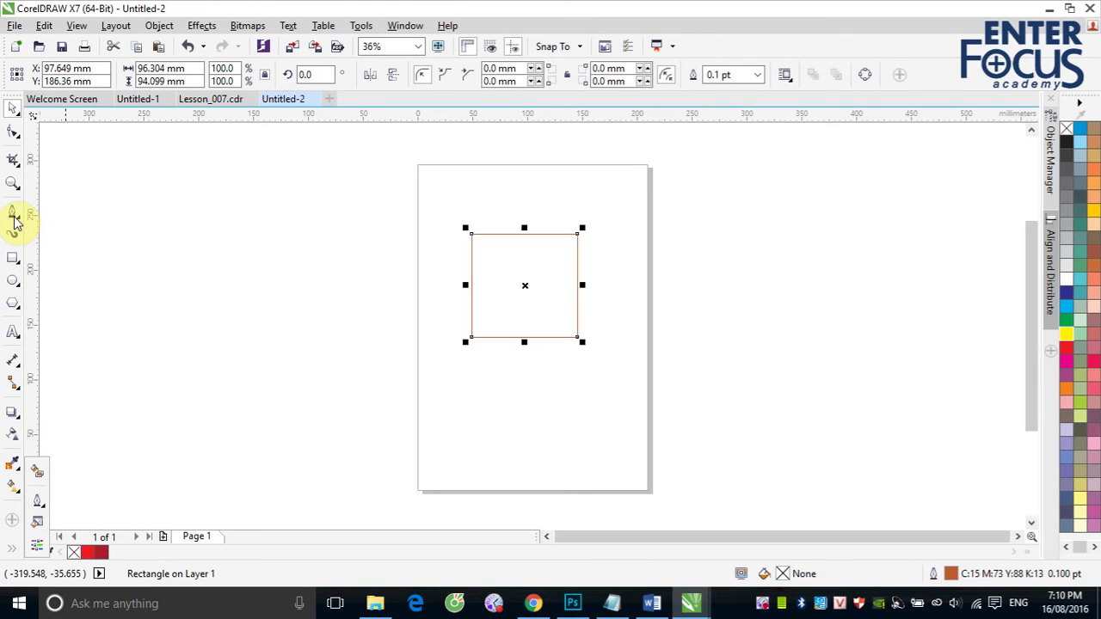
{"action": "left_click", "coordinate": [37, 499]}
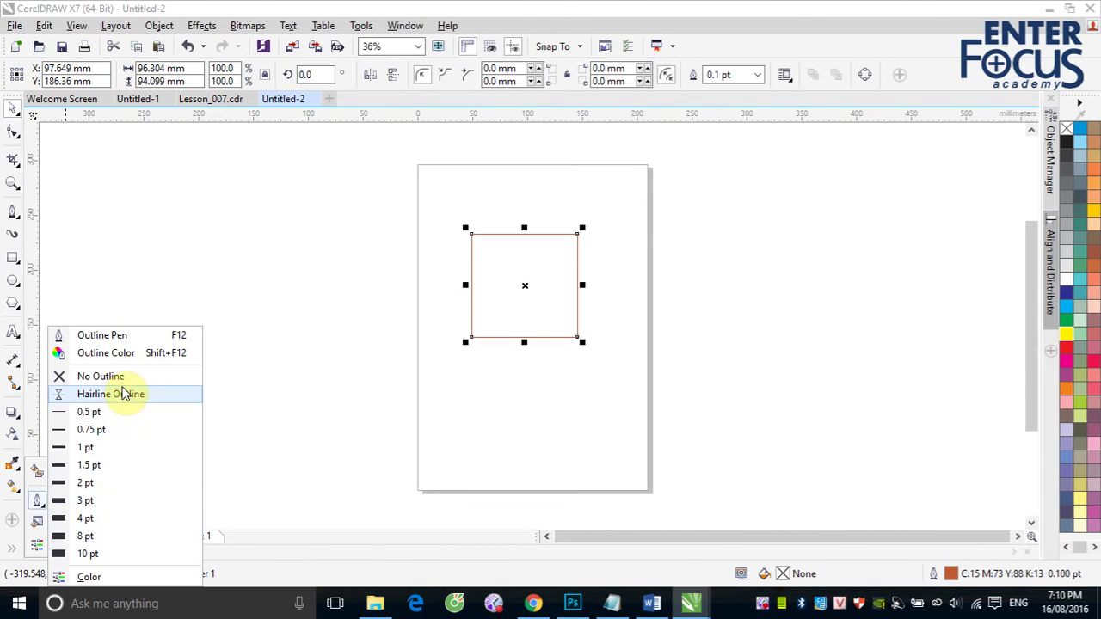
{"action": "left_click", "coordinate": [123, 341]}
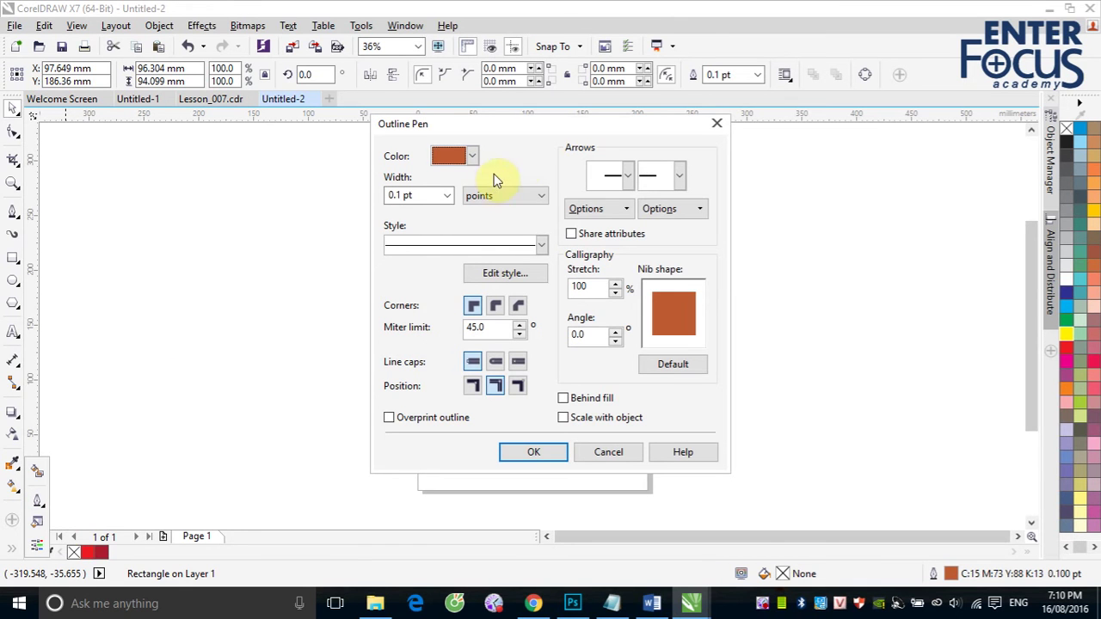
{"action": "left_click_drag", "start_coordinate": [494, 130], "coordinate": [218, 178]}
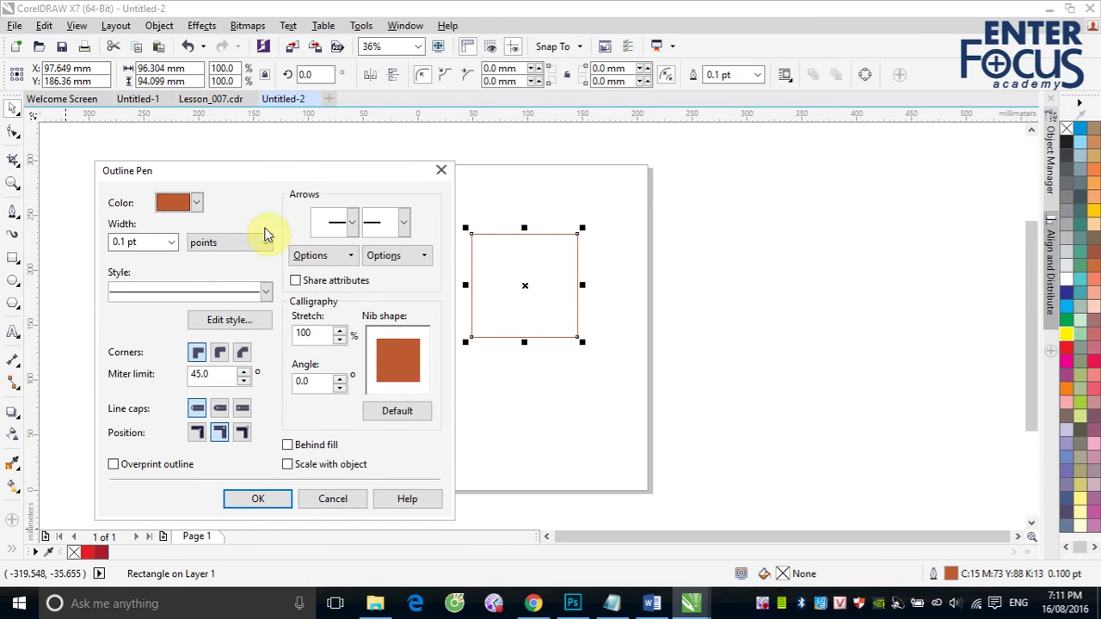
{"action": "left_click", "coordinate": [197, 203]}
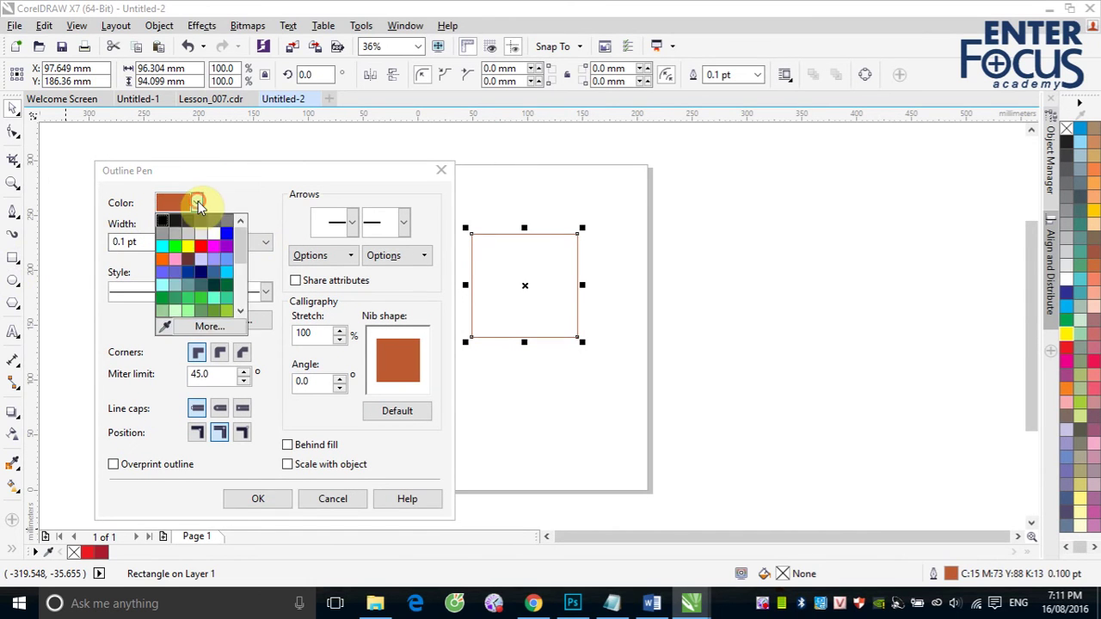
{"action": "left_click", "coordinate": [201, 249]}
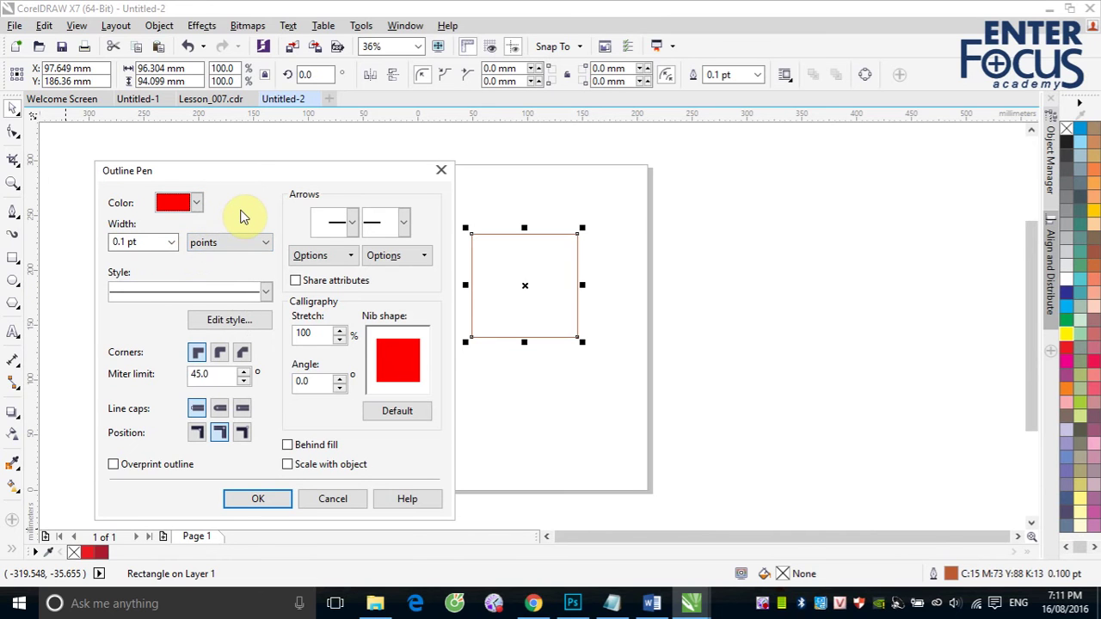
- Set the outline width to 3.0 pt and choose a widely spaced dotted line style
{"action": "left_click", "coordinate": [175, 244]}
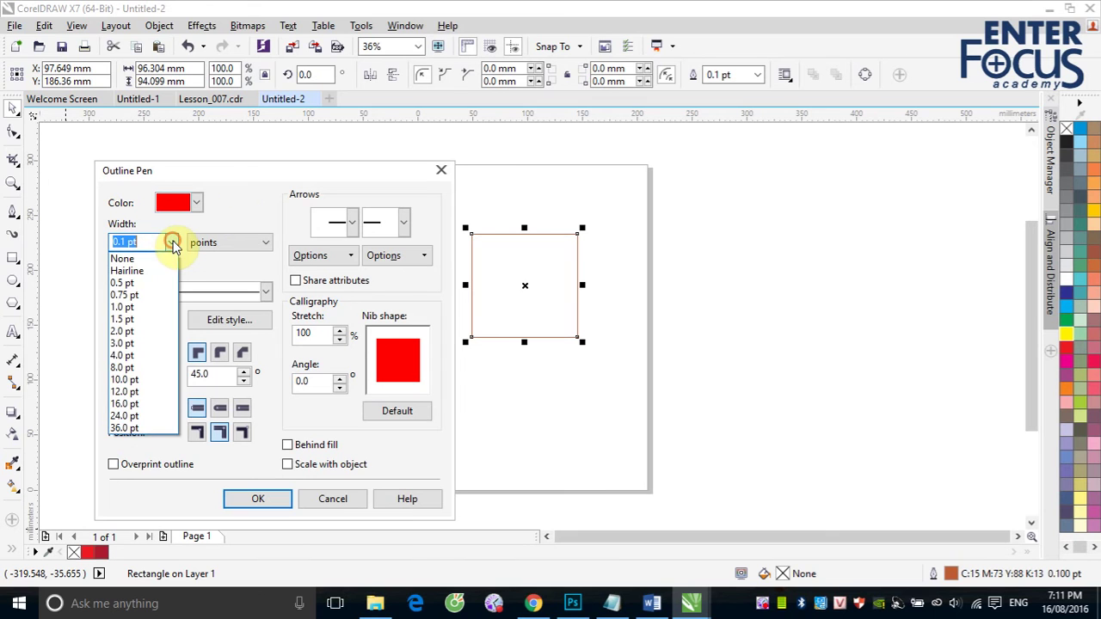
{"action": "left_click", "coordinate": [138, 344]}
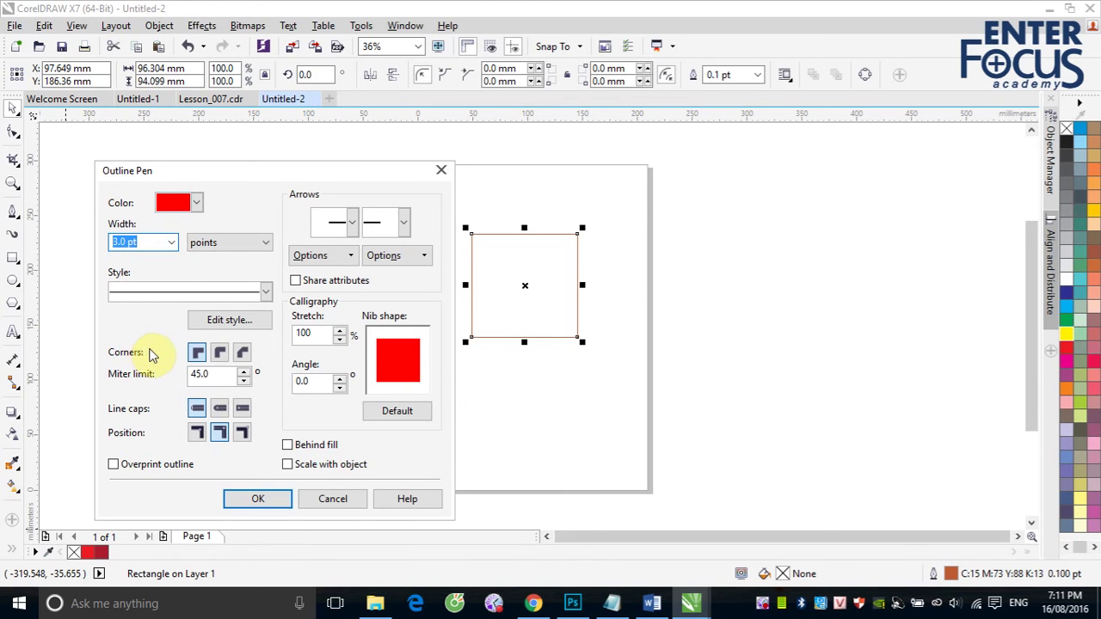
{"action": "left_click", "coordinate": [267, 293]}
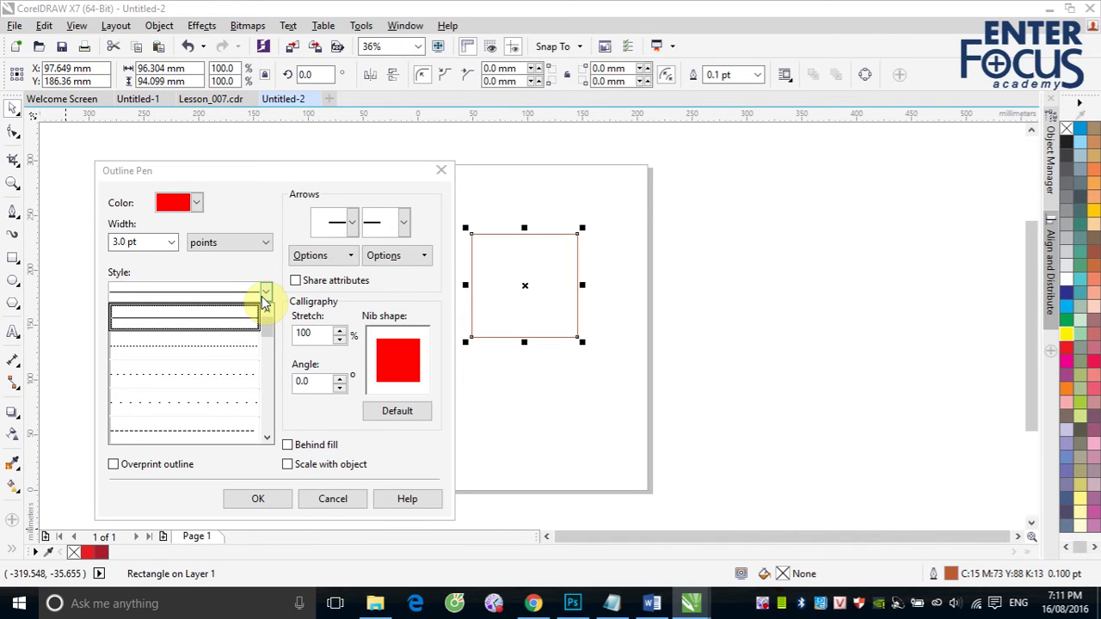
{"action": "left_click", "coordinate": [204, 373]}
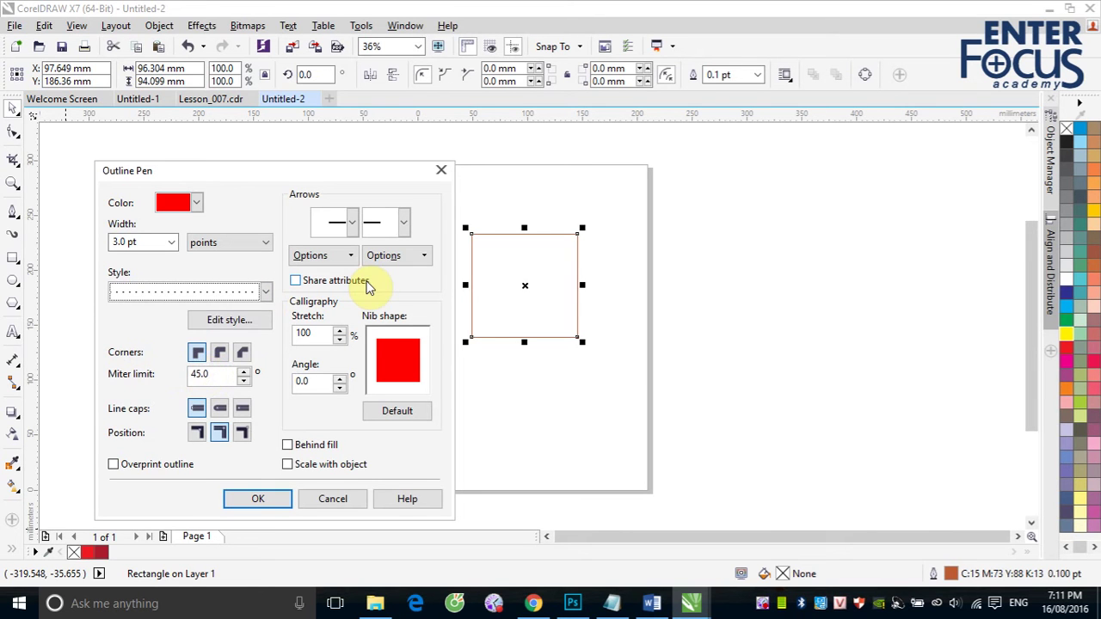
- Change the rectangle's outline style to a solid line
{"action": "left_click", "coordinate": [266, 293]}
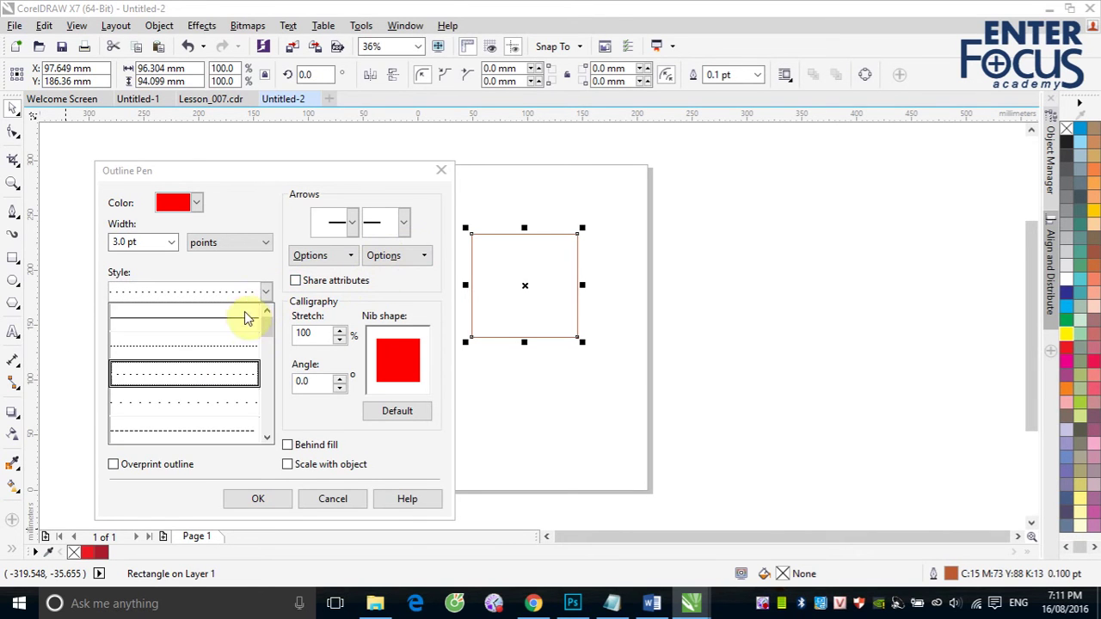
{"action": "scroll", "coordinate": [241, 313], "scroll_direction": "up", "scroll_amount": 3}
{"action": "left_click", "coordinate": [238, 315]}
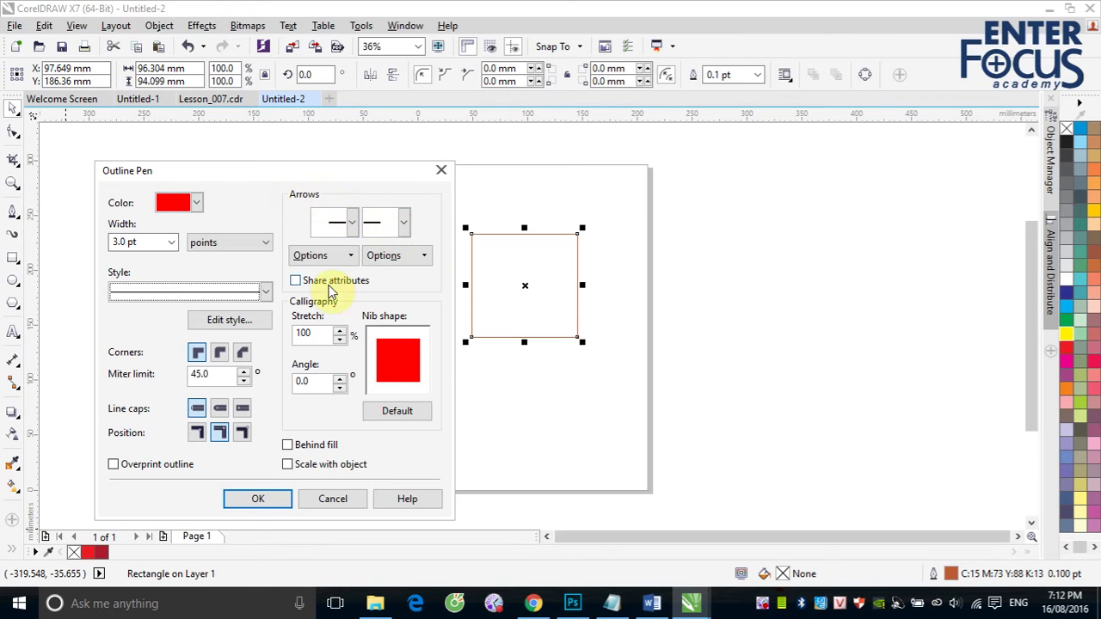
- Give the rectangle's outline a trident start arrowhead and an airplane end arrowhead, and apply the outline settings
{"action": "left_click", "coordinate": [404, 225]}
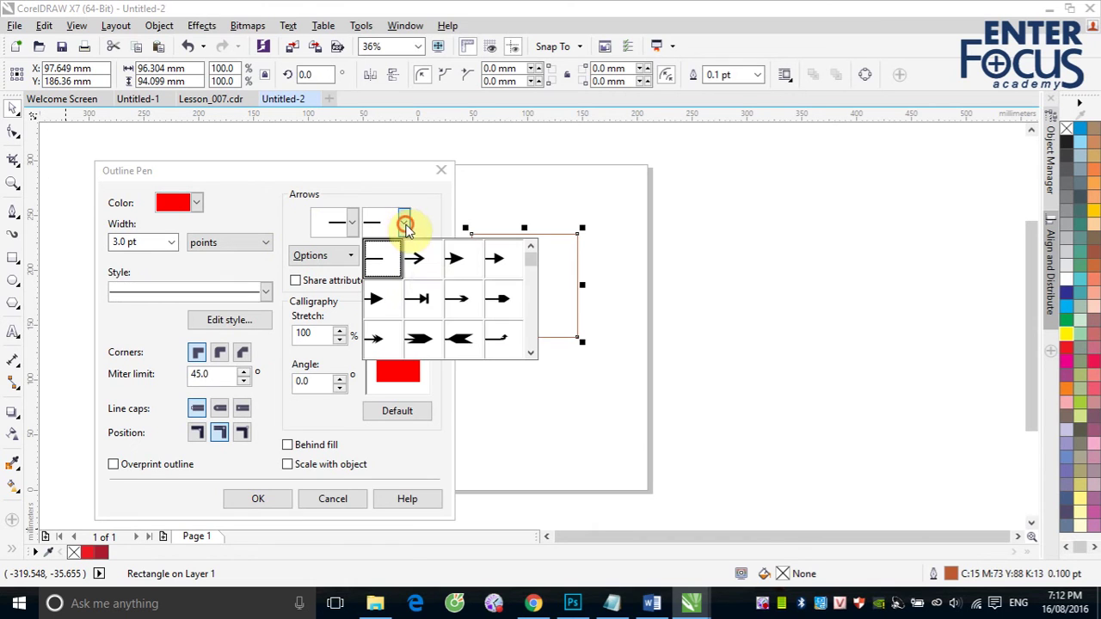
{"action": "left_click_drag", "start_coordinate": [529, 256], "coordinate": [530, 335]}
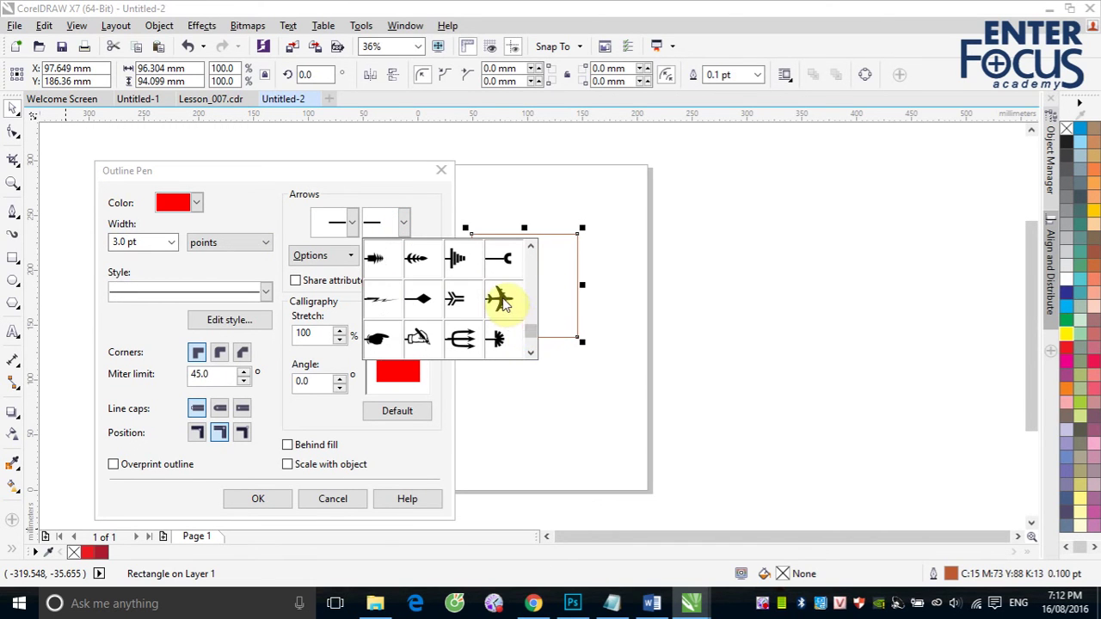
{"action": "left_click", "coordinate": [504, 301]}
{"action": "left_click", "coordinate": [352, 222]}
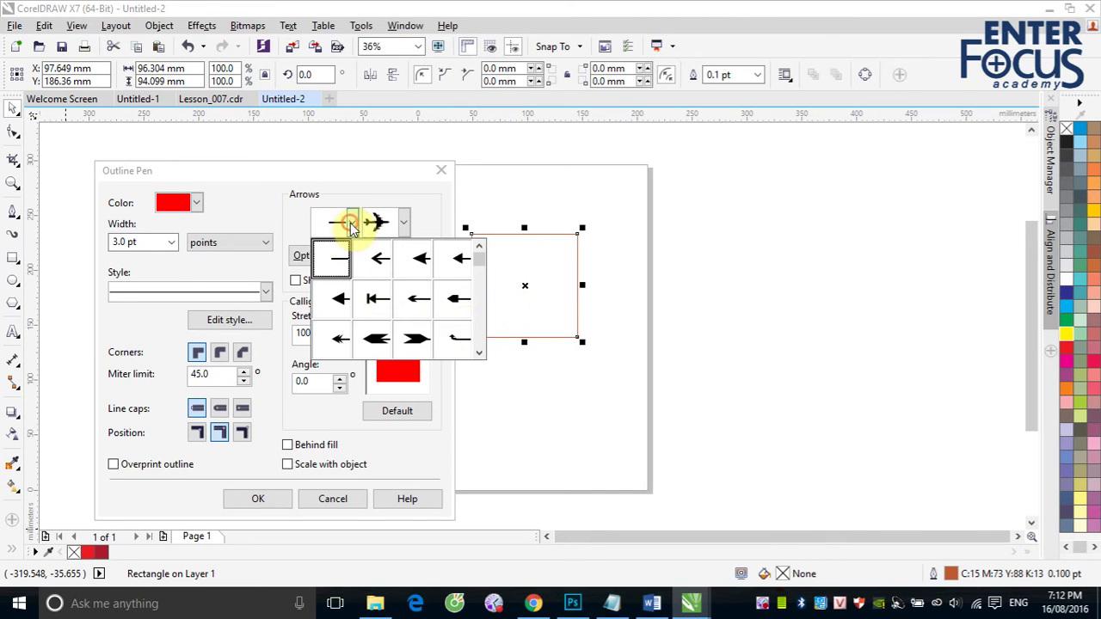
{"action": "left_click_drag", "start_coordinate": [478, 290], "coordinate": [479, 335]}
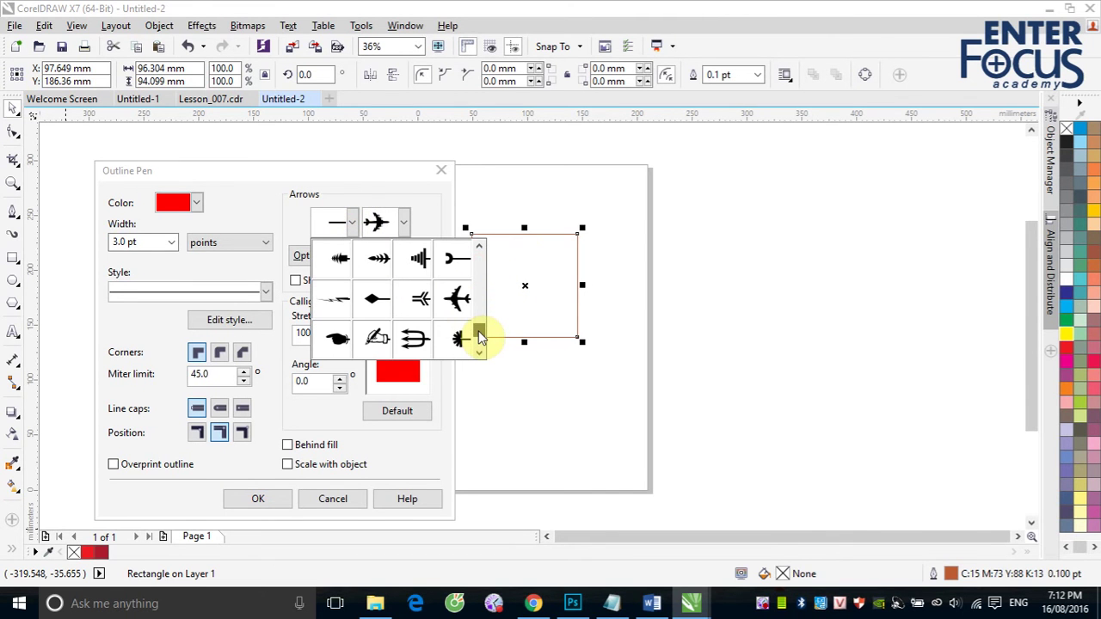
{"action": "left_click", "coordinate": [405, 338]}
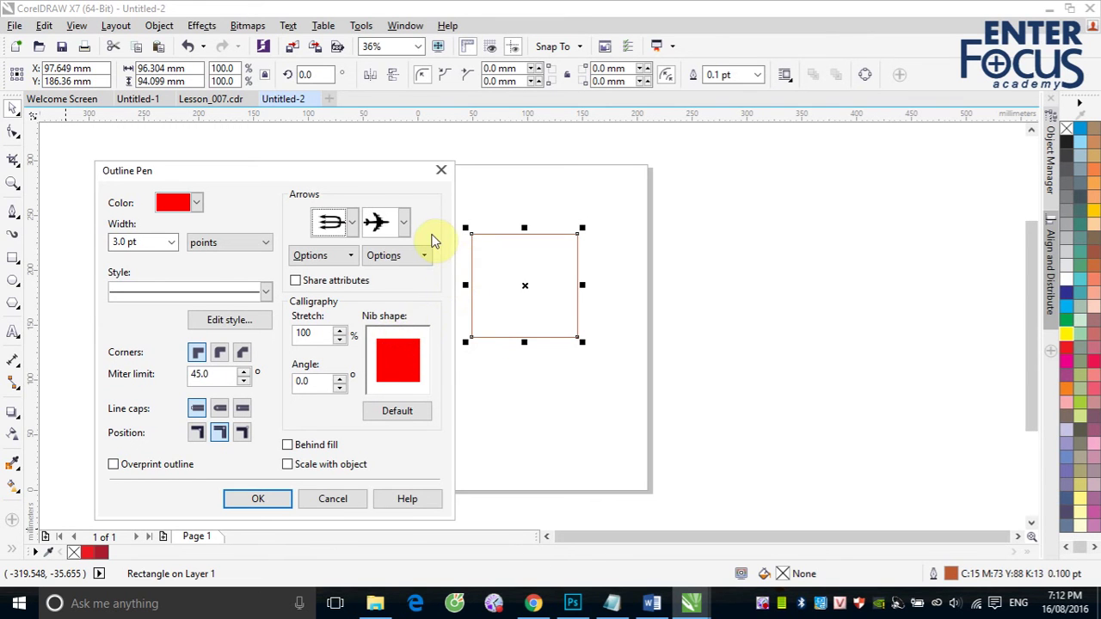
{"action": "left_click", "coordinate": [263, 503]}
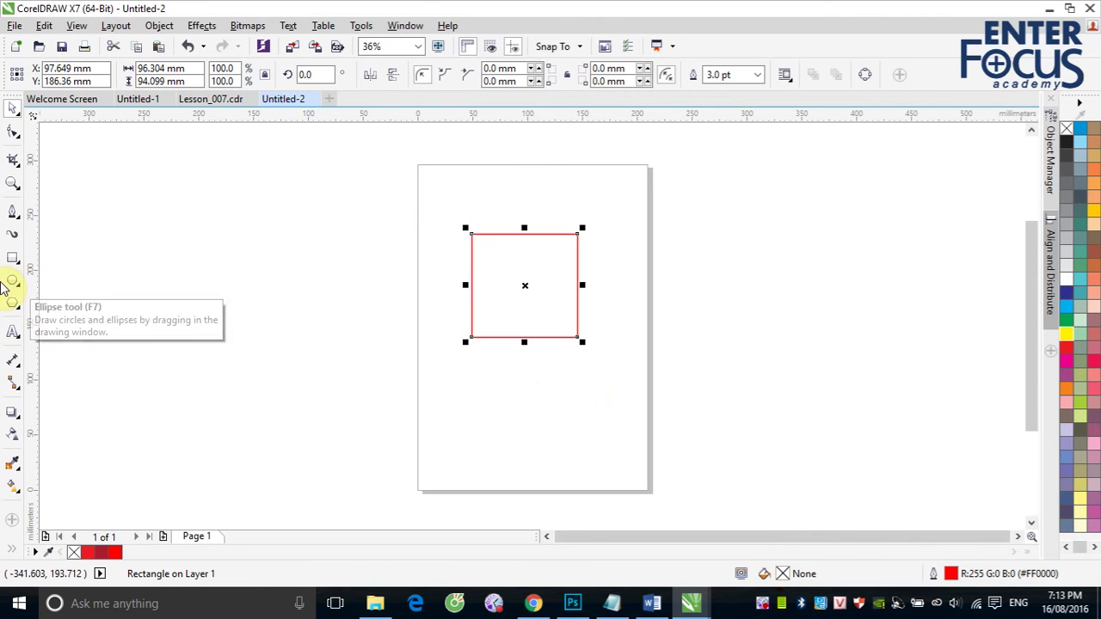
- Draw an ellipse about 236 by 143 mm beside the page and open its Outline Pen settings
{"action": "left_click", "coordinate": [13, 284]}
{"action": "left_click_drag", "start_coordinate": [684, 210], "coordinate": [944, 370]}
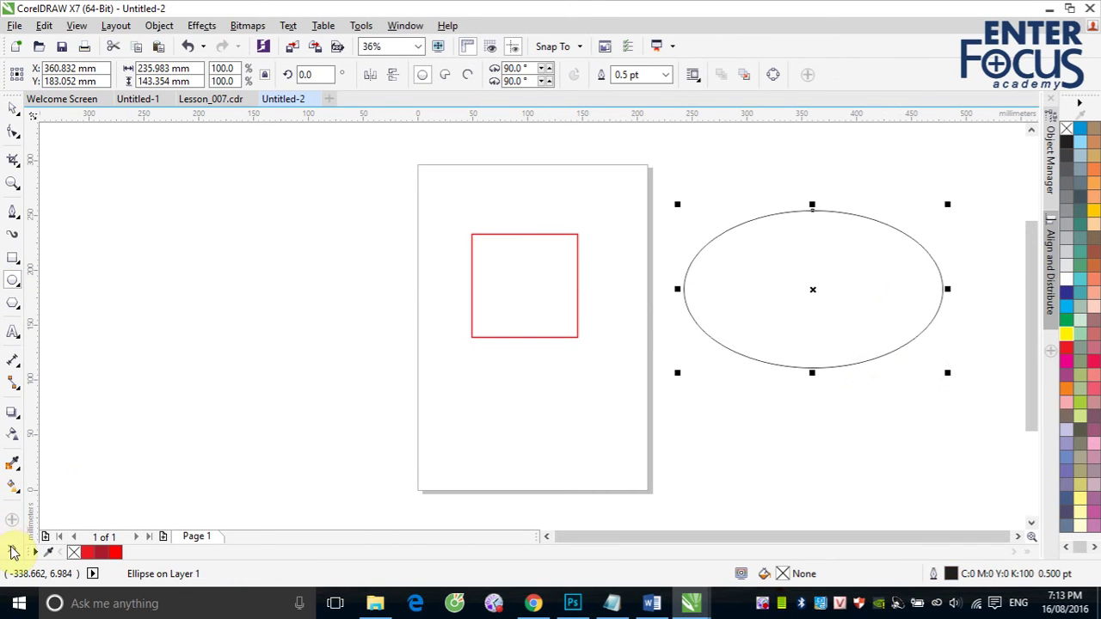
{"action": "left_click", "coordinate": [12, 549]}
{"action": "left_click", "coordinate": [37, 499]}
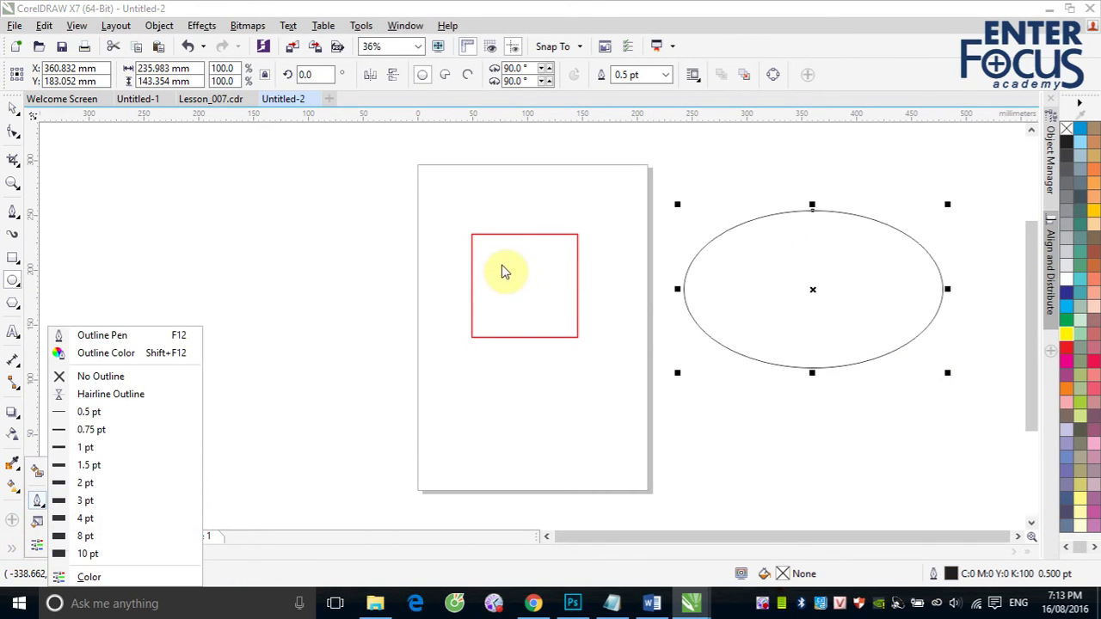
{"action": "left_click", "coordinate": [101, 337]}
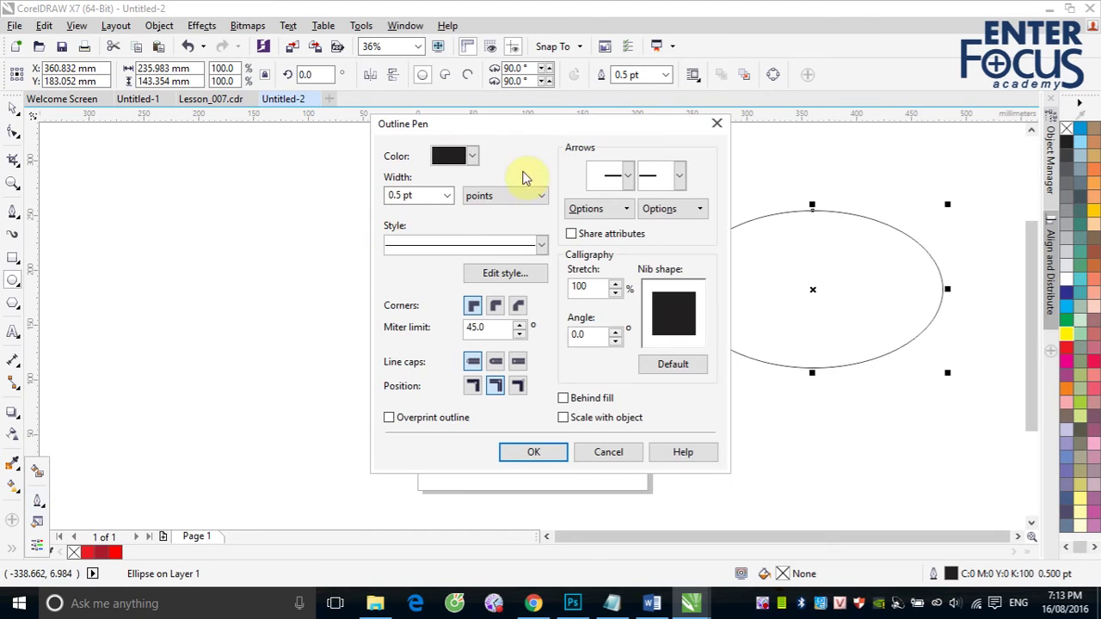
- Give the ellipse's outline an airplane start arrowhead and a half-starburst end arrowhead, and apply the settings
{"action": "left_click", "coordinate": [624, 177]}
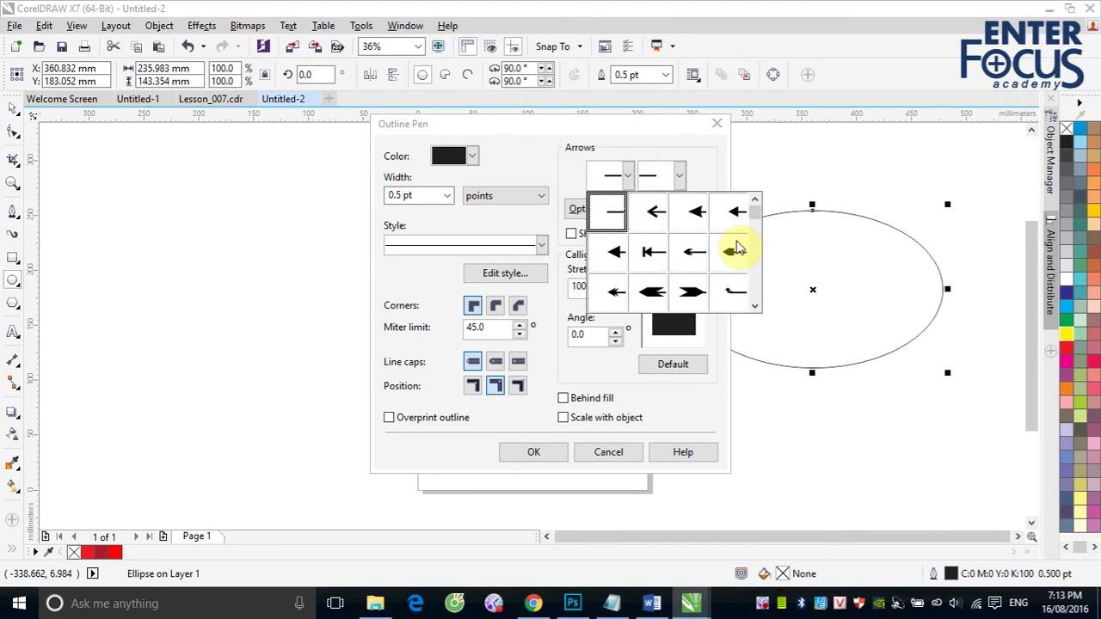
{"action": "left_click_drag", "start_coordinate": [758, 231], "coordinate": [754, 287]}
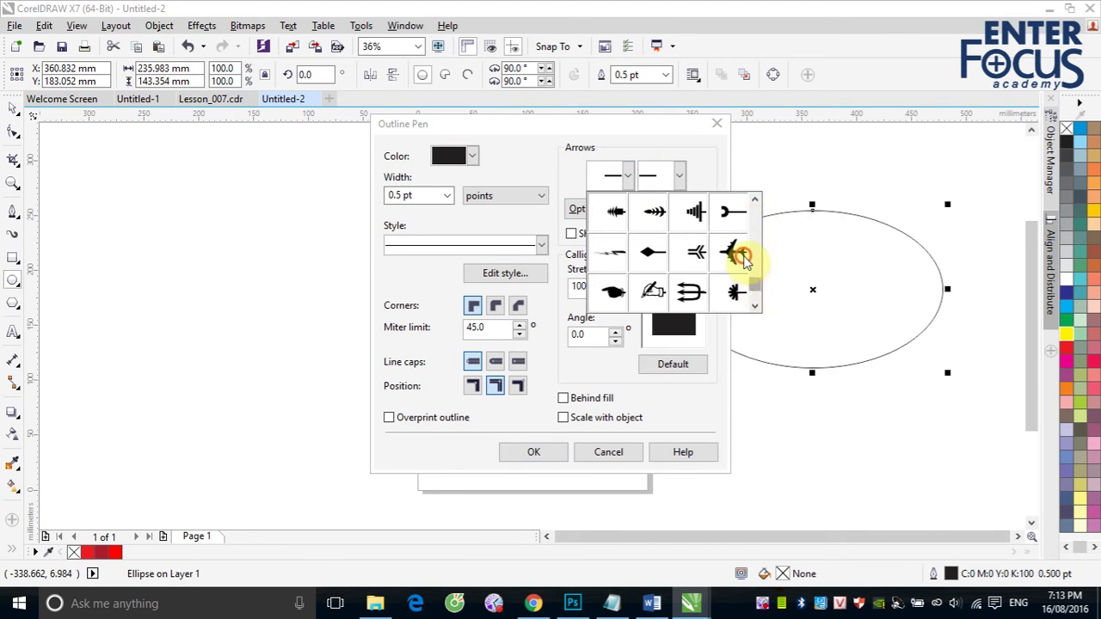
{"action": "left_click", "coordinate": [750, 256]}
{"action": "left_click", "coordinate": [680, 177]}
{"action": "left_click_drag", "start_coordinate": [804, 215], "coordinate": [807, 291]}
{"action": "left_click", "coordinate": [775, 292]}
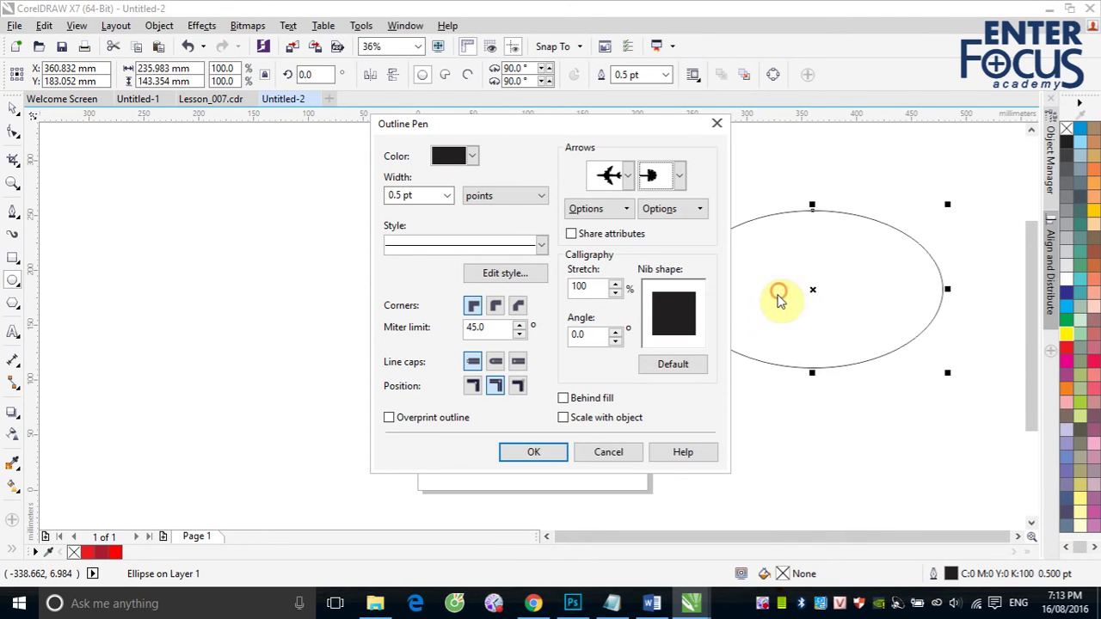
{"action": "left_click", "coordinate": [565, 447]}
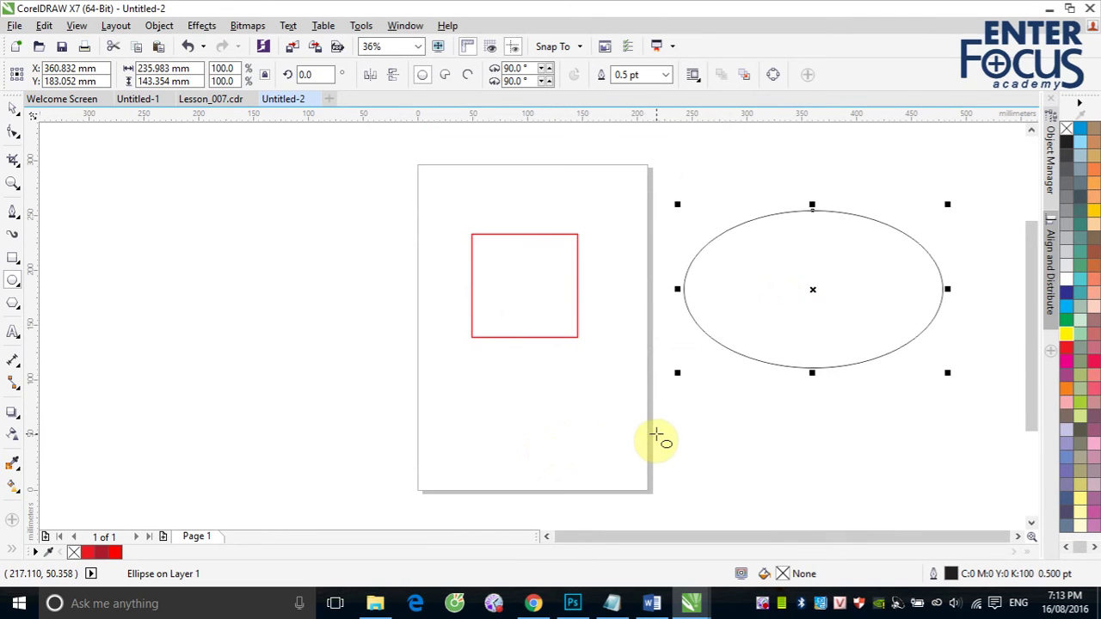
- Convert the ellipse to an open arc and set its outline width to 3.0 pt
{"action": "left_click", "coordinate": [469, 78]}
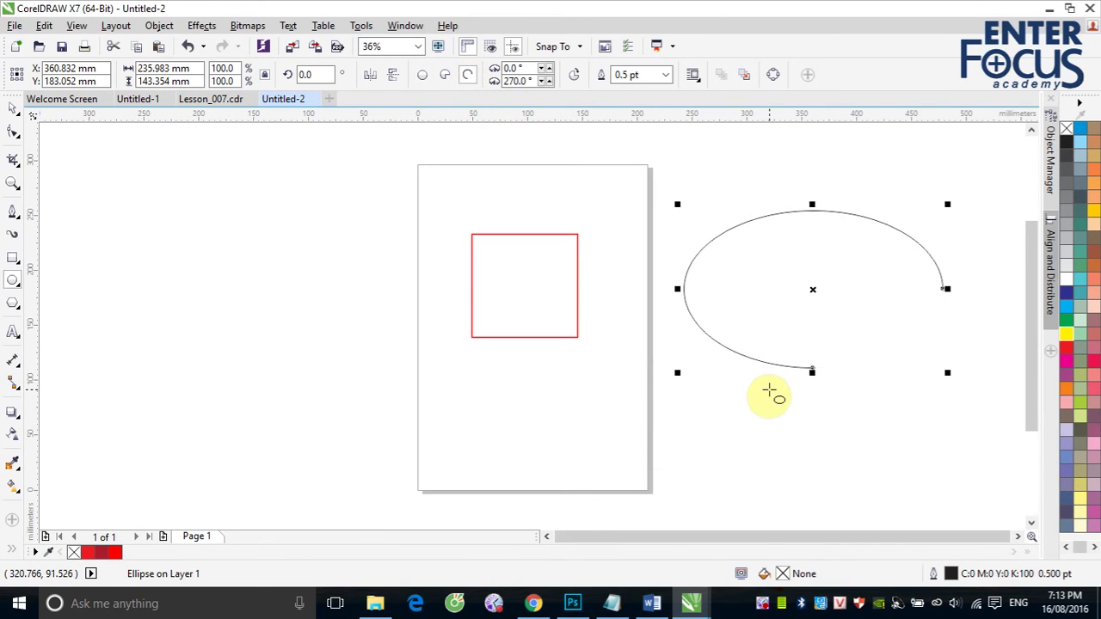
{"action": "key", "text": "F2"}
{"action": "left_click_drag", "start_coordinate": [740, 249], "coordinate": [855, 423]}
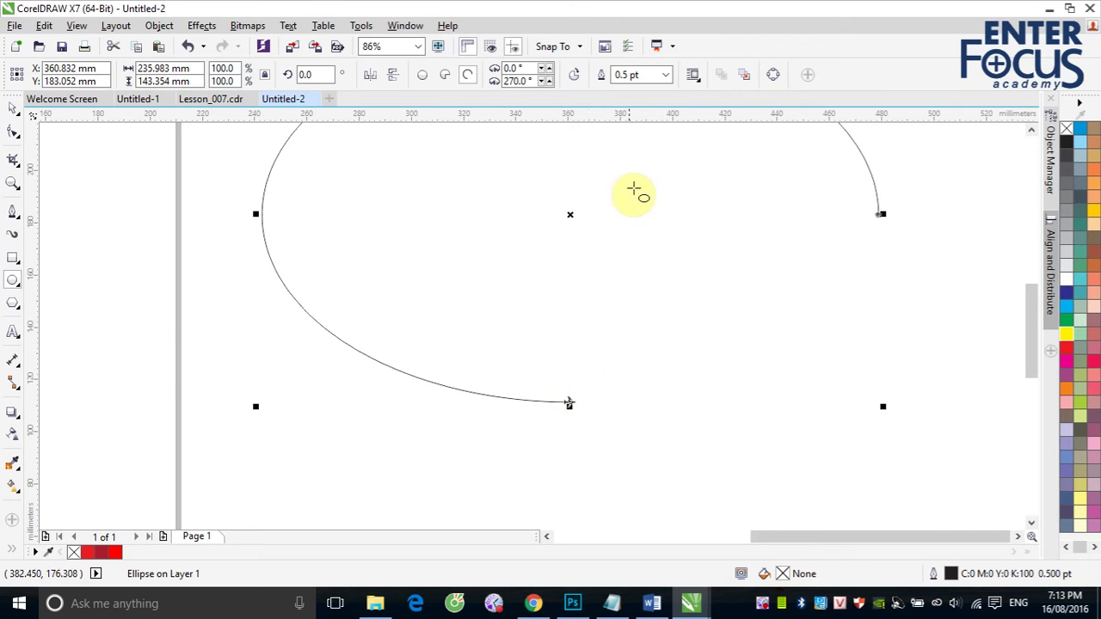
{"action": "left_click", "coordinate": [665, 74]}
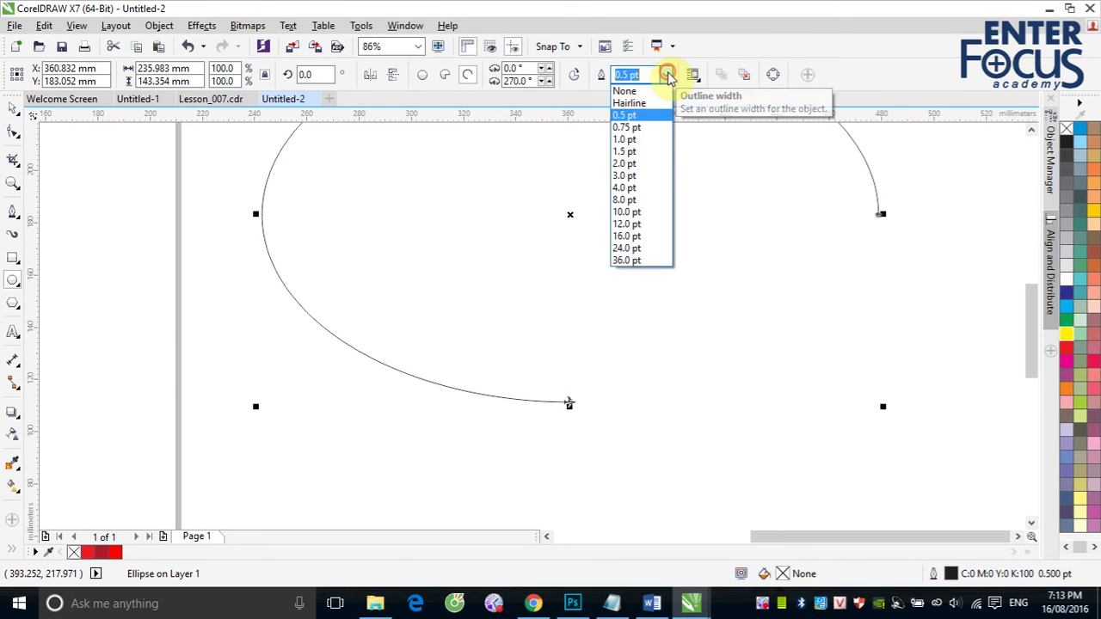
{"action": "left_click", "coordinate": [641, 176]}
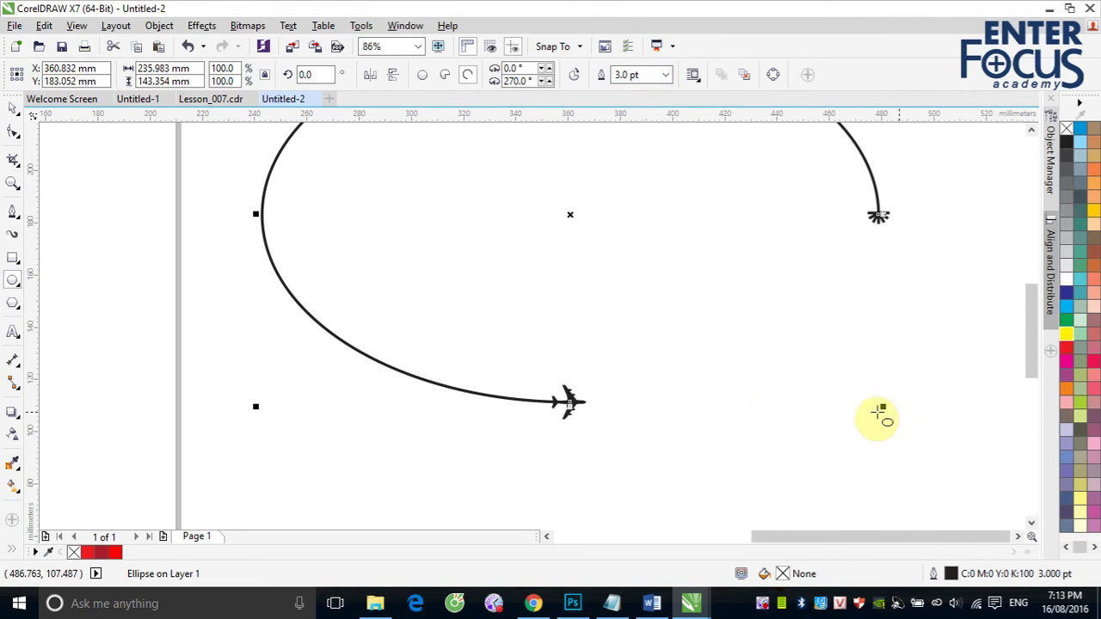
- Use the Shape tool to move the arc's starburst end to about 300.8°, keeping the ellipse as an open arc
{"action": "left_click", "coordinate": [12, 131]}
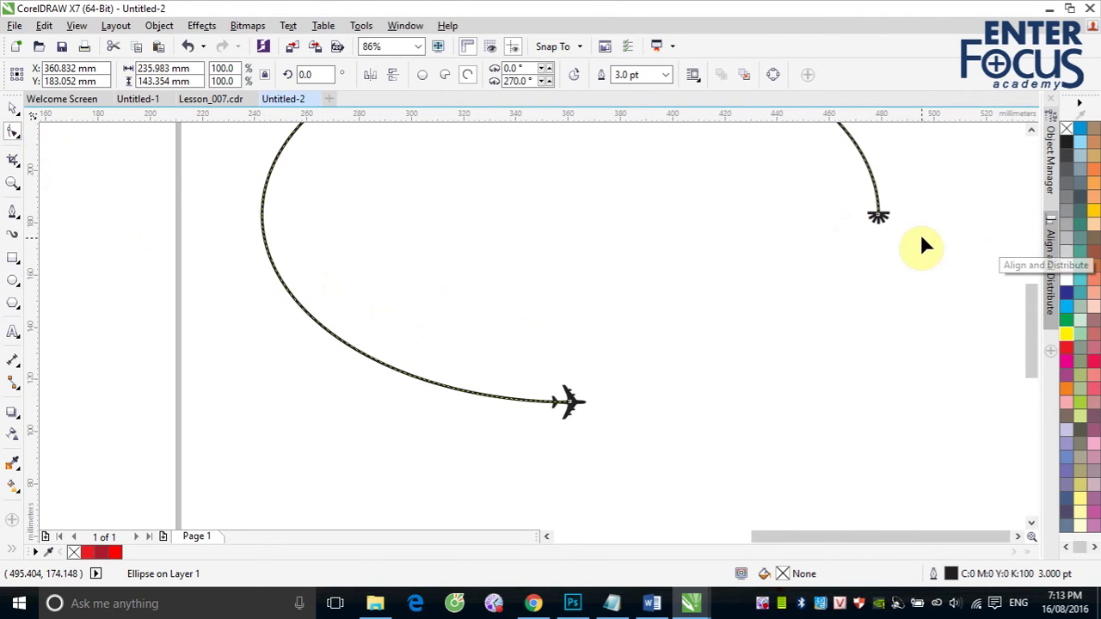
{"action": "left_click_drag", "start_coordinate": [877, 221], "coordinate": [684, 346]}
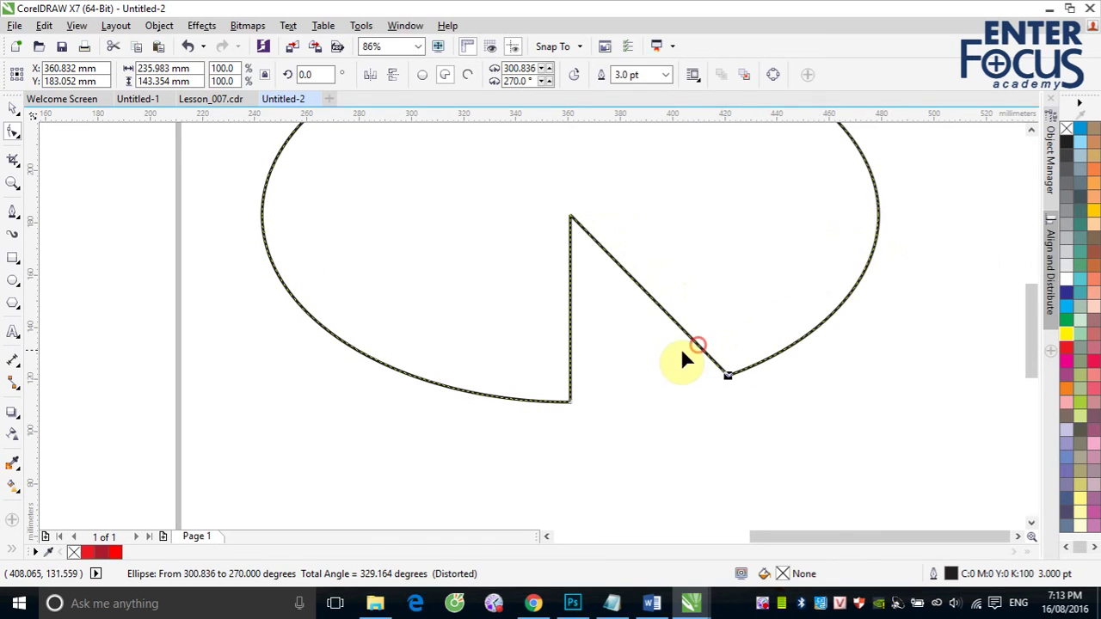
{"action": "left_click", "coordinate": [467, 75]}
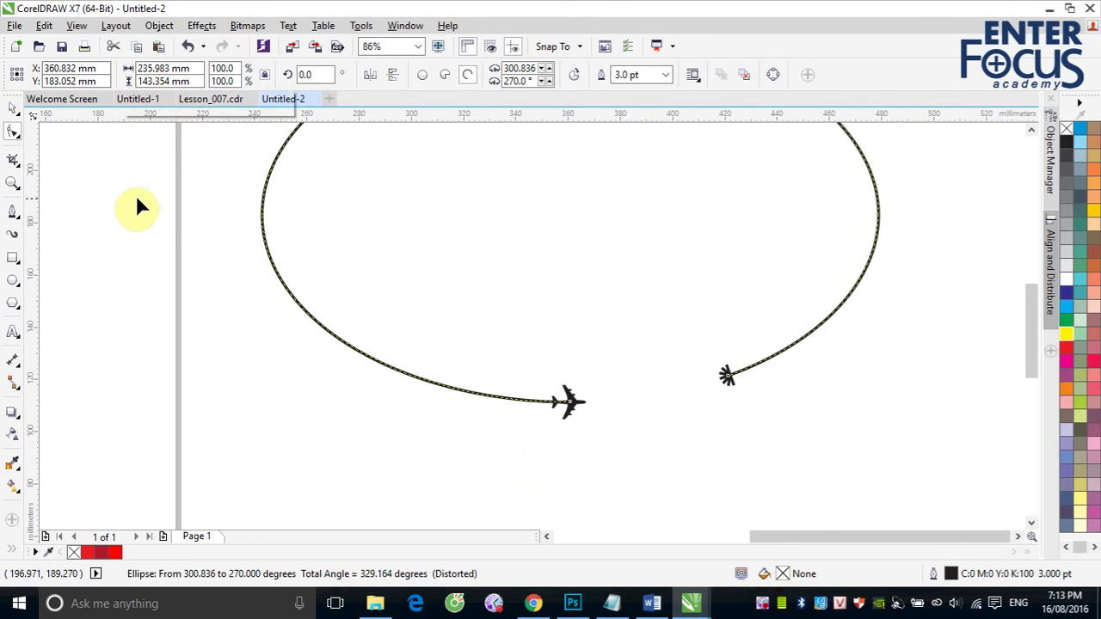
- Check the arrow-tipped ellipses in Lesson_007.cdr, and delete the open arc in Untitled-2
{"action": "left_click", "coordinate": [210, 99]}
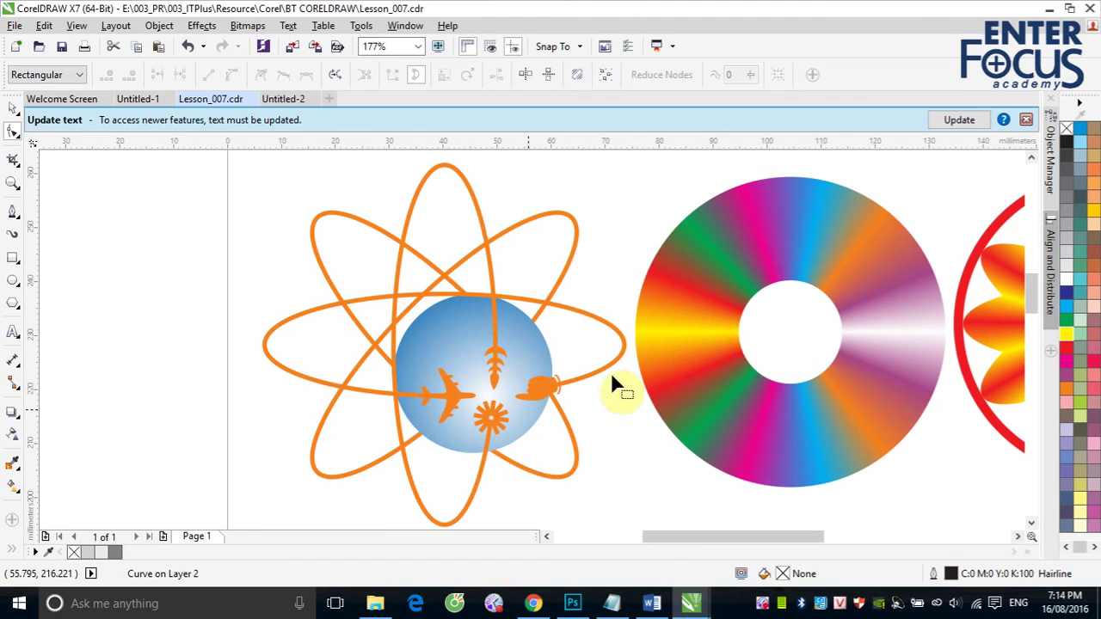
{"action": "left_click", "coordinate": [295, 97]}
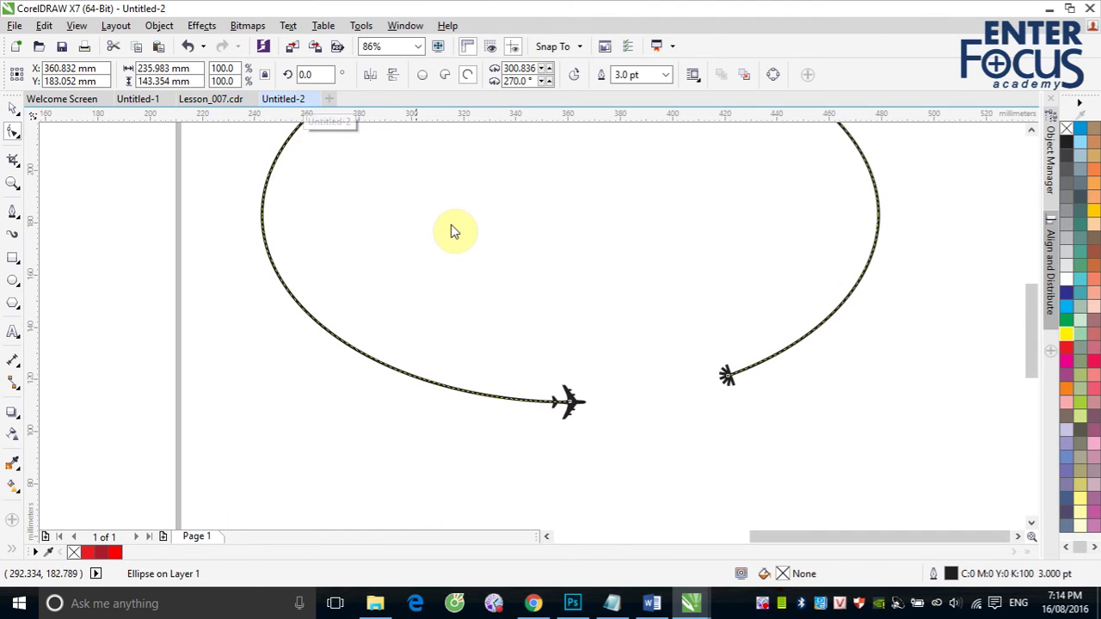
{"action": "left_click", "coordinate": [23, 113]}
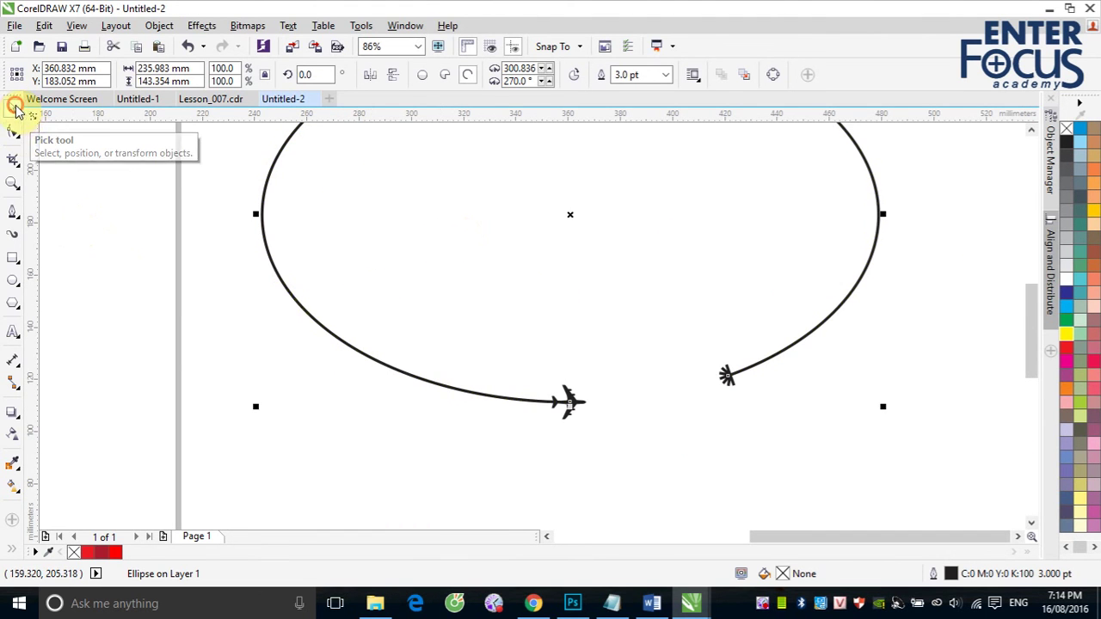
{"action": "left_click", "coordinate": [284, 337]}
{"action": "left_click", "coordinate": [332, 331]}
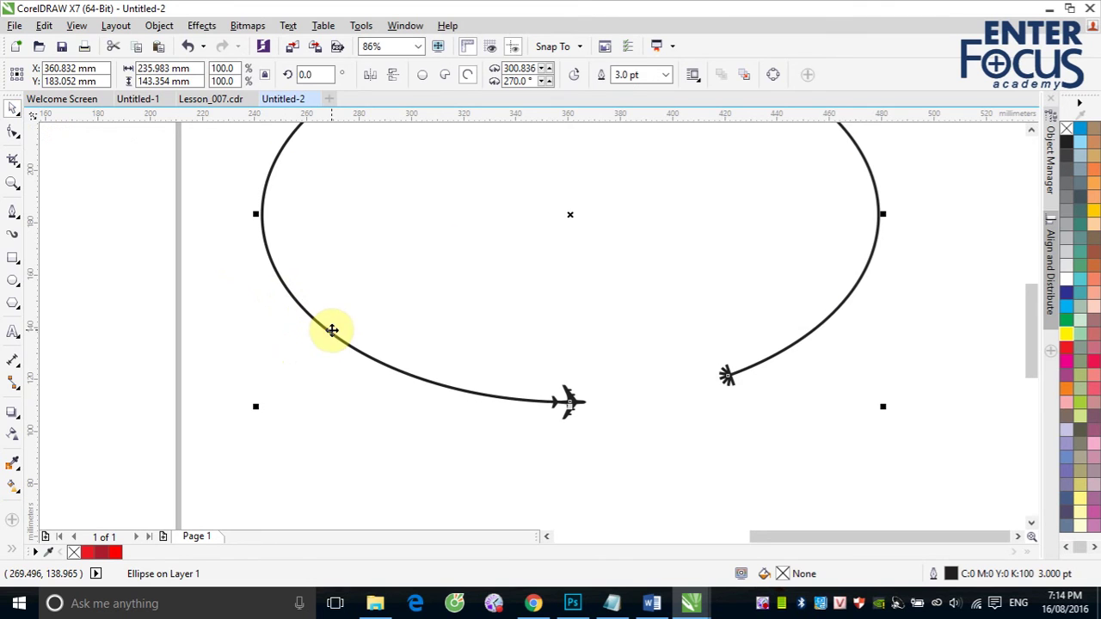
{"action": "key", "text": "Delete"}
- Draw a square about 92 mm wide in the empty area beside the page
{"action": "left_click", "coordinate": [13, 259]}
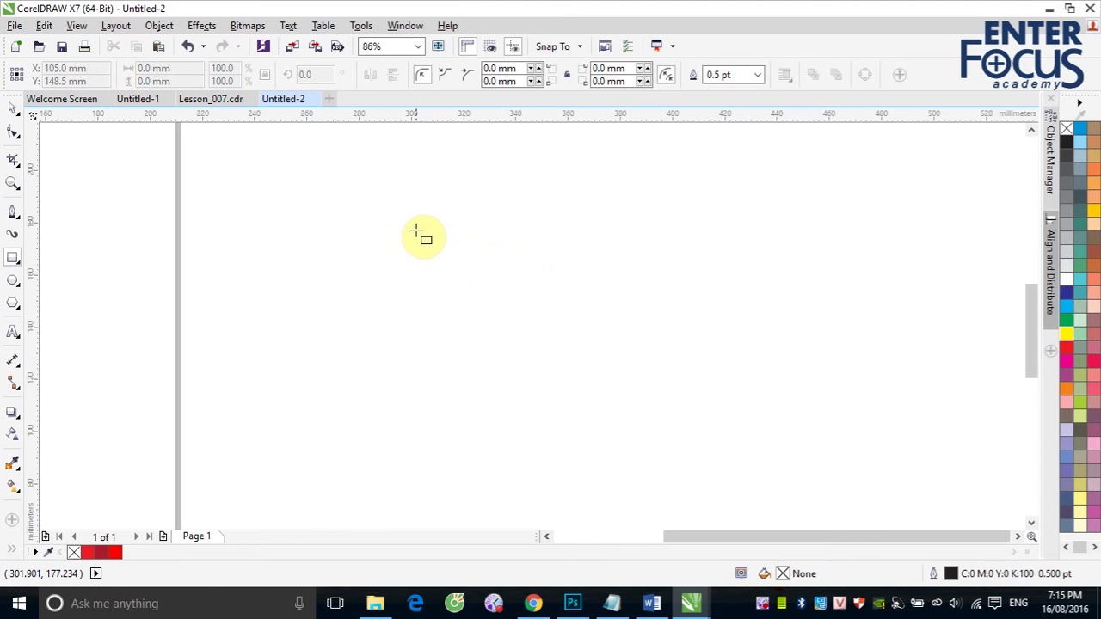
{"action": "left_click_drag", "start_coordinate": [416, 229], "coordinate": [656, 469]}
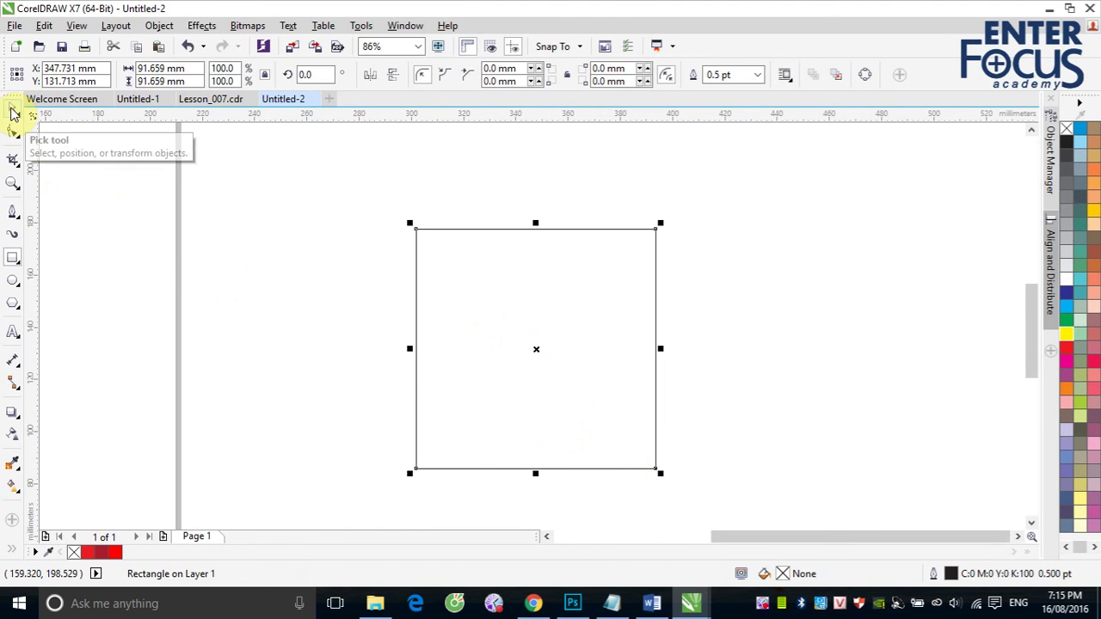
- Fill the square with red and remove its outline
{"action": "left_click", "coordinate": [12, 107]}
{"action": "left_click", "coordinate": [1067, 347]}
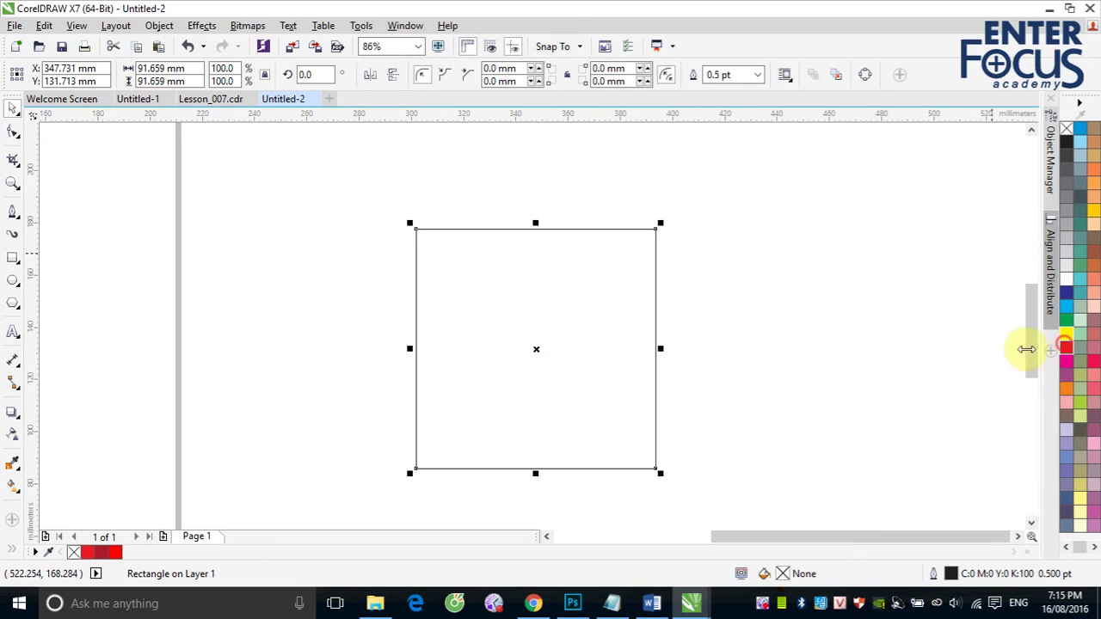
{"action": "right_click", "coordinate": [1069, 129]}
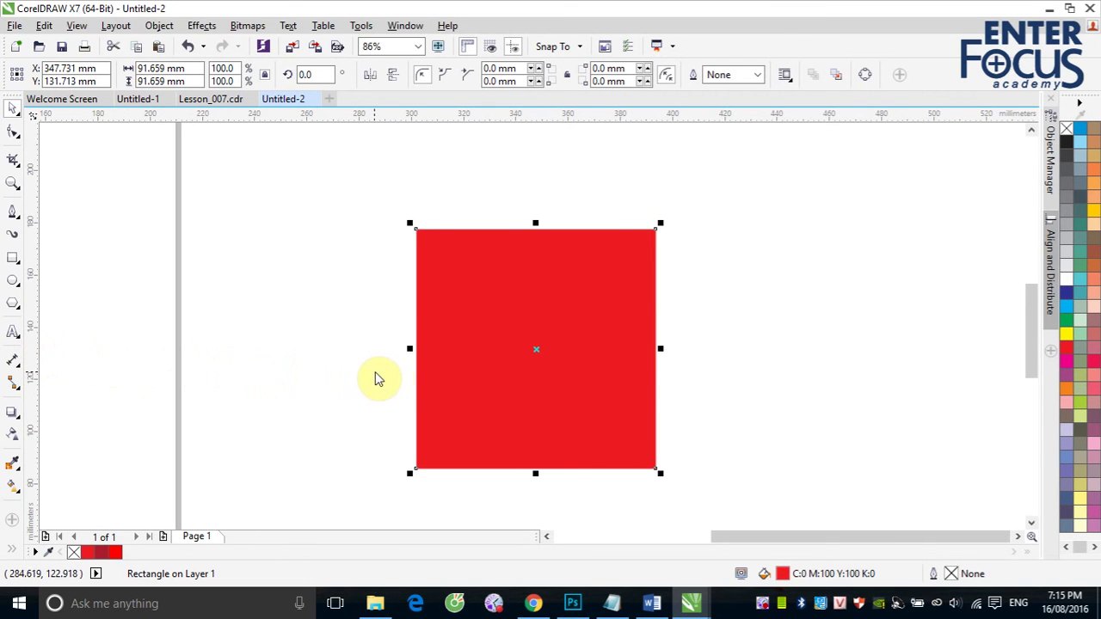
- Place two vertical and two horizontal guidelines exactly along the four edges of the red square
{"action": "left_click_drag", "start_coordinate": [413, 372], "coordinate": [416, 372]}
{"action": "left_click_drag", "start_coordinate": [521, 117], "coordinate": [544, 229]}
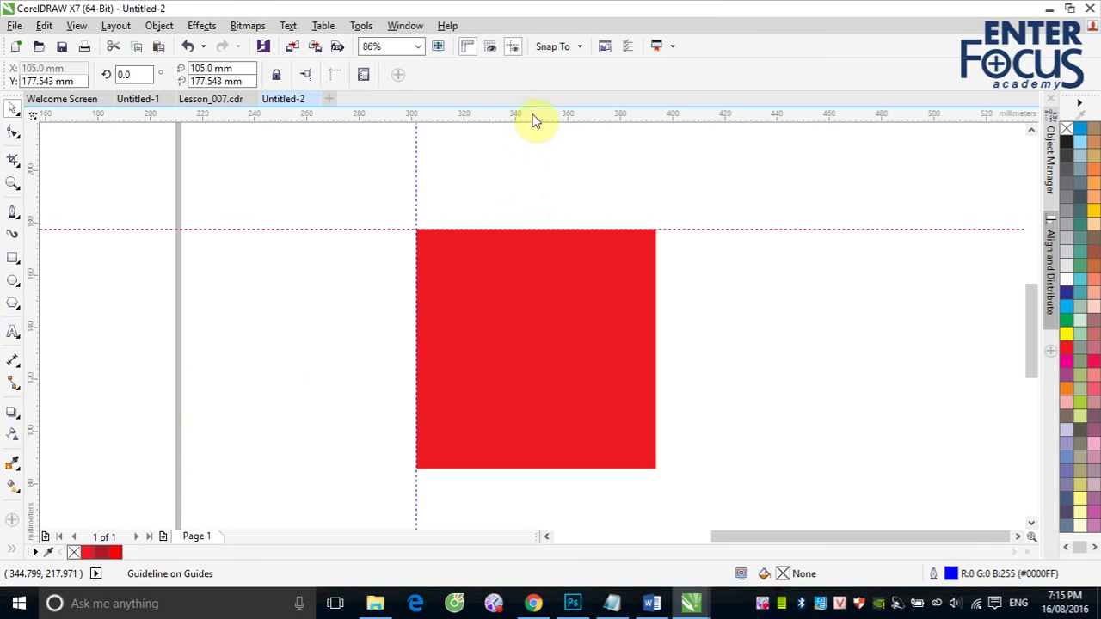
{"action": "left_click_drag", "start_coordinate": [532, 115], "coordinate": [544, 471]}
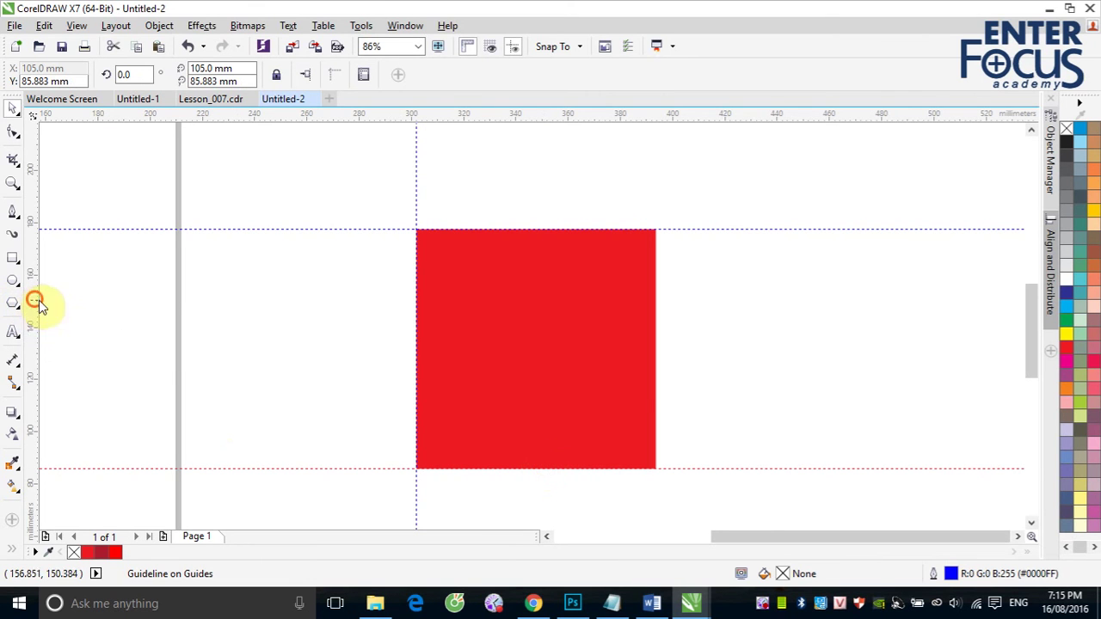
{"action": "left_click_drag", "start_coordinate": [34, 302], "coordinate": [655, 373]}
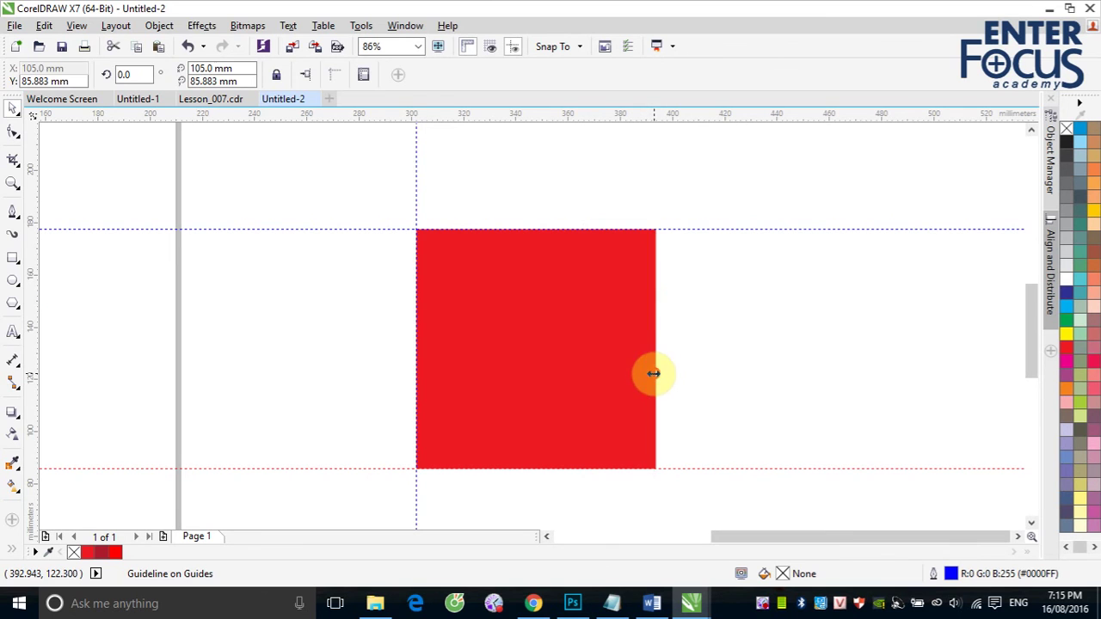
{"action": "left_click", "coordinate": [656, 372]}
{"action": "left_click", "coordinate": [678, 197]}
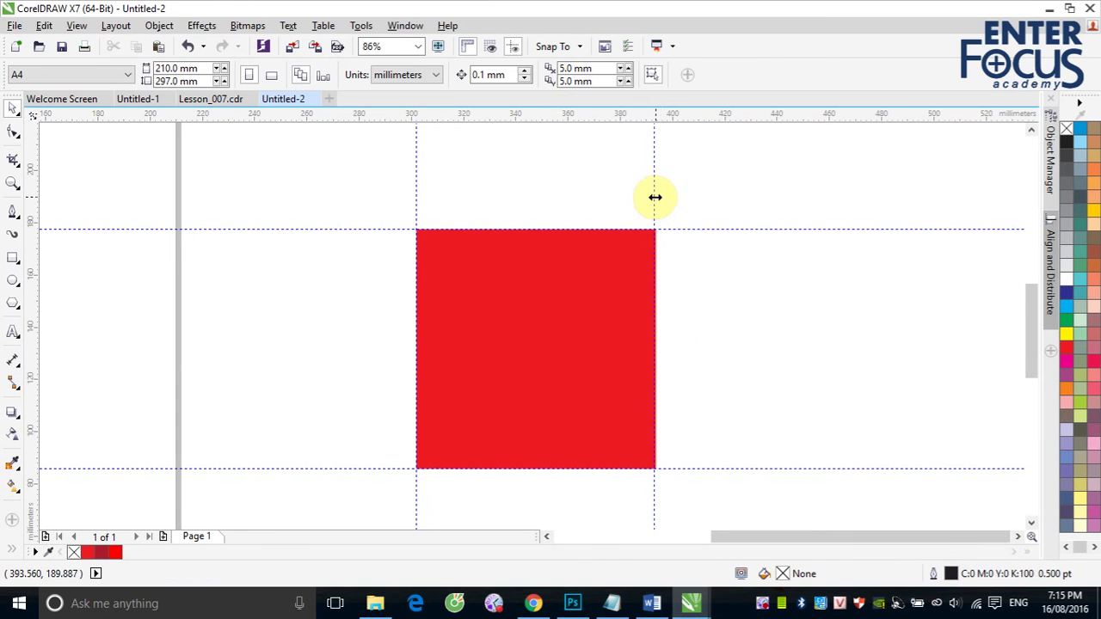
{"action": "left_click", "coordinate": [654, 197]}
{"action": "left_click_drag", "start_coordinate": [654, 197], "coordinate": [656, 202]}
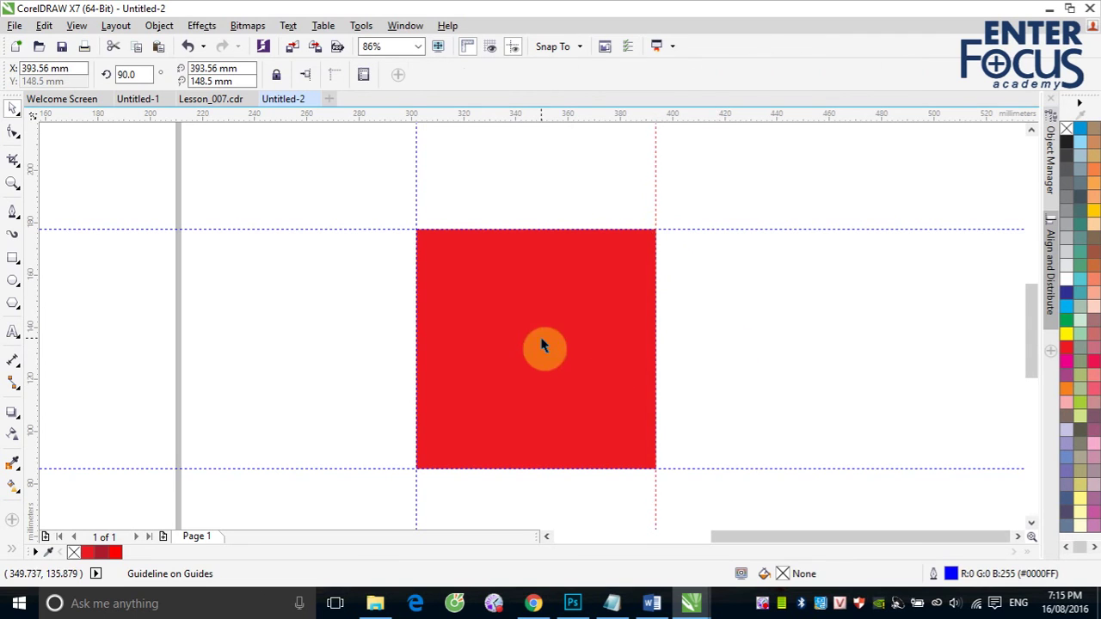
- Give the red square a black outline, trying a width of 10 pt before setting it to 36 pt
{"action": "left_click", "coordinate": [545, 347]}
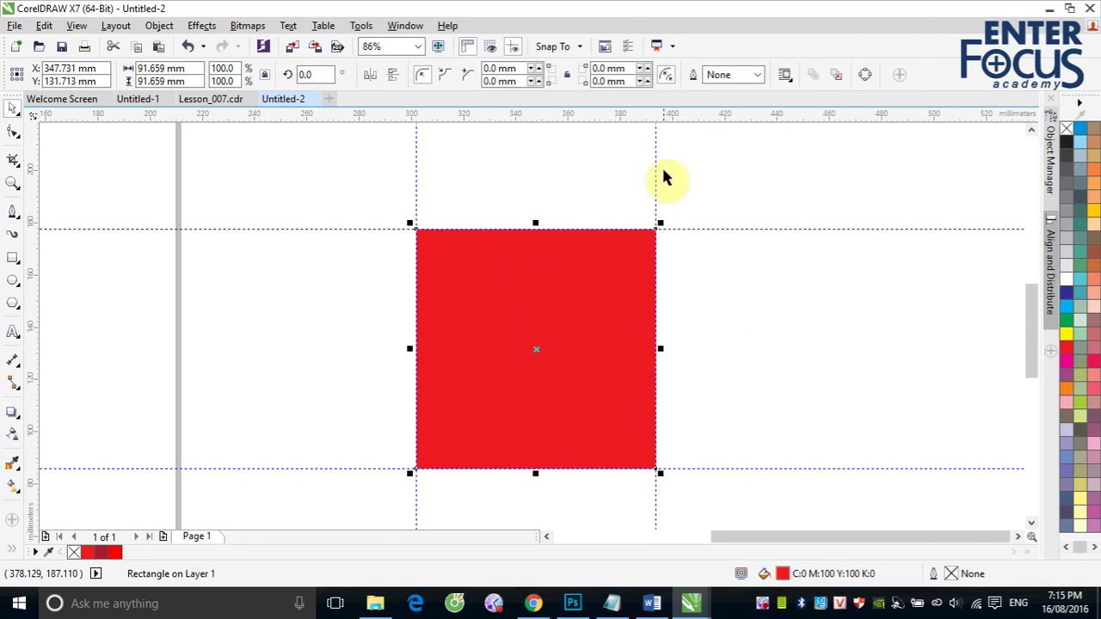
{"action": "right_click", "coordinate": [1070, 149]}
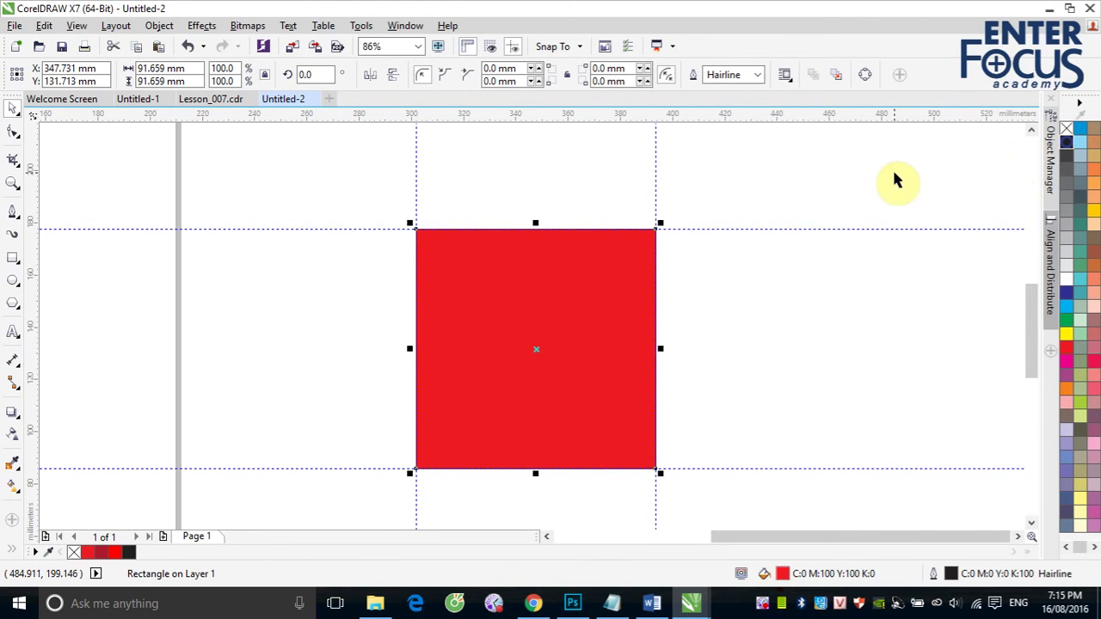
{"action": "left_click", "coordinate": [761, 75]}
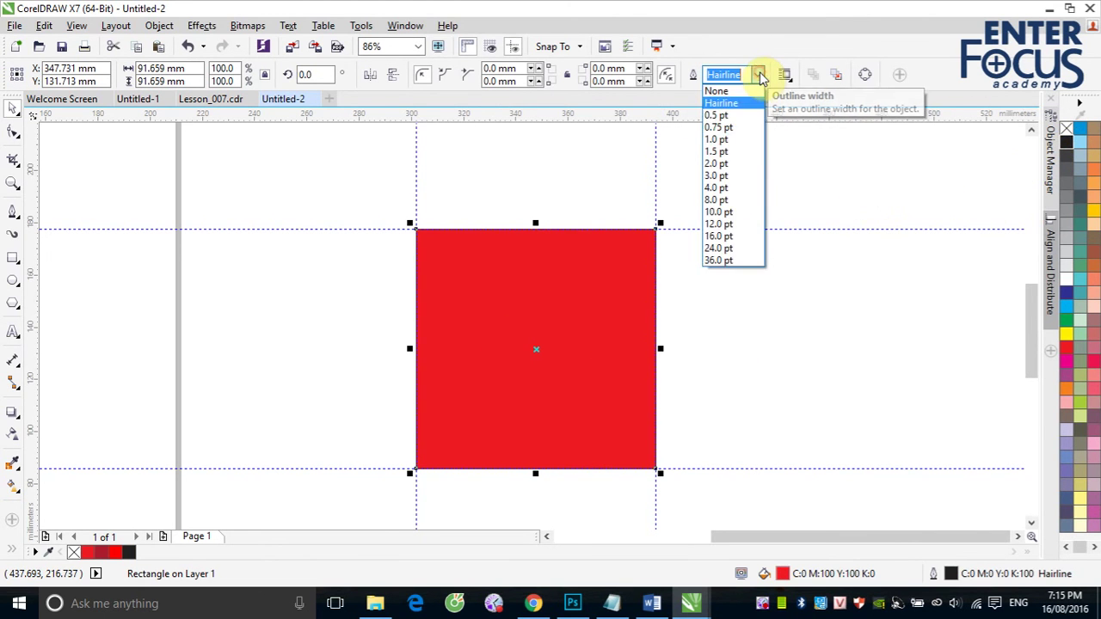
{"action": "left_click", "coordinate": [733, 211]}
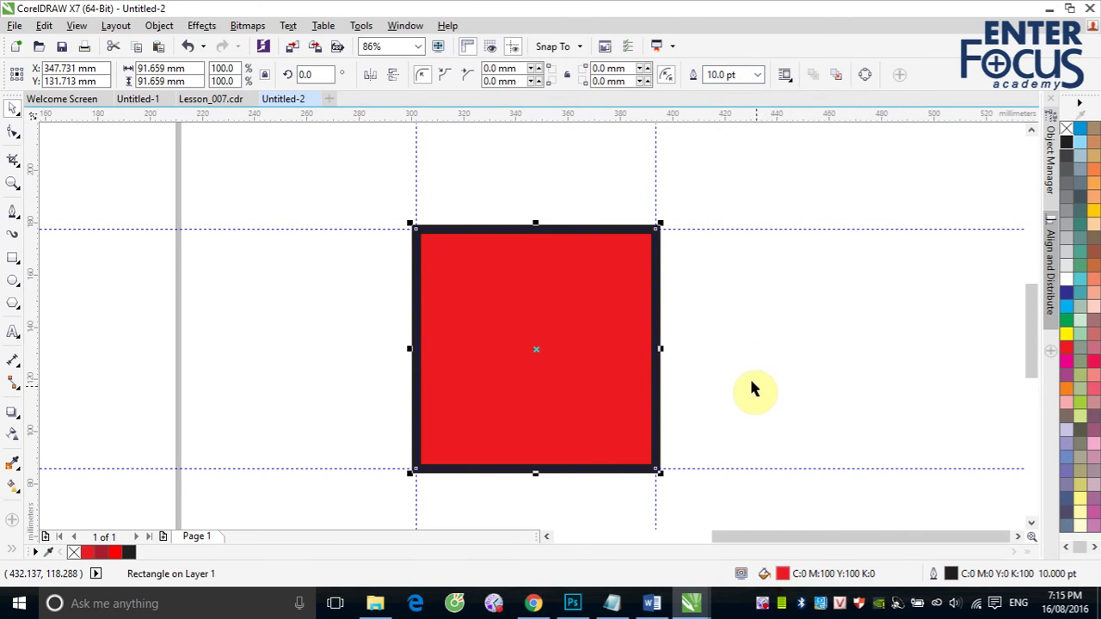
{"action": "left_click", "coordinate": [761, 75]}
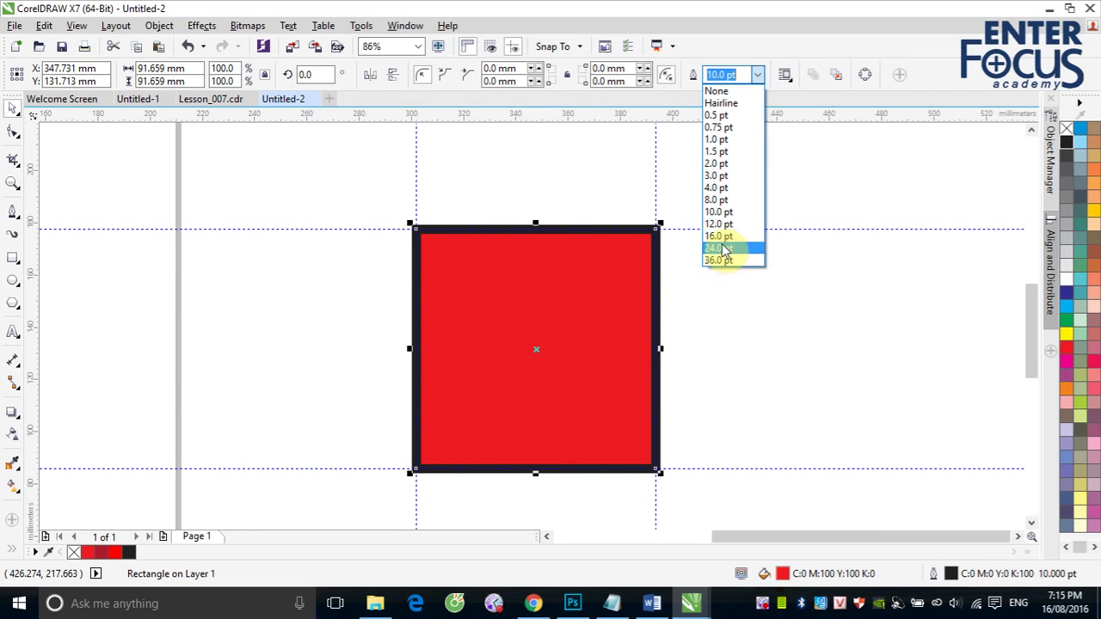
{"action": "left_click", "coordinate": [719, 261]}
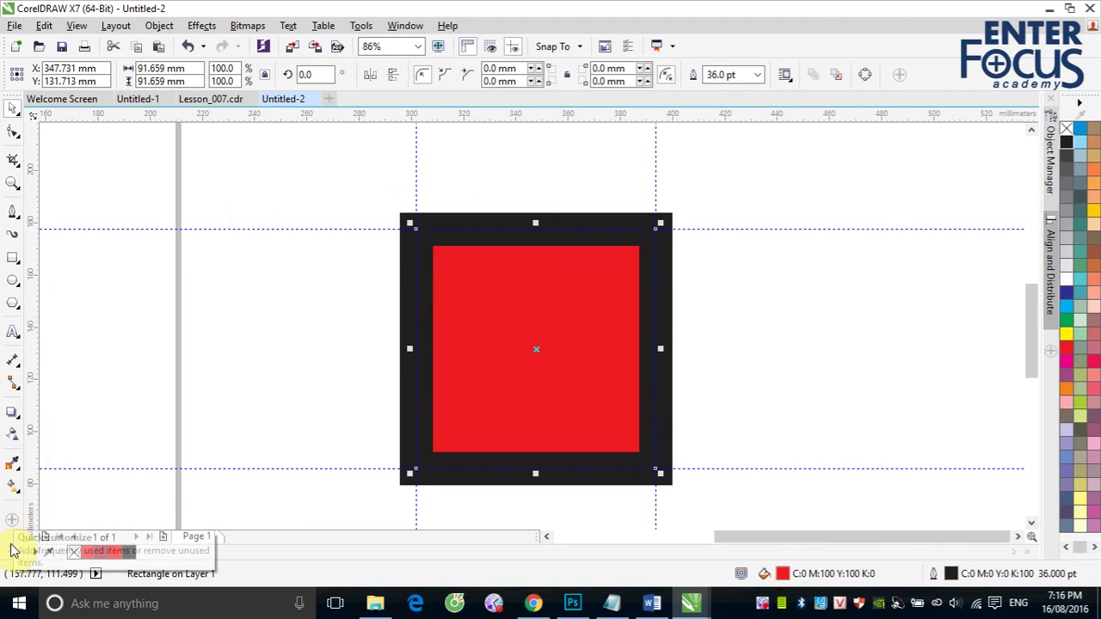
- Set the square's outline to lie behind its fill in the Outline Pen settings
{"action": "left_click", "coordinate": [13, 487]}
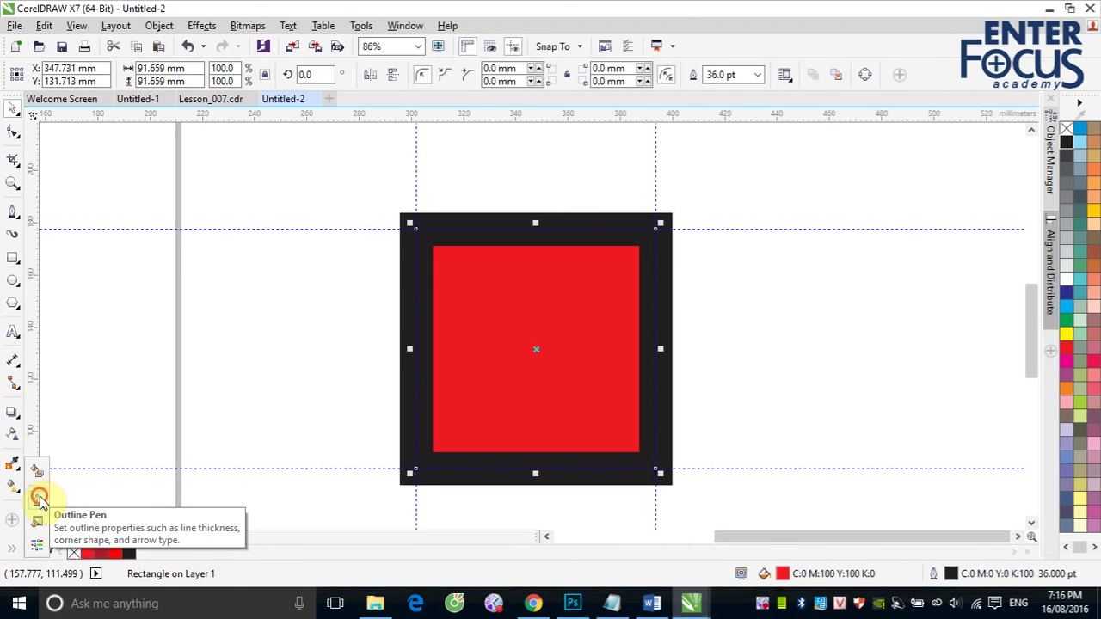
{"action": "left_click", "coordinate": [39, 497]}
{"action": "left_click", "coordinate": [115, 336]}
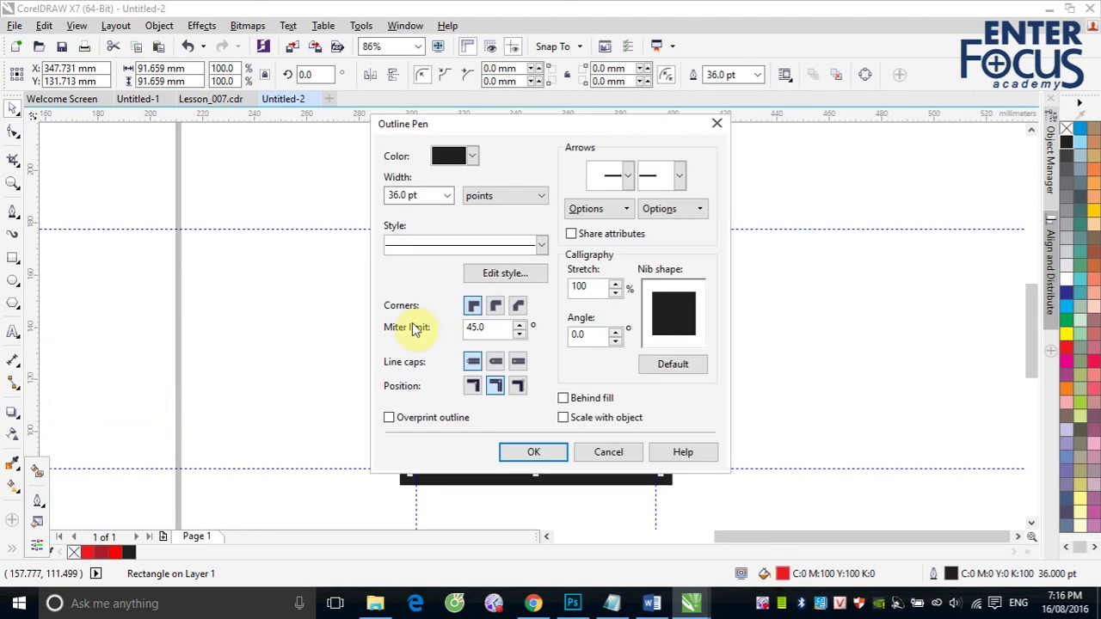
{"action": "left_click", "coordinate": [564, 399]}
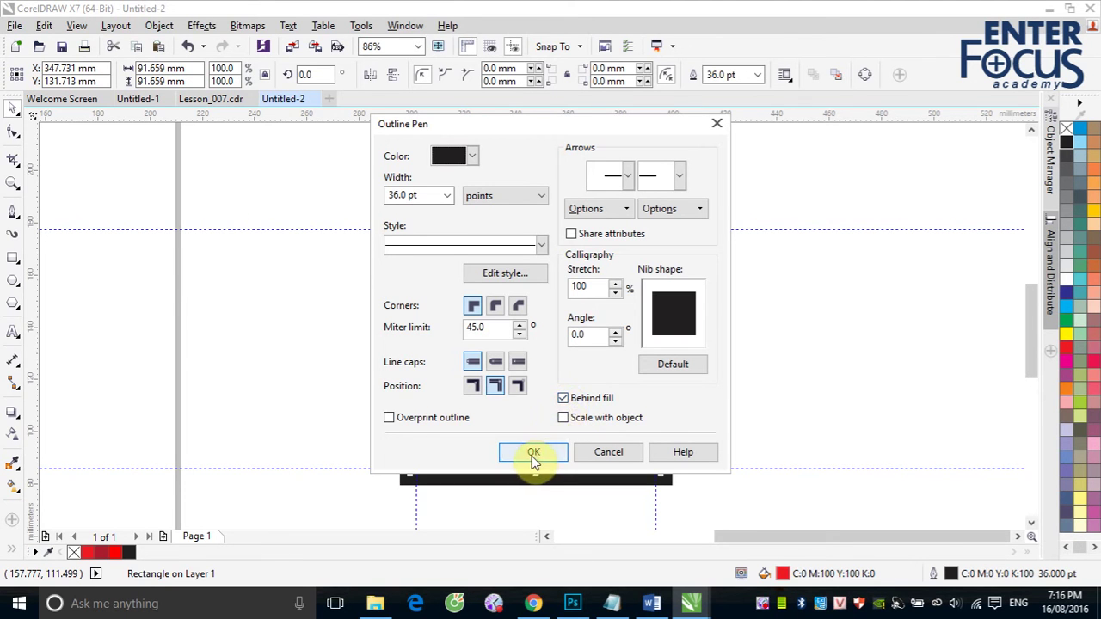
{"action": "left_click", "coordinate": [534, 458]}
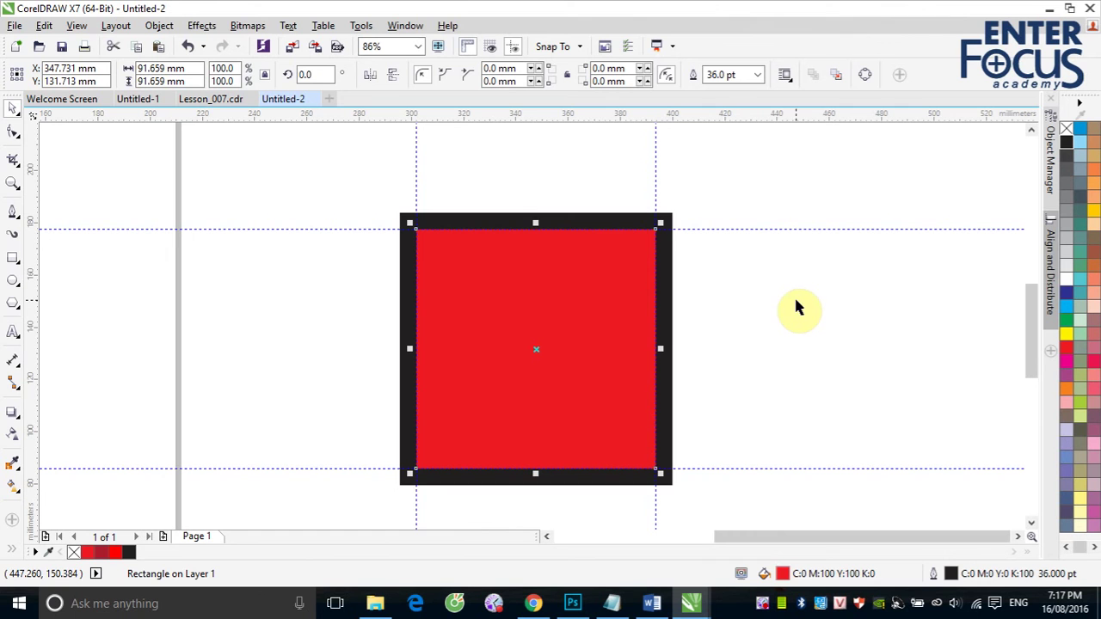
- Duplicate the square to its right, scale the copy down to about 29 mm and move it to the original's upper-right corner
{"action": "left_click", "coordinate": [575, 305]}
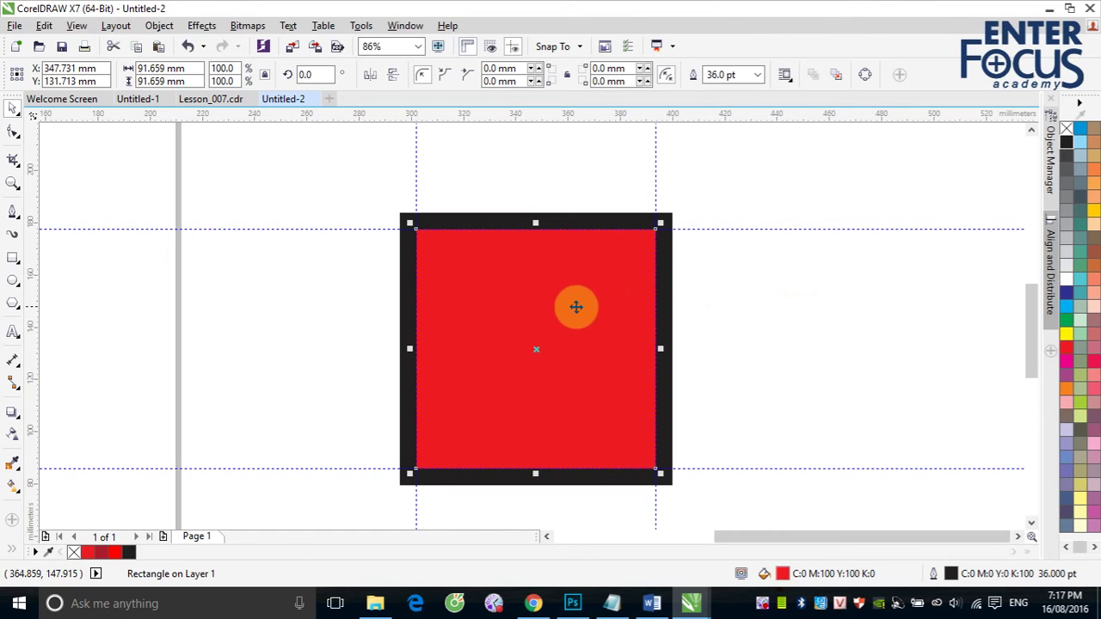
{"action": "left_click", "coordinate": [790, 252]}
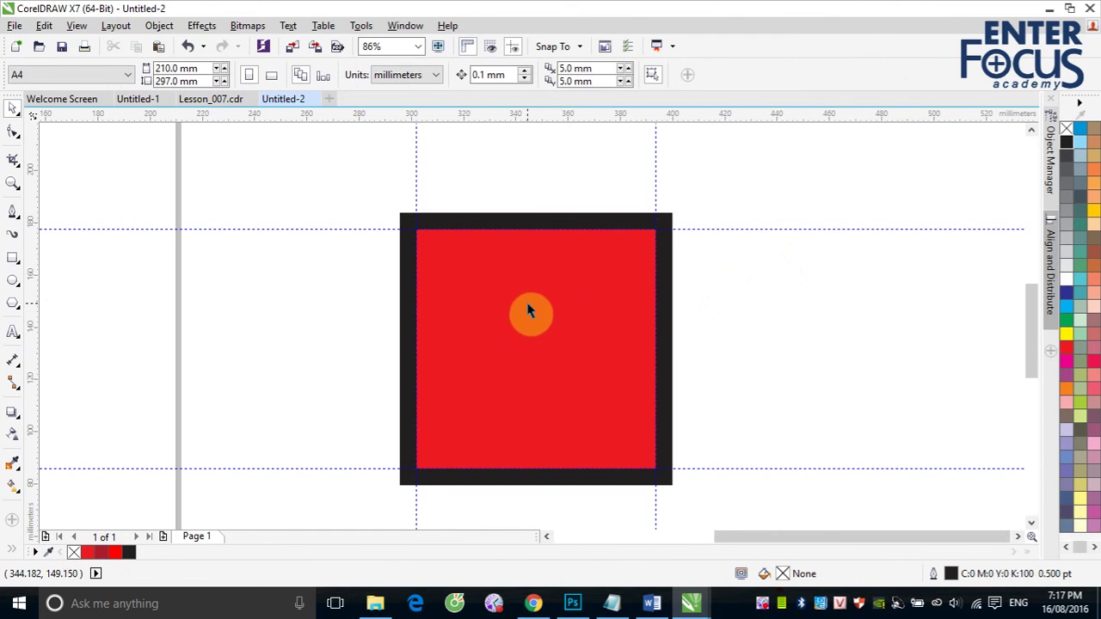
{"action": "left_click_drag", "start_coordinate": [521, 322], "coordinate": [827, 327]}
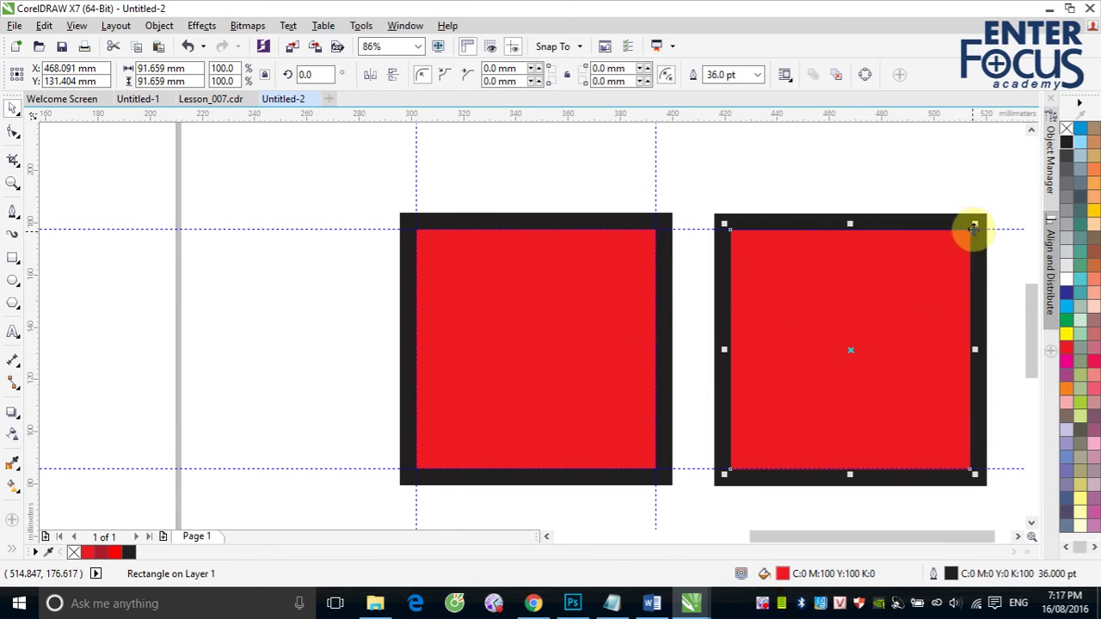
{"action": "left_click_drag", "start_coordinate": [973, 227], "coordinate": [828, 387]}
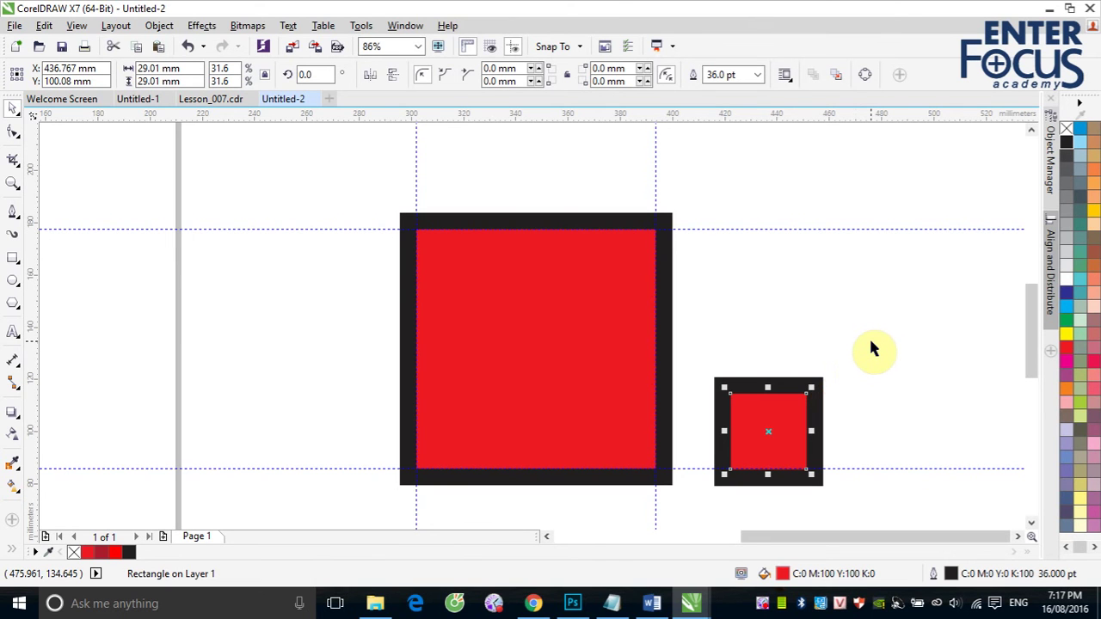
{"action": "left_click_drag", "start_coordinate": [771, 424], "coordinate": [708, 152]}
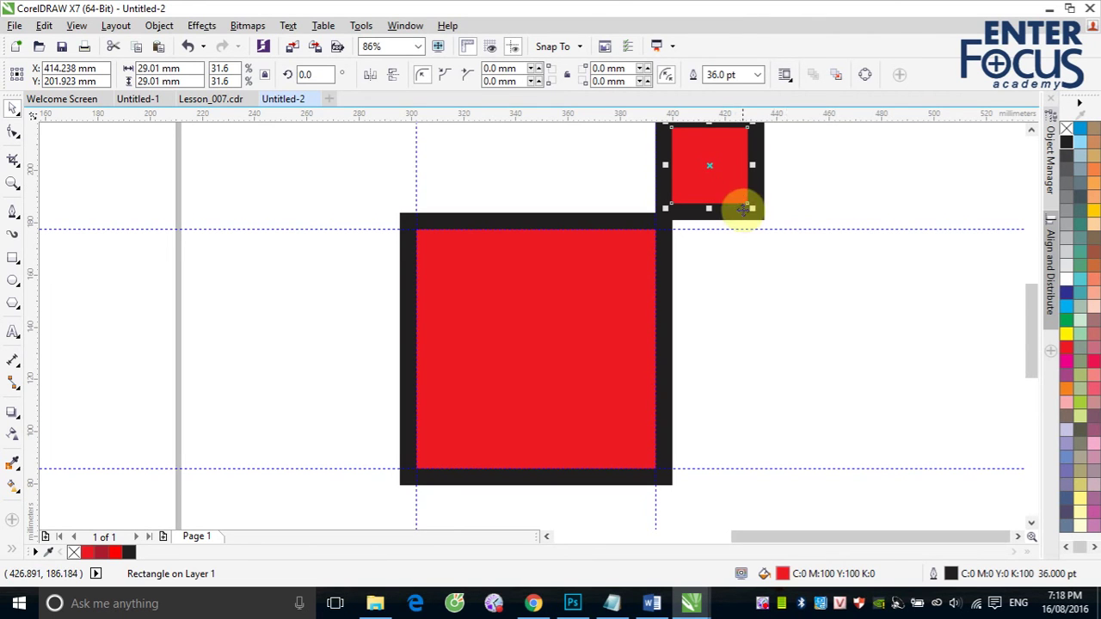
- Enlarge the small copy to about 476 mm square and shift it clear of the original square
{"action": "scroll", "coordinate": [737, 206], "scroll_direction": "down", "scroll_amount": 4}
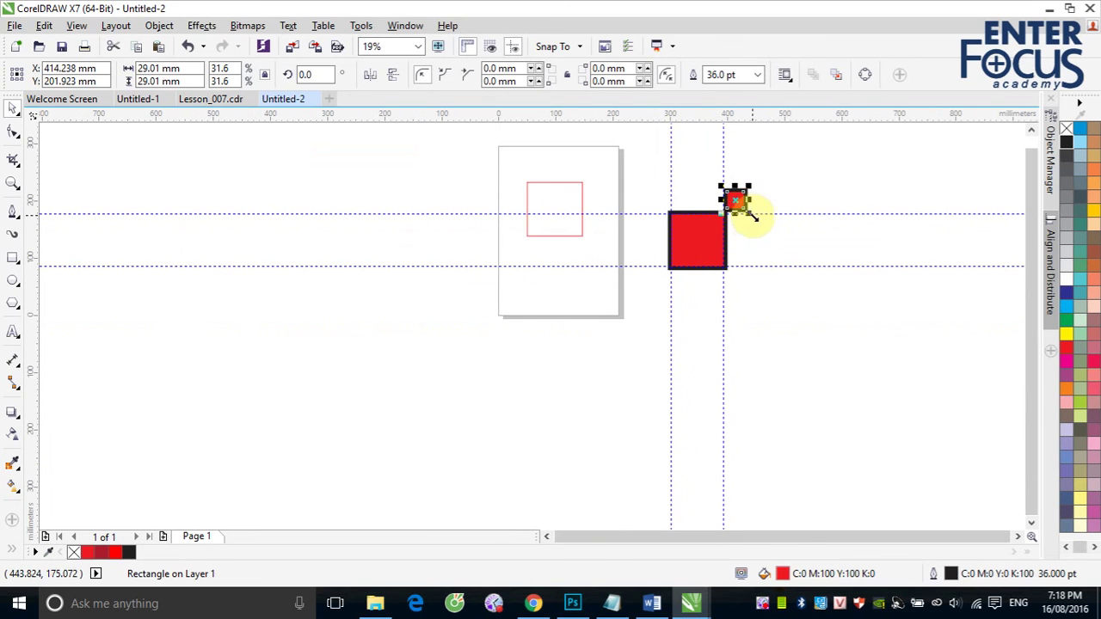
{"action": "left_click_drag", "start_coordinate": [741, 210], "coordinate": [1005, 488]}
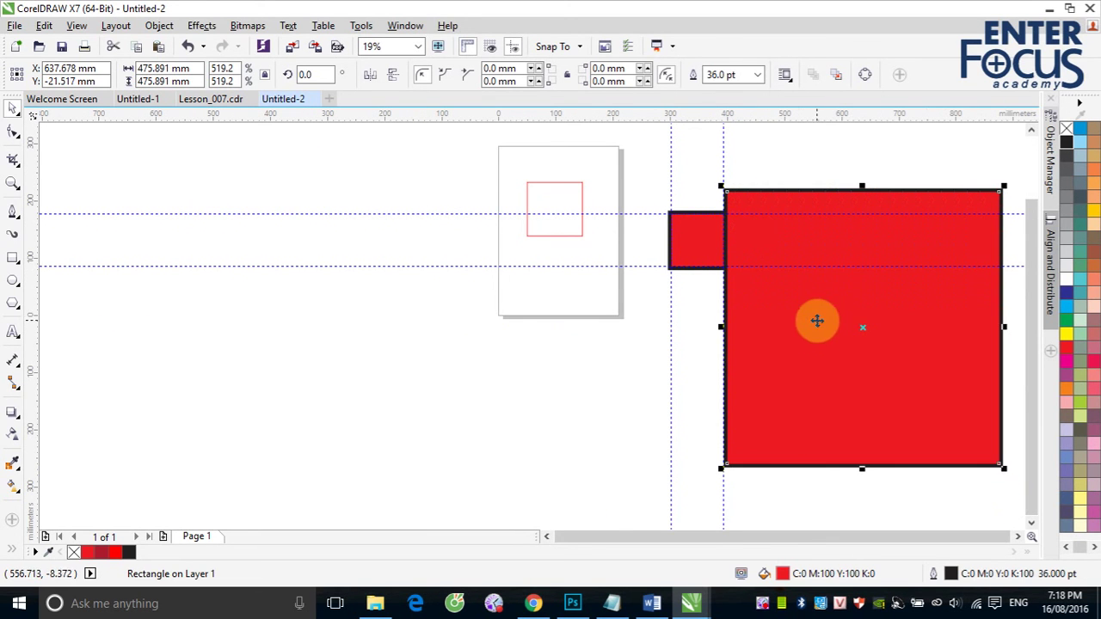
{"action": "left_click_drag", "start_coordinate": [816, 315], "coordinate": [837, 336]}
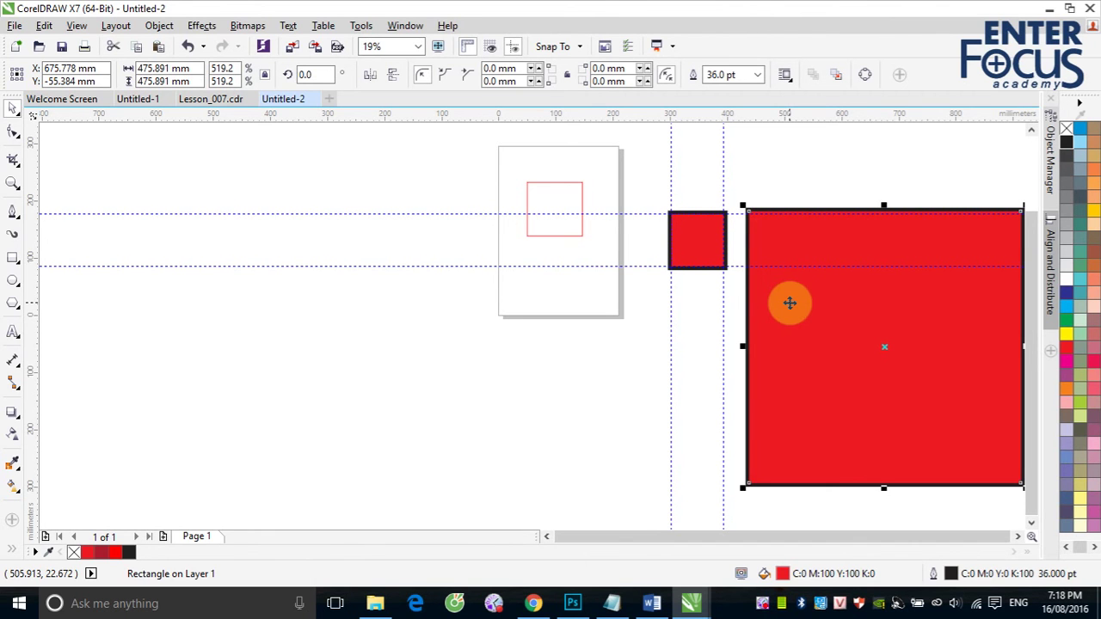
- Turn on Scale with object for the original square's outline in the Outline Pen settings
{"action": "left_click", "coordinate": [691, 241]}
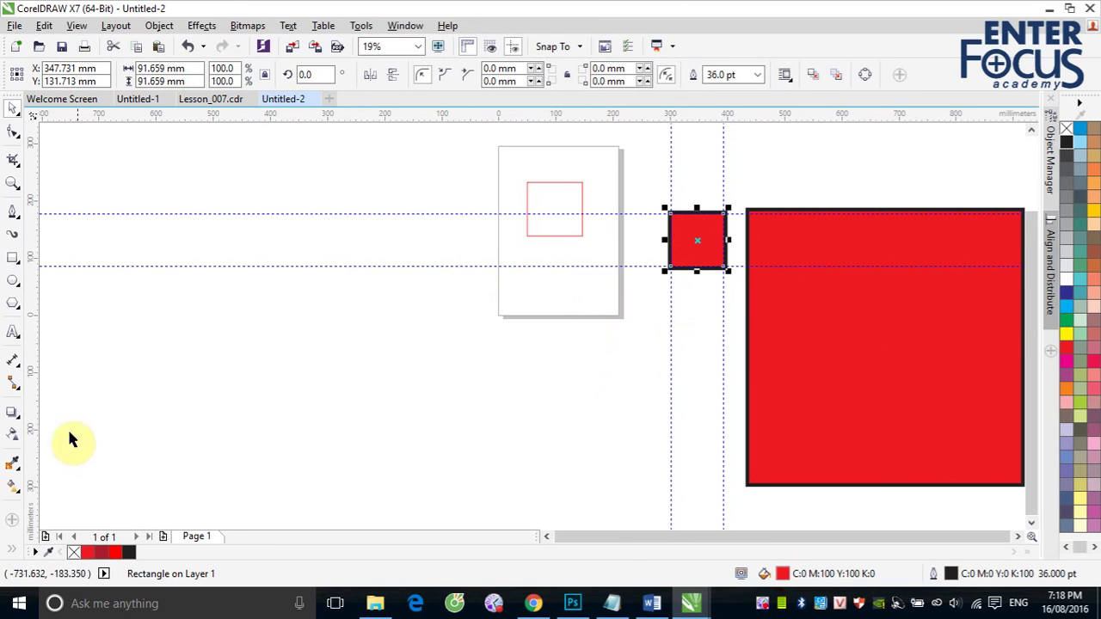
{"action": "left_click", "coordinate": [10, 551]}
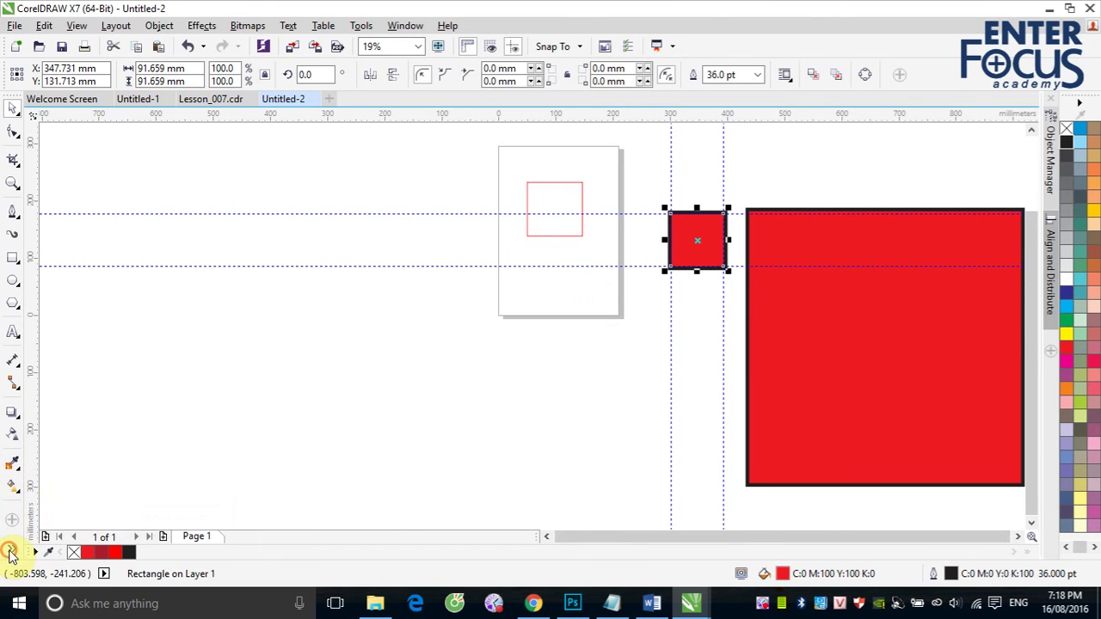
{"action": "left_click", "coordinate": [37, 500]}
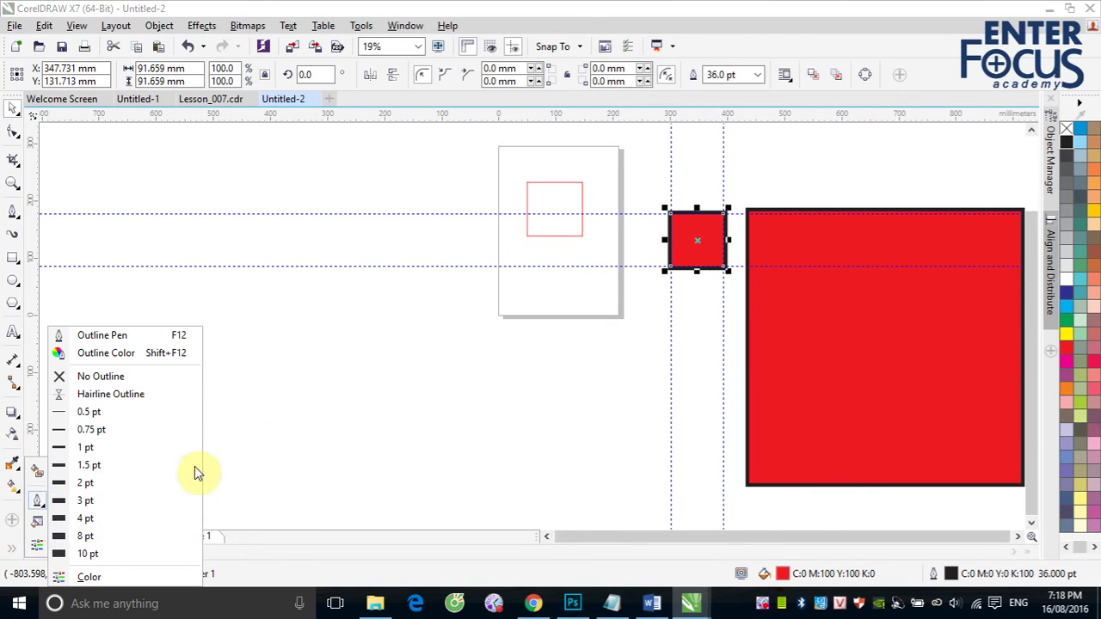
{"action": "left_click", "coordinate": [119, 335]}
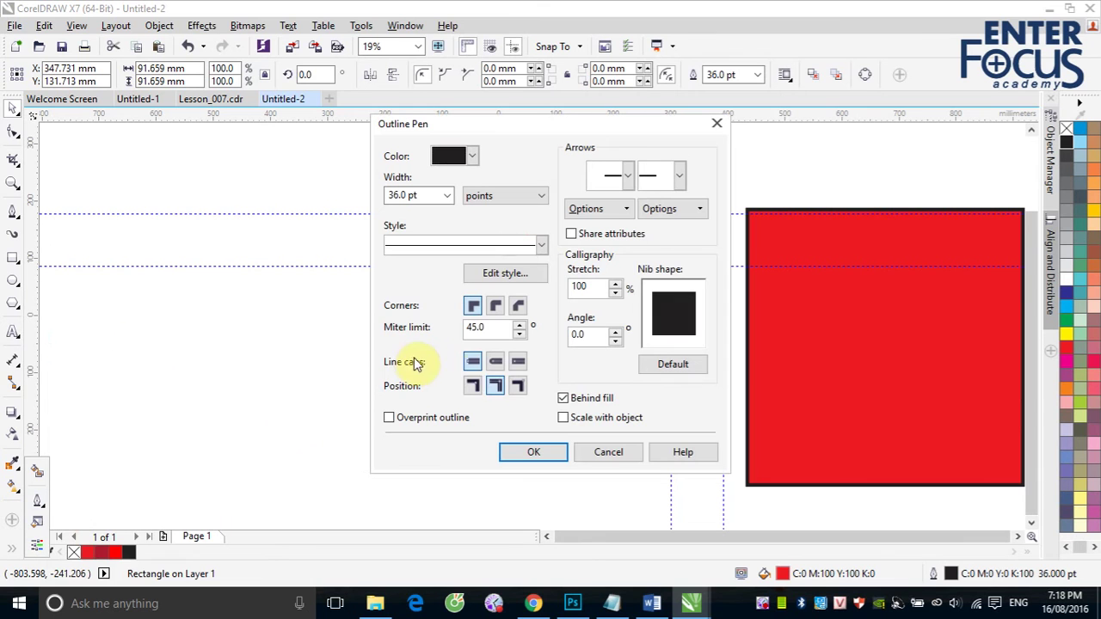
{"action": "left_click", "coordinate": [564, 419]}
{"action": "left_click", "coordinate": [537, 454]}
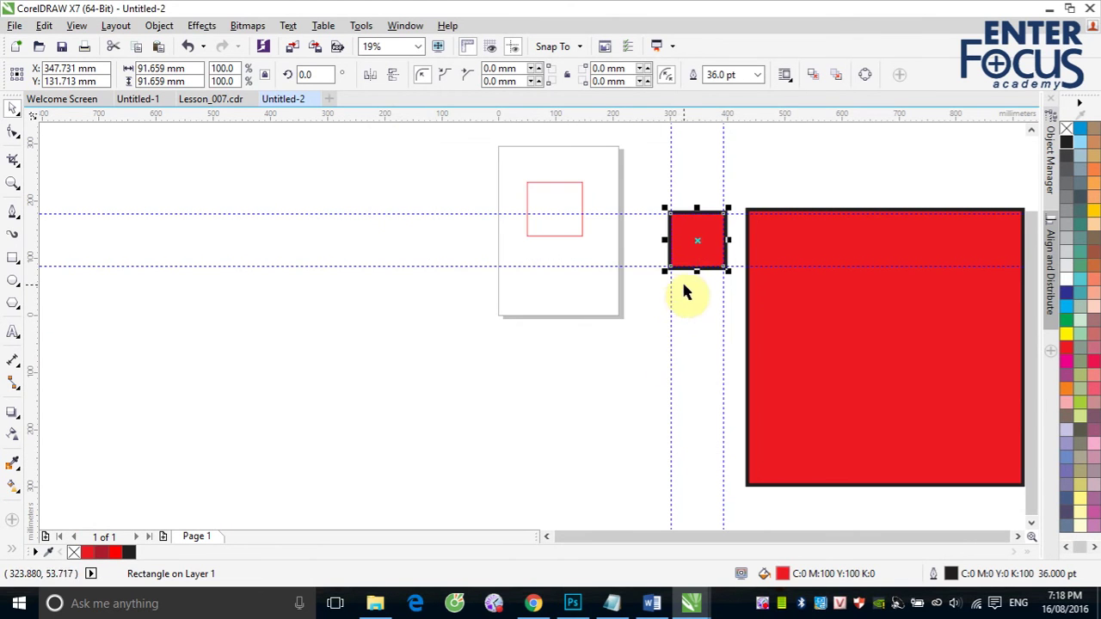
- Duplicate the original square to the lower left of the page and scale the copy down to about 47 mm
{"action": "left_click_drag", "start_coordinate": [694, 241], "coordinate": [426, 337]}
{"action": "right_click", "coordinate": [424, 341]}
{"action": "left_click", "coordinate": [474, 419]}
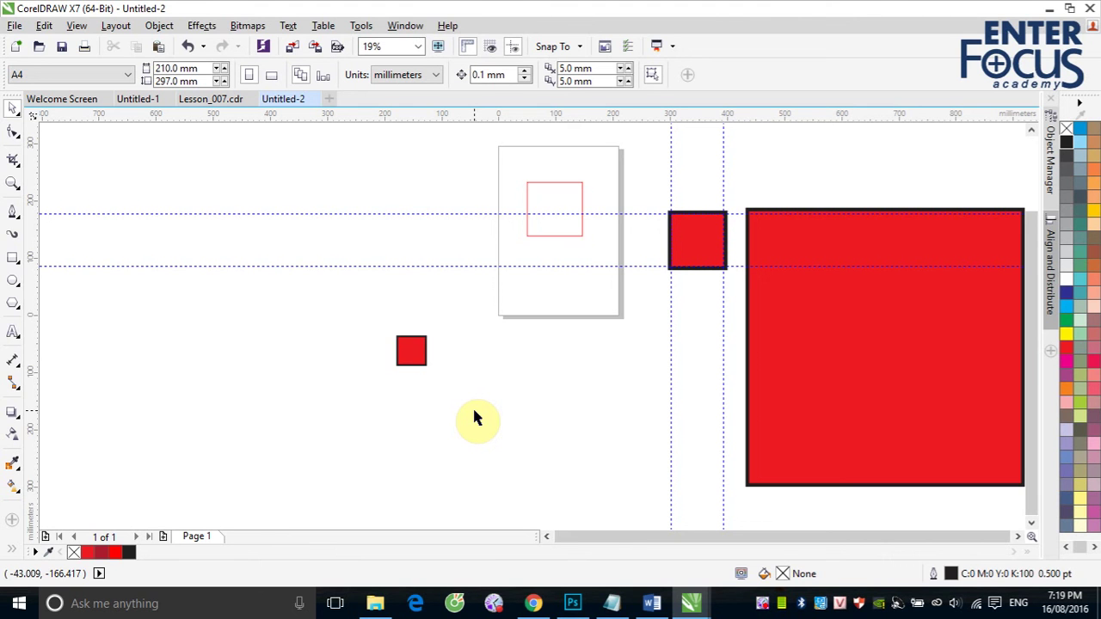
- Enlarge the small lower-left copy to about 267 mm square and examine the outline at its upper-left corner
{"action": "left_click", "coordinate": [411, 351]}
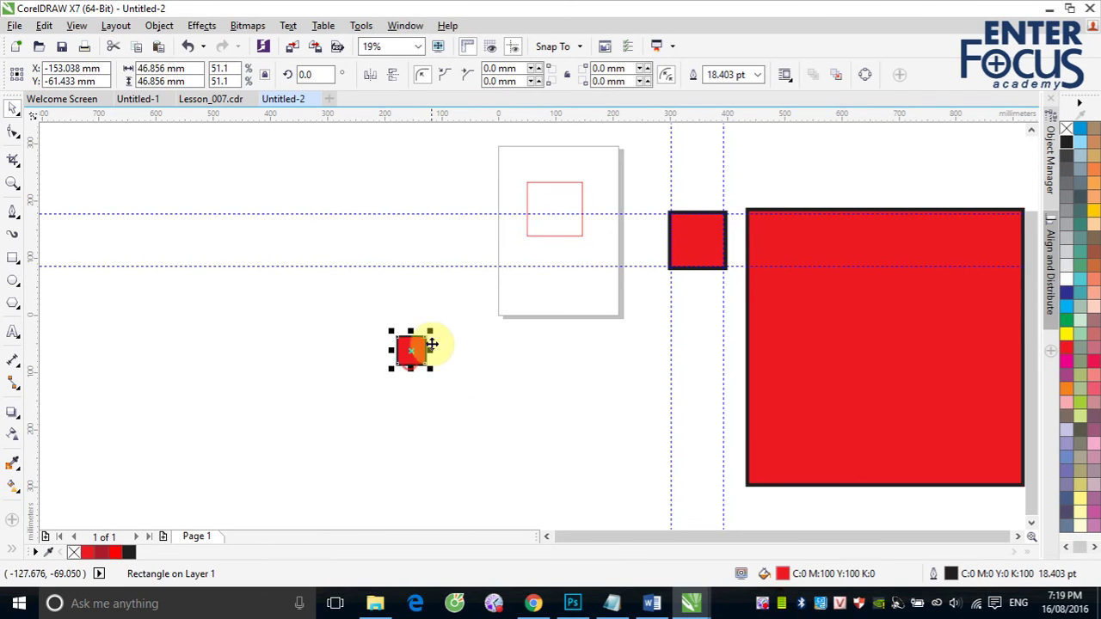
{"action": "left_click_drag", "start_coordinate": [428, 335], "coordinate": [557, 207]}
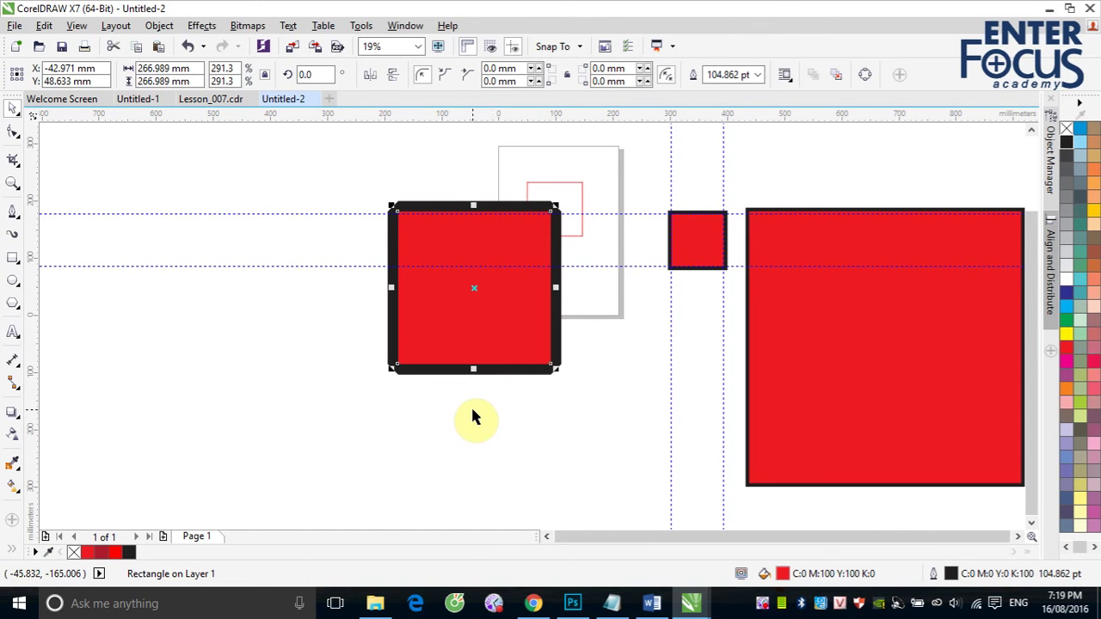
{"action": "key", "text": "z"}
{"action": "left_click_drag", "start_coordinate": [376, 193], "coordinate": [466, 235]}
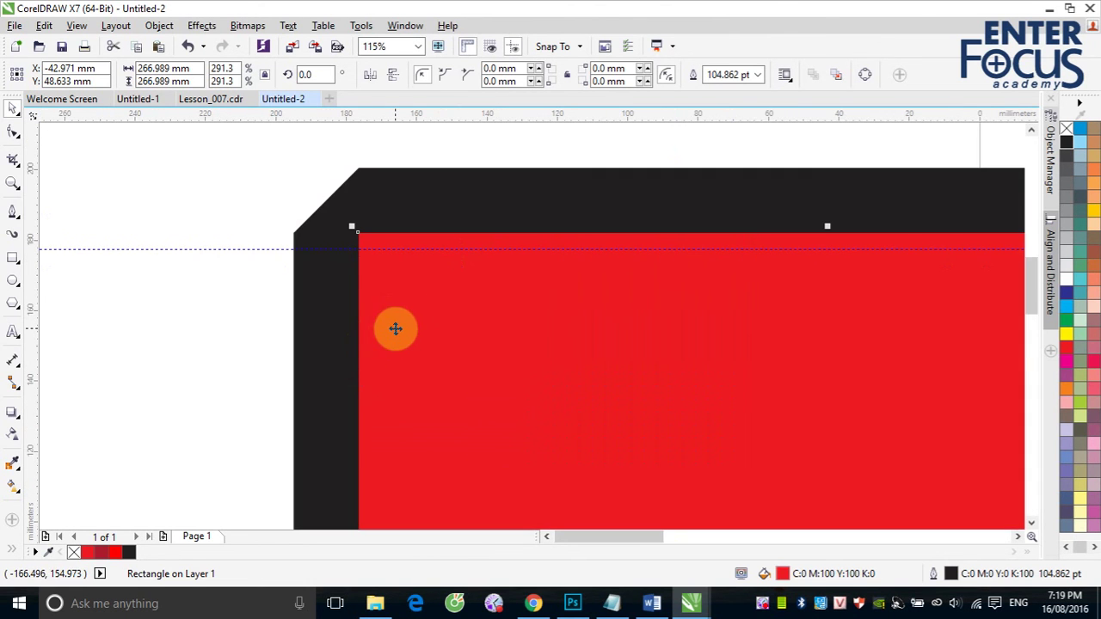
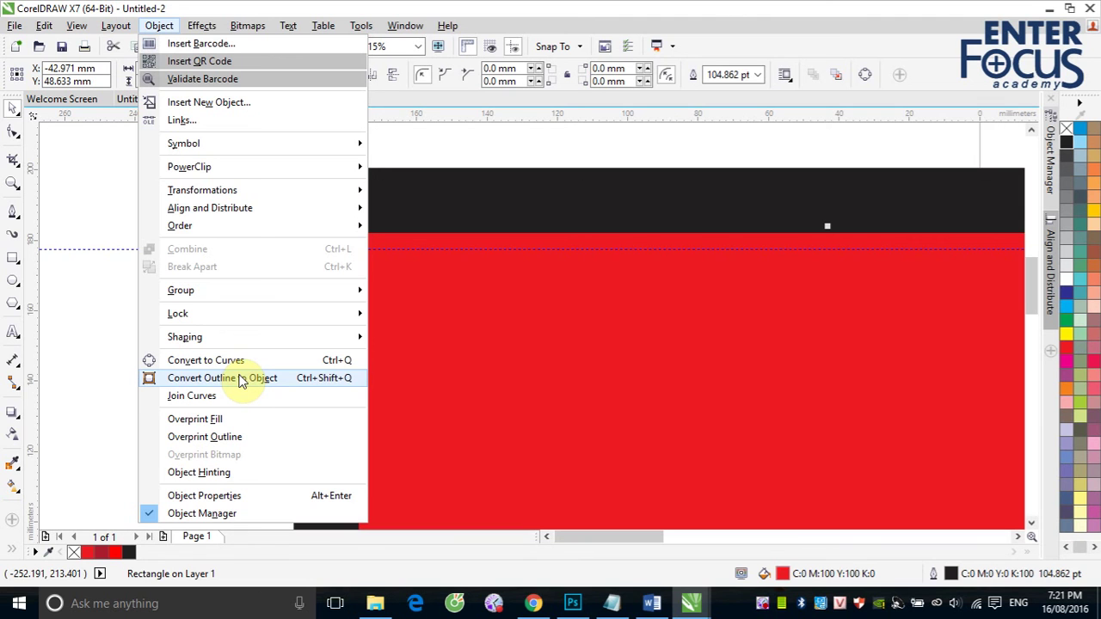
- Convert the lower-left square's outline to an object, pull the red fill out of the black frame and return it to its place
{"action": "left_click", "coordinate": [241, 380]}
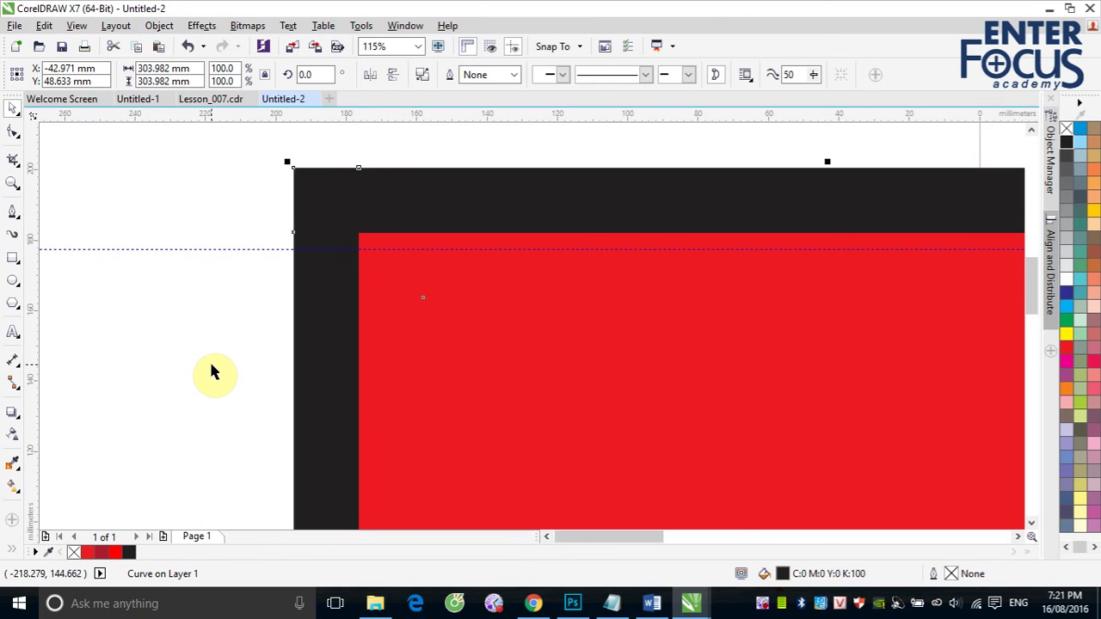
{"action": "scroll", "coordinate": [211, 366], "scroll_direction": "down", "scroll_amount": 6}
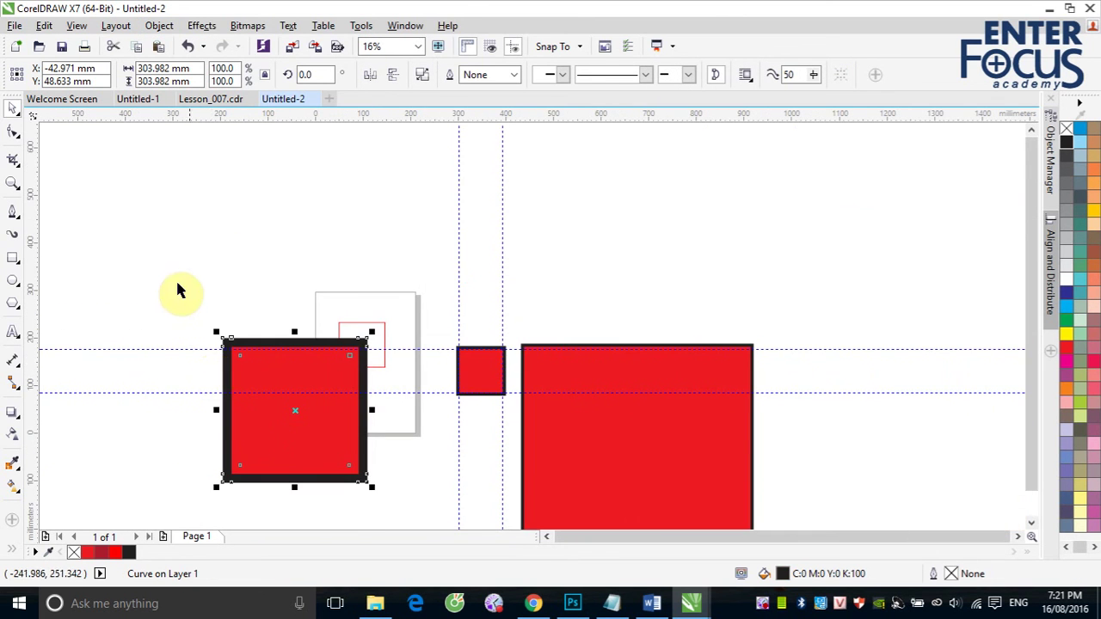
{"action": "left_click", "coordinate": [283, 386]}
{"action": "left_click_drag", "start_coordinate": [275, 393], "coordinate": [156, 248]}
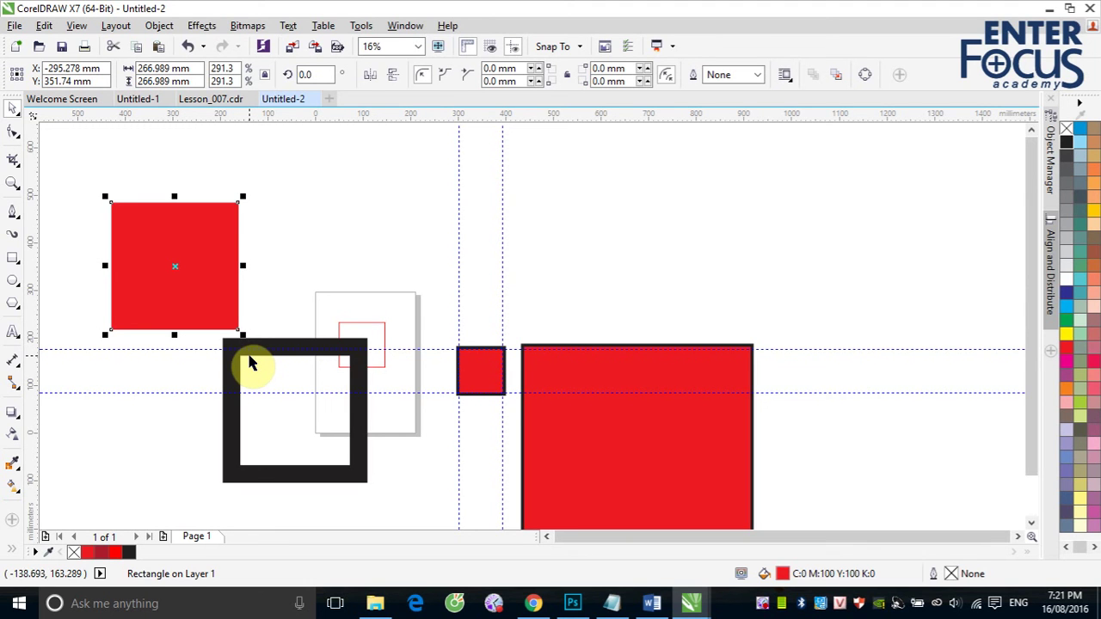
{"action": "left_click_drag", "start_coordinate": [170, 266], "coordinate": [291, 410]}
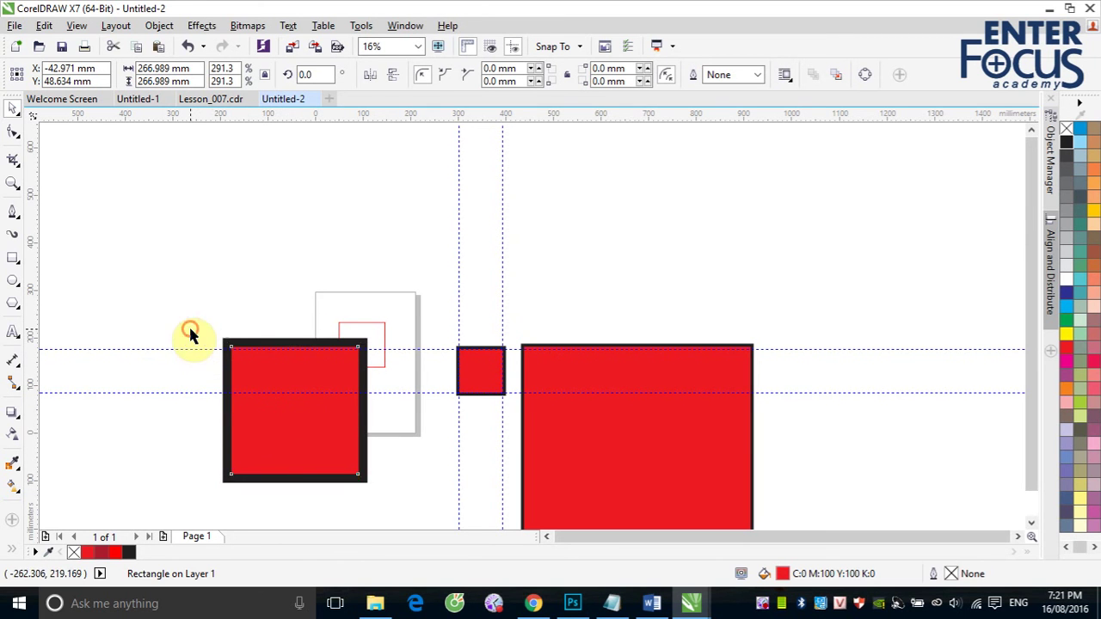
- Group the black frame with its red square, enlarge the group to about 561 mm square and shift it toward the upper left
{"action": "left_click_drag", "start_coordinate": [207, 323], "coordinate": [379, 484]}
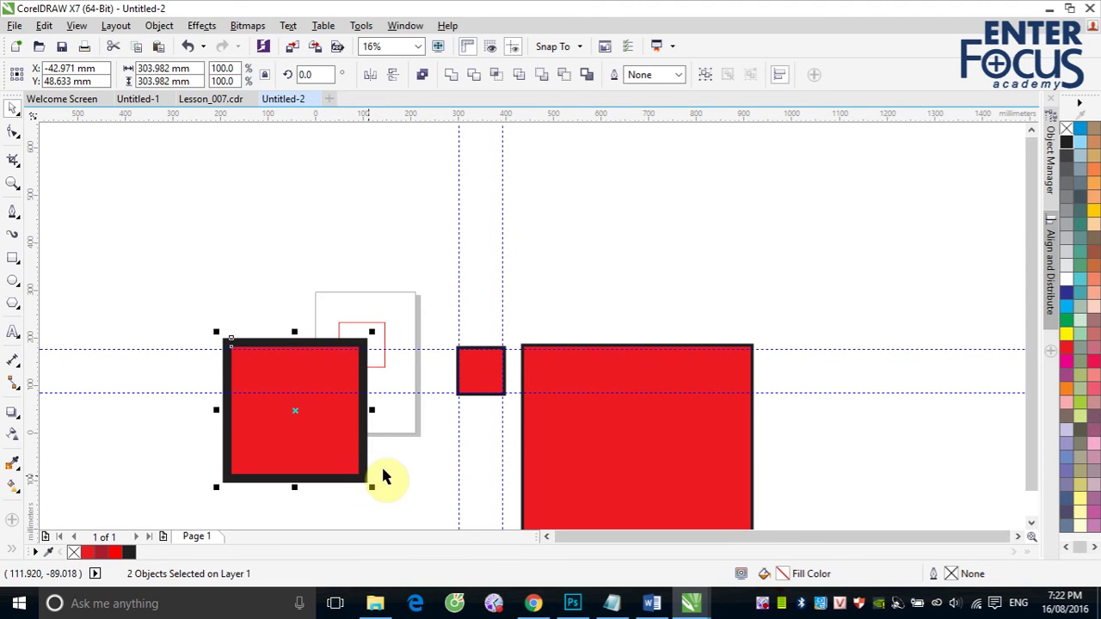
{"action": "left_click", "coordinate": [705, 77]}
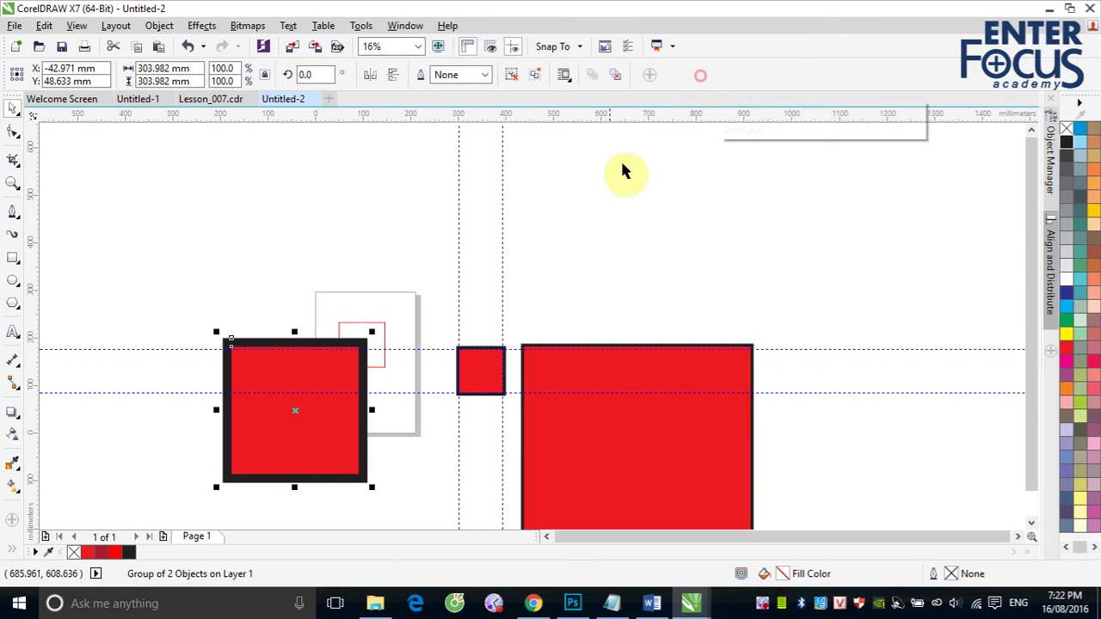
{"action": "left_click_drag", "start_coordinate": [371, 331], "coordinate": [557, 210]}
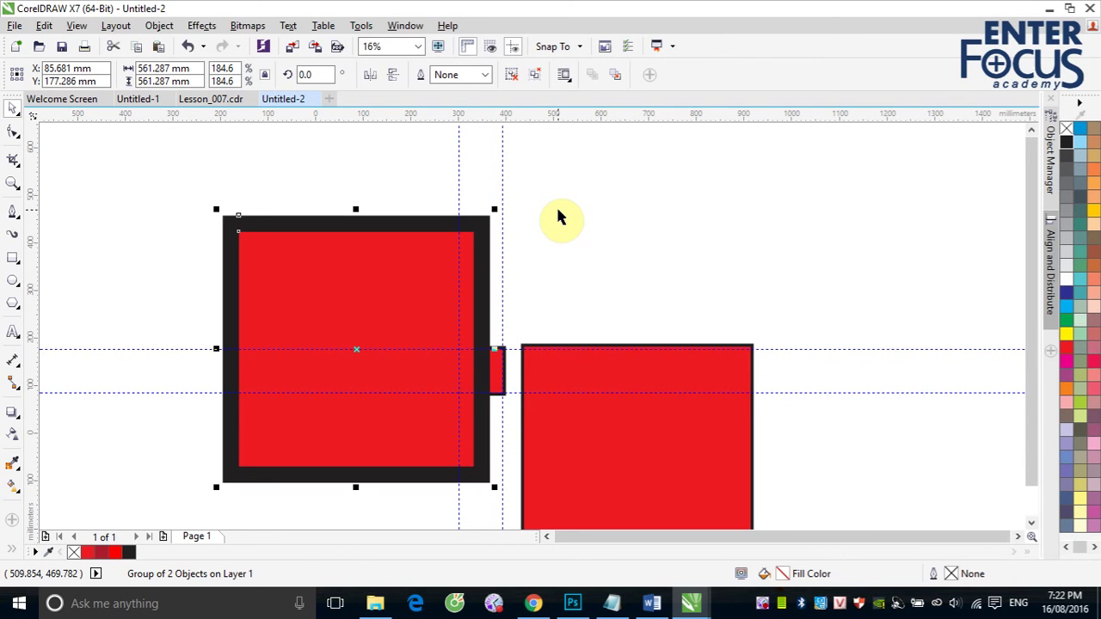
{"action": "left_click_drag", "start_coordinate": [337, 322], "coordinate": [233, 277]}
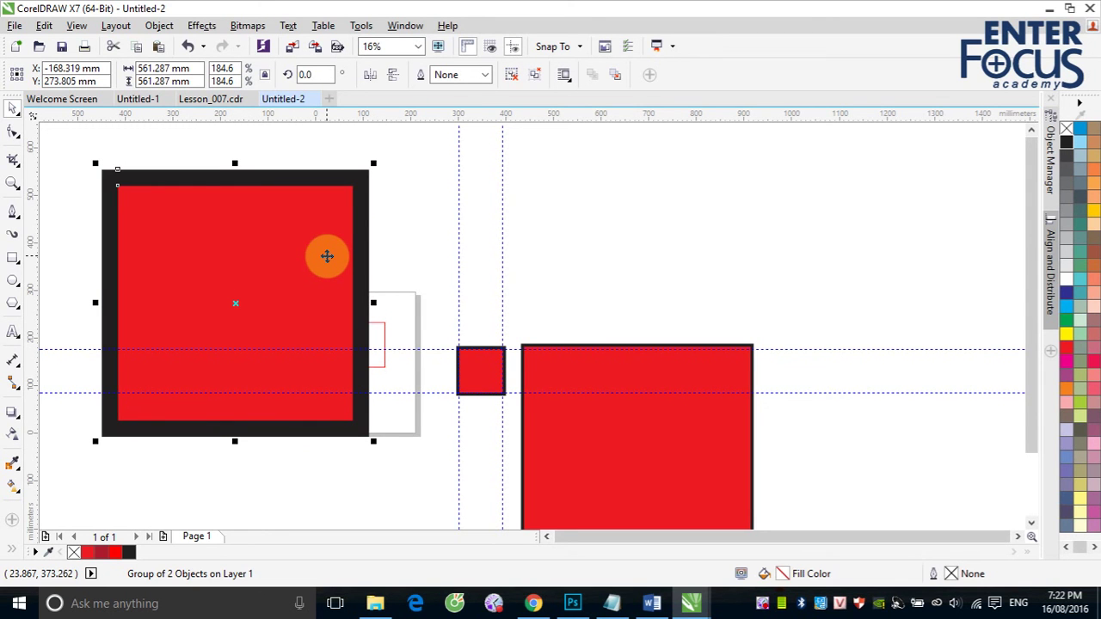
- Delete the enlarged group and compare the outline thickness of the two remaining red squares at their facing upper corners
{"action": "key", "text": "Delete"}
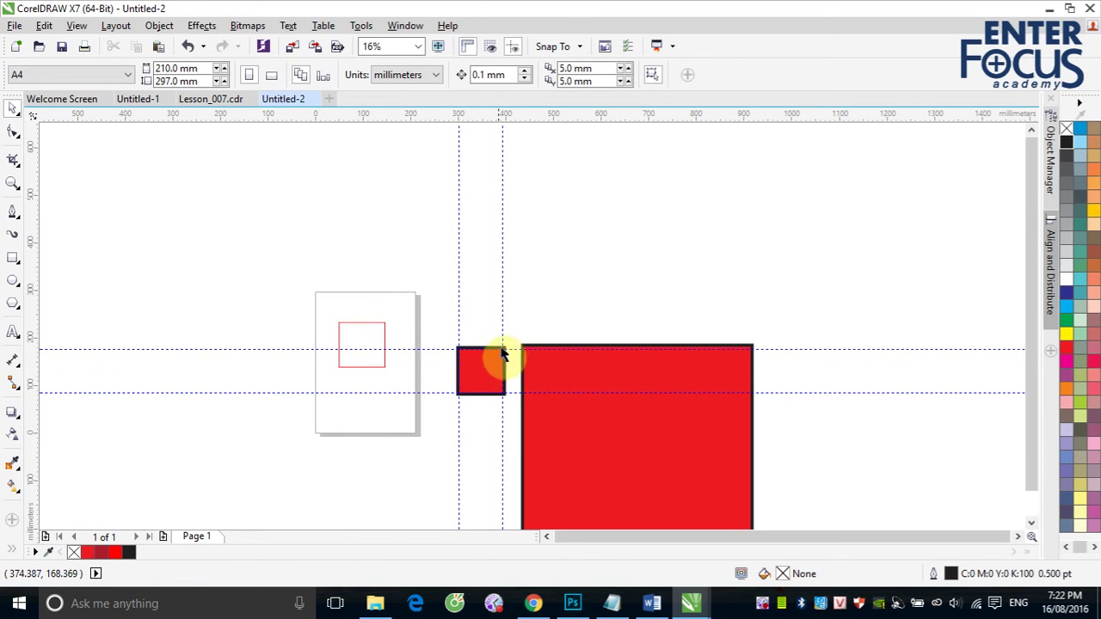
{"action": "key", "text": "F2"}
{"action": "left_click_drag", "start_coordinate": [472, 321], "coordinate": [551, 374]}
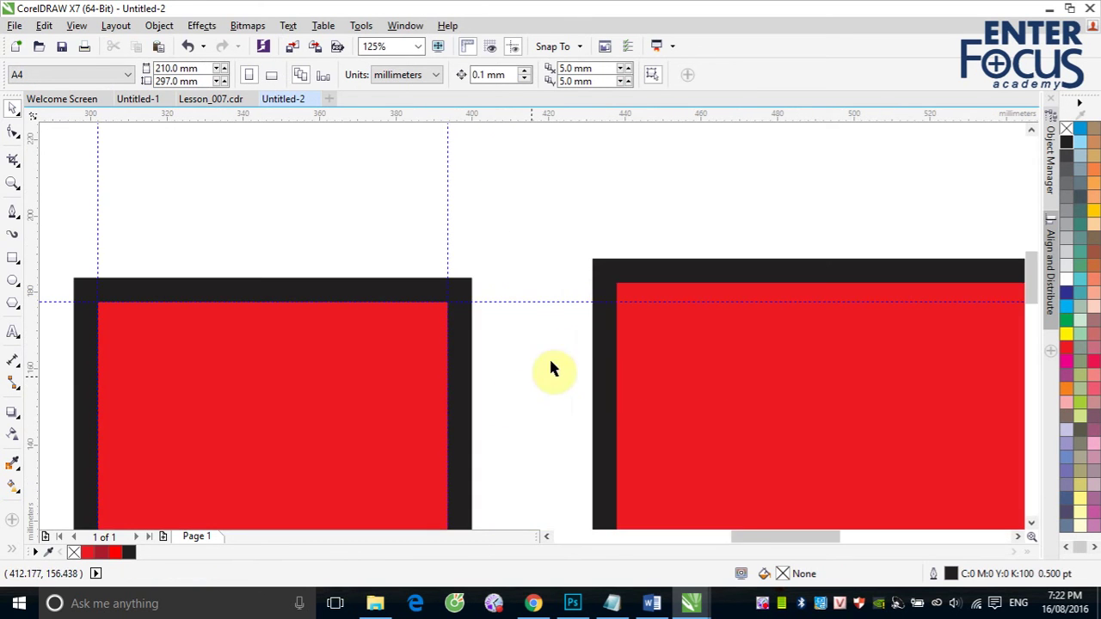
{"action": "left_click", "coordinate": [602, 276]}
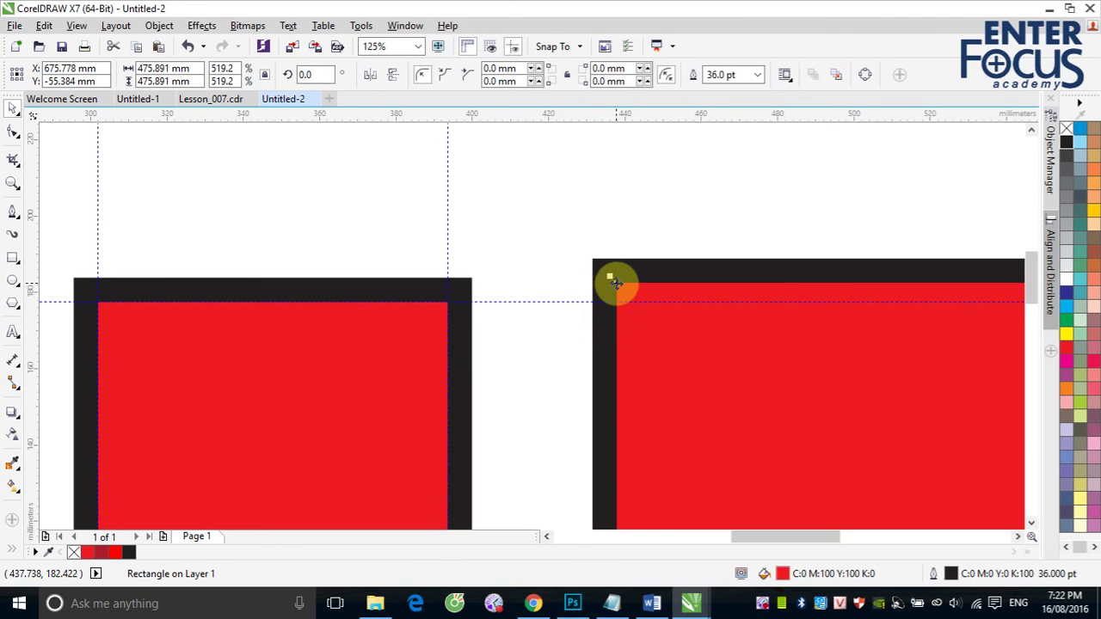
{"action": "scroll", "coordinate": [616, 284], "scroll_direction": "down", "scroll_amount": 5}
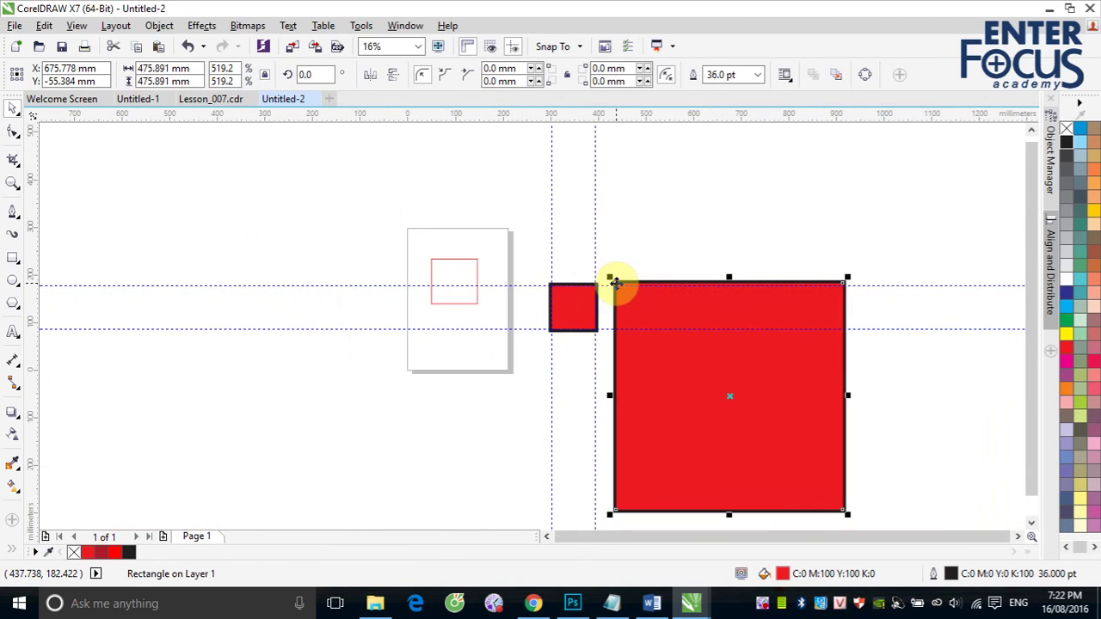
- Compare the outline settings of the small and large squares, and enlarge the large one proportionally from its upper-right corner
{"action": "left_click", "coordinate": [572, 321]}
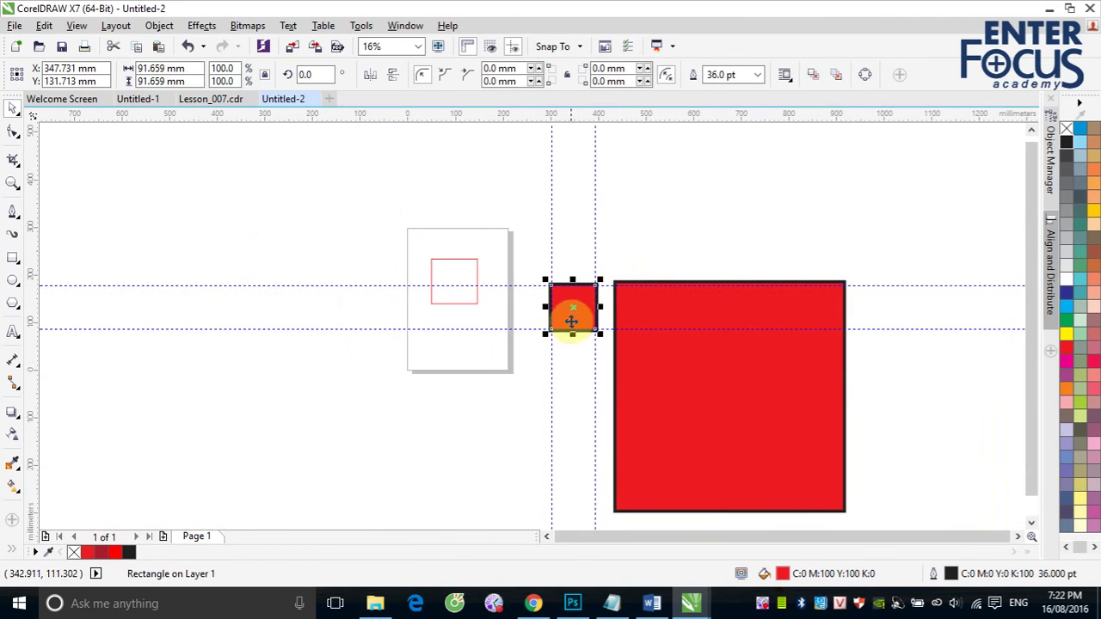
{"action": "left_click", "coordinate": [668, 316]}
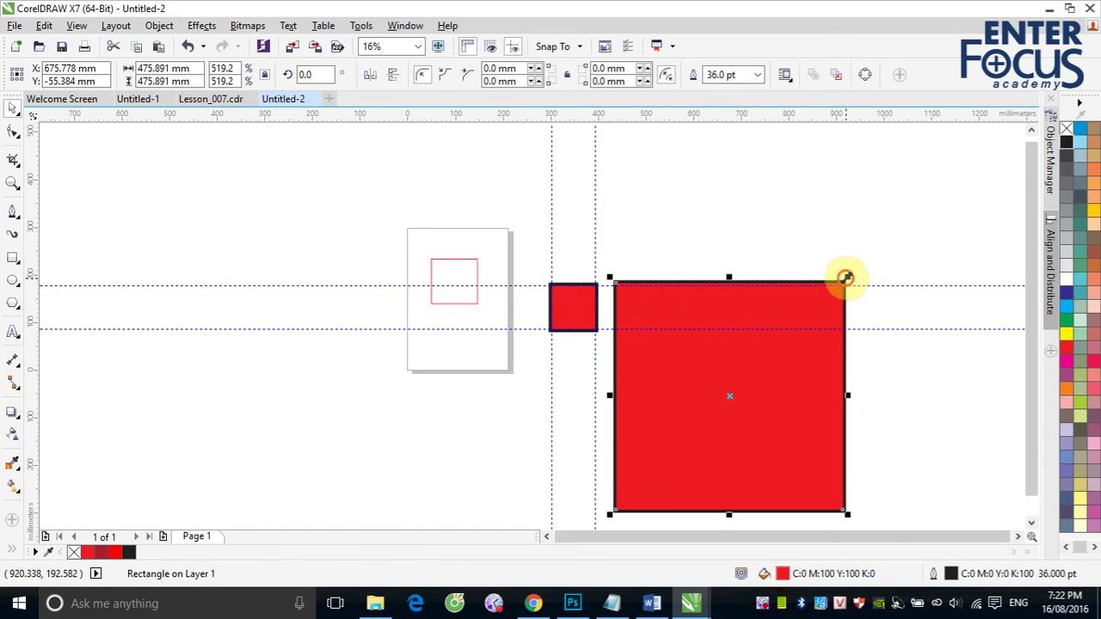
{"action": "left_click_drag", "start_coordinate": [846, 278], "coordinate": [993, 153]}
- Duplicate the small original square over the page and enlarge the copy to about 538 mm square
{"action": "left_click", "coordinate": [575, 317]}
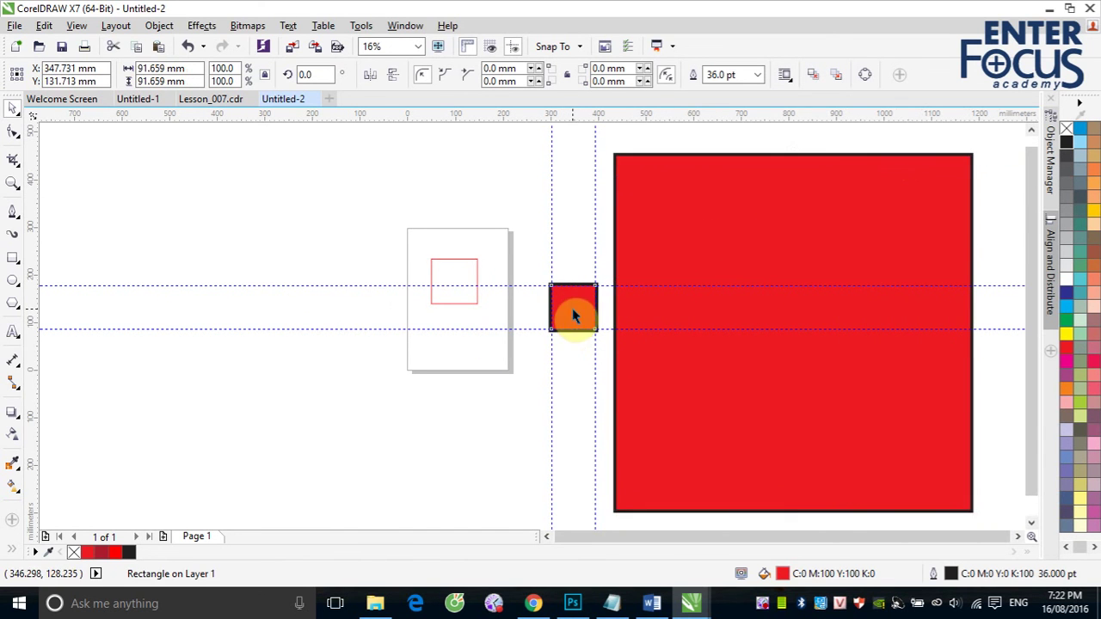
{"action": "left_click_drag", "start_coordinate": [575, 317], "coordinate": [609, 158]}
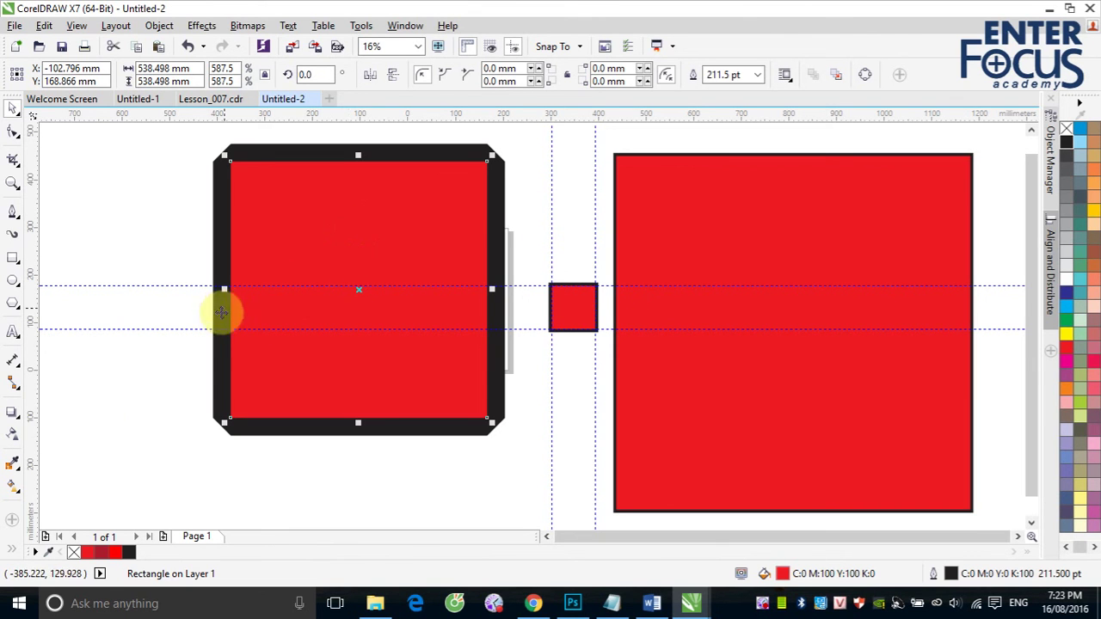
- Try the rounded, mitered and beveled corner styles in the Outline Pen settings and apply beveled corners to the enlarged copy
{"action": "left_click", "coordinate": [12, 549]}
{"action": "left_click", "coordinate": [37, 500]}
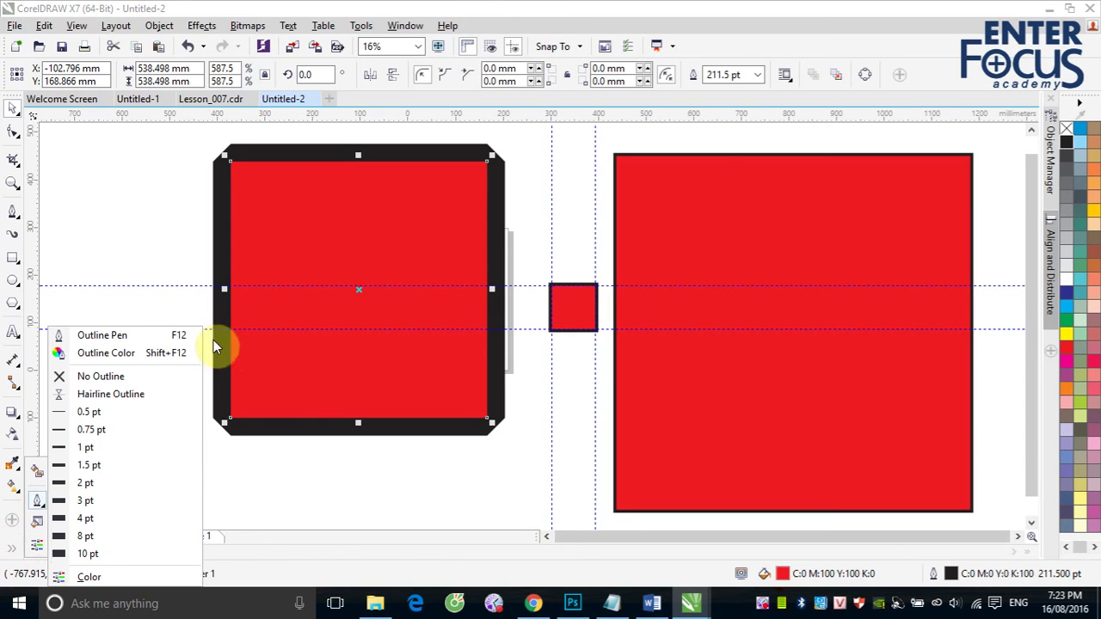
{"action": "left_click", "coordinate": [86, 332]}
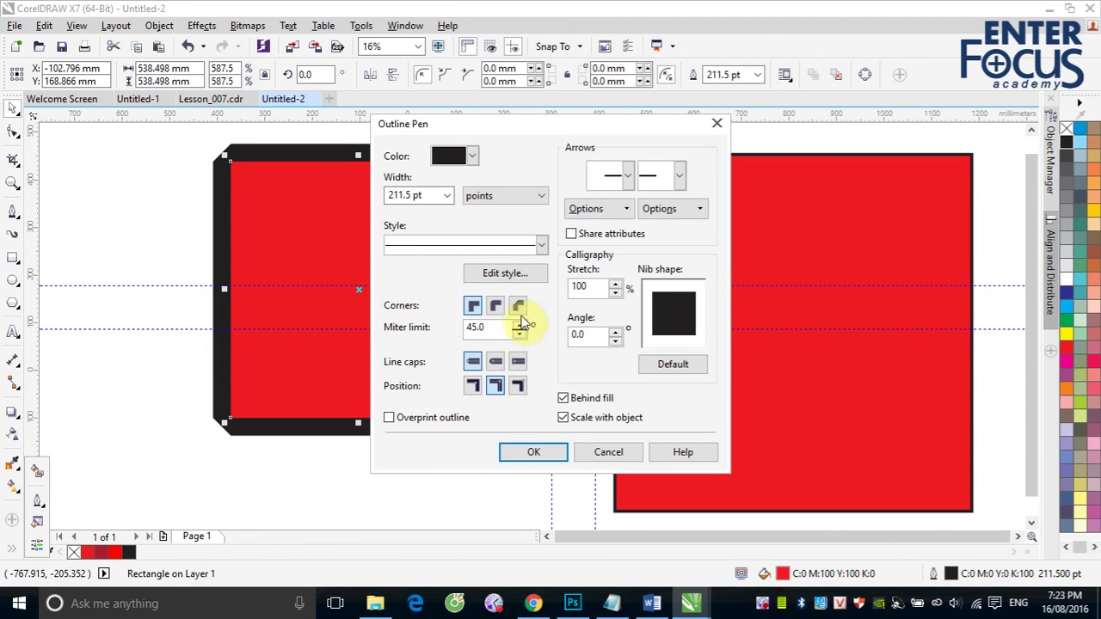
{"action": "left_click", "coordinate": [496, 306]}
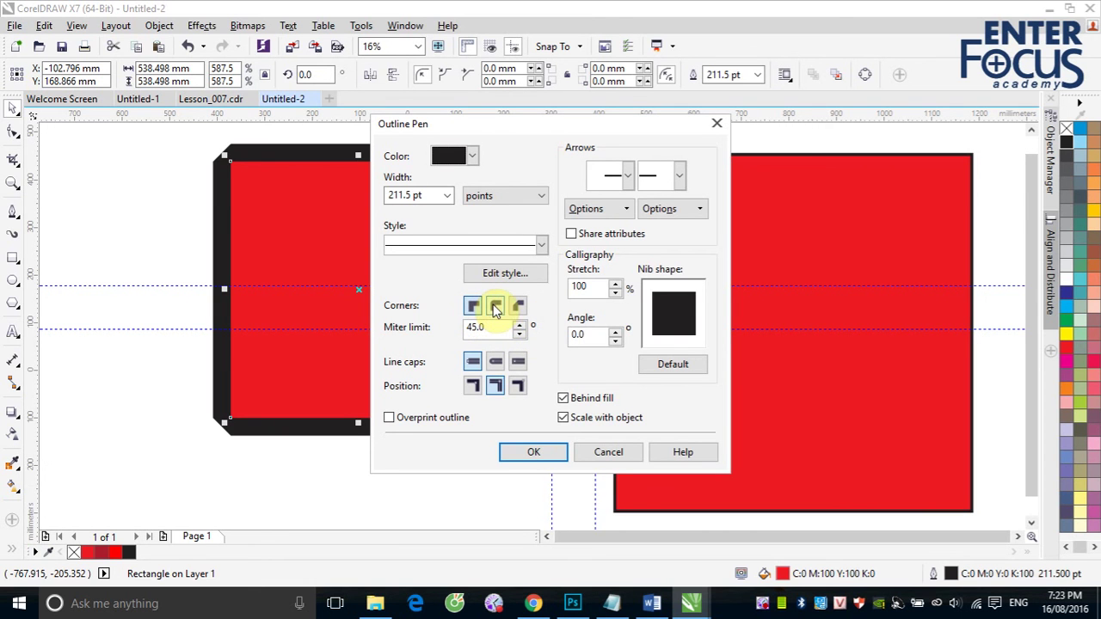
{"action": "left_click", "coordinate": [498, 310]}
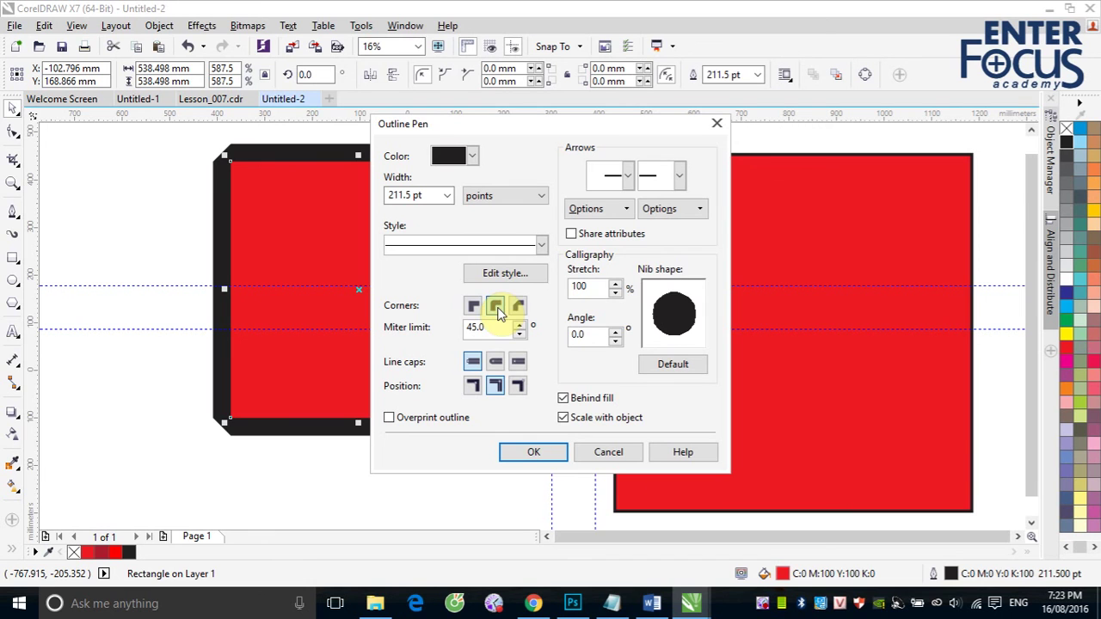
{"action": "left_click", "coordinate": [518, 308]}
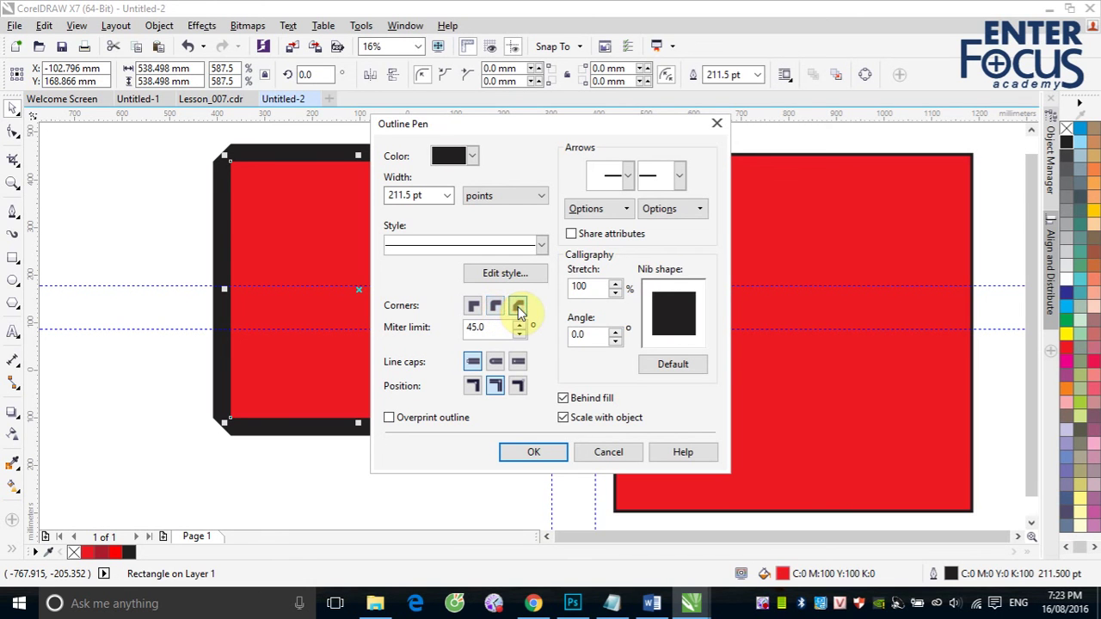
{"action": "left_click", "coordinate": [473, 307]}
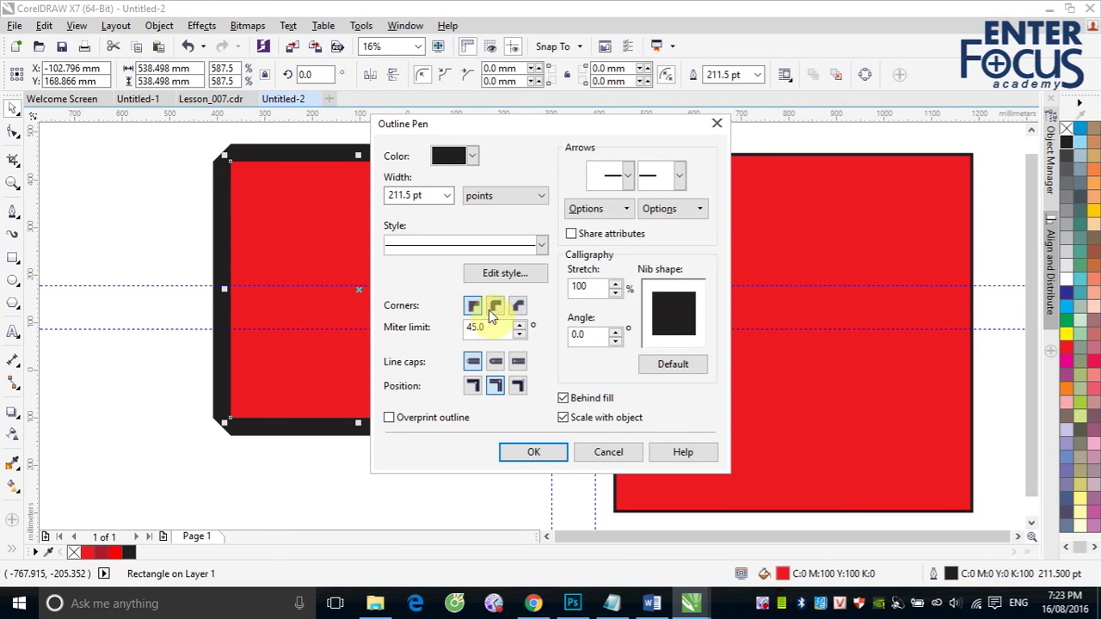
{"action": "left_click", "coordinate": [495, 308]}
{"action": "left_click", "coordinate": [518, 307]}
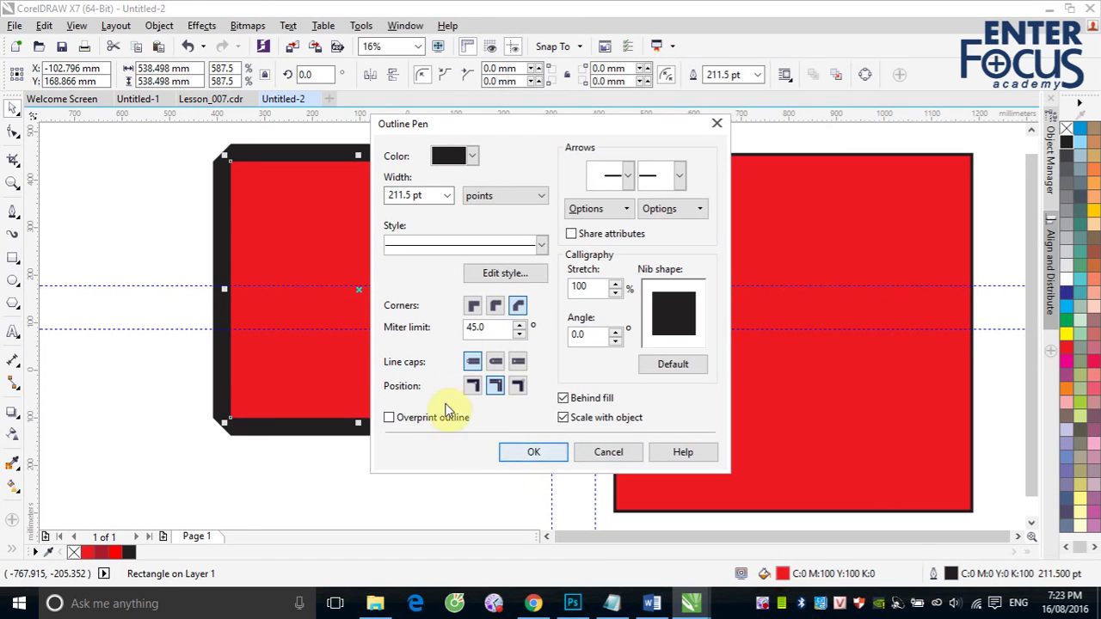
{"action": "left_click", "coordinate": [530, 452]}
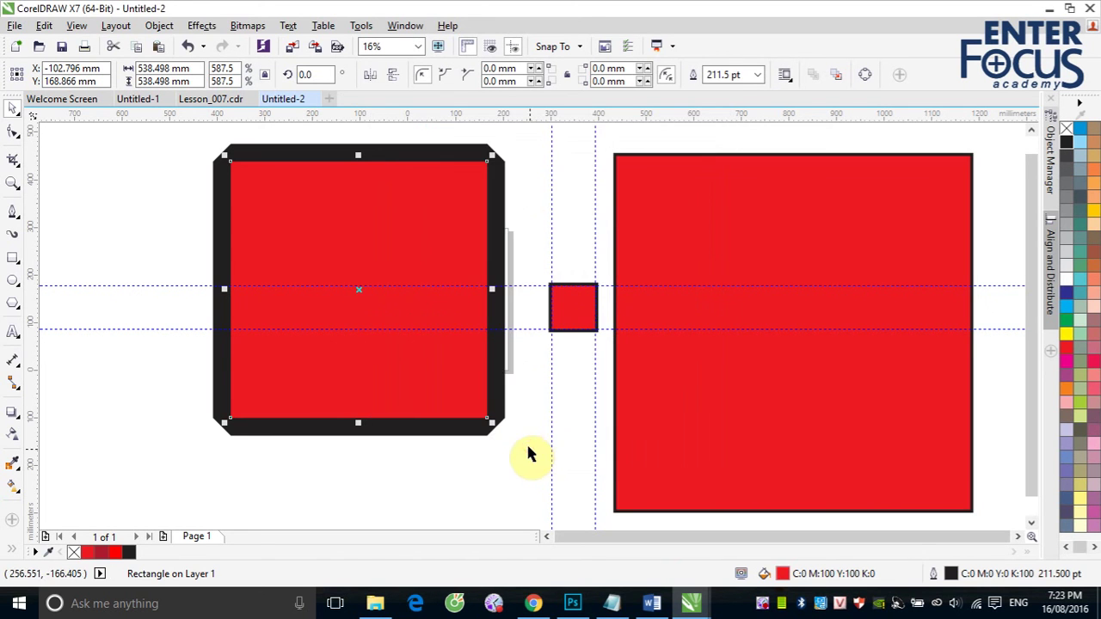
- Try to apply rounded outline corners to the enlarged copy in the Outline Pen settings
{"action": "left_click", "coordinate": [429, 207]}
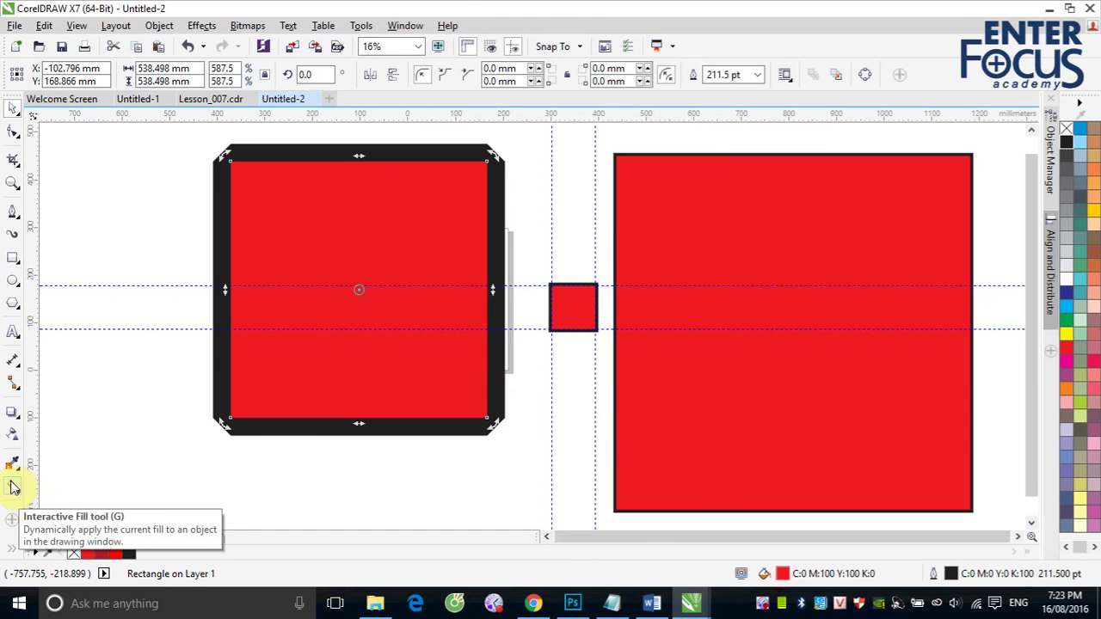
{"action": "left_click", "coordinate": [11, 550]}
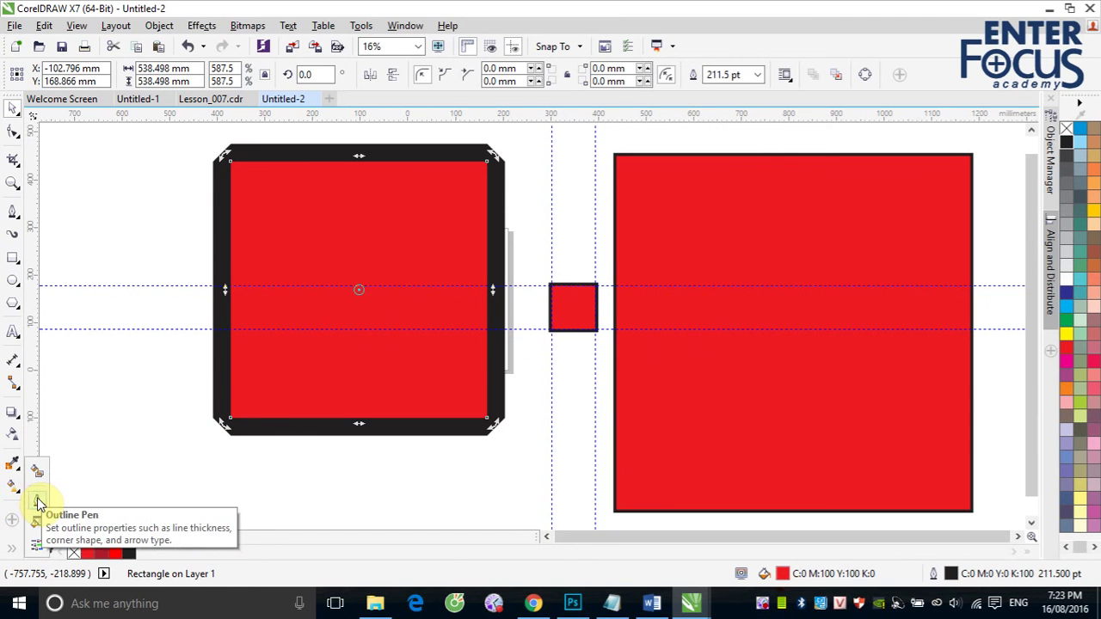
{"action": "left_click", "coordinate": [37, 499]}
{"action": "left_click", "coordinate": [135, 338]}
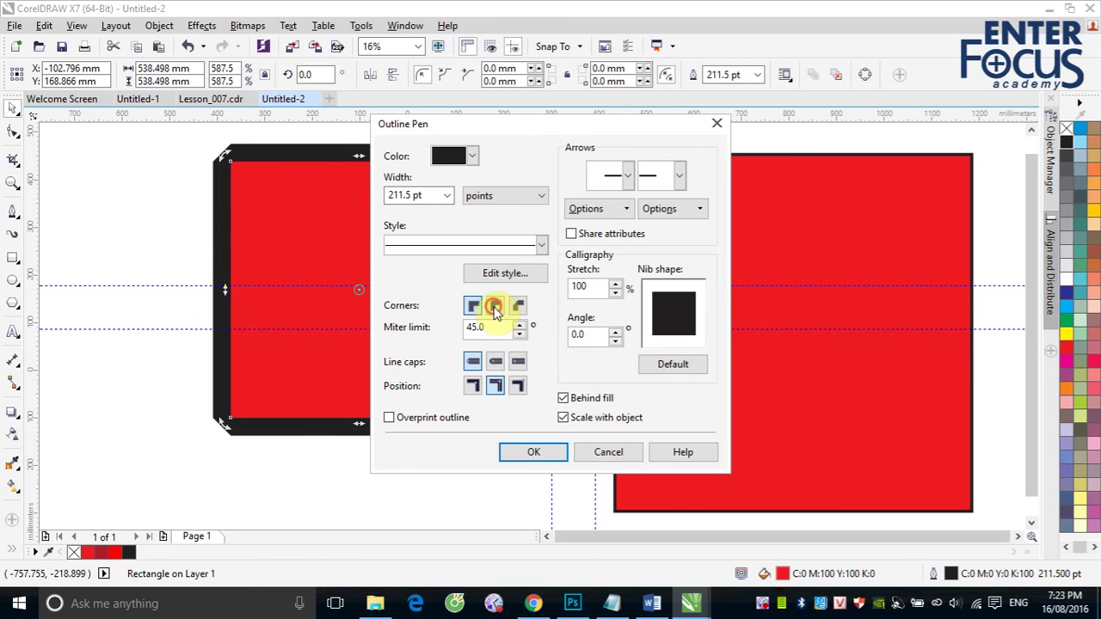
{"action": "left_click", "coordinate": [522, 455]}
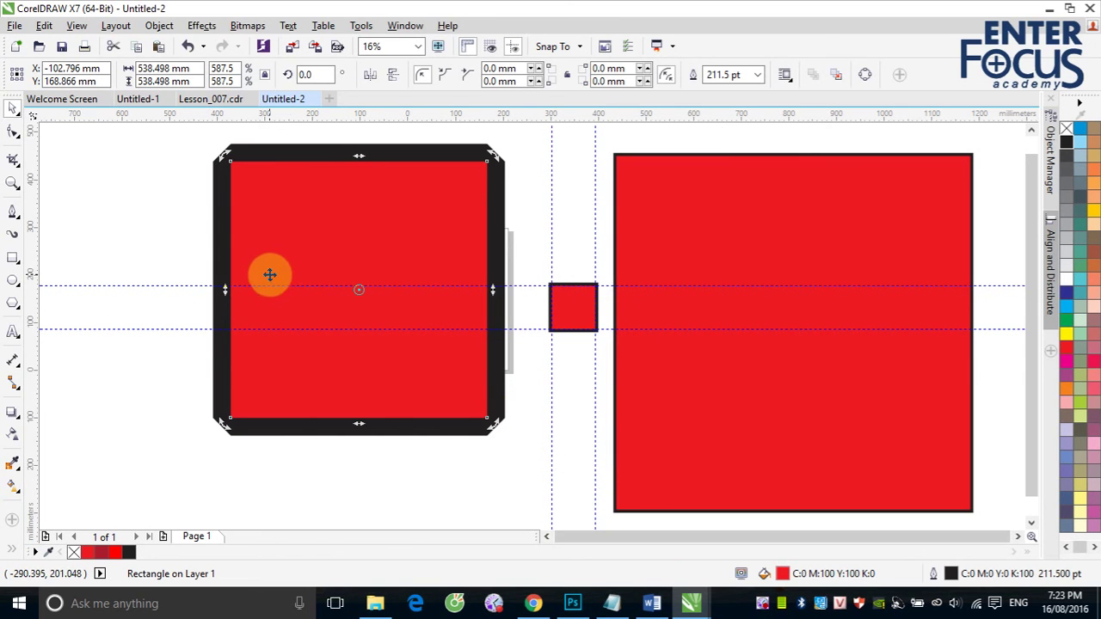
- Examine the enlarged copy's upper-left corner and review its corner style and miter limit in the Outline Pen settings without changing them
{"action": "left_click_drag", "start_coordinate": [184, 138], "coordinate": [294, 211]}
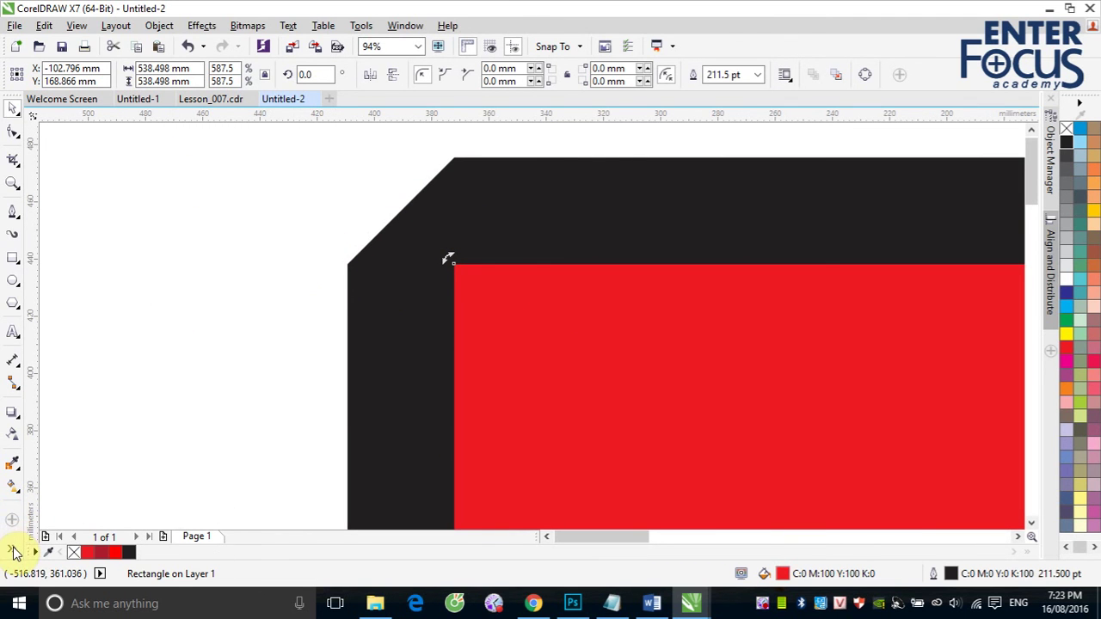
{"action": "left_click", "coordinate": [13, 487]}
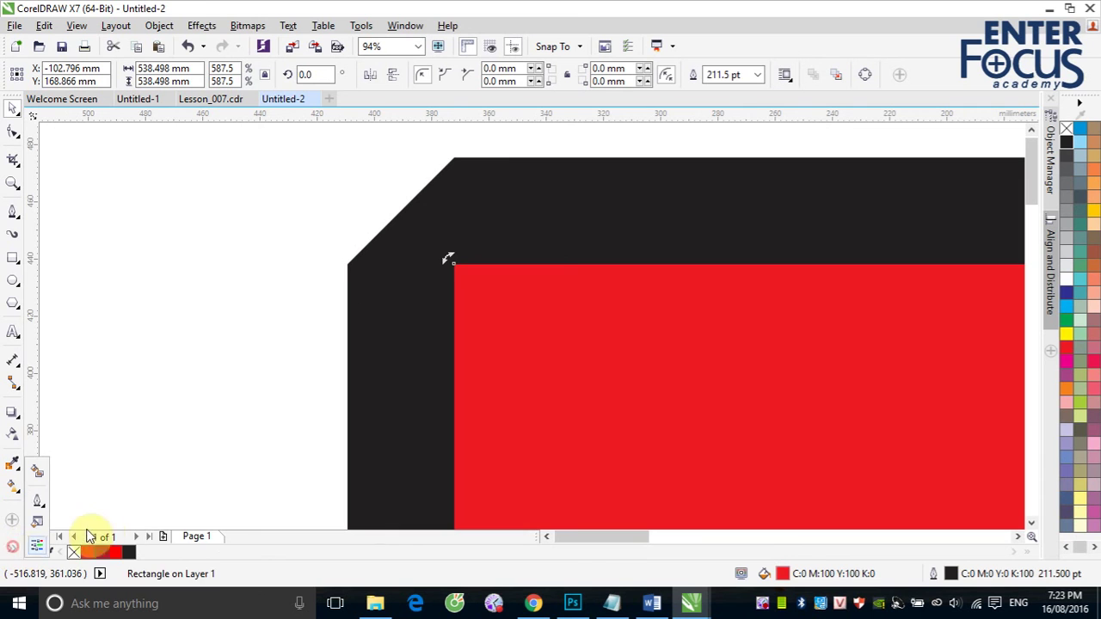
{"action": "left_click", "coordinate": [38, 503]}
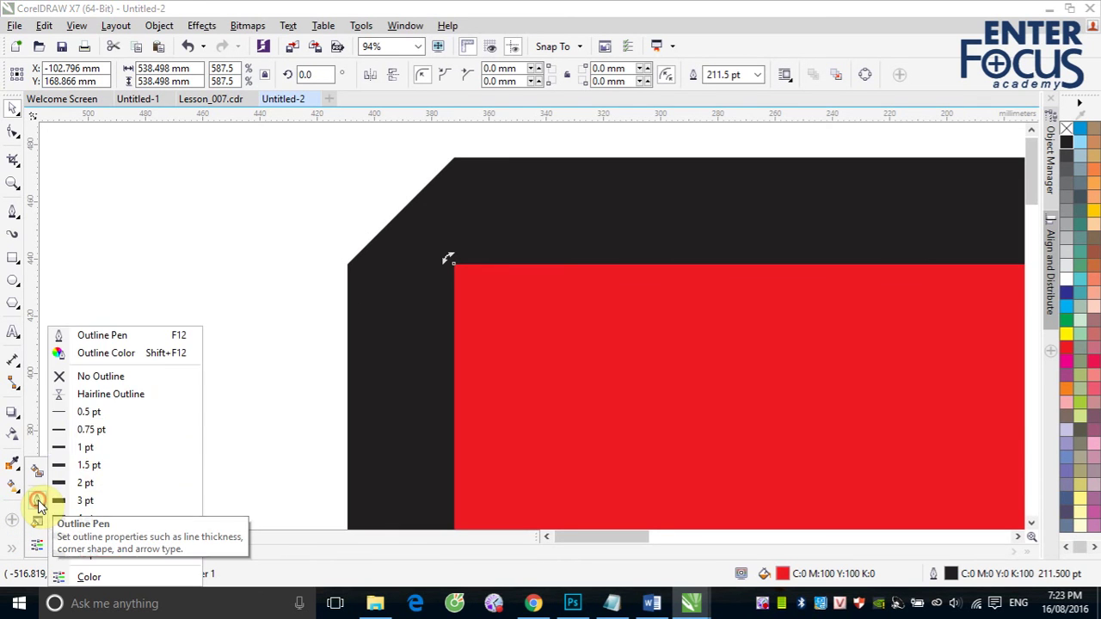
{"action": "left_click", "coordinate": [107, 336]}
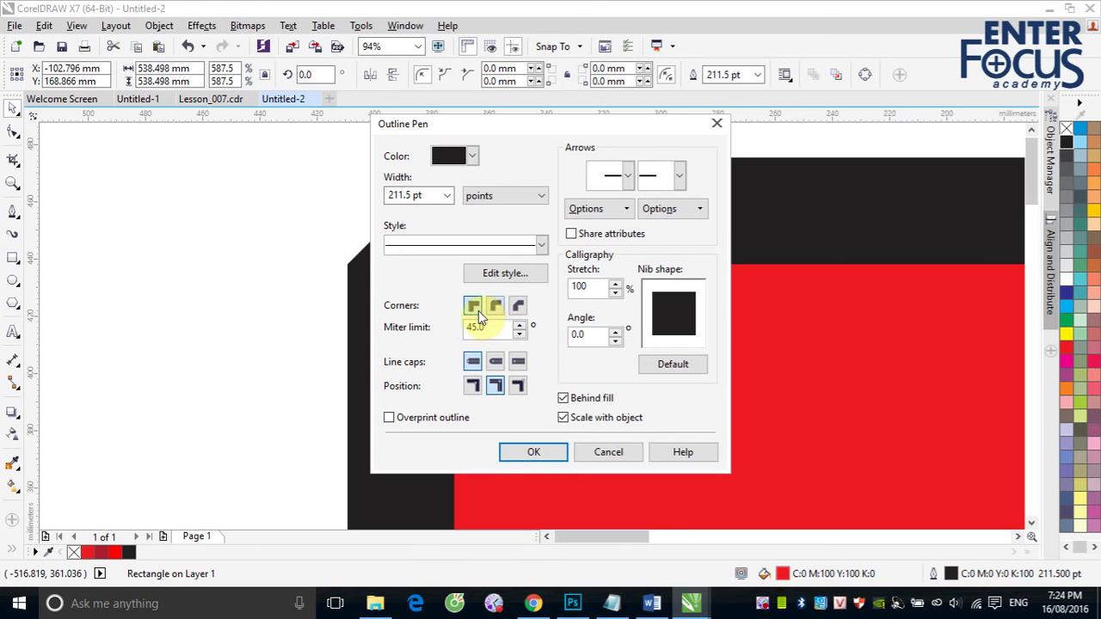
{"action": "double_click", "coordinate": [488, 327]}
{"action": "left_click", "coordinate": [611, 456]}
- Draw a horizontal line about 89 mm long with the Pen tool beside the enlarged copy's upper-left corner
{"action": "left_click", "coordinate": [13, 212]}
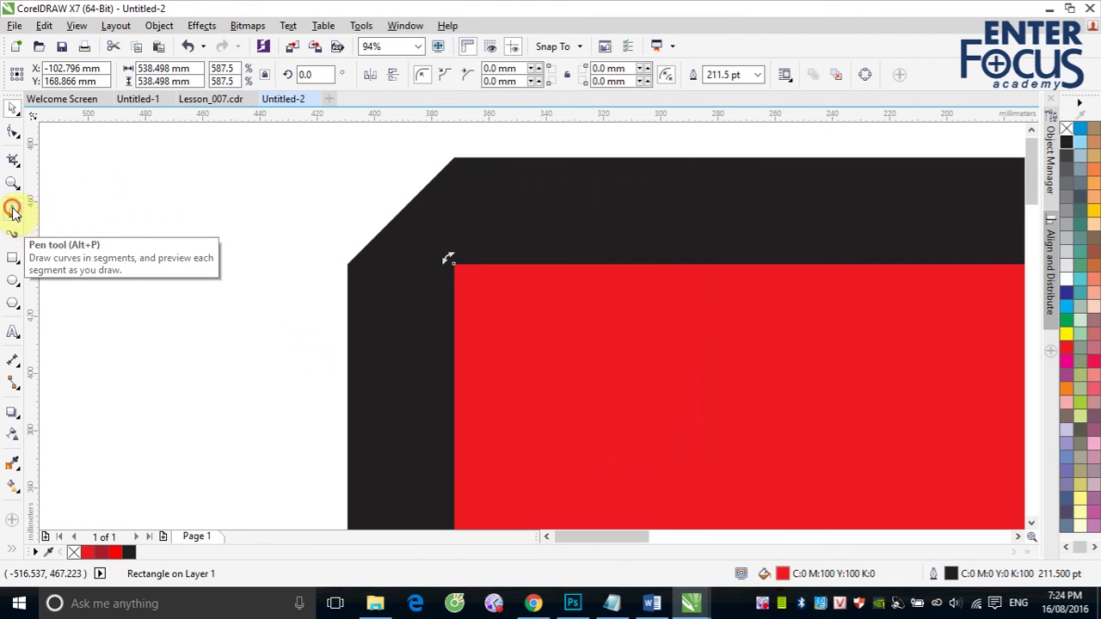
{"action": "left_click", "coordinate": [61, 215]}
{"action": "double_click", "coordinate": [314, 216]}
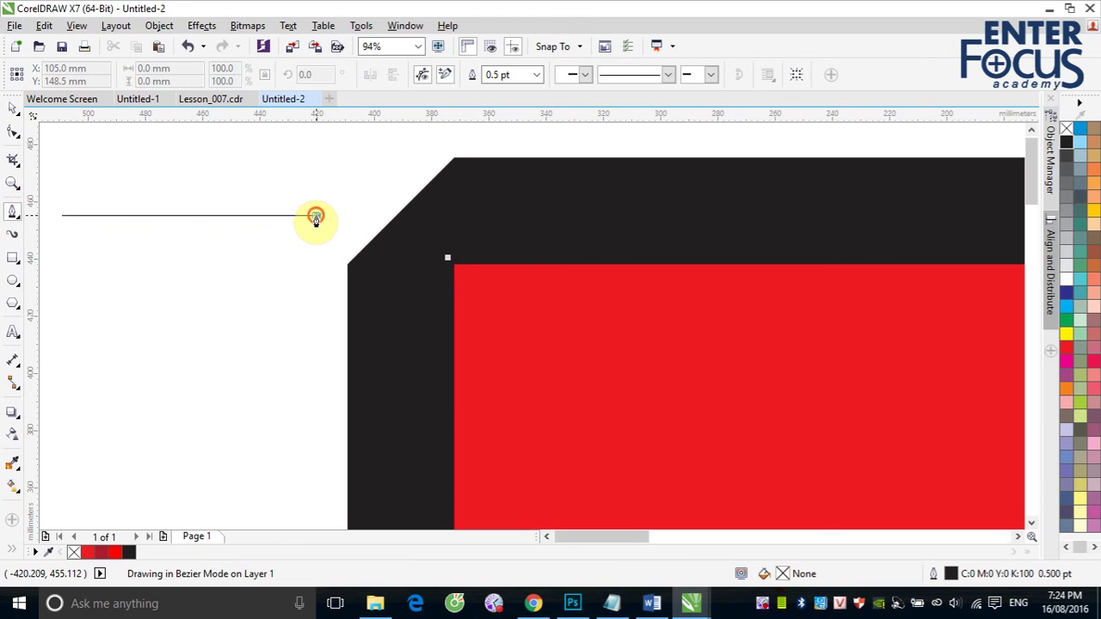
{"action": "left_click", "coordinate": [15, 107]}
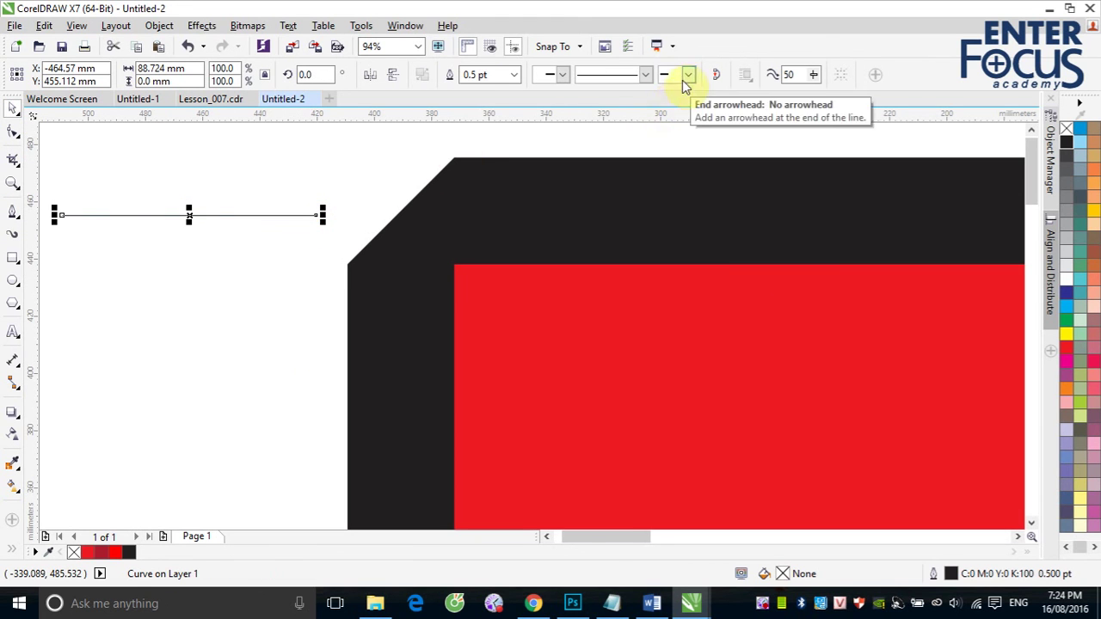
- Set the drawn line's outline width to 16 pt and give it round line caps in the Outline Pen settings
{"action": "left_click", "coordinate": [514, 75]}
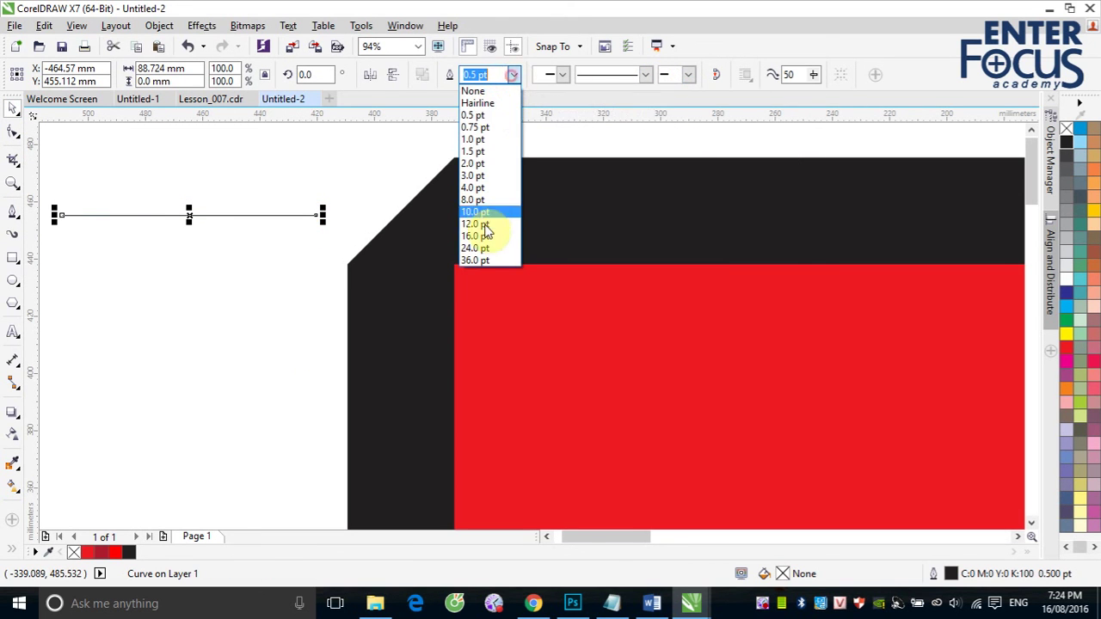
{"action": "left_click", "coordinate": [476, 235]}
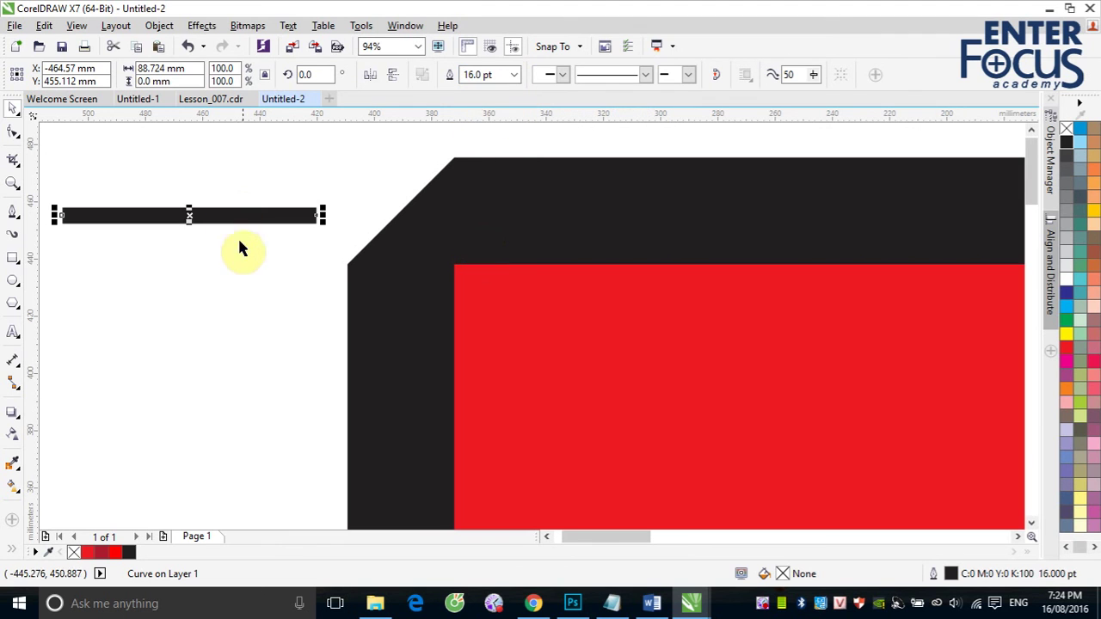
{"action": "key", "text": "z"}
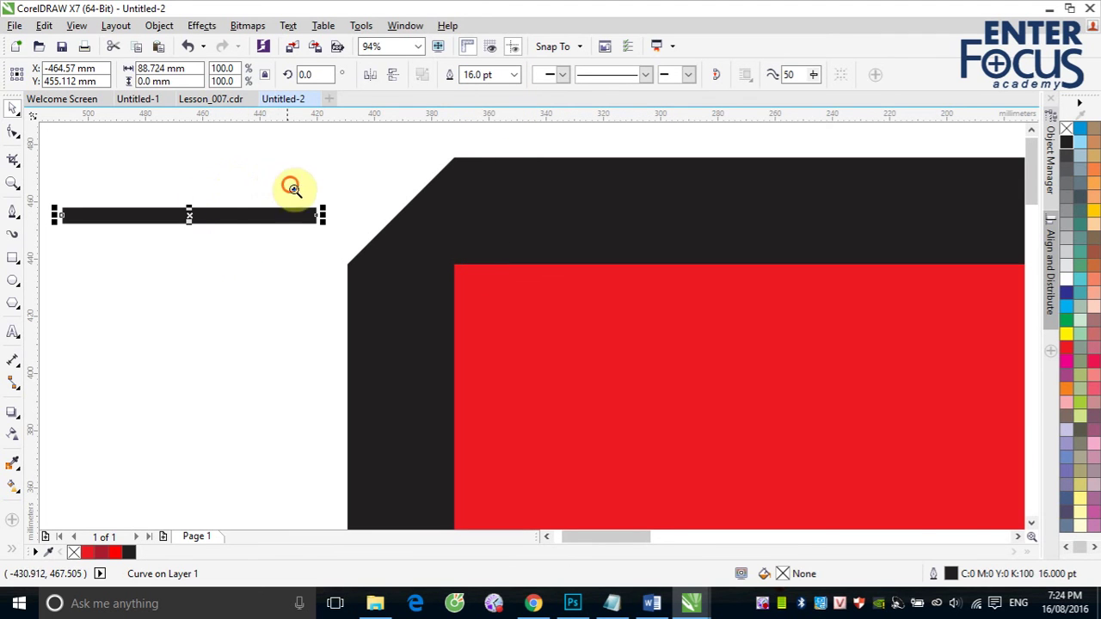
{"action": "left_click_drag", "start_coordinate": [290, 187], "coordinate": [350, 238]}
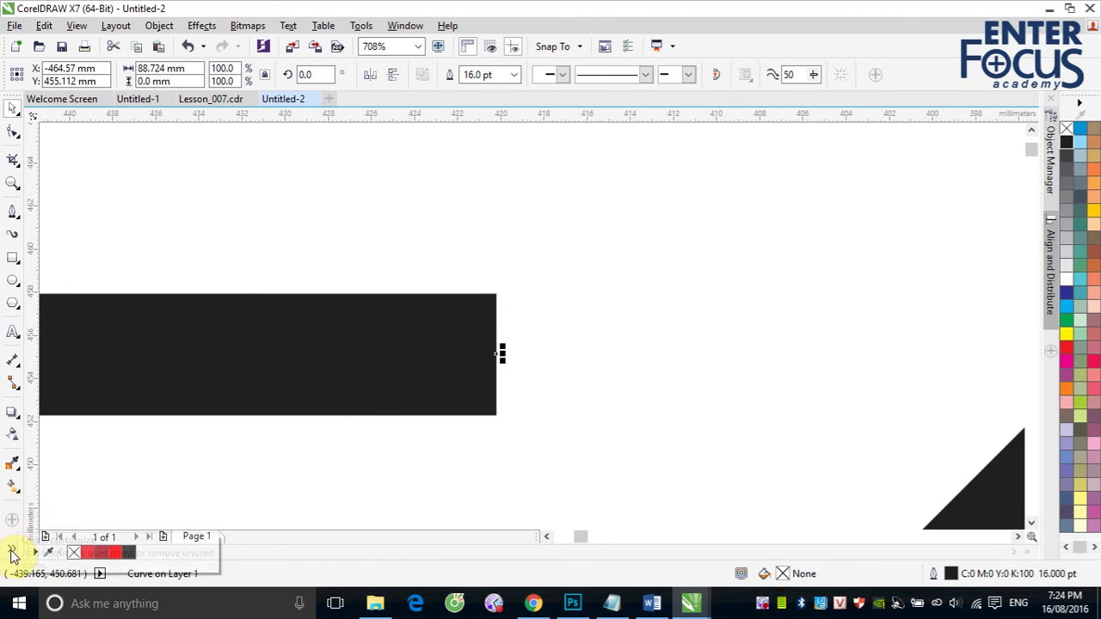
{"action": "left_click", "coordinate": [37, 494]}
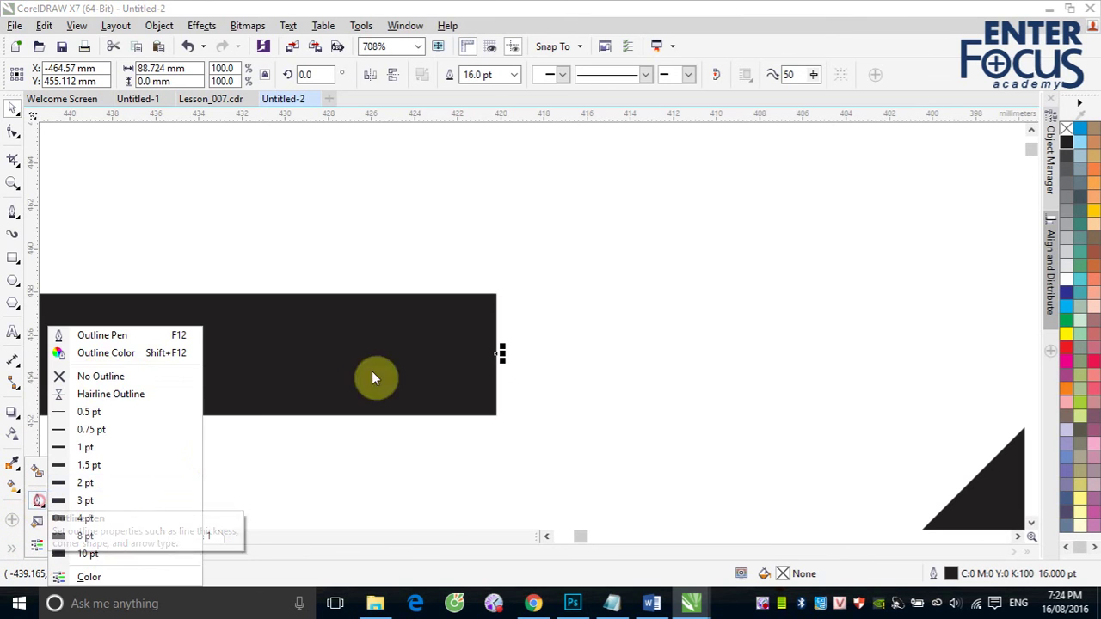
{"action": "left_click", "coordinate": [95, 336]}
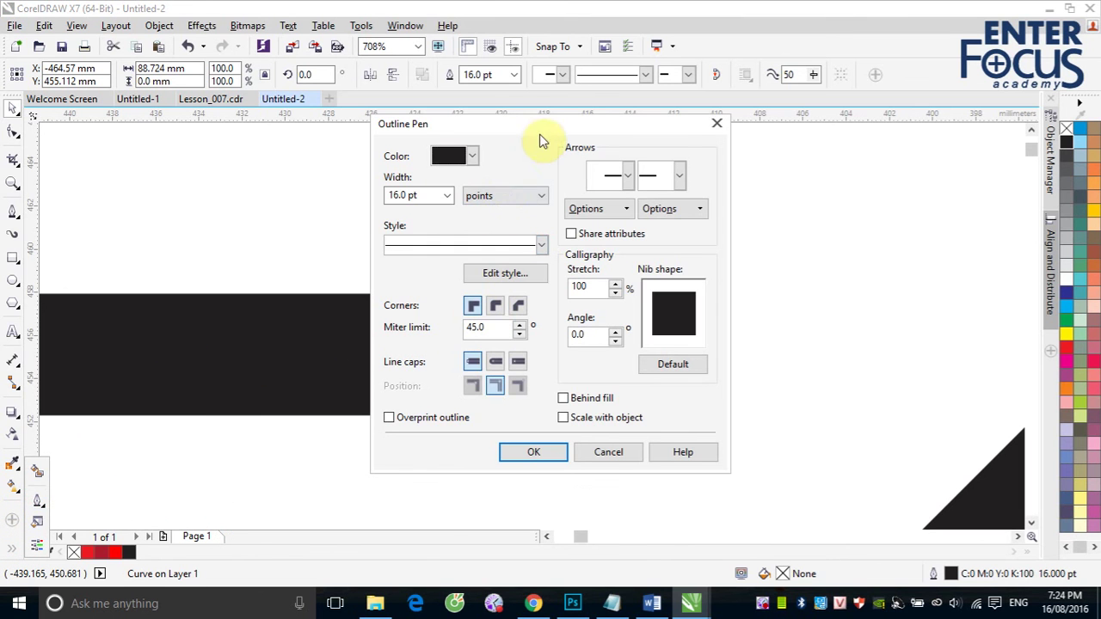
{"action": "left_click_drag", "start_coordinate": [677, 130], "coordinate": [918, 143]}
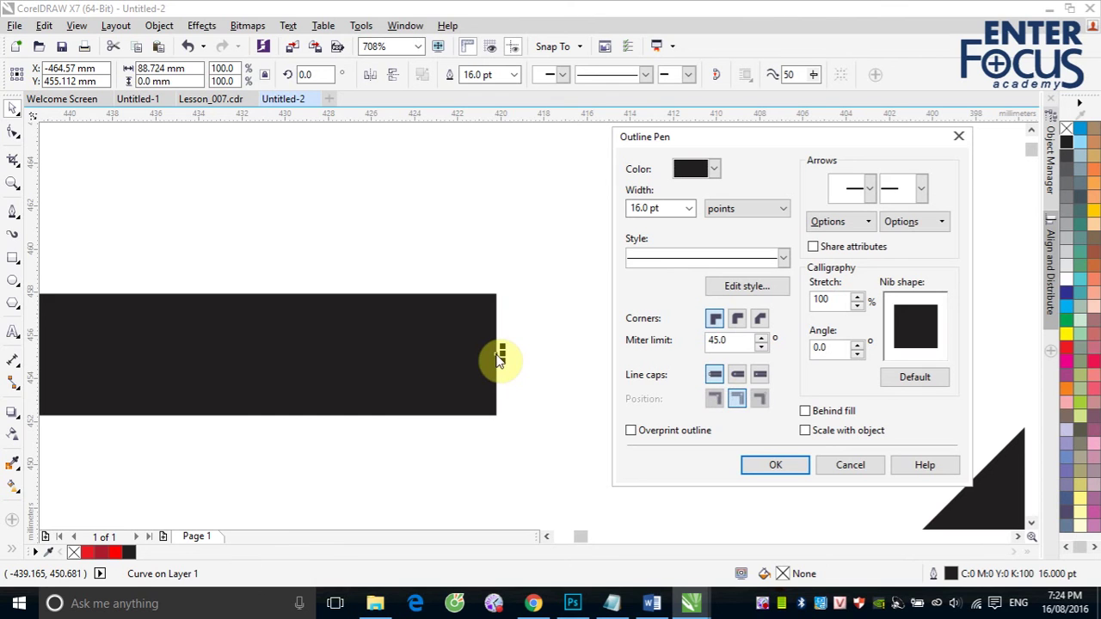
{"action": "left_click", "coordinate": [737, 376]}
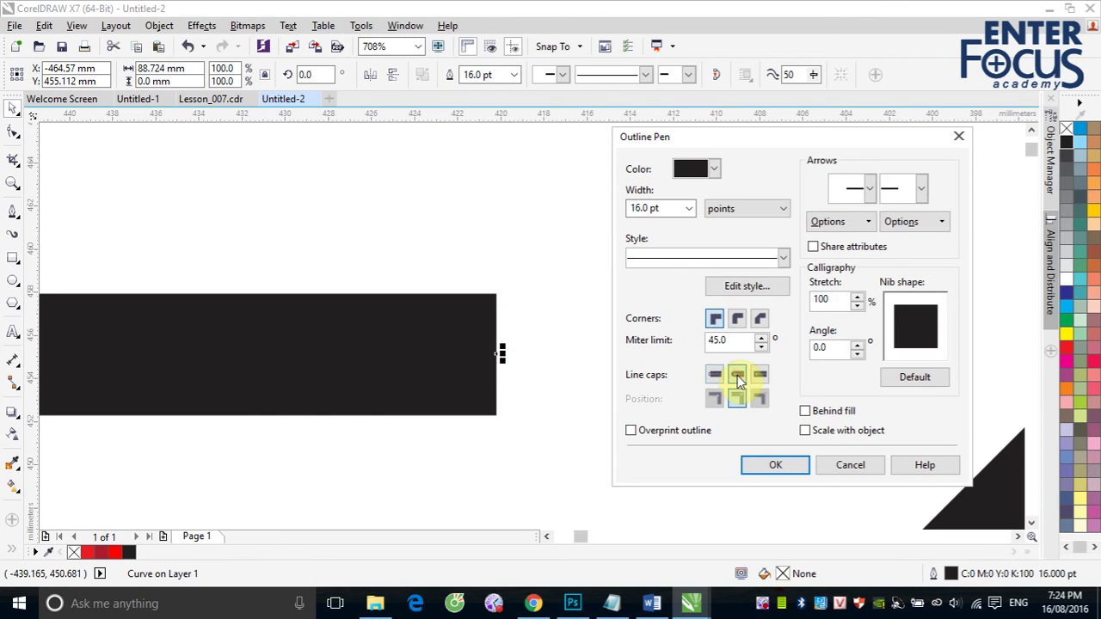
{"action": "left_click", "coordinate": [779, 464]}
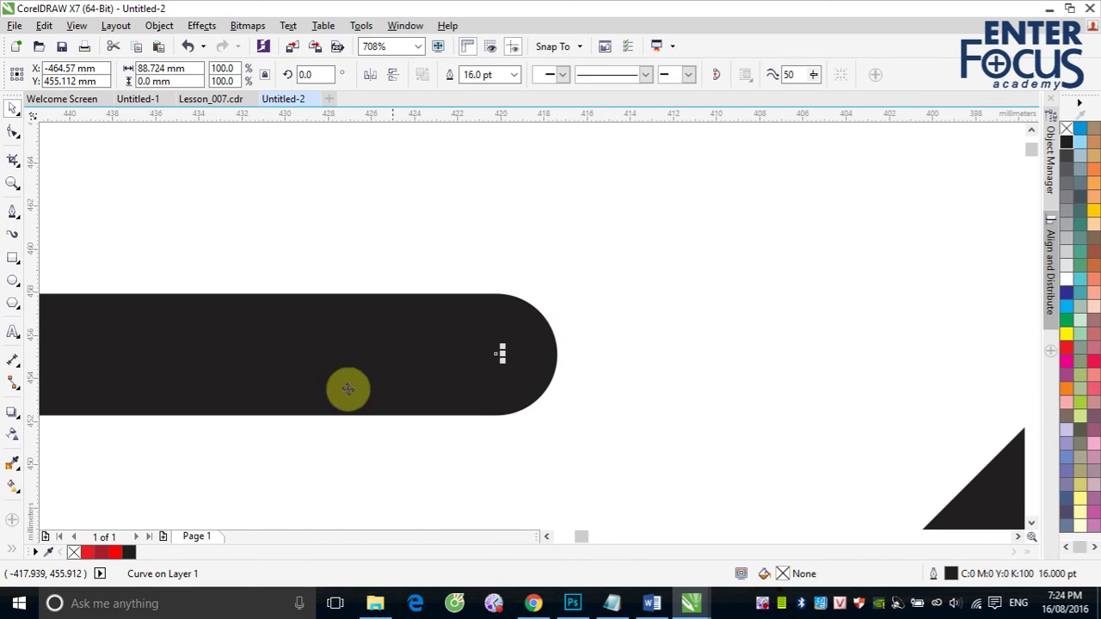
- Review the line cap and position options in the line's Outline Pen settings without changing them
{"action": "left_click", "coordinate": [11, 547]}
{"action": "left_click", "coordinate": [38, 504]}
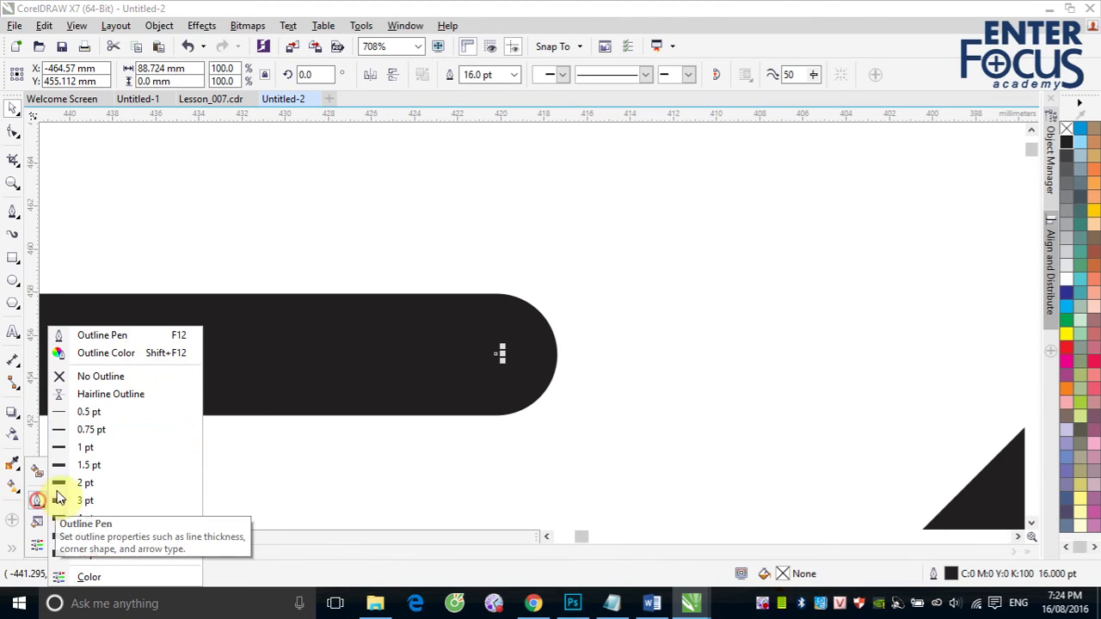
{"action": "left_click", "coordinate": [71, 335]}
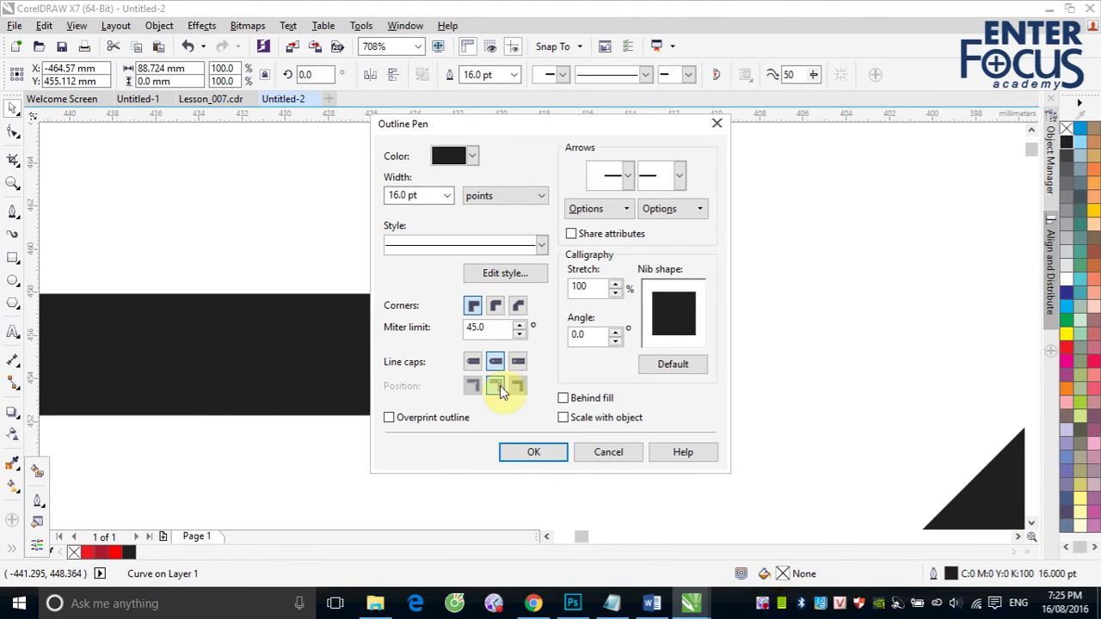
{"action": "left_click", "coordinate": [533, 452]}
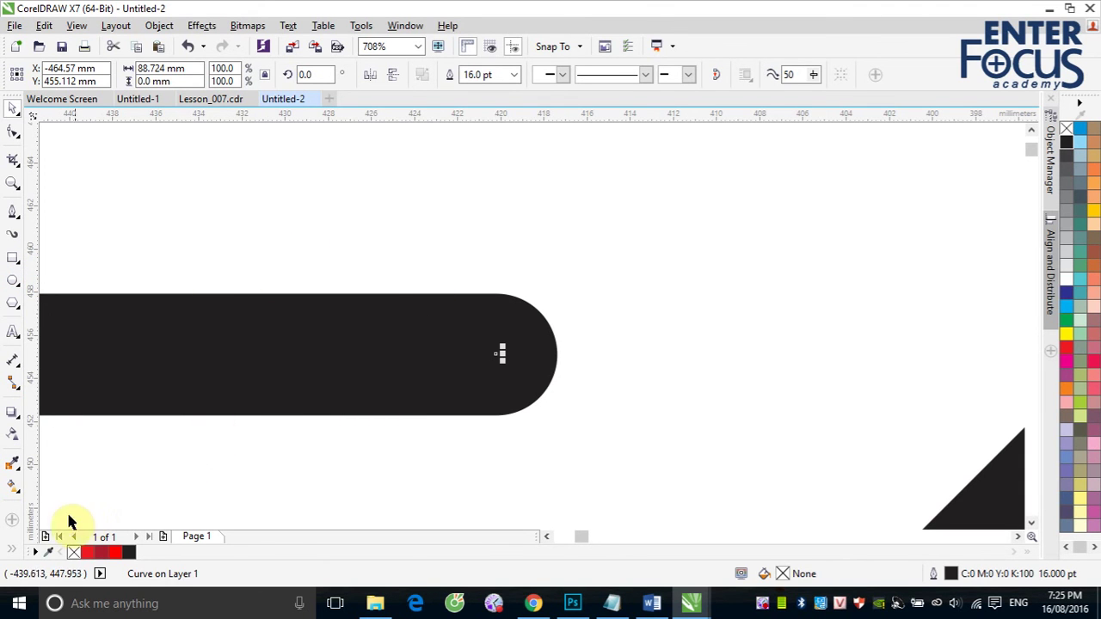
- Try a calligraphic nib with 17% stretch and a -90° angle on the line, and discard the change
{"action": "left_click", "coordinate": [12, 552]}
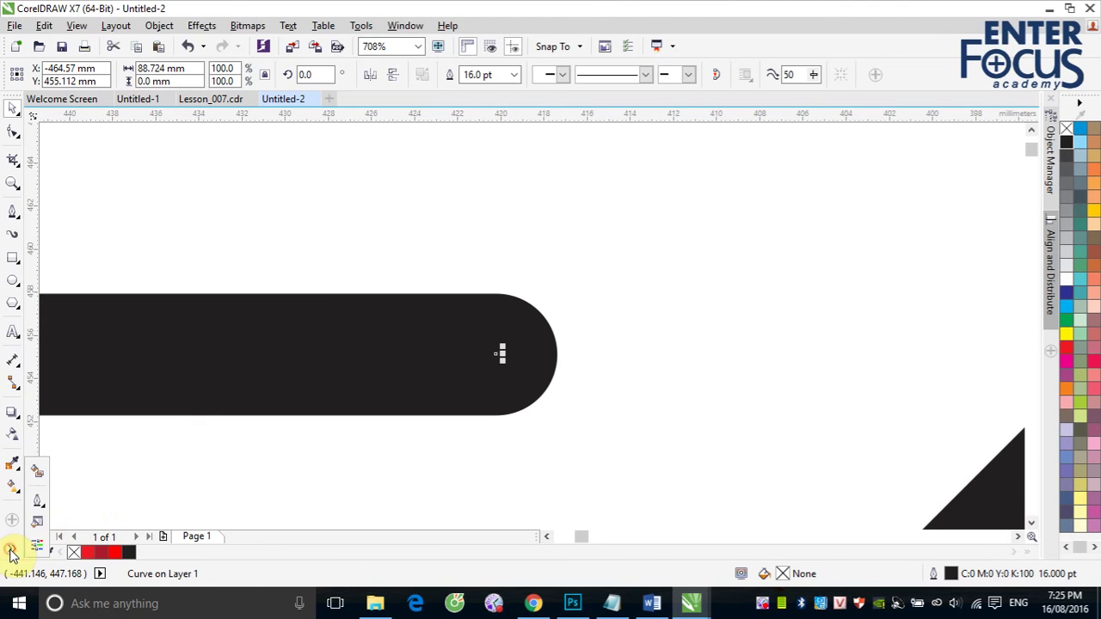
{"action": "left_click", "coordinate": [37, 501]}
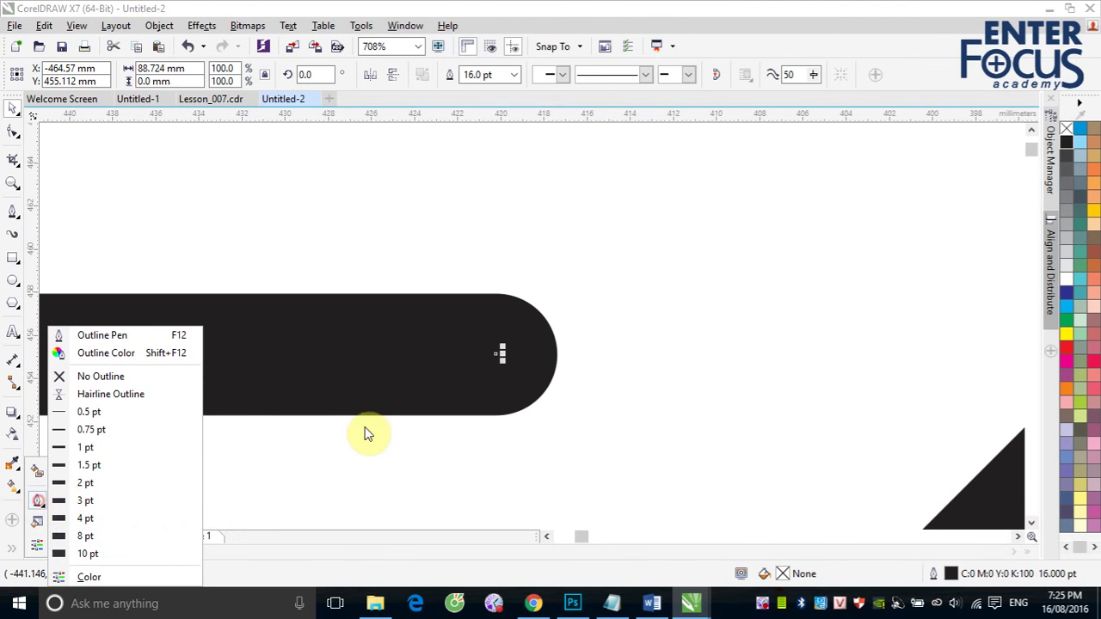
{"action": "left_click", "coordinate": [120, 338]}
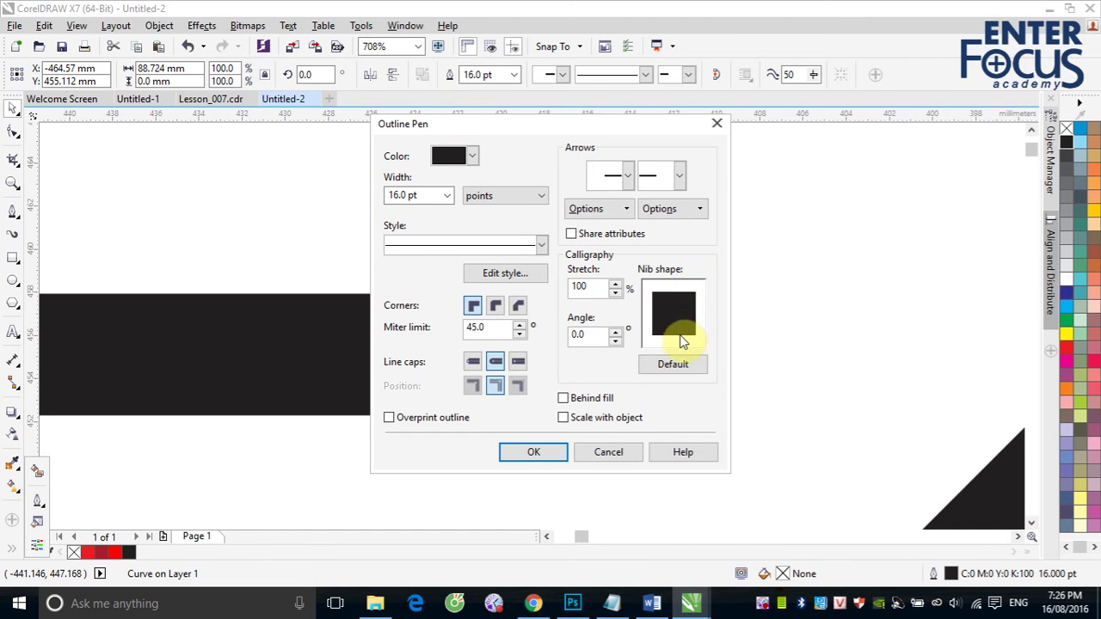
{"action": "left_click_drag", "start_coordinate": [673, 344], "coordinate": [675, 318]}
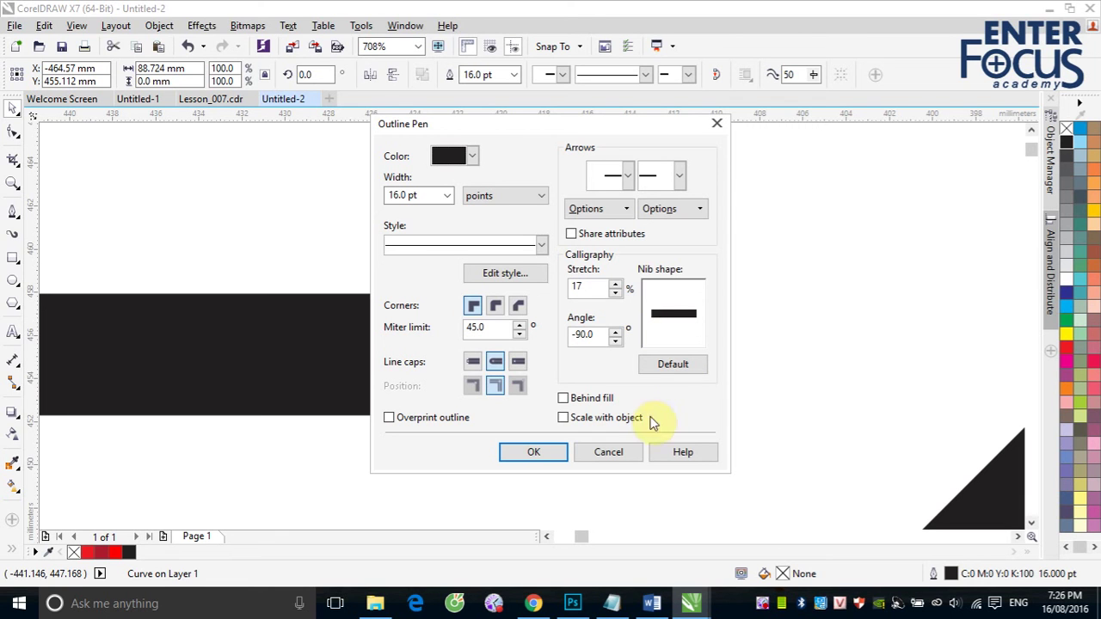
{"action": "left_click", "coordinate": [611, 453]}
- Delete the drawn line, the bevel-cornered square and the large thin-outlined square, keeping only the small red square
{"action": "left_click", "coordinate": [258, 228]}
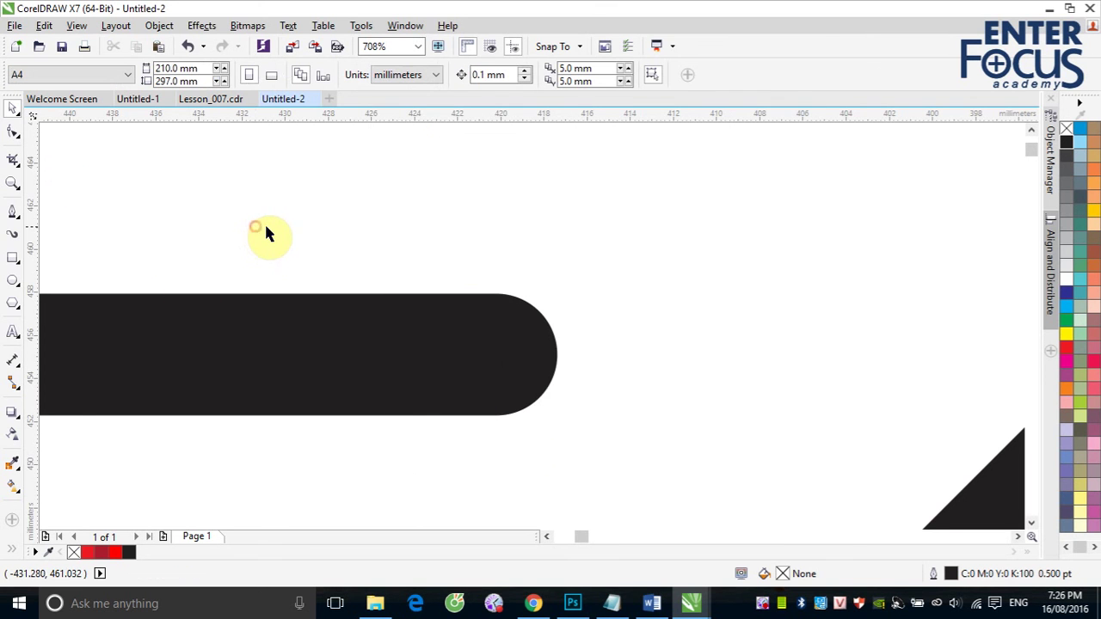
{"action": "scroll", "coordinate": [265, 228], "scroll_direction": "down", "scroll_amount": 5}
{"action": "scroll", "coordinate": [267, 232], "scroll_direction": "down", "scroll_amount": 3}
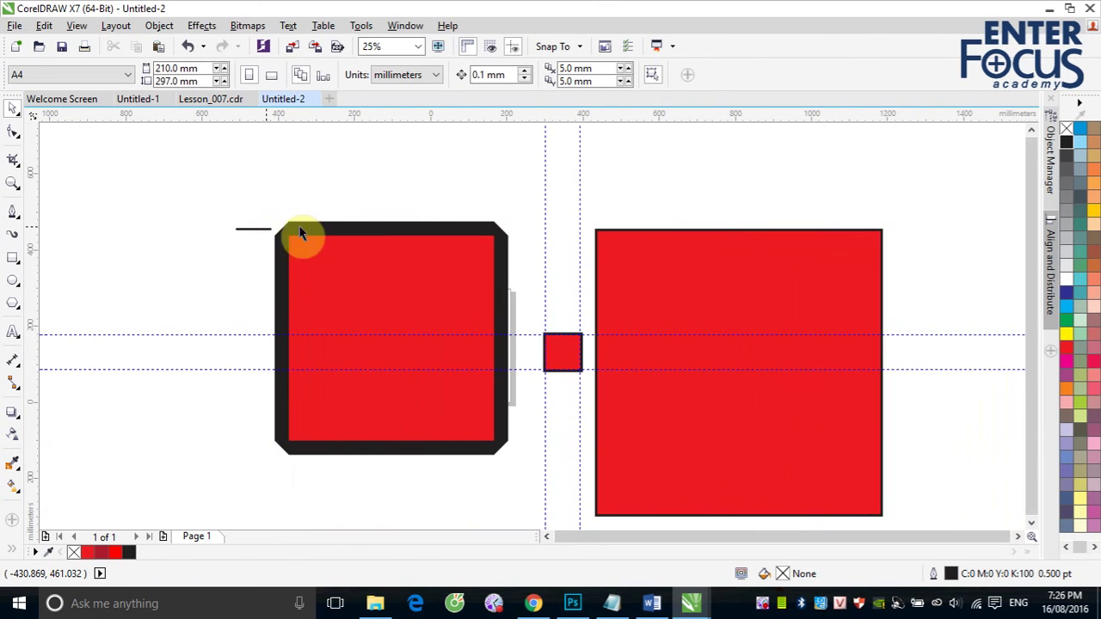
{"action": "left_click", "coordinate": [680, 275]}
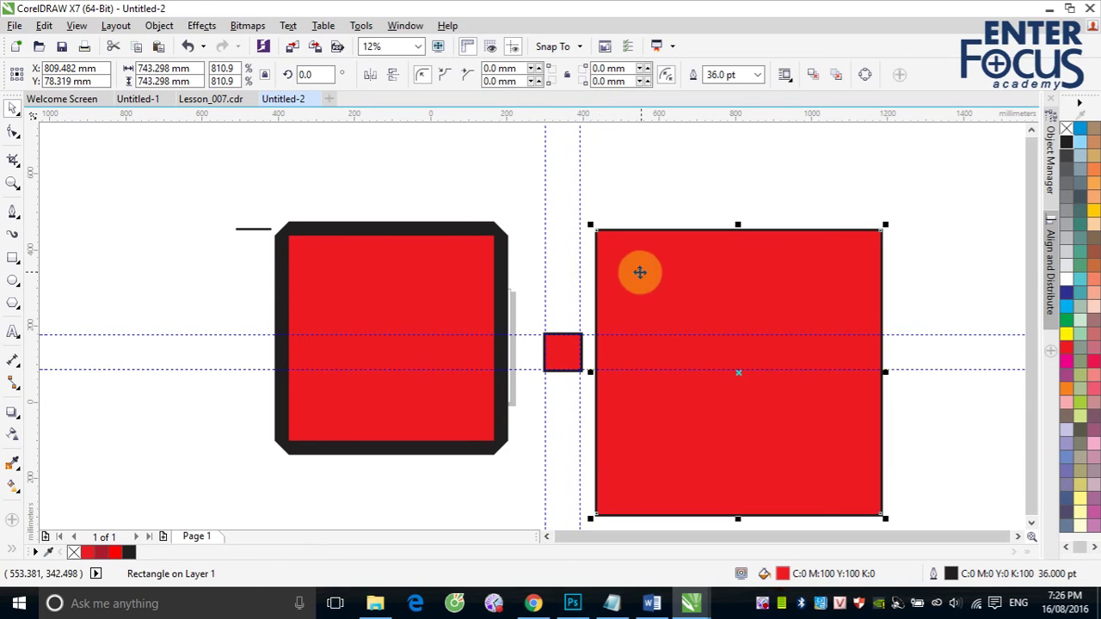
{"action": "left_click_drag", "start_coordinate": [202, 183], "coordinate": [530, 487]}
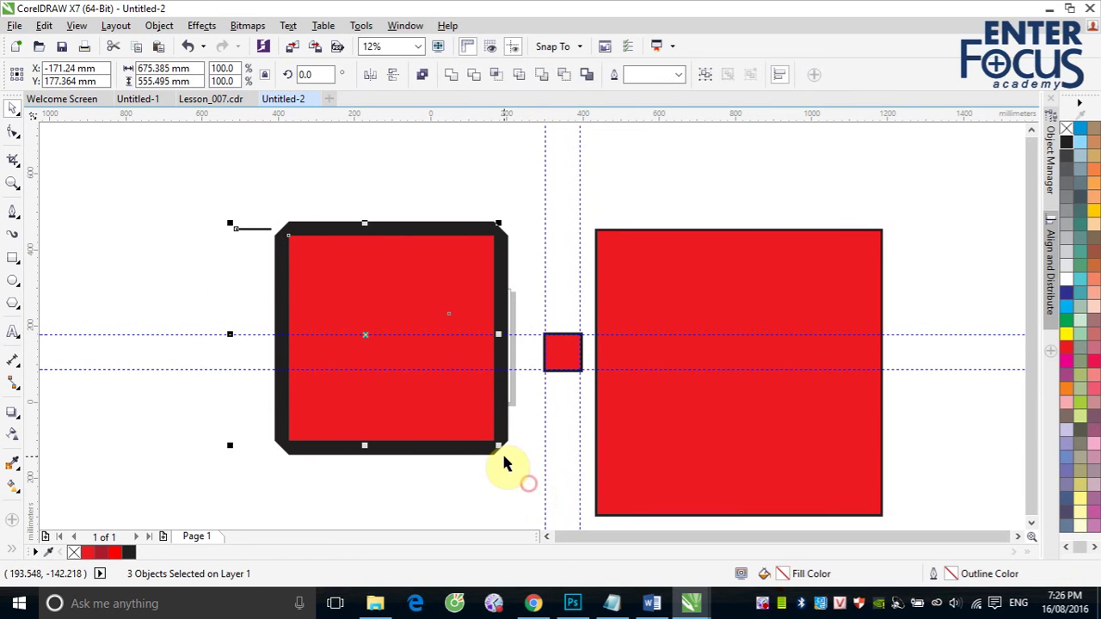
{"action": "key", "text": "Delete"}
{"action": "left_click", "coordinate": [733, 306]}
{"action": "key", "text": "Delete"}
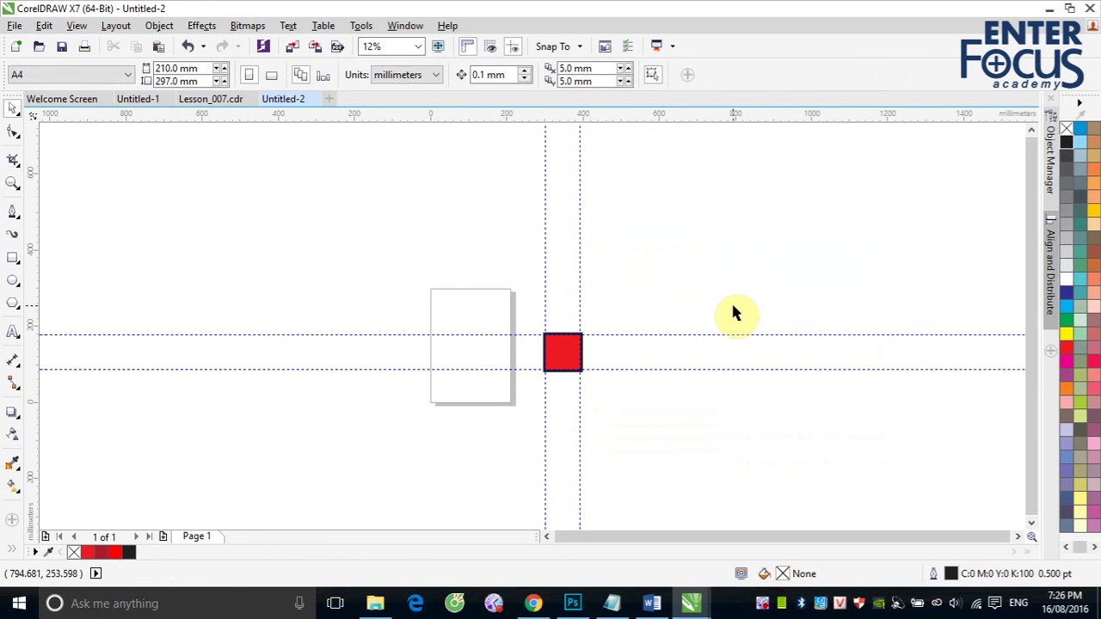
- Reduce the calligraphy nib stretch to 10% in the Outline Pen settings of the small red square
{"action": "key", "text": "z"}
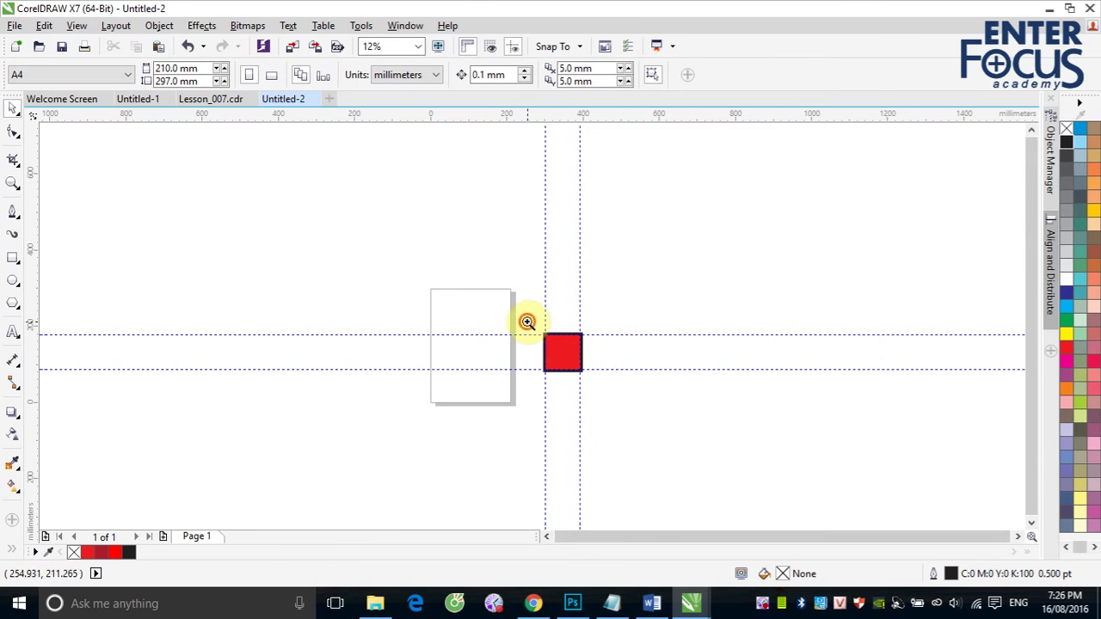
{"action": "left_click_drag", "start_coordinate": [523, 319], "coordinate": [609, 394]}
{"action": "left_click", "coordinate": [499, 277]}
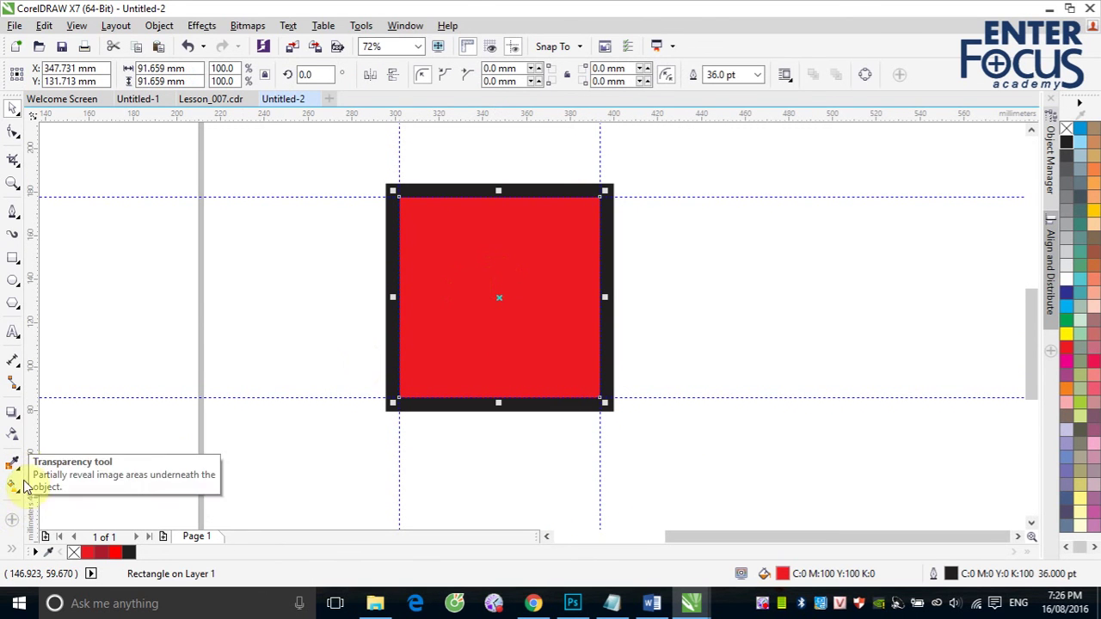
{"action": "left_click", "coordinate": [10, 547]}
{"action": "left_click", "coordinate": [36, 513]}
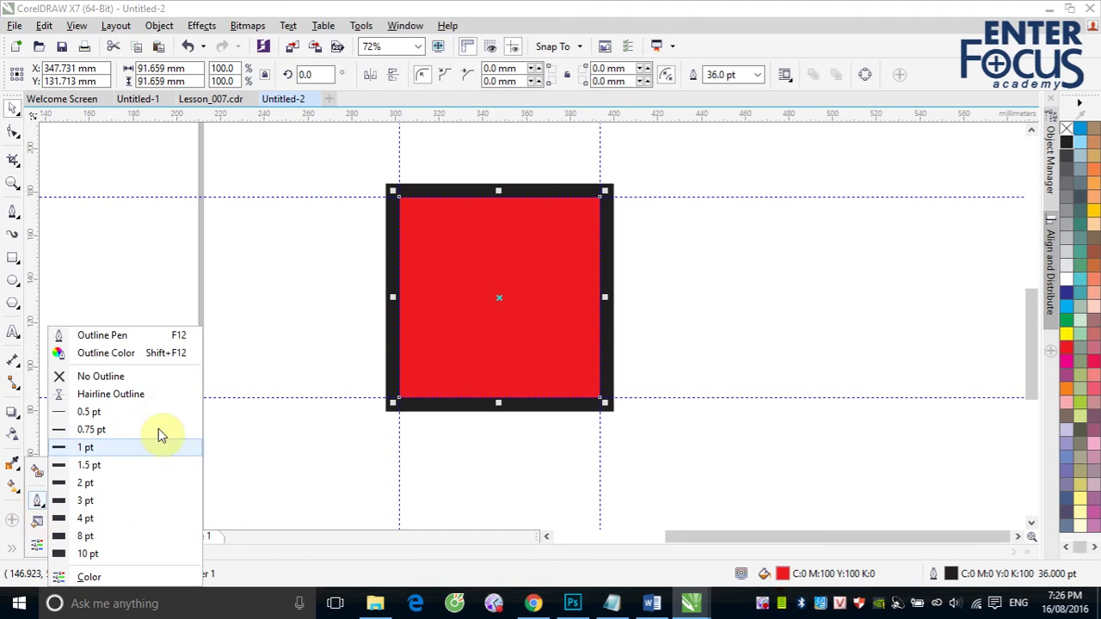
{"action": "left_click", "coordinate": [123, 336]}
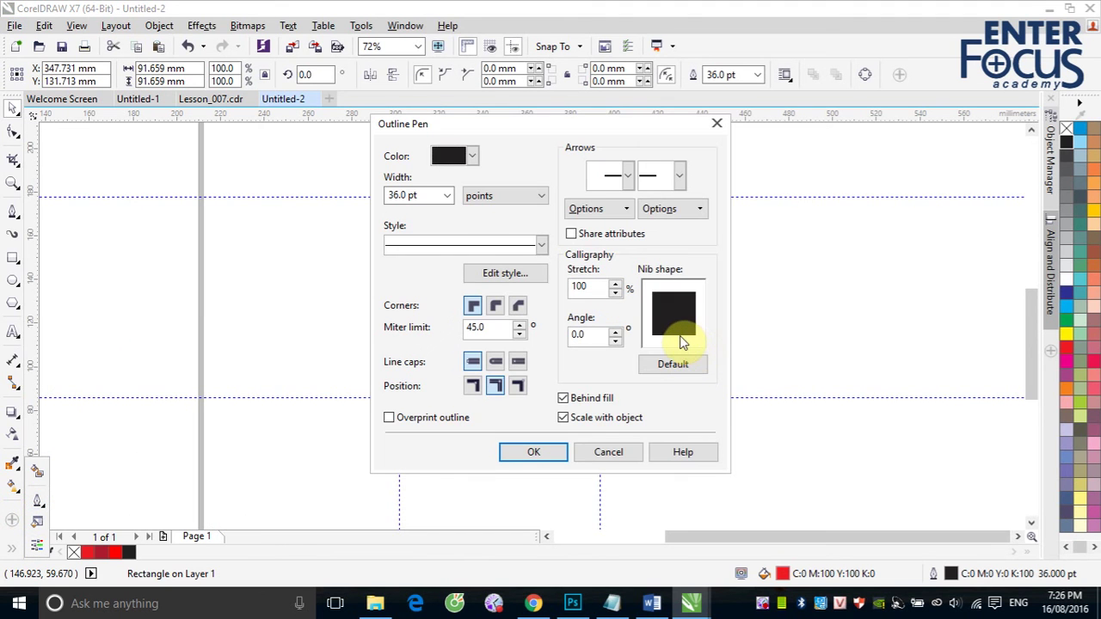
{"action": "left_click_drag", "start_coordinate": [680, 319], "coordinate": [662, 320]}
- Try several calligraphy nib angles, set the angle to 90° and apply it to the small square's outline
{"action": "left_click_drag", "start_coordinate": [577, 336], "coordinate": [591, 341]}
{"action": "type", "text": "-0"}
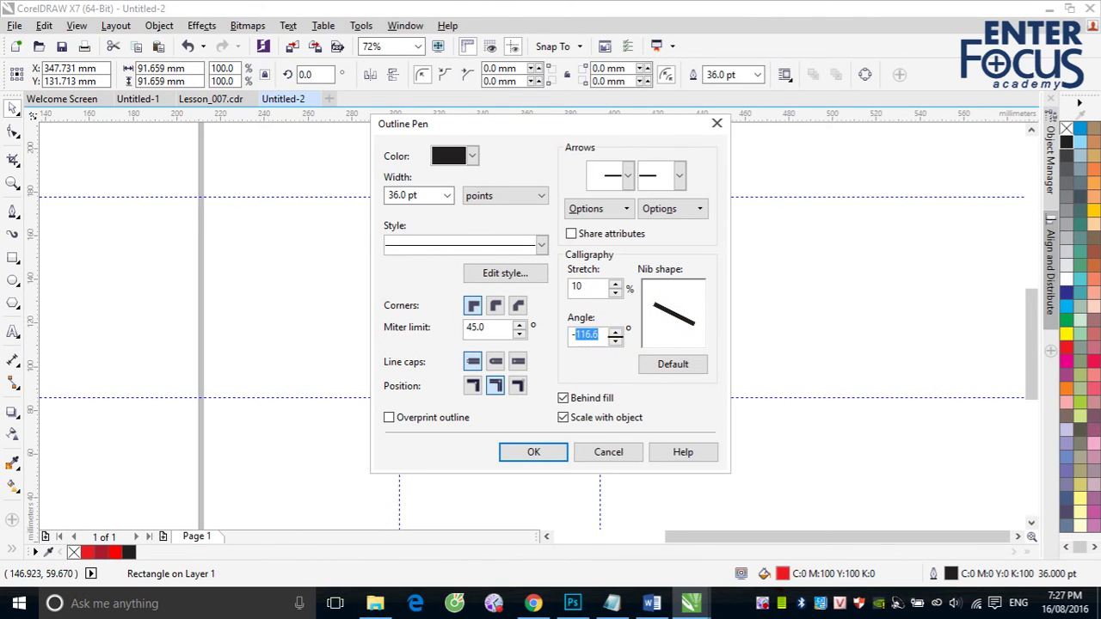
{"action": "left_click", "coordinate": [616, 341]}
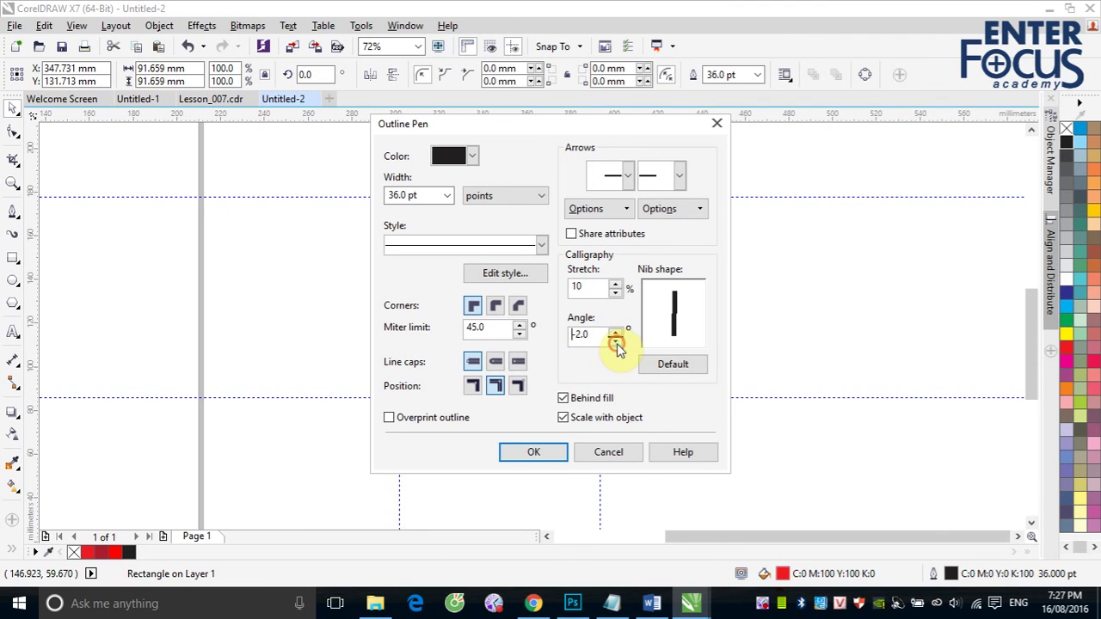
{"action": "left_click", "coordinate": [616, 335]}
{"action": "left_click", "coordinate": [616, 333]}
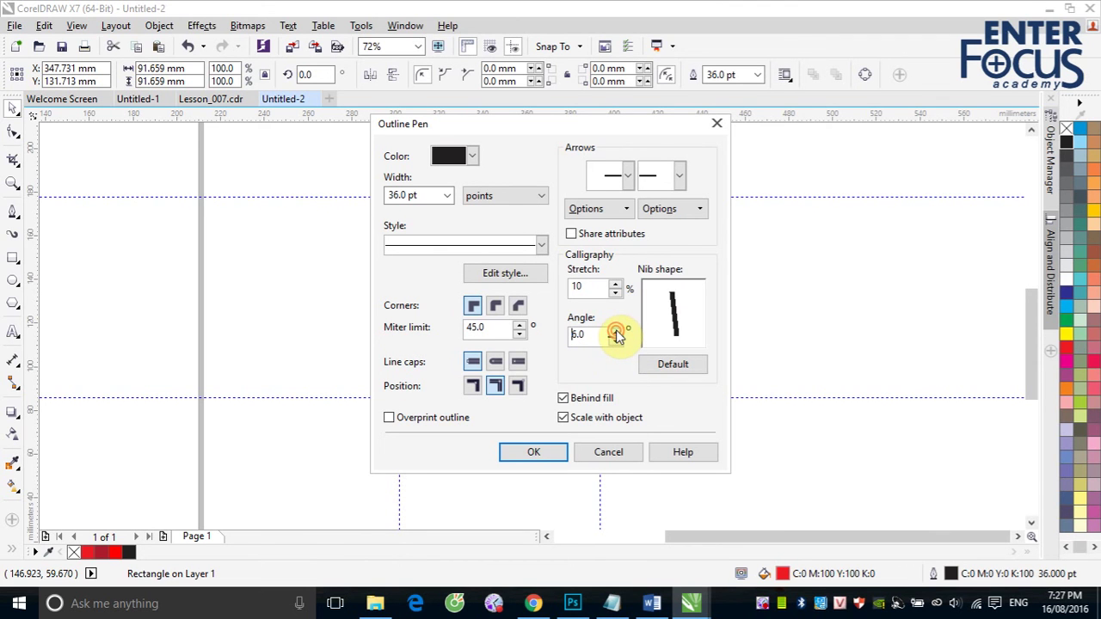
{"action": "type", "text": "90"}
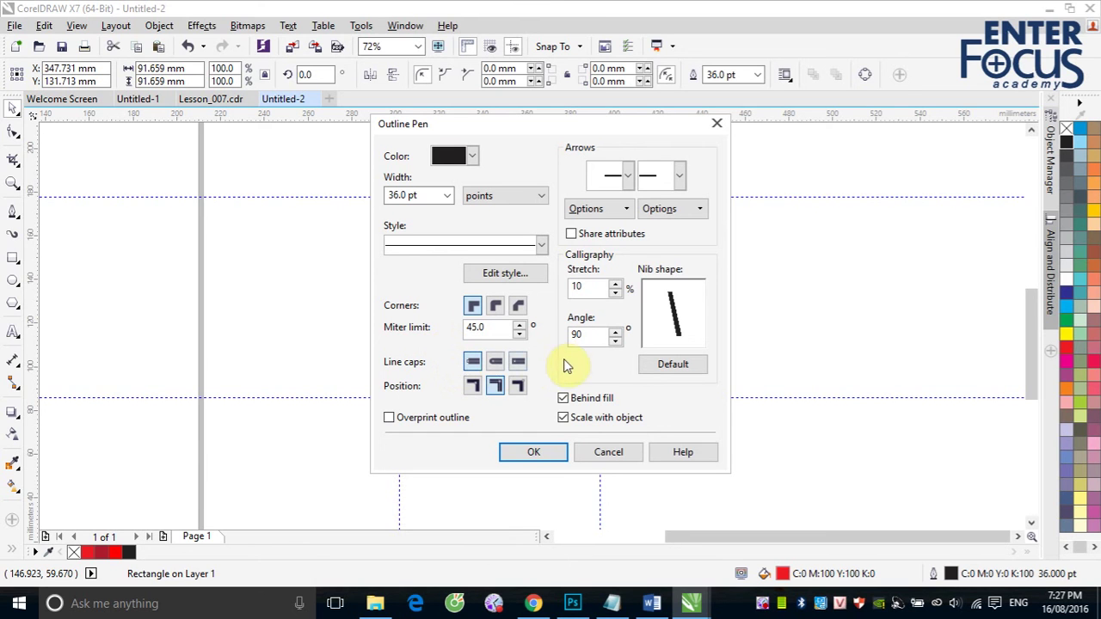
{"action": "left_click", "coordinate": [616, 340]}
{"action": "left_click", "coordinate": [616, 340]}
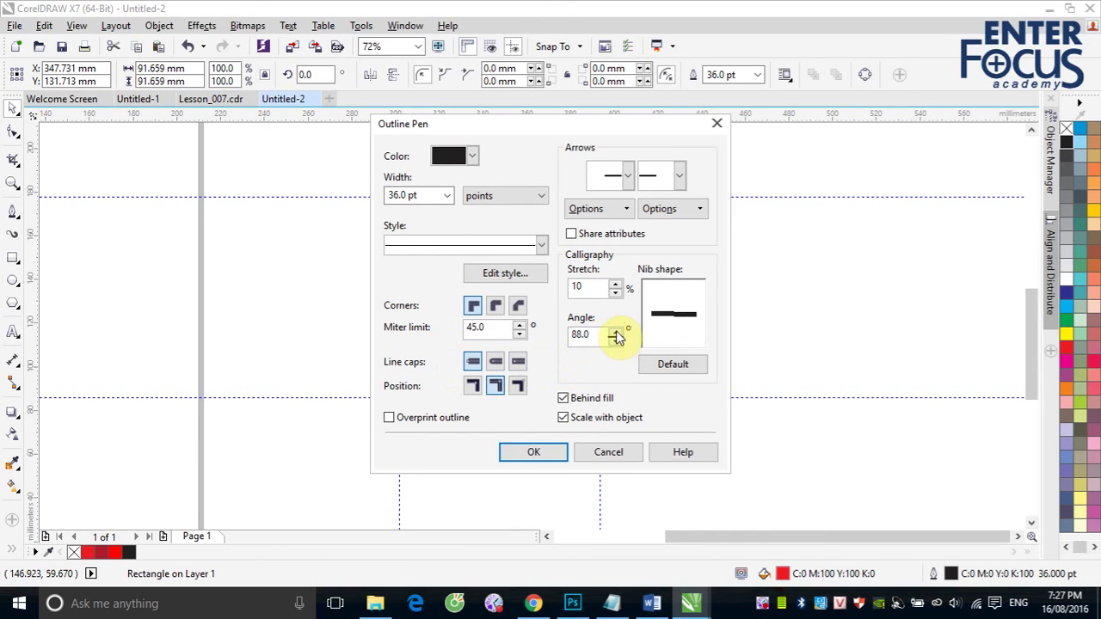
{"action": "left_click", "coordinate": [616, 334]}
{"action": "left_click", "coordinate": [616, 334]}
{"action": "left_click", "coordinate": [533, 455]}
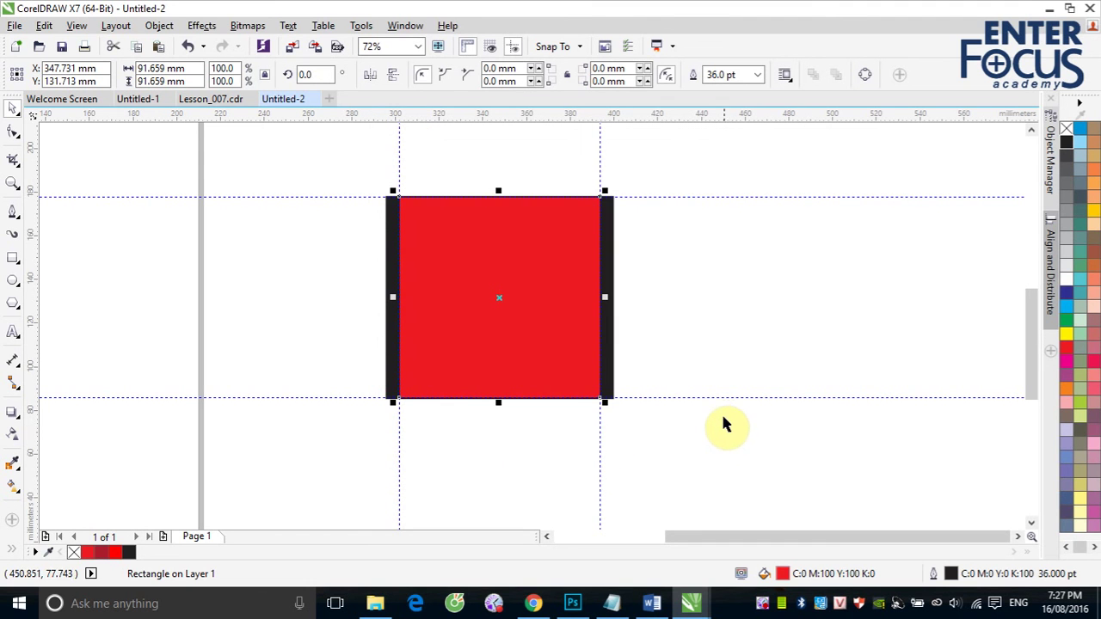
- Hide the guidelines and draw a looping Freehand curve about 44 × 37 mm beside the red square
{"action": "left_click", "coordinate": [513, 48]}
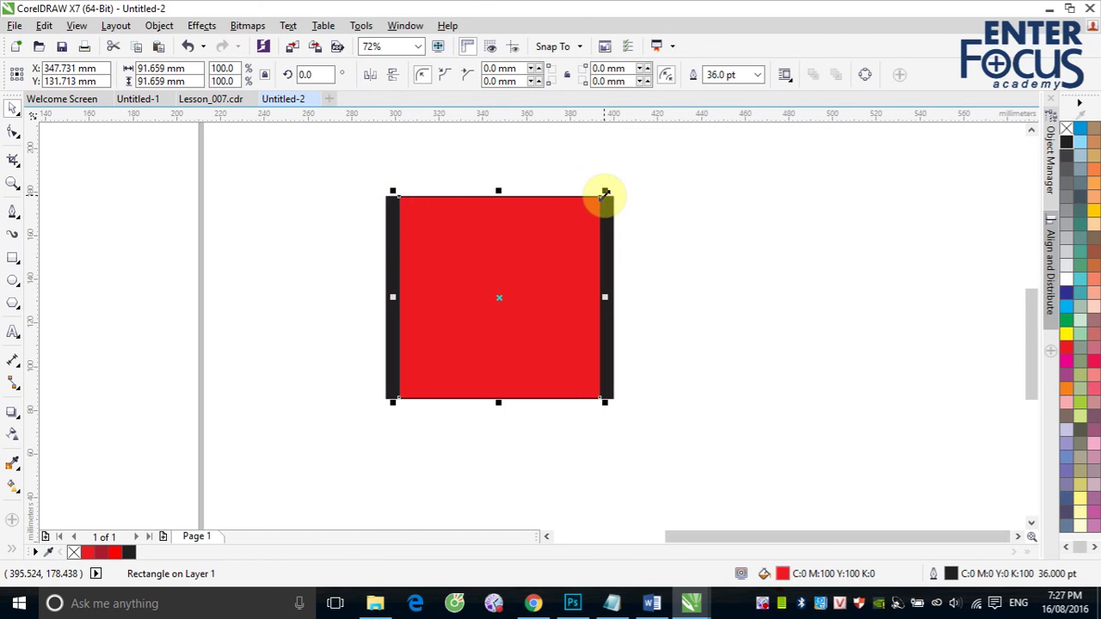
{"action": "left_click", "coordinate": [15, 214]}
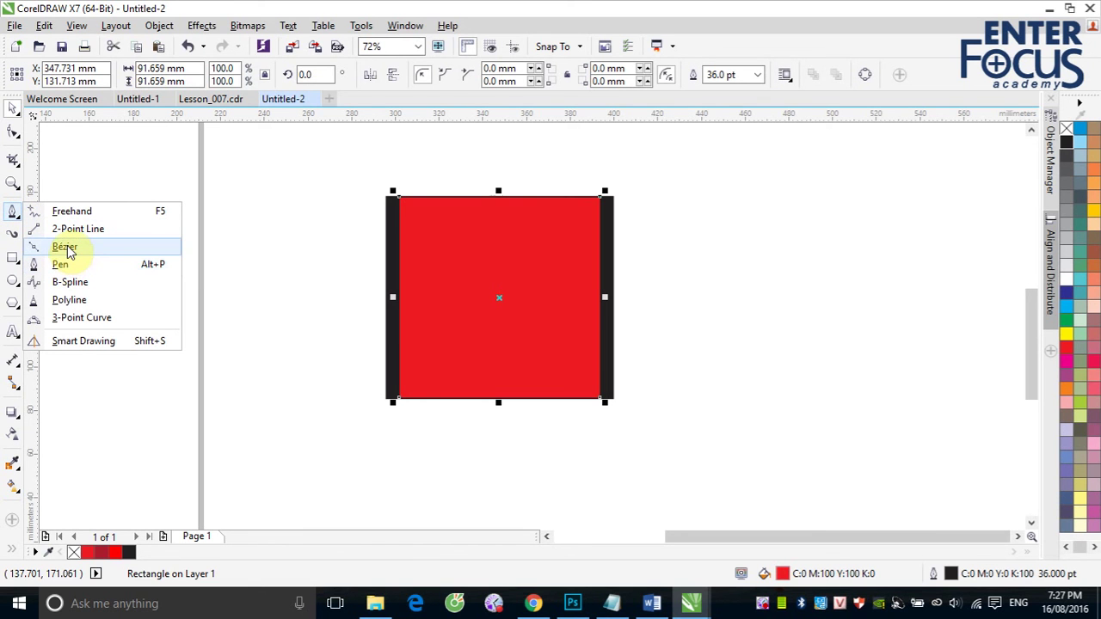
{"action": "left_click", "coordinate": [76, 212]}
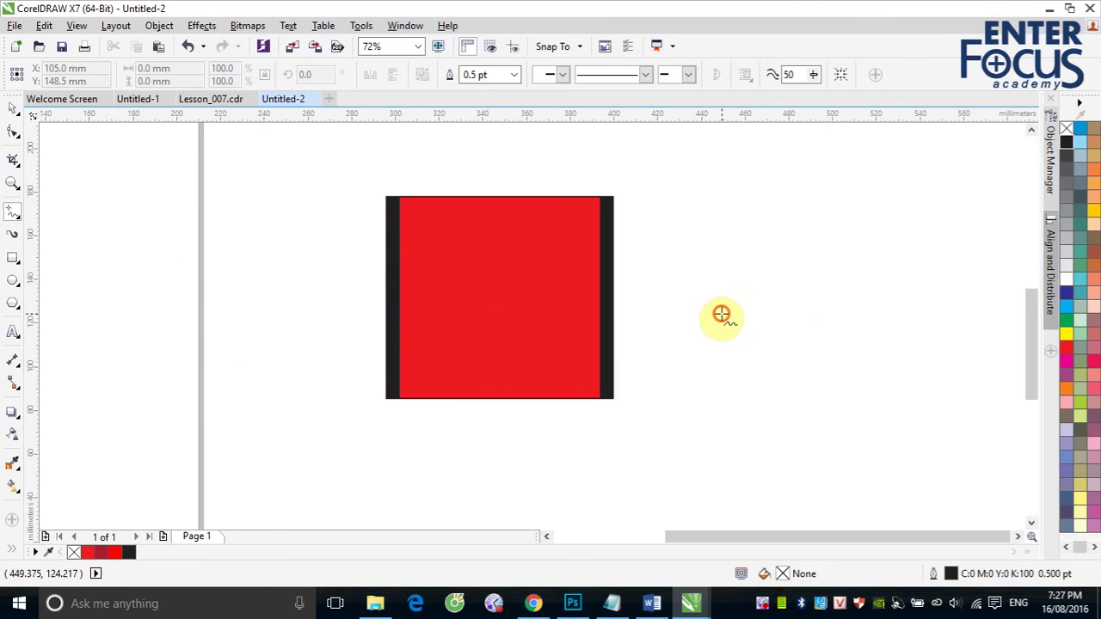
{"action": "mouse_move", "coordinate": [720, 314]}
{"action": "left_mouse_down"}
{"action": "mouse_move", "coordinate": [714, 283]}
{"action": "mouse_move", "coordinate": [760, 288]}
{"action": "mouse_move", "coordinate": [714, 314]}
{"action": "mouse_move", "coordinate": [749, 365]}
{"action": "mouse_move", "coordinate": [795, 337]}
{"action": "mouse_move", "coordinate": [718, 330]}
{"action": "left_mouse_up"}
- Give the looping curve's outline a calligraphic nib with 29% stretch and a -51.3° angle in the Outline Pen settings
{"action": "left_click", "coordinate": [12, 548]}
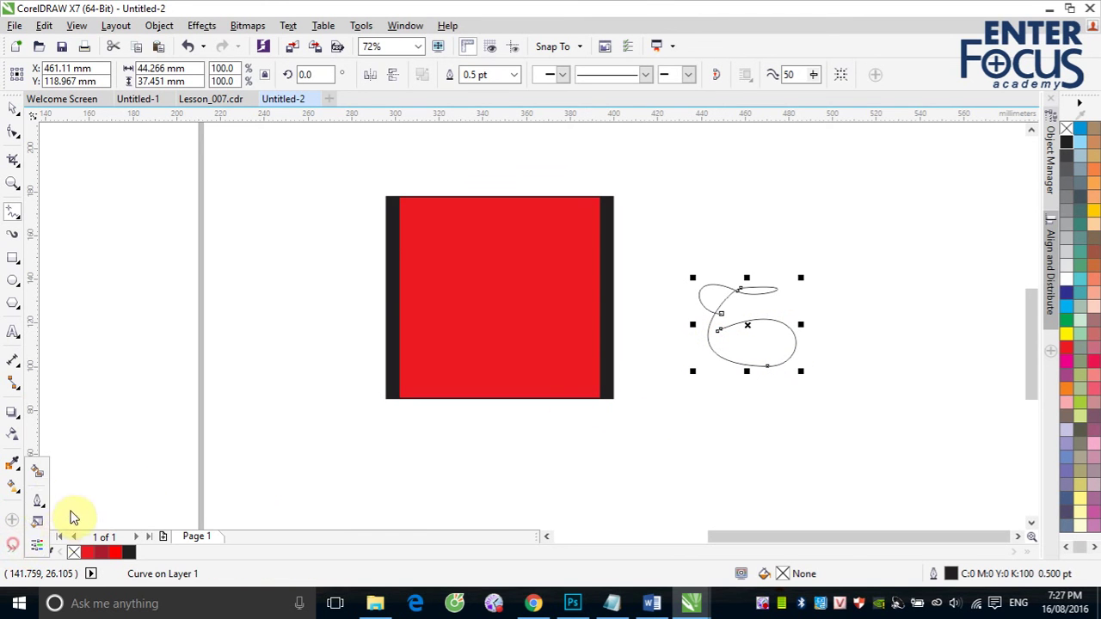
{"action": "left_click", "coordinate": [37, 501]}
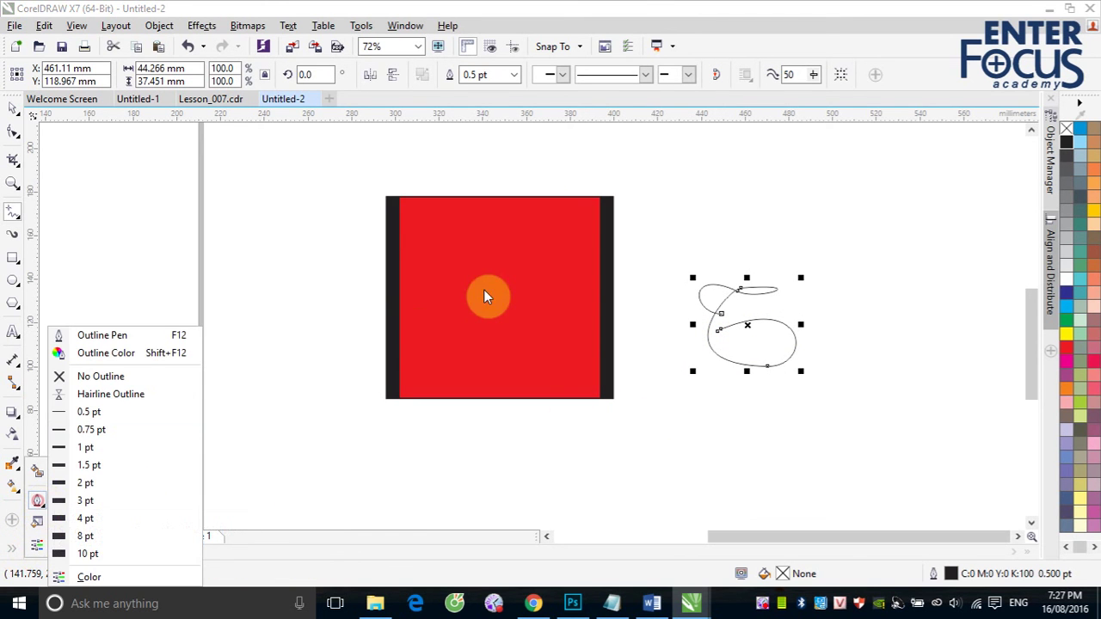
{"action": "left_click", "coordinate": [114, 335]}
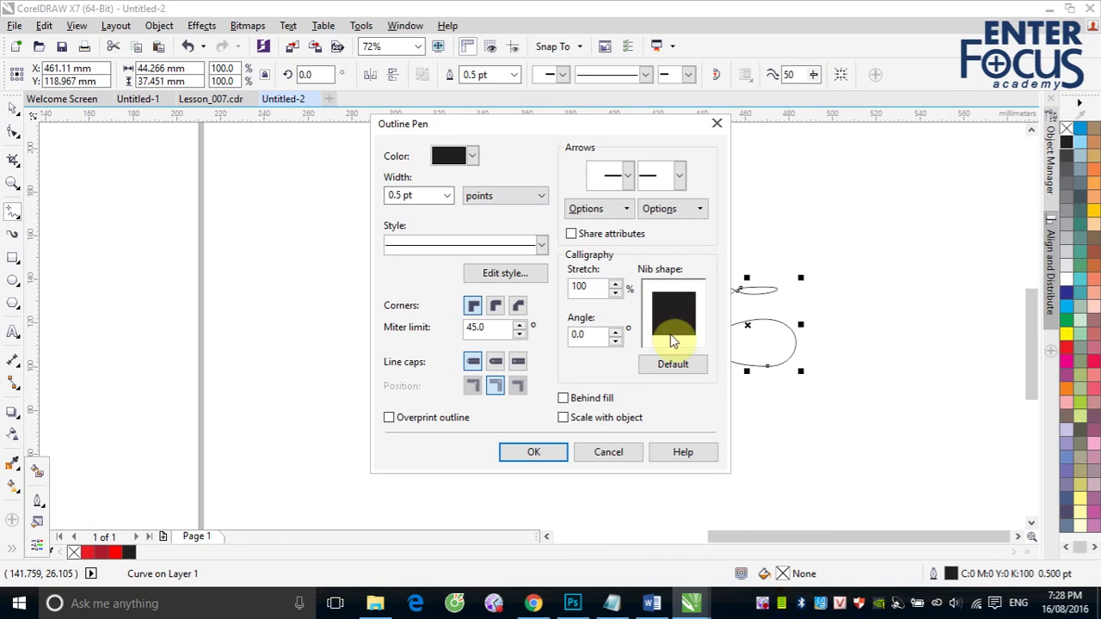
{"action": "mouse_move", "coordinate": [676, 320]}
{"action": "left_mouse_down"}
{"action": "mouse_move", "coordinate": [699, 332]}
{"action": "mouse_move", "coordinate": [696, 310]}
{"action": "mouse_move", "coordinate": [676, 317]}
{"action": "left_mouse_up"}
{"action": "left_click_drag", "start_coordinate": [673, 317], "coordinate": [669, 308]}
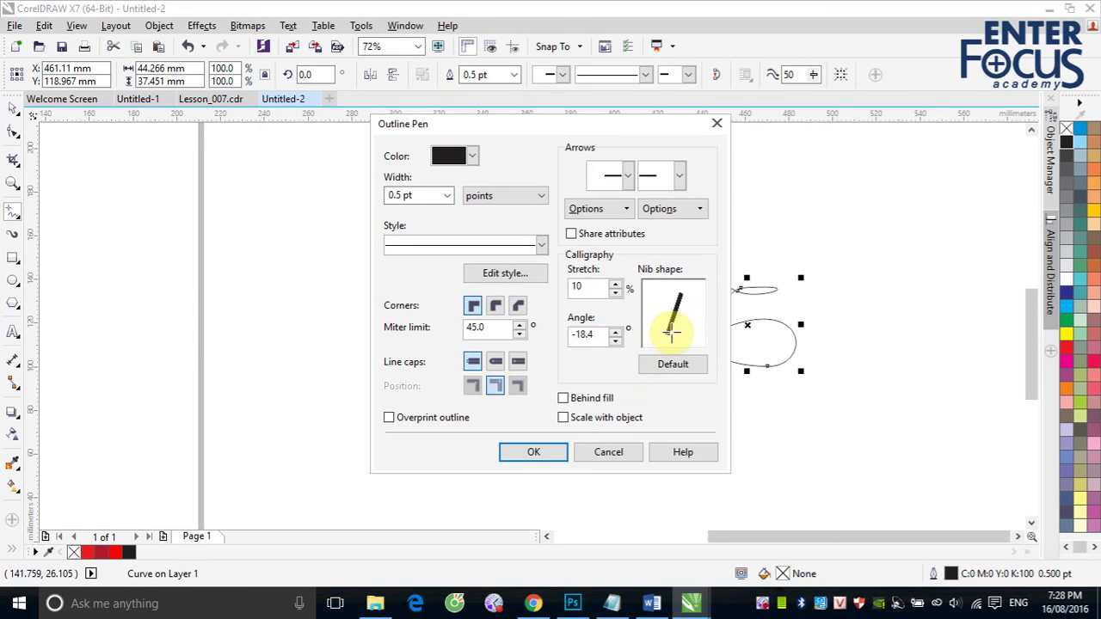
{"action": "mouse_move", "coordinate": [672, 332]}
{"action": "left_mouse_down"}
{"action": "mouse_move", "coordinate": [679, 300]}
{"action": "mouse_move", "coordinate": [681, 322]}
{"action": "left_mouse_up"}
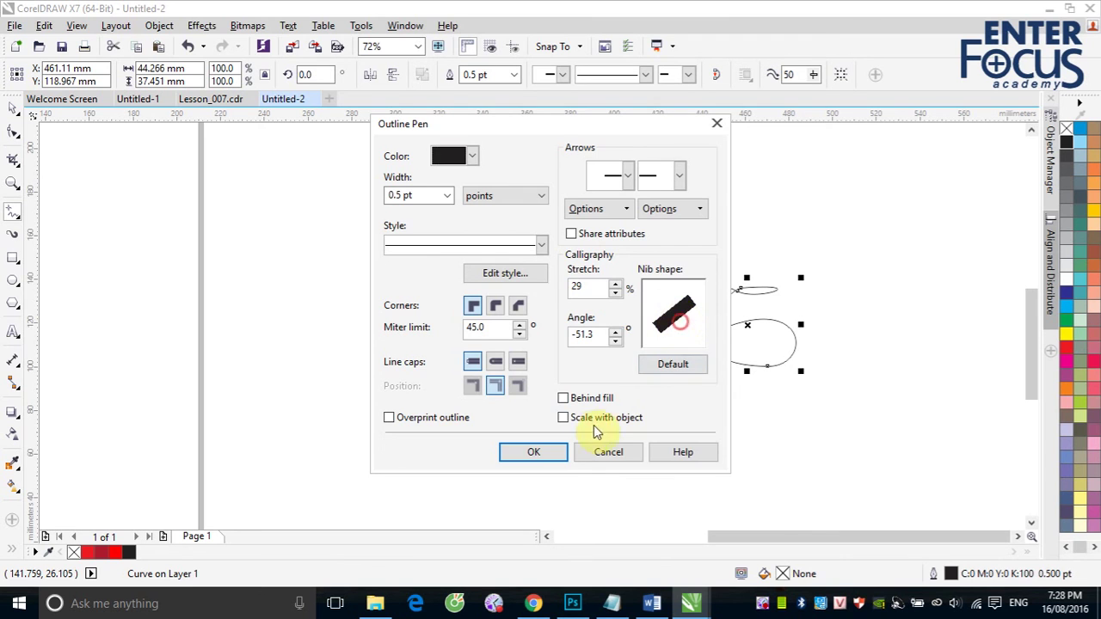
{"action": "left_click", "coordinate": [542, 452]}
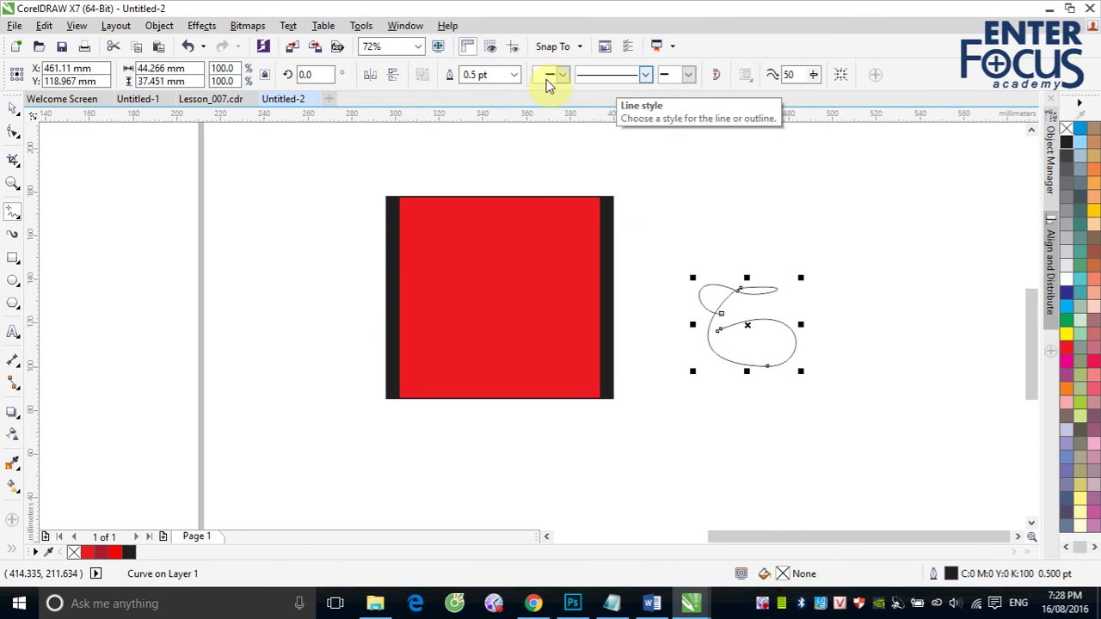
- Set the looping curve's outline width to 8 pt and examine its calligraphic stroke up close
{"action": "left_click", "coordinate": [513, 75]}
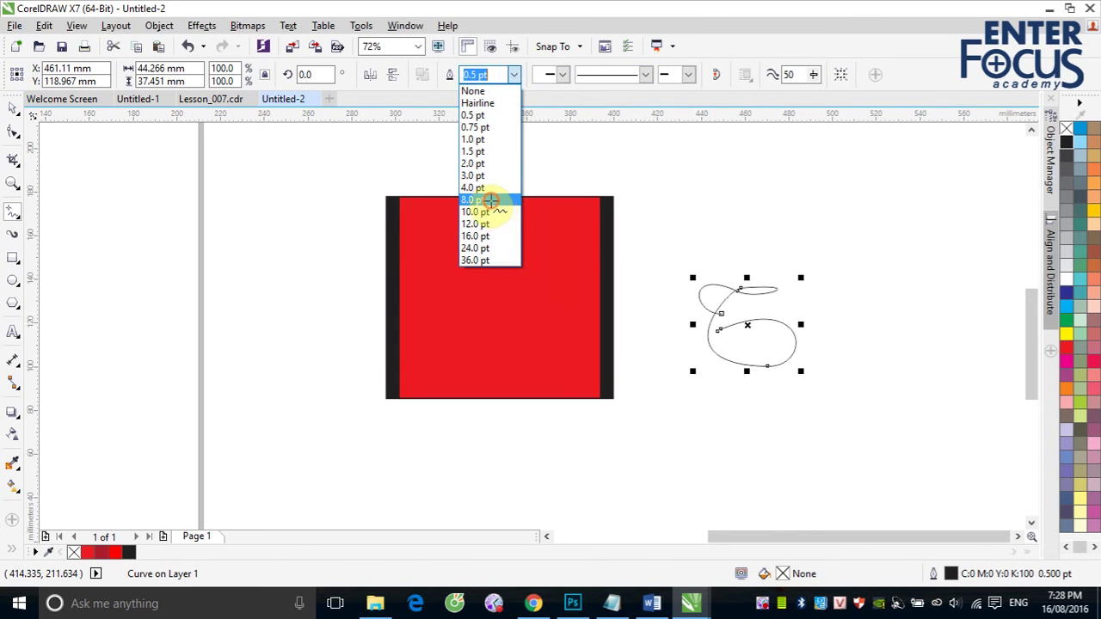
{"action": "left_click", "coordinate": [489, 200]}
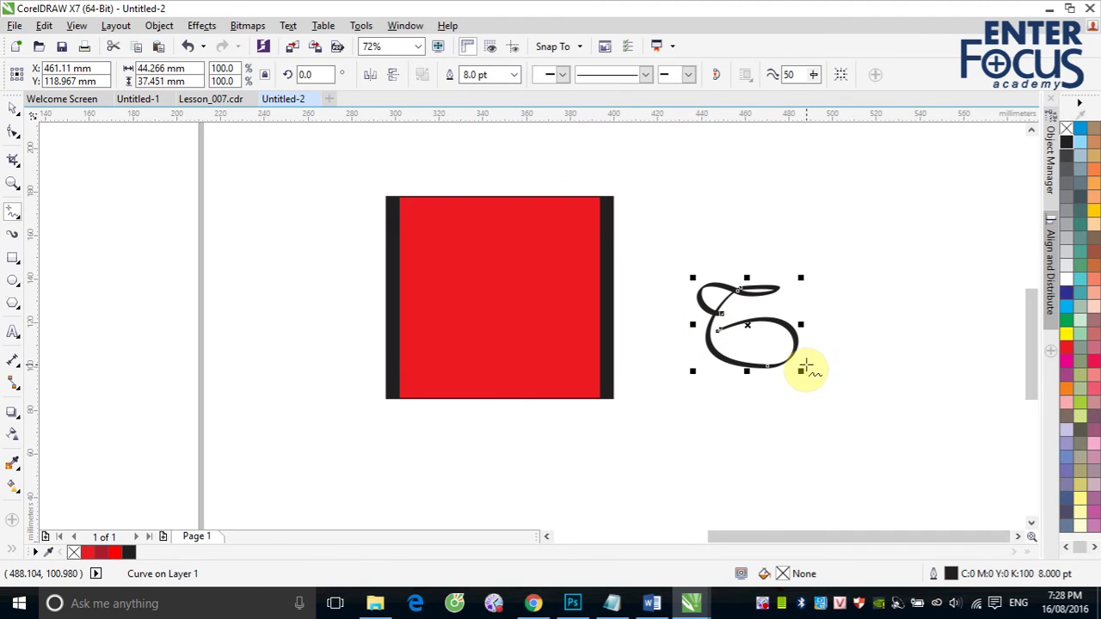
{"action": "left_click_drag", "start_coordinate": [671, 263], "coordinate": [828, 395]}
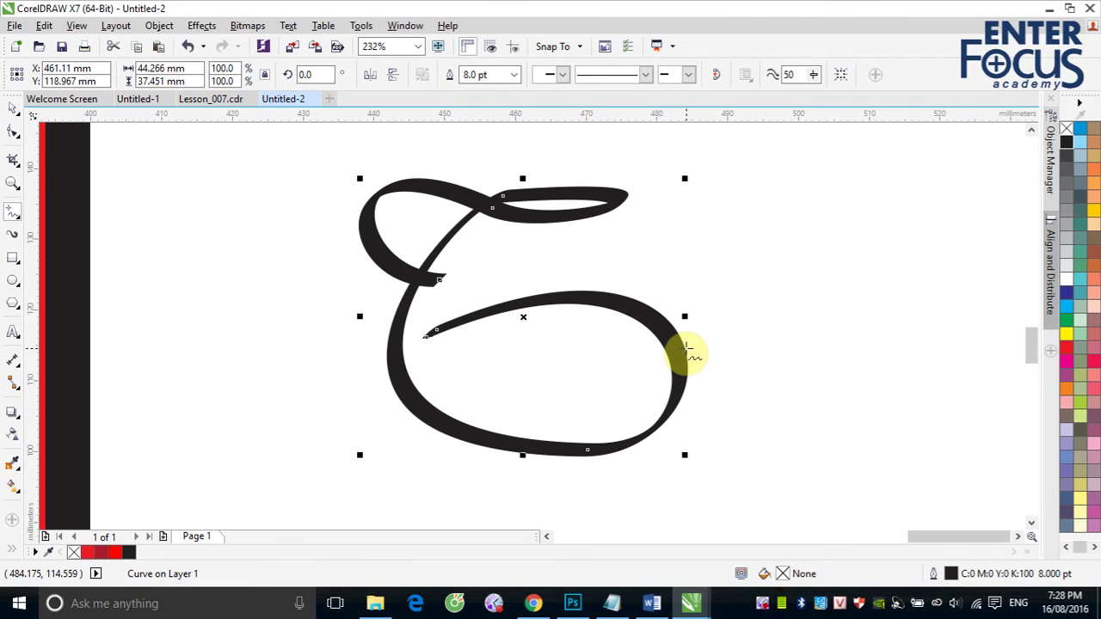
- Delete the red square and the calligraphic curve together
{"action": "left_click", "coordinate": [13, 107]}
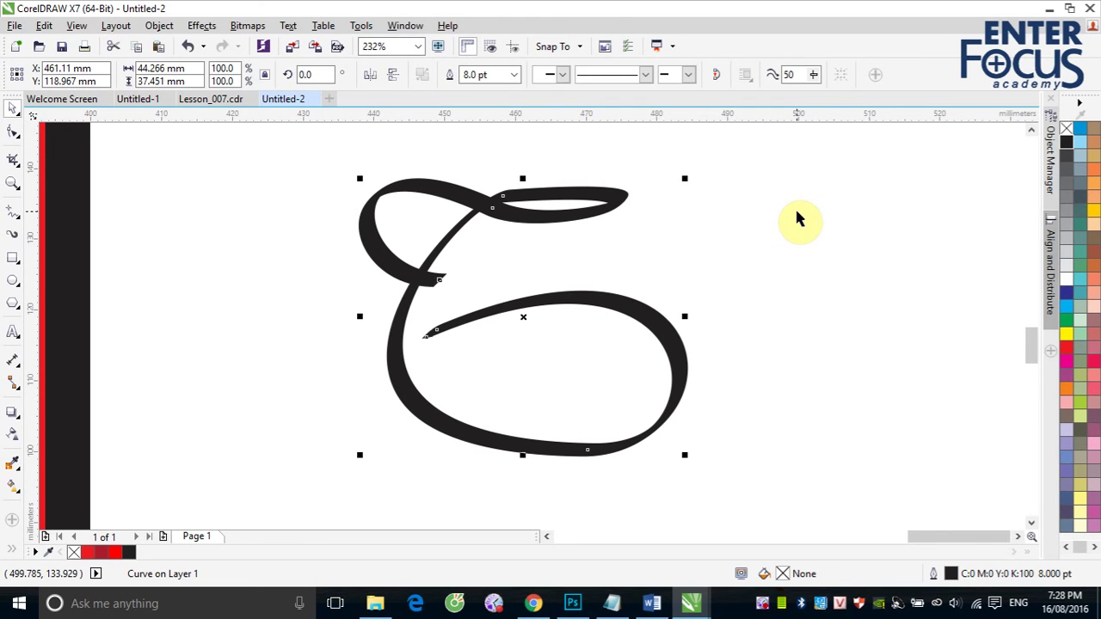
{"action": "scroll", "coordinate": [797, 216], "scroll_direction": "down", "scroll_amount": 5}
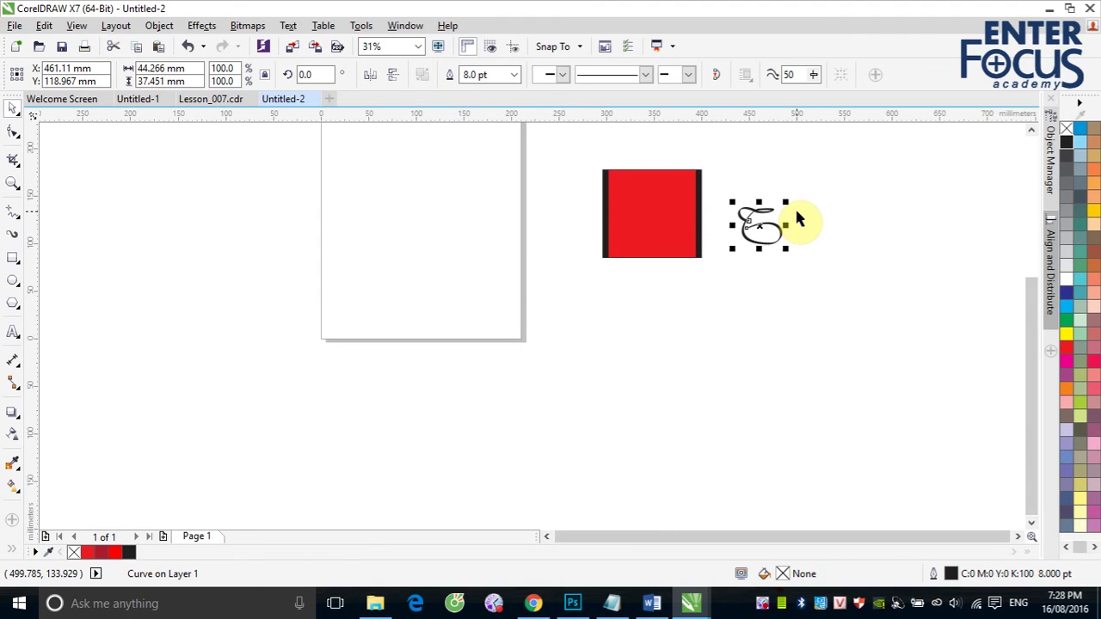
{"action": "left_click_drag", "start_coordinate": [587, 141], "coordinate": [860, 287]}
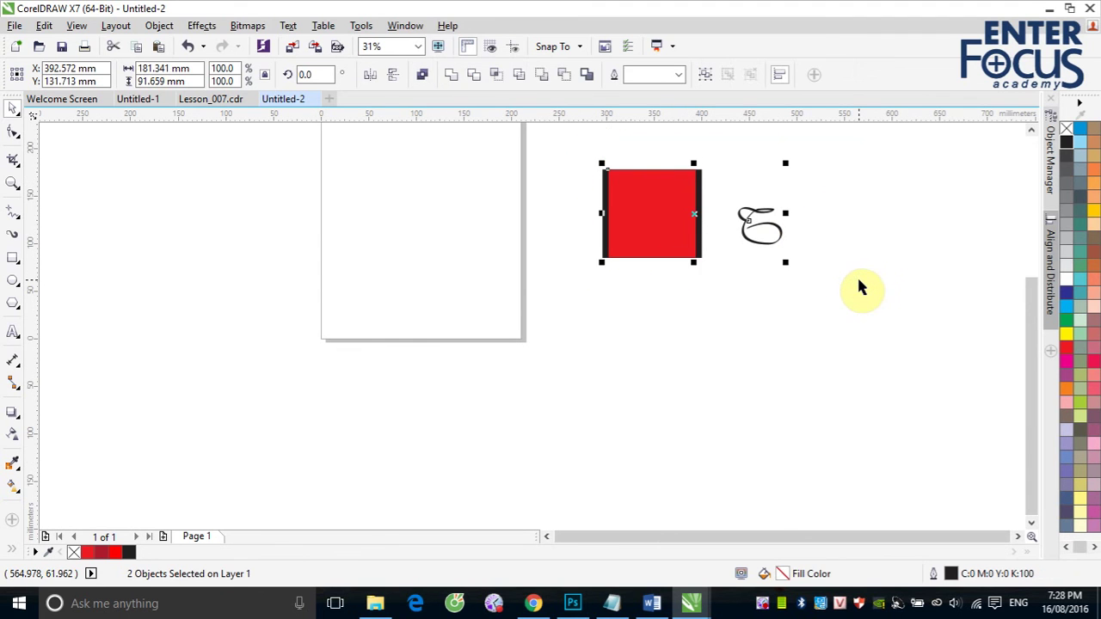
{"action": "key", "text": "Delete"}
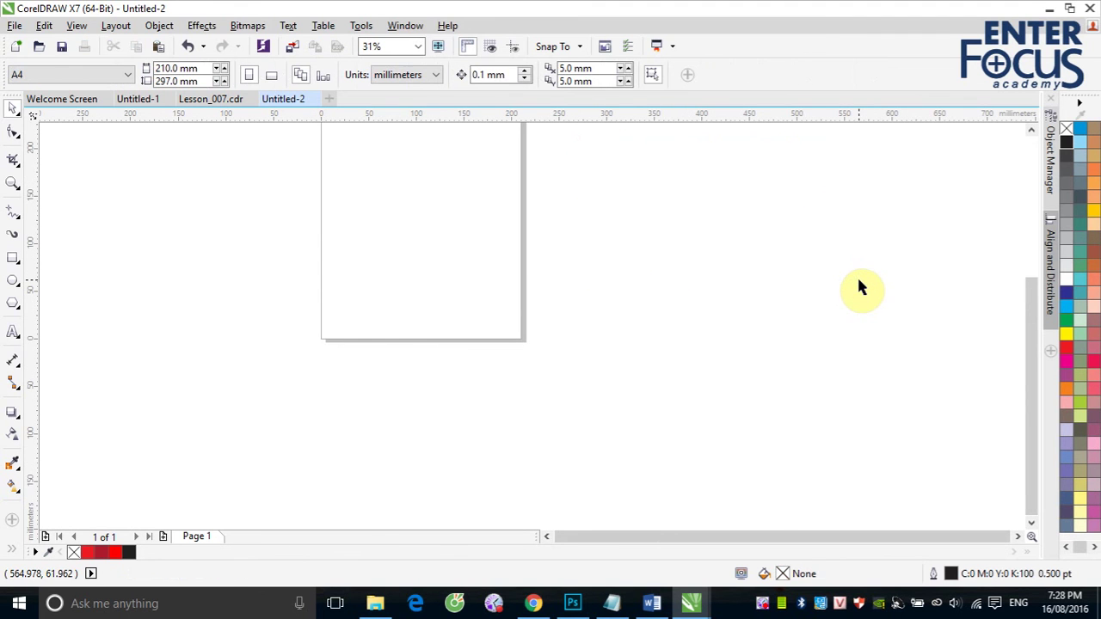
- Draw a rectangle about 115 × 141 mm on the page and deselect it
{"action": "left_click", "coordinate": [1032, 129]}
{"action": "left_click", "coordinate": [1033, 129]}
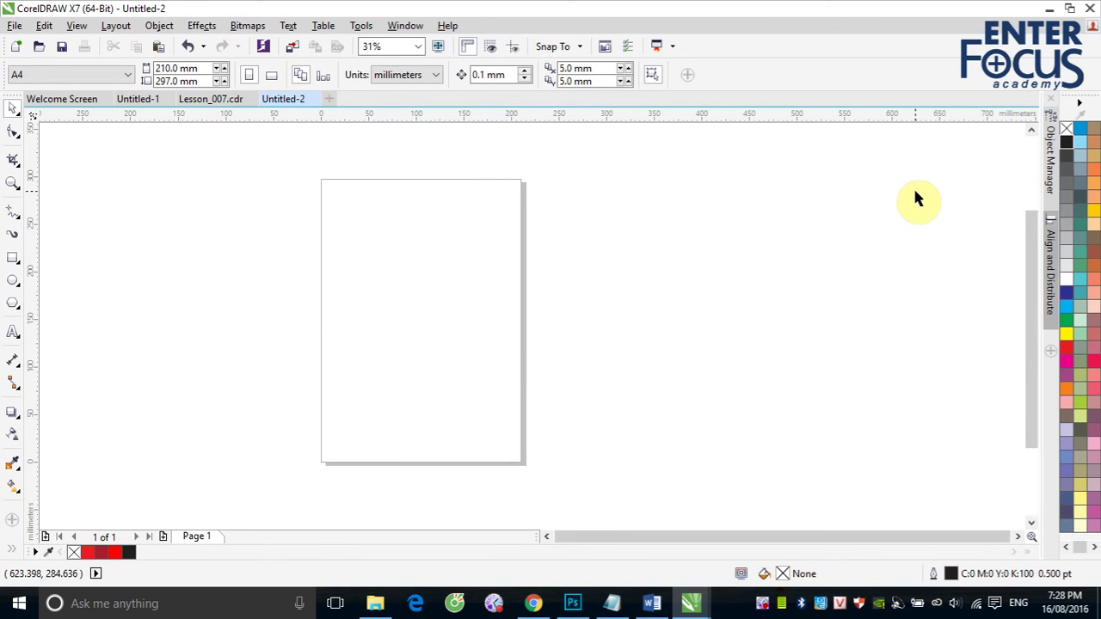
{"action": "left_click", "coordinate": [13, 258]}
{"action": "left_click_drag", "start_coordinate": [359, 263], "coordinate": [470, 398]}
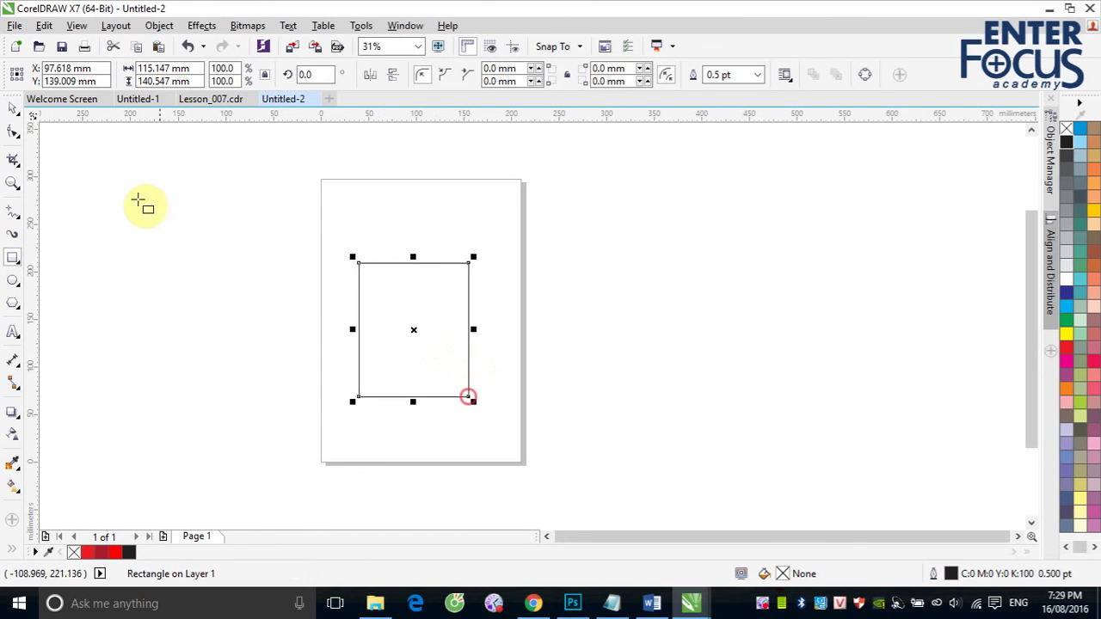
{"action": "left_click", "coordinate": [7, 110]}
{"action": "left_click", "coordinate": [349, 238]}
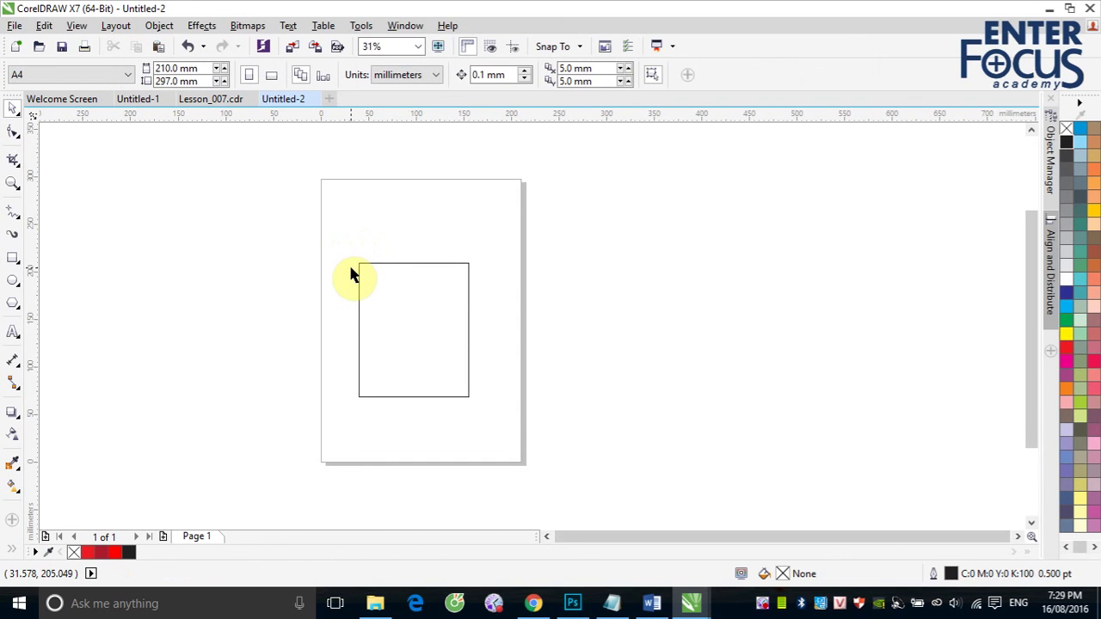
- Convert the rectangle on the page to curves
{"action": "key", "text": "z"}
{"action": "left_click_drag", "start_coordinate": [339, 249], "coordinate": [482, 379]}
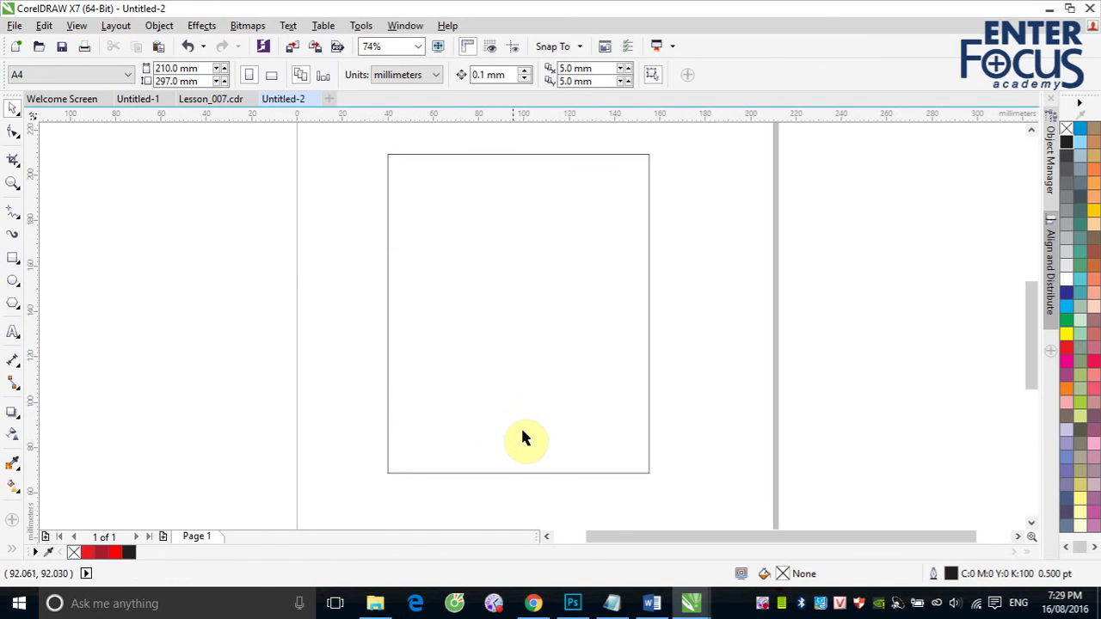
{"action": "left_click", "coordinate": [516, 473]}
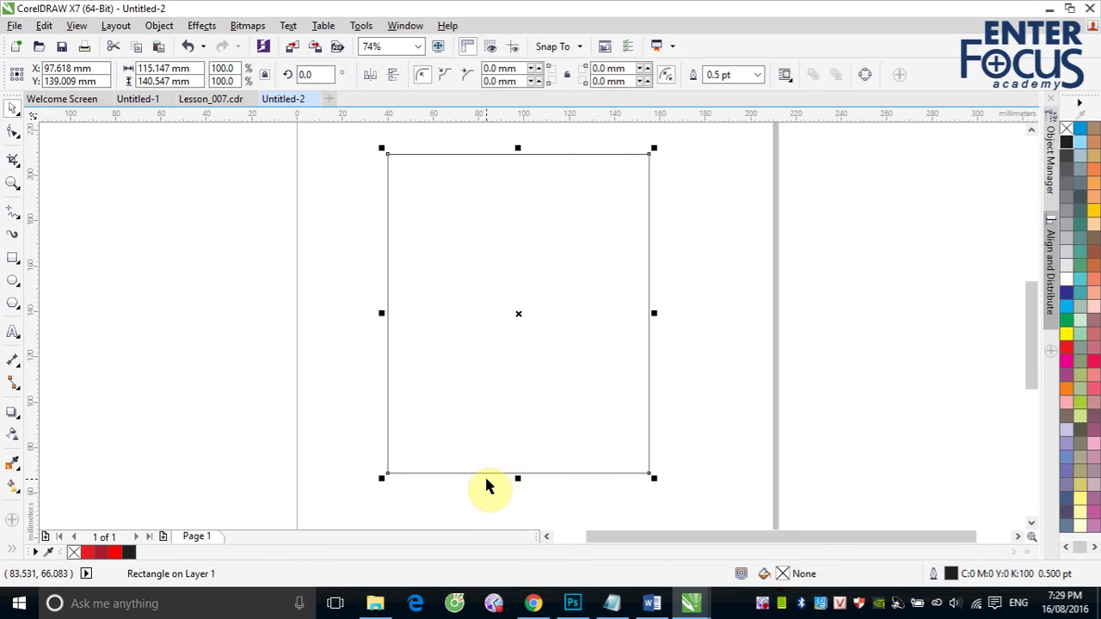
{"action": "key", "text": "ctrl+q"}
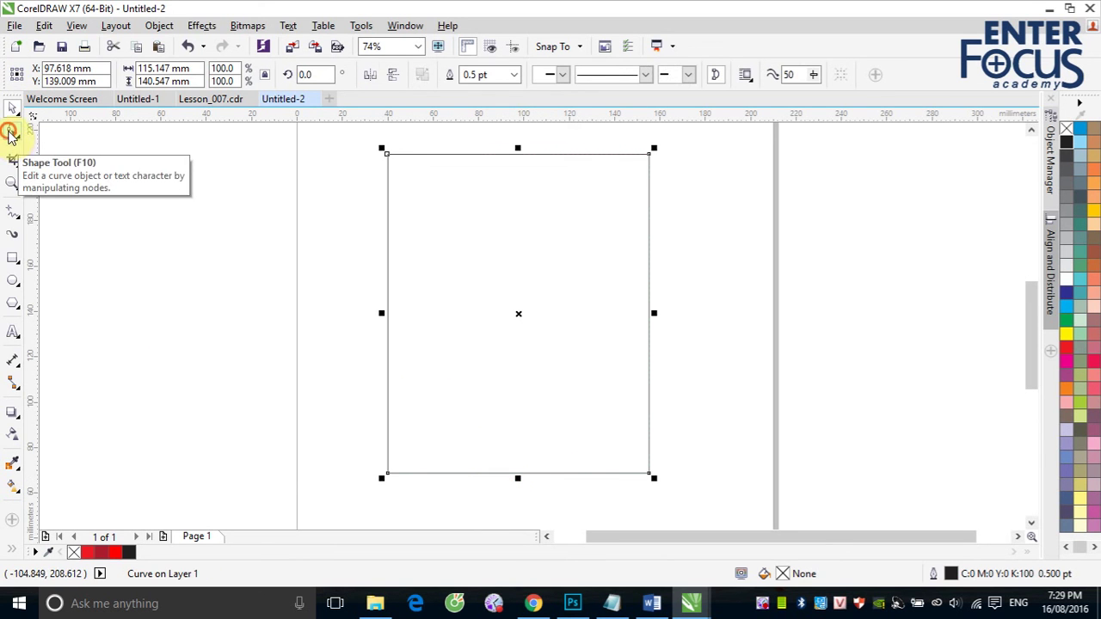
- Narrow the shape's bottom edge symmetrically by stretching its two lower nodes, and pull the edge's midpoint down into a shallow point
{"action": "left_click", "coordinate": [13, 131]}
{"action": "left_click_drag", "start_coordinate": [334, 439], "coordinate": [670, 482]}
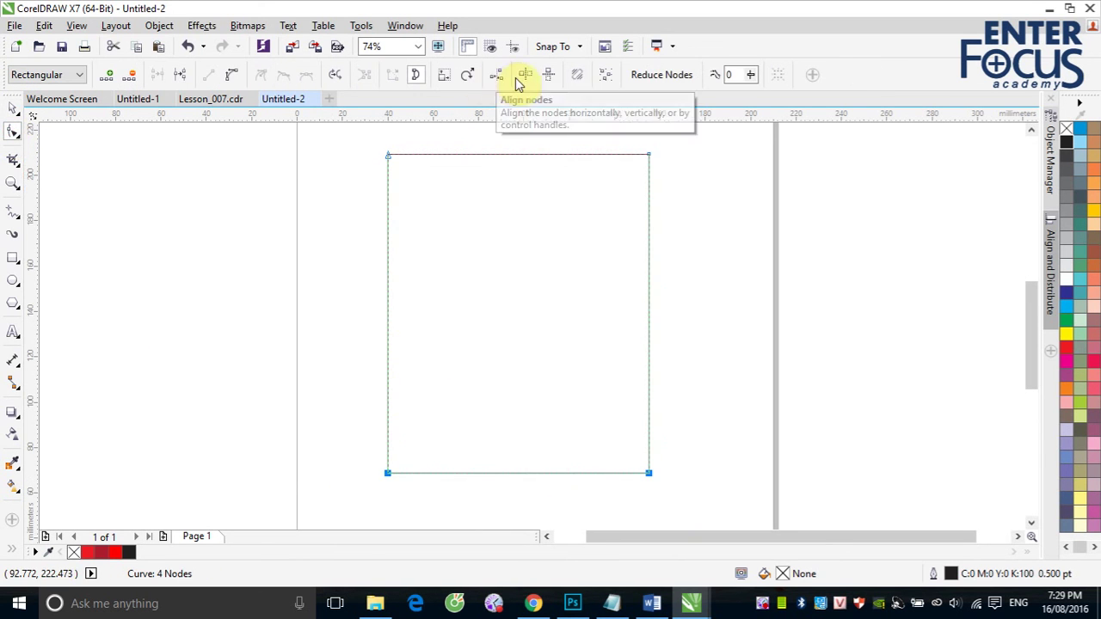
{"action": "left_click", "coordinate": [448, 76]}
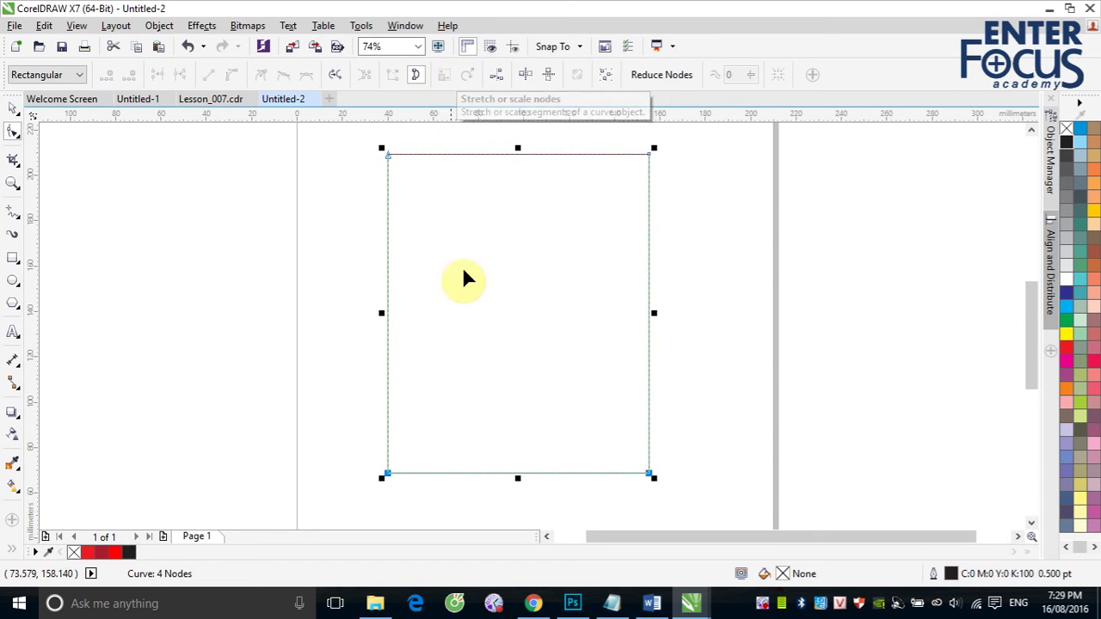
{"action": "left_click_drag", "start_coordinate": [382, 313], "coordinate": [401, 315]}
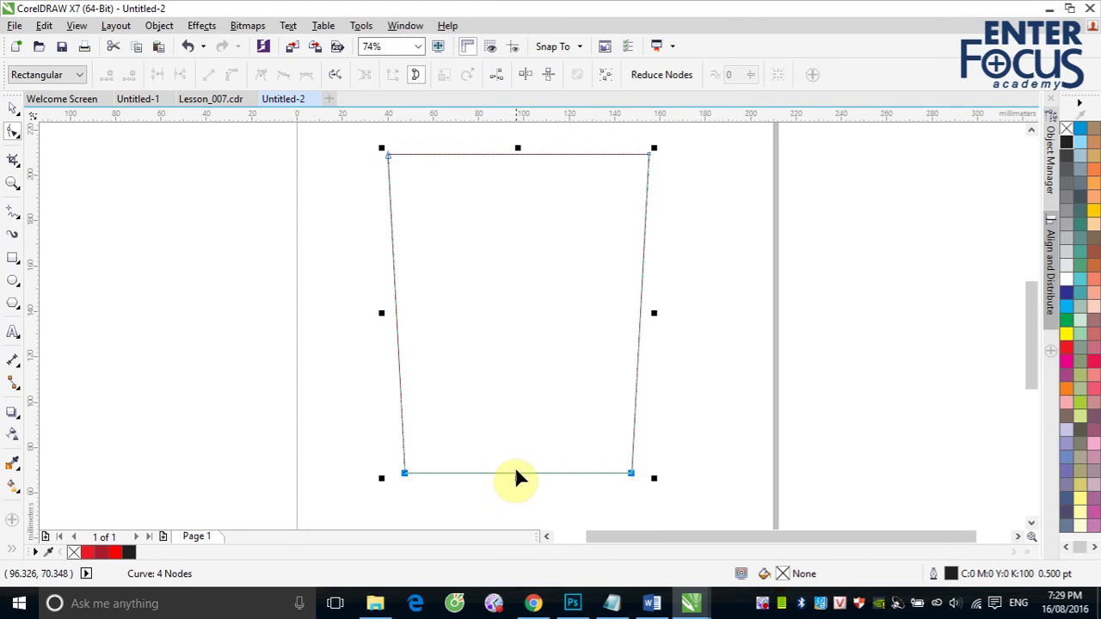
{"action": "left_click_drag", "start_coordinate": [516, 474], "coordinate": [515, 492]}
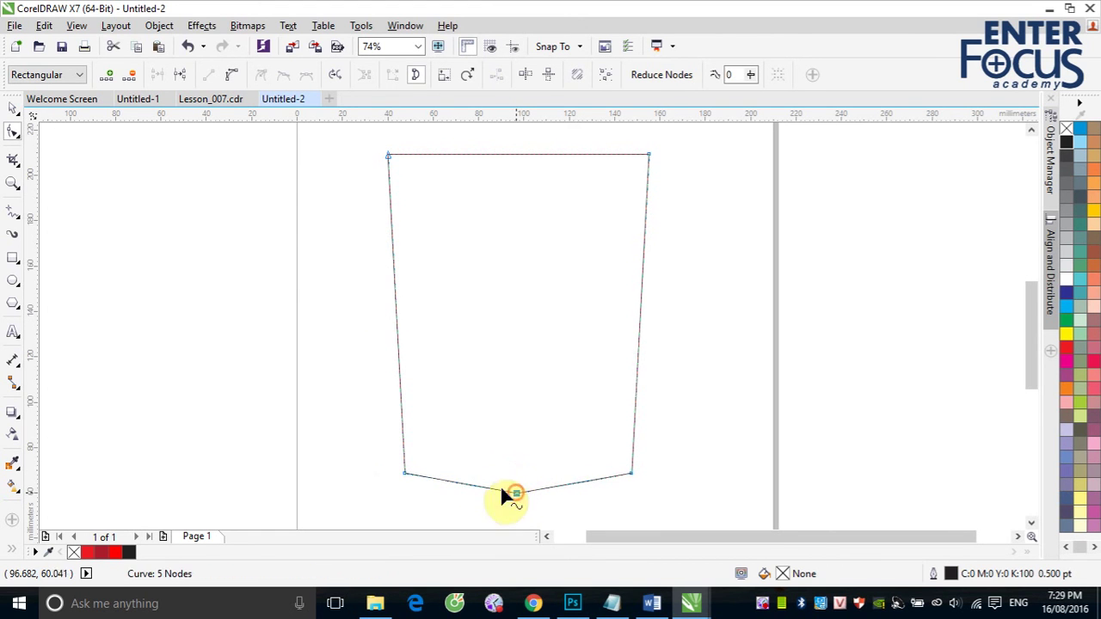
{"action": "left_click", "coordinate": [12, 115]}
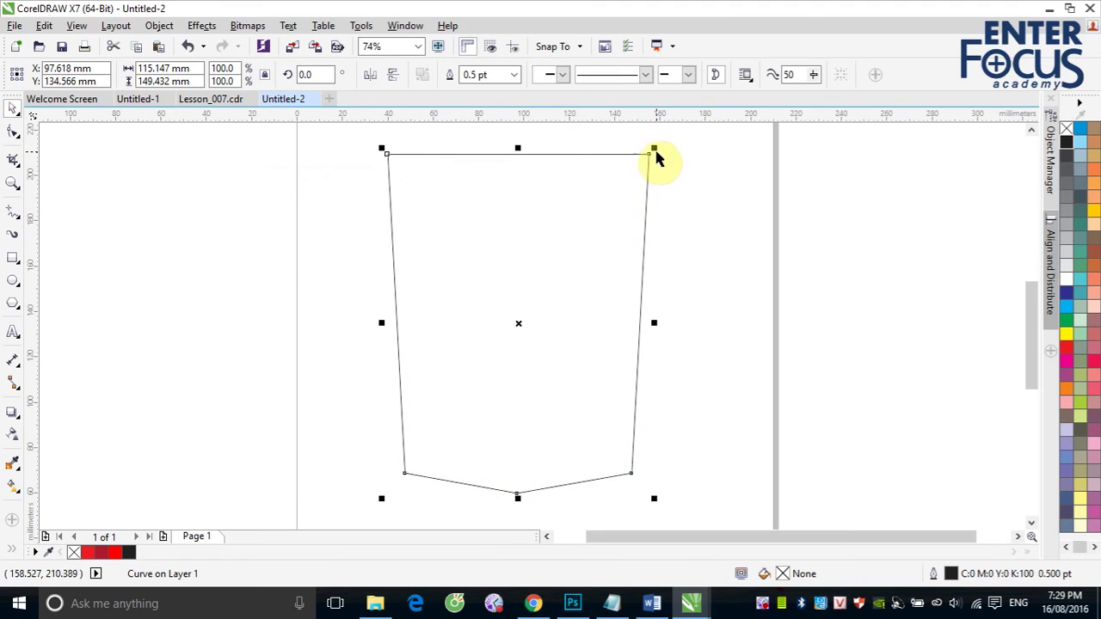
- Create a concentric copy of the pocket shape scaled to about 90%, and fill both shapes with blue
{"action": "left_click_drag", "start_coordinate": [654, 148], "coordinate": [650, 165]}
{"action": "right_click", "coordinate": [650, 165]}
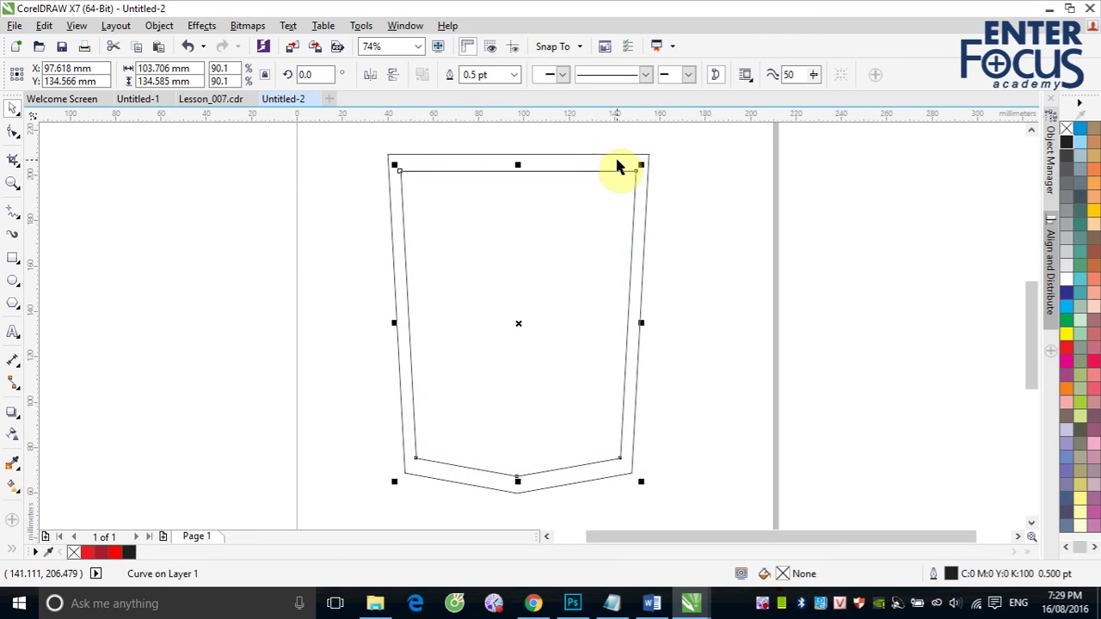
{"action": "left_click", "coordinate": [1067, 293]}
{"action": "left_click", "coordinate": [704, 199]}
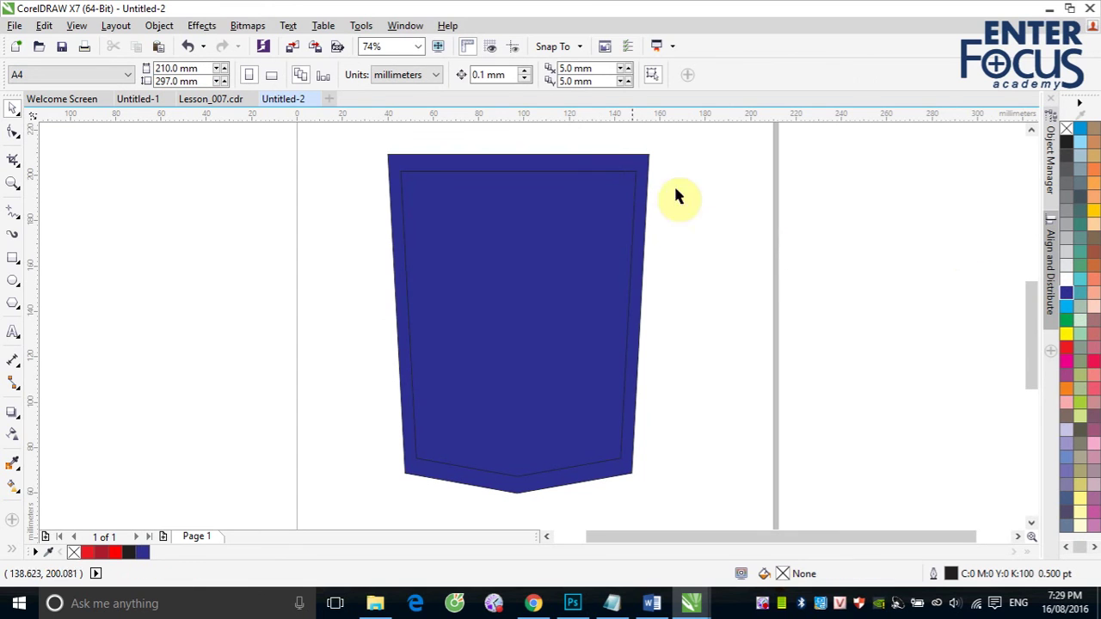
- Give the inner pocket shape an orange outline 1.5 pt wide
{"action": "left_click", "coordinate": [594, 179]}
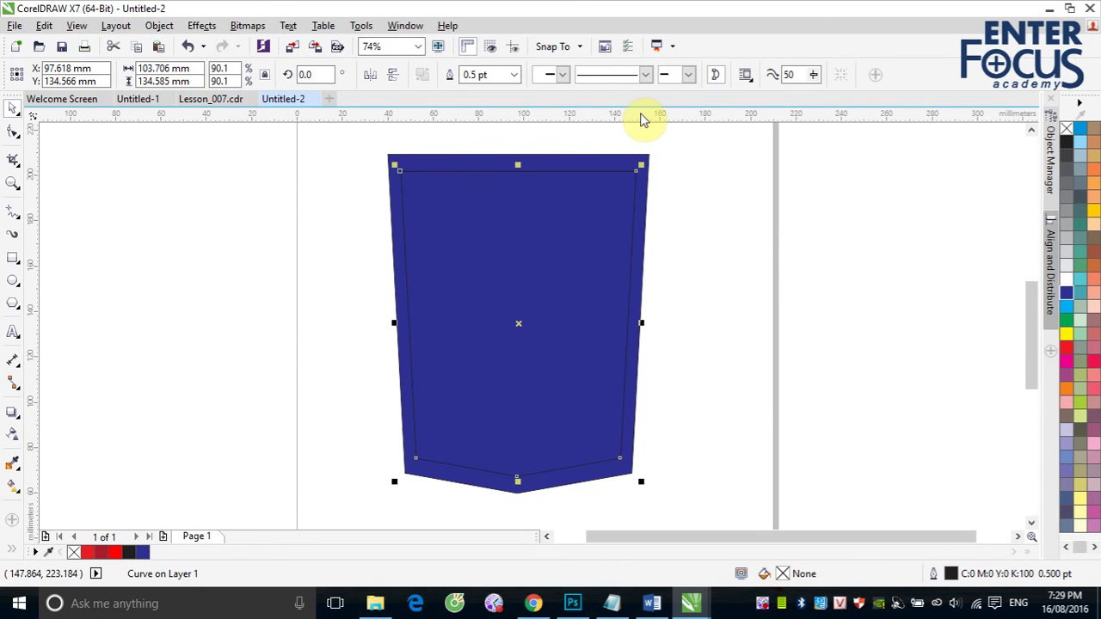
{"action": "right_click", "coordinate": [1066, 390]}
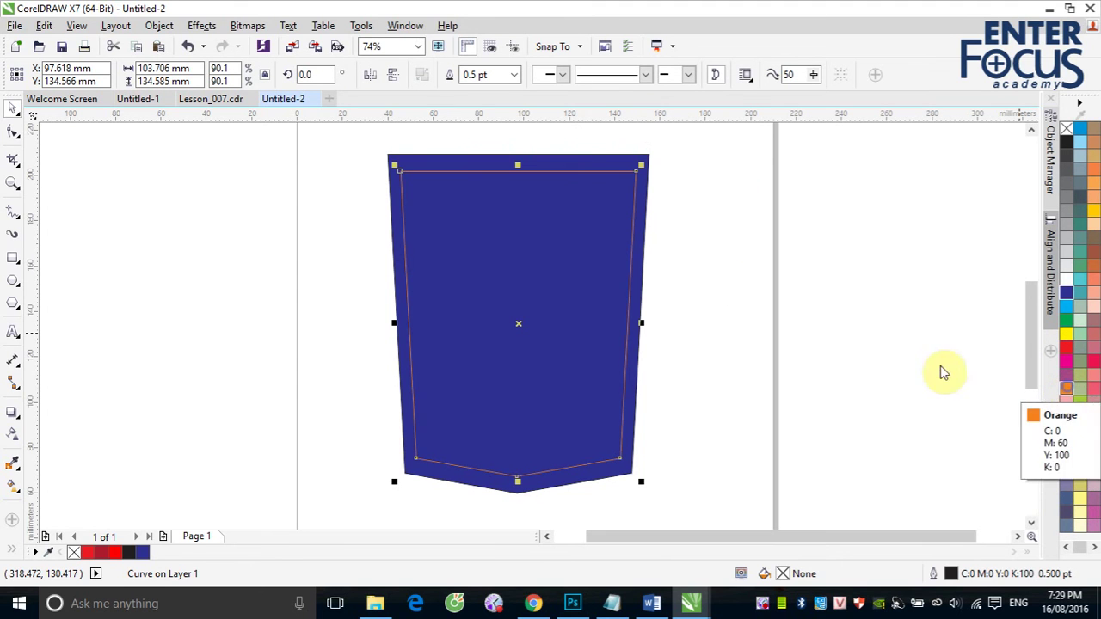
{"action": "left_click", "coordinate": [517, 76]}
{"action": "left_click", "coordinate": [482, 155]}
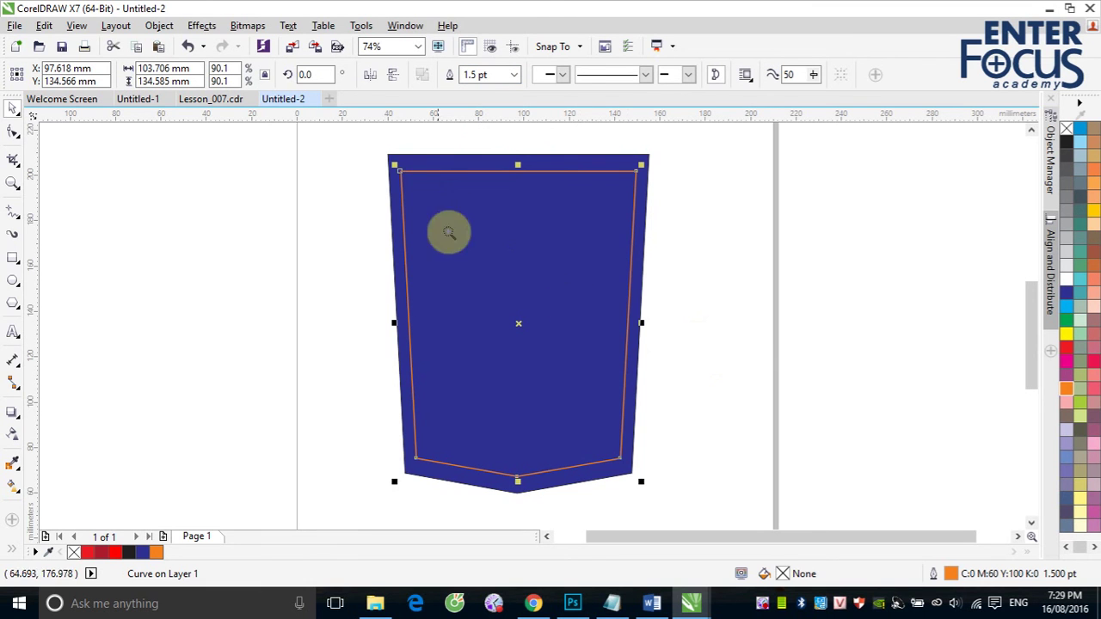
- Apply a short-dash line style with moderate gaps to the inner shape's orange outline to imitate stitching
{"action": "key", "text": "z"}
{"action": "left_click_drag", "start_coordinate": [352, 163], "coordinate": [715, 247]}
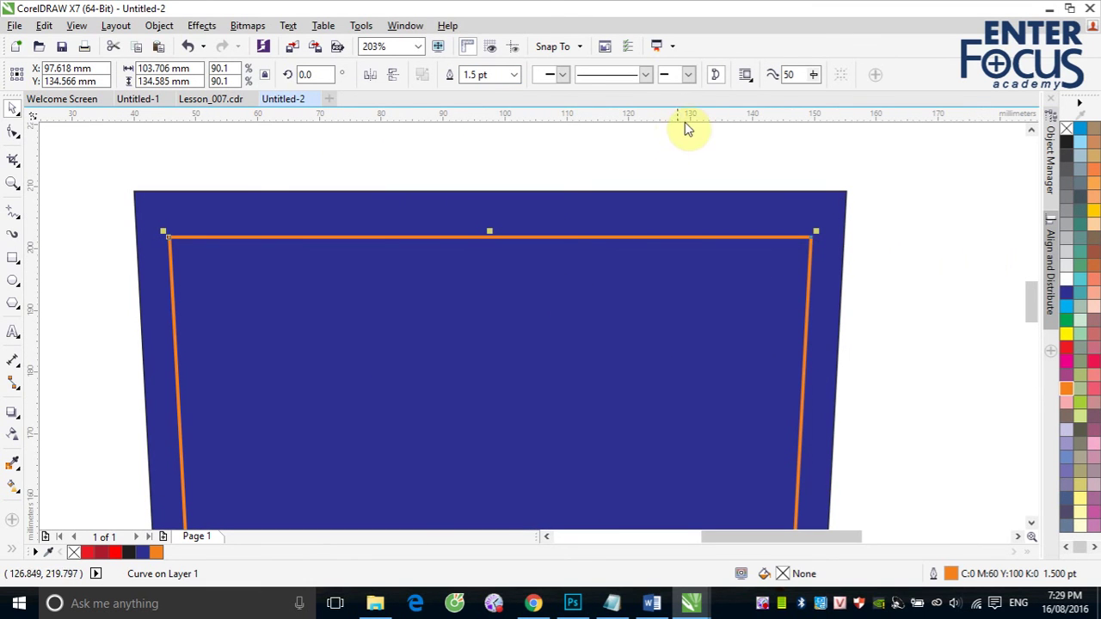
{"action": "left_click", "coordinate": [647, 76]}
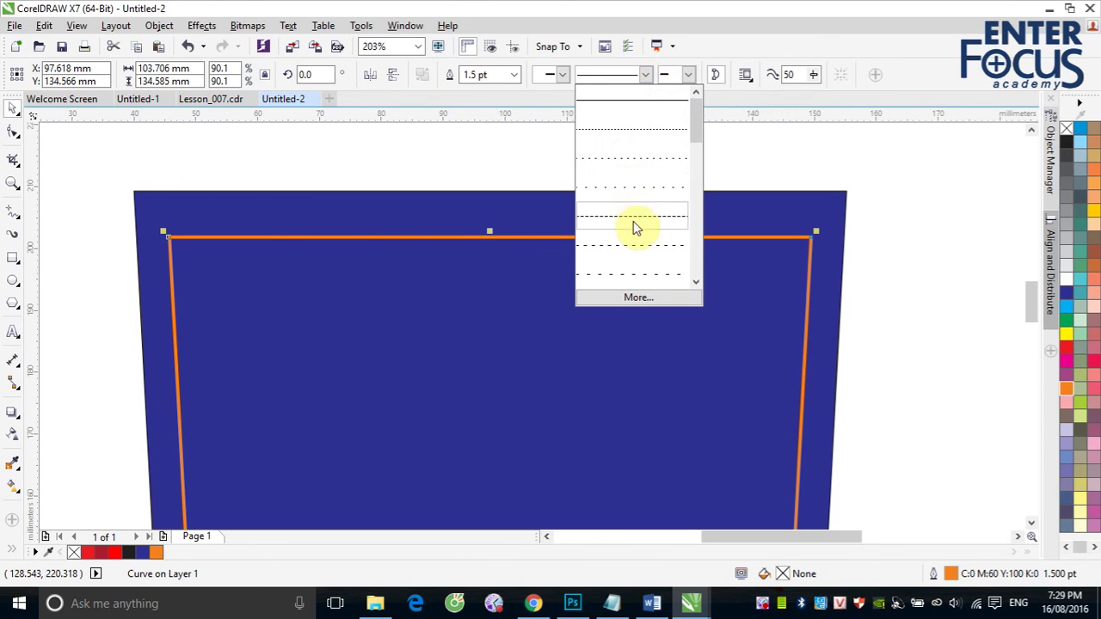
{"action": "left_click", "coordinate": [626, 246]}
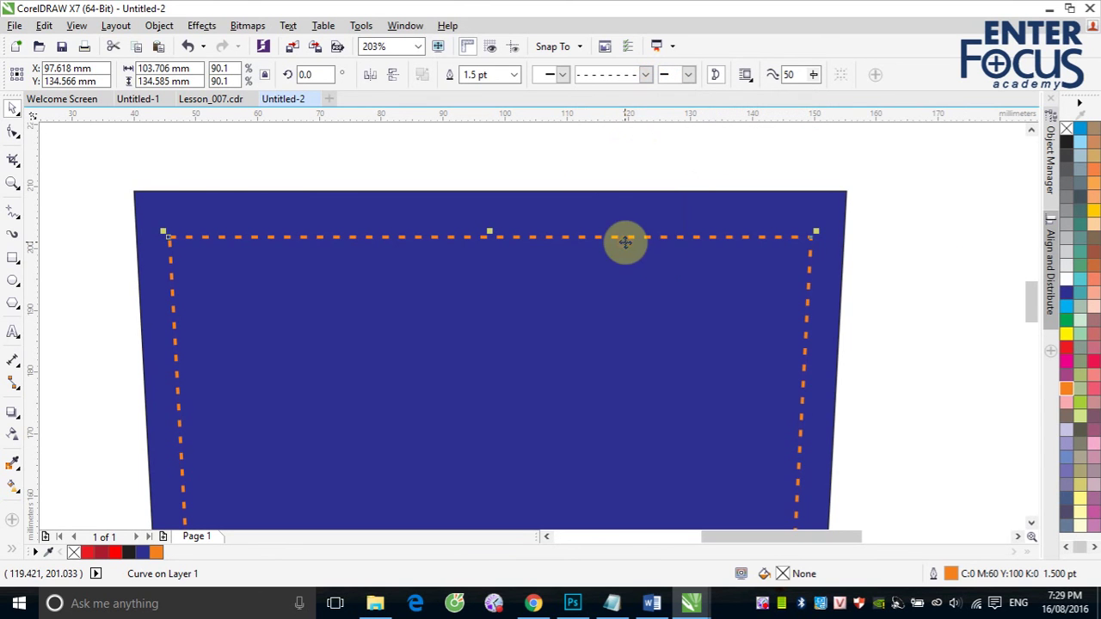
{"action": "left_click", "coordinate": [944, 330]}
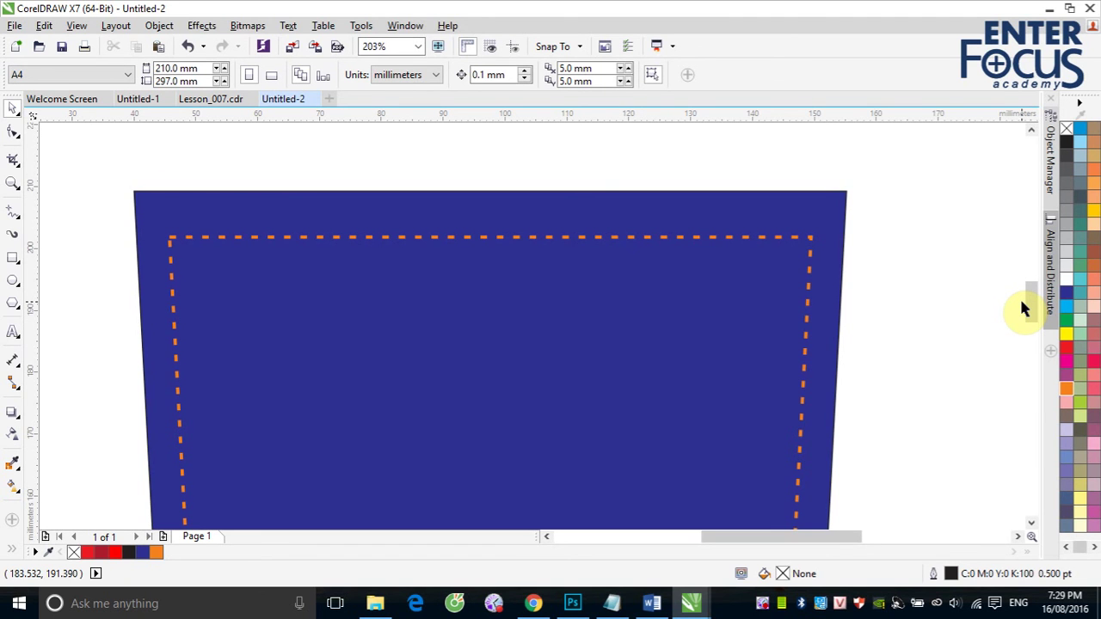
- Draw the head and inner side of an S-shaped map outline with straight Pen tool segments in the empty area beside the page
{"action": "scroll", "coordinate": [1023, 302], "scroll_direction": "down", "scroll_amount": 5}
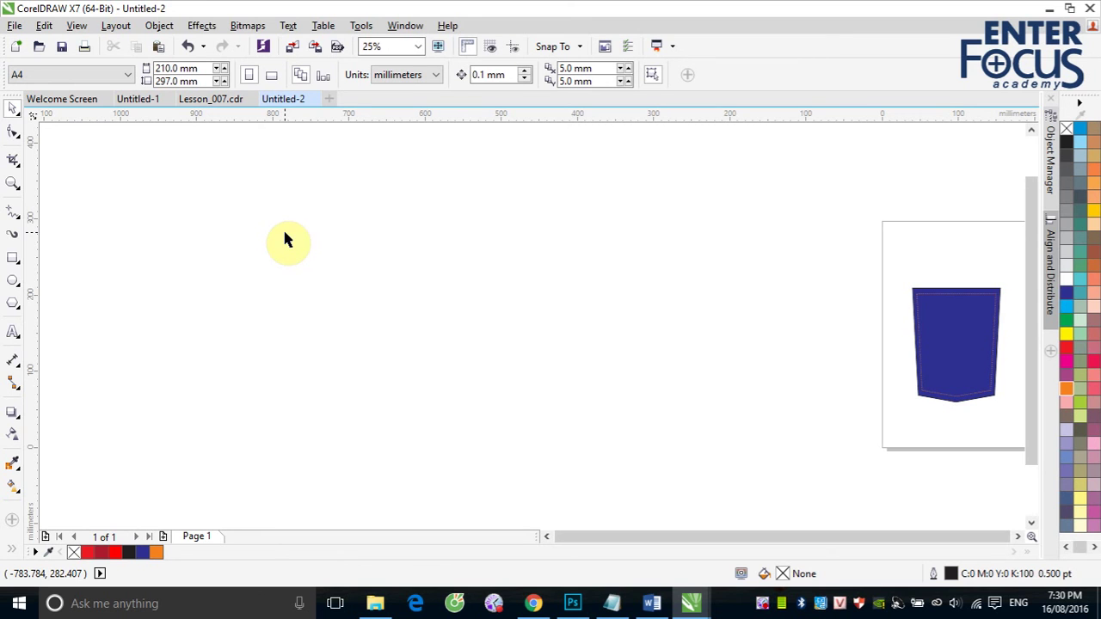
{"action": "left_click", "coordinate": [13, 215]}
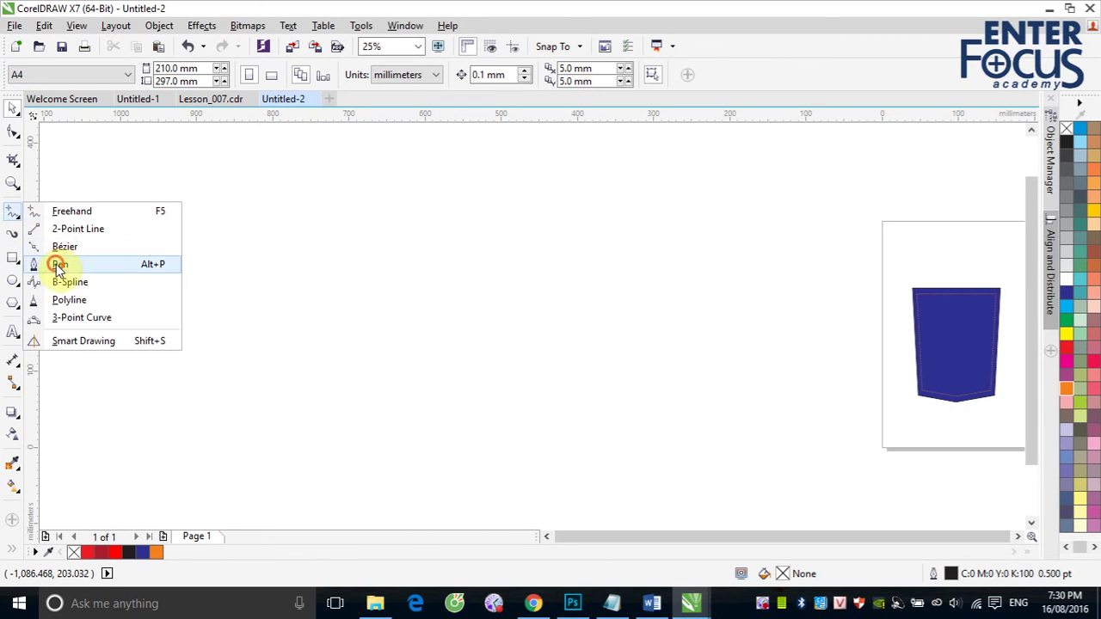
{"action": "left_click", "coordinate": [22, 264]}
{"action": "left_click", "coordinate": [522, 257]}
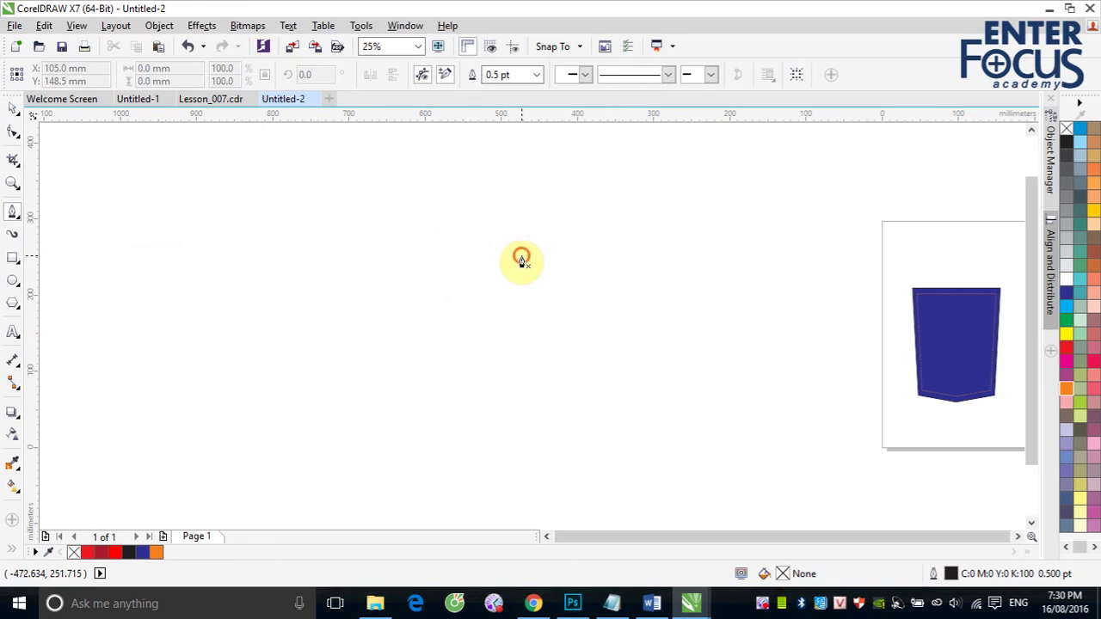
{"action": "left_click", "coordinate": [484, 224]}
{"action": "left_click", "coordinate": [443, 246]}
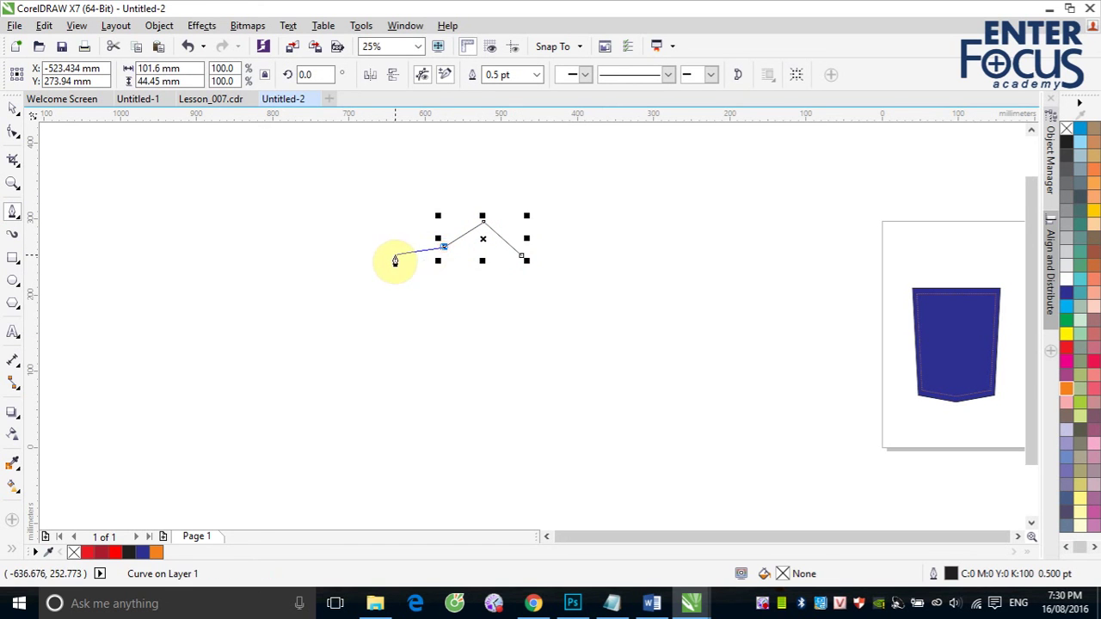
{"action": "left_click", "coordinate": [405, 259]}
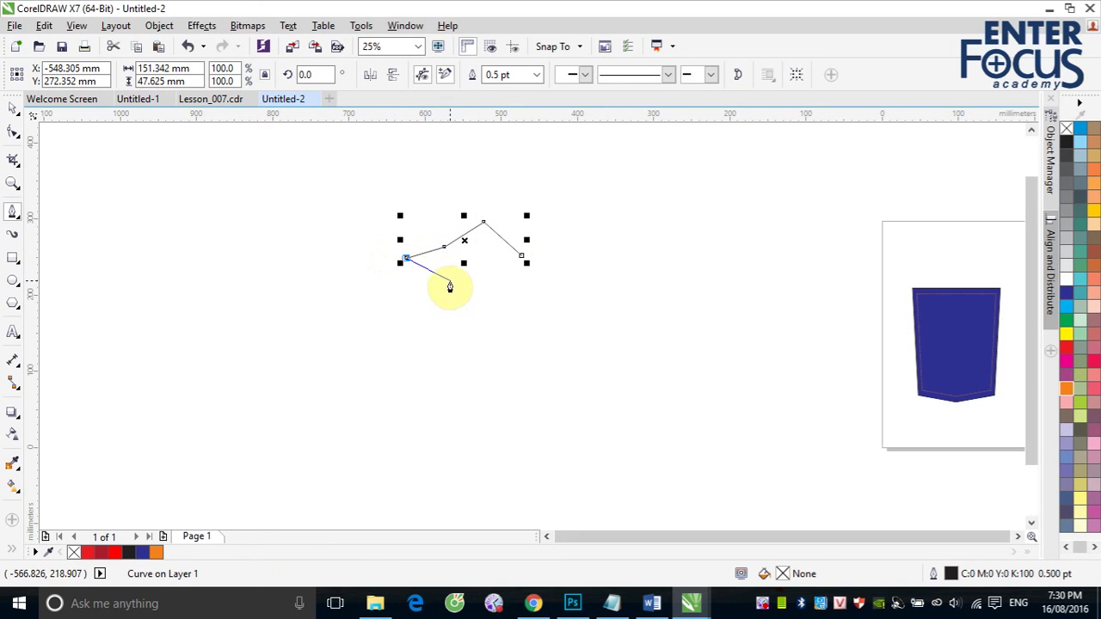
{"action": "left_click", "coordinate": [449, 280]}
{"action": "left_click", "coordinate": [476, 283]}
{"action": "left_click", "coordinate": [473, 303]}
{"action": "left_click", "coordinate": [449, 302]}
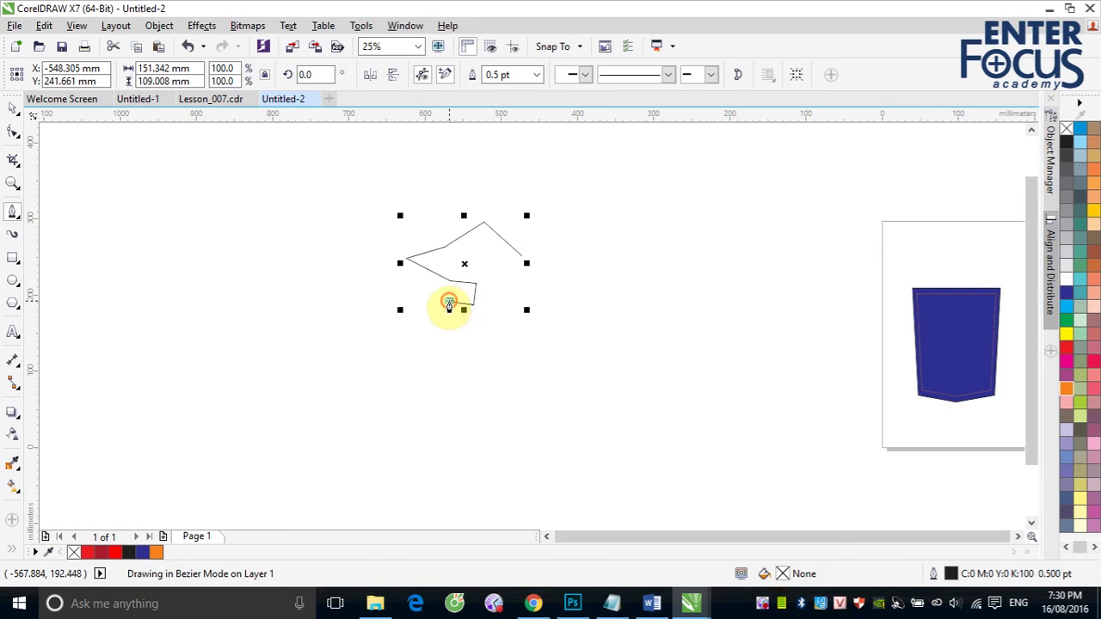
{"action": "left_click", "coordinate": [452, 316]}
{"action": "left_click", "coordinate": [479, 320]}
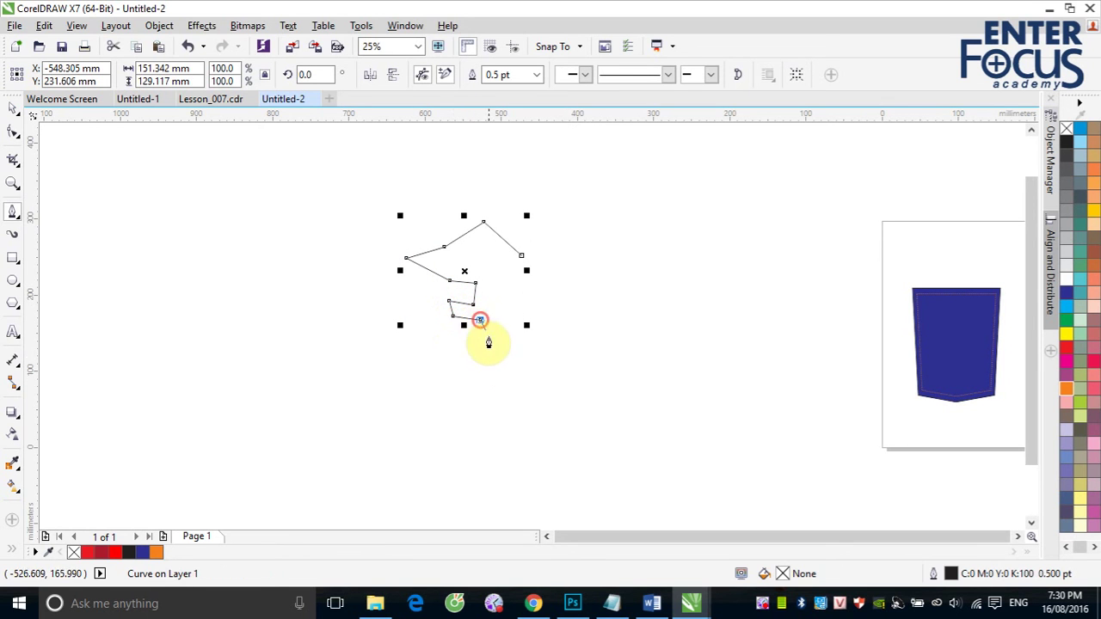
{"action": "left_click", "coordinate": [518, 376]}
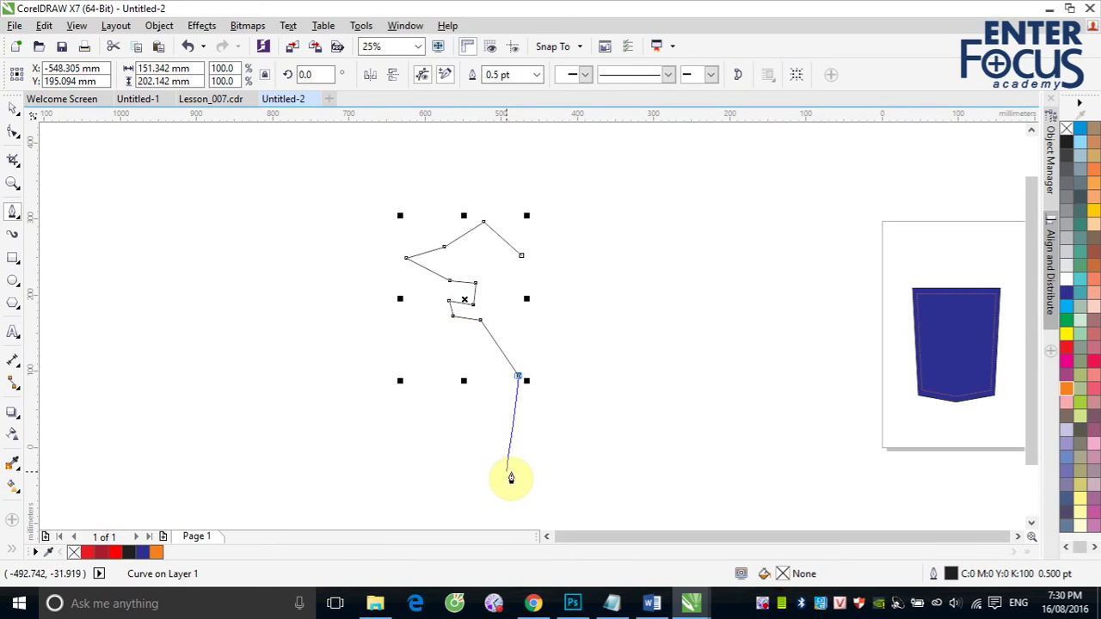
{"action": "left_click", "coordinate": [520, 455]}
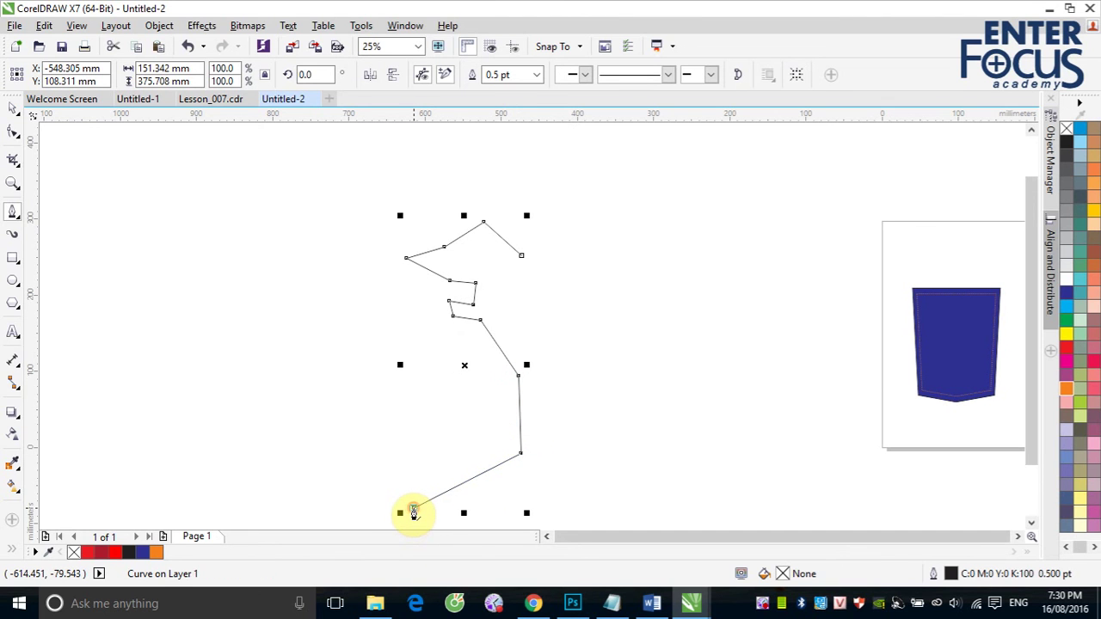
- Continue the map outline around its lower end with a small notch and a wide southern tip
{"action": "scroll", "coordinate": [413, 514], "scroll_direction": "down", "scroll_amount": 1}
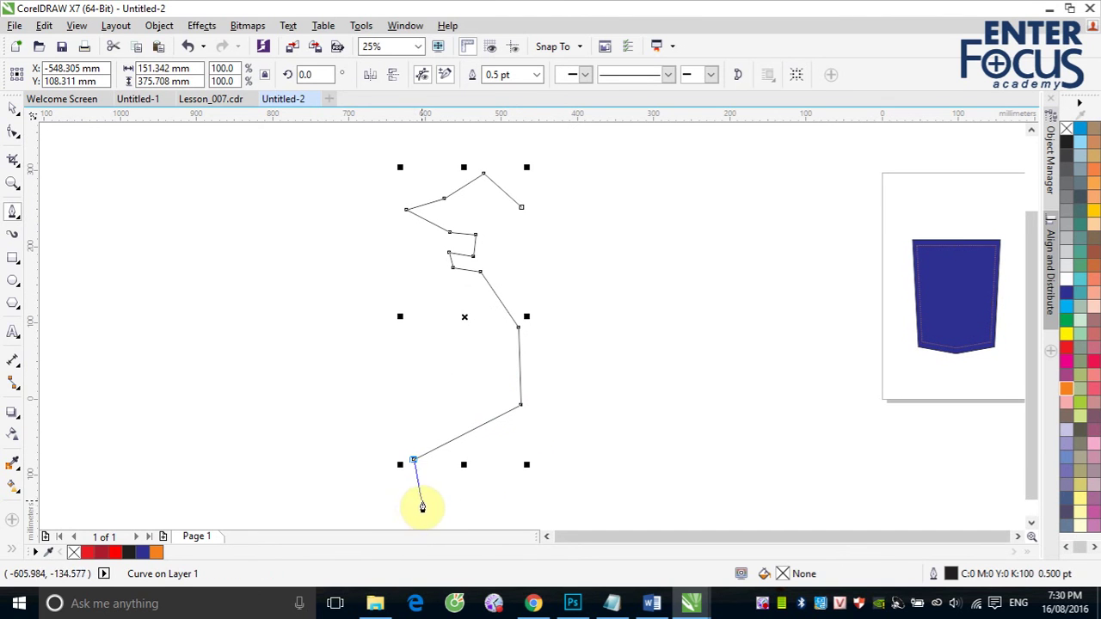
{"action": "left_click", "coordinate": [413, 478]}
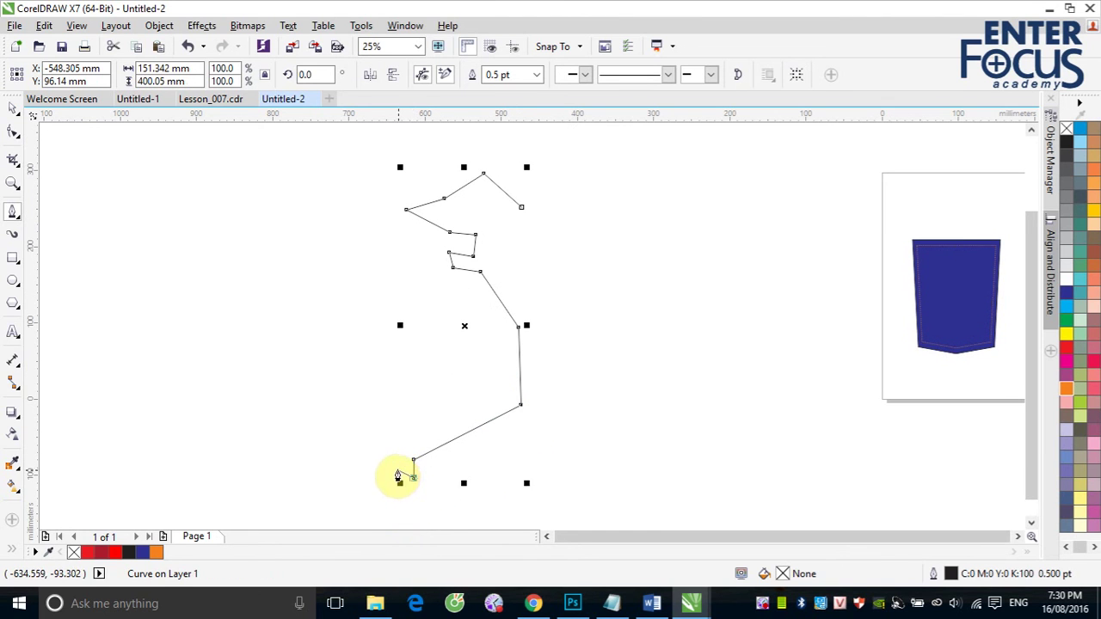
{"action": "left_click", "coordinate": [398, 469]}
{"action": "double_click", "coordinate": [353, 502]}
{"action": "scroll", "coordinate": [354, 503], "scroll_direction": "down", "scroll_amount": 5}
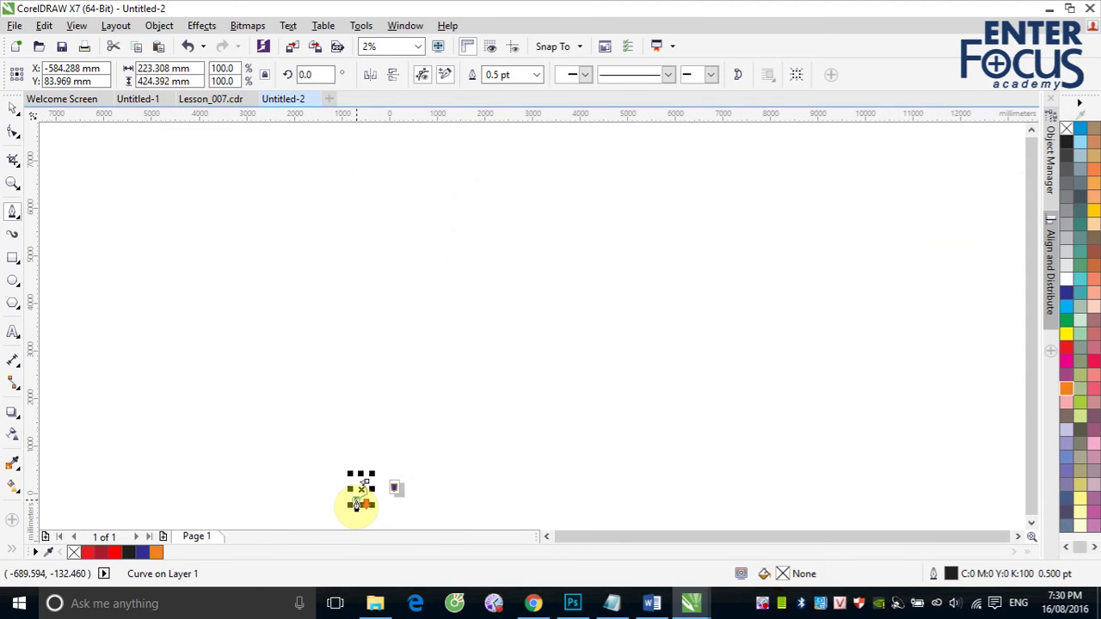
{"action": "scroll", "coordinate": [356, 505], "scroll_direction": "up", "scroll_amount": 5}
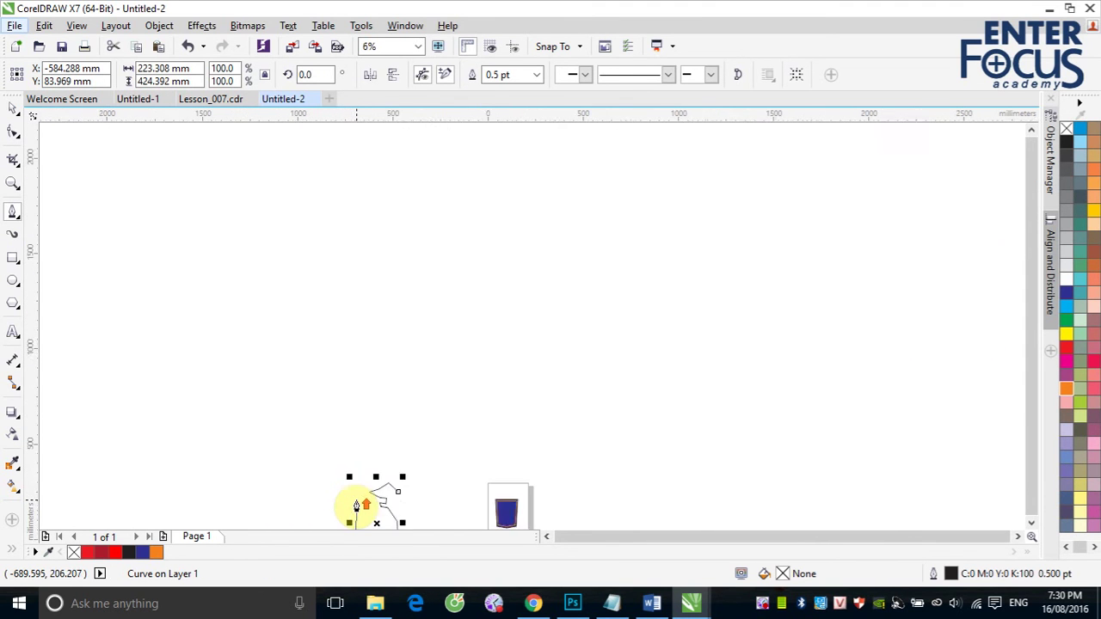
{"action": "scroll", "coordinate": [356, 504], "scroll_direction": "down", "scroll_amount": 5}
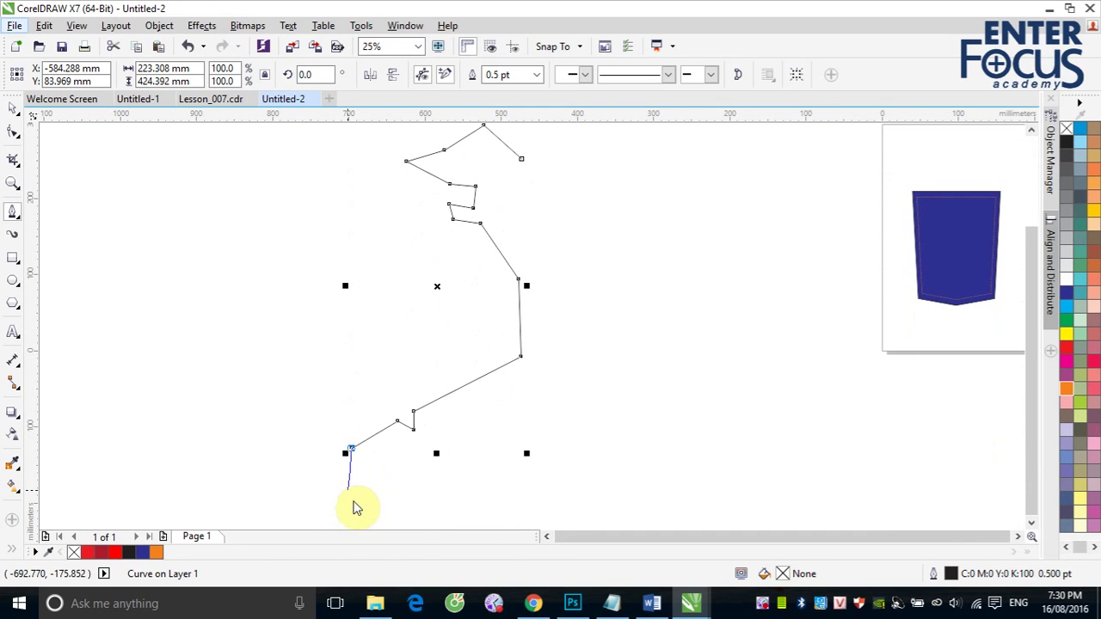
{"action": "left_click", "coordinate": [349, 513]}
{"action": "left_click", "coordinate": [444, 468]}
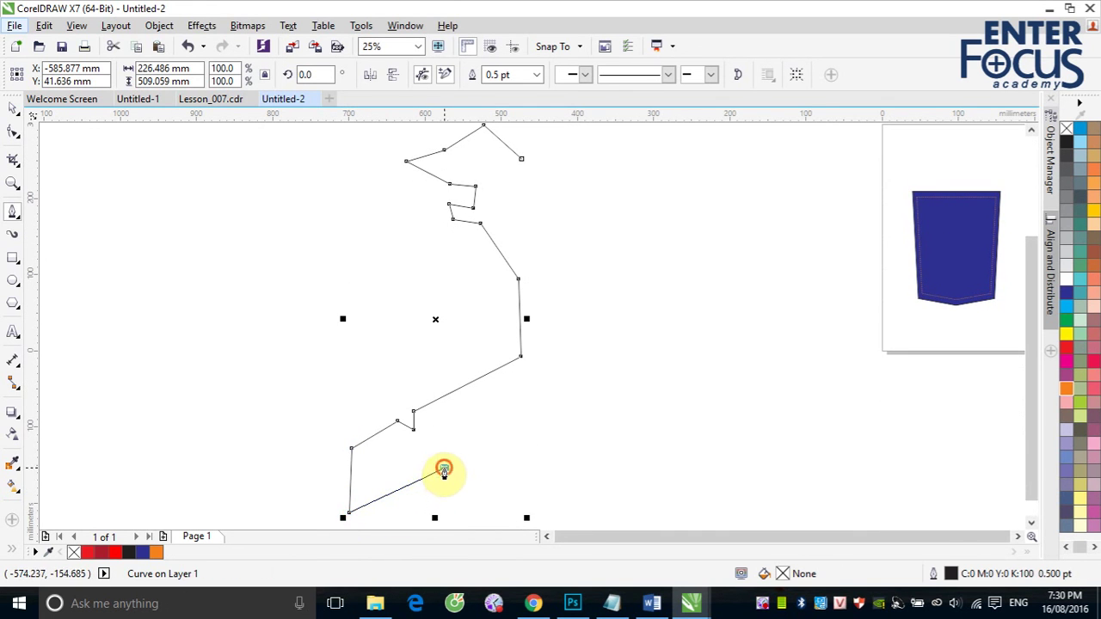
- Trace the outer side back up to the head and close the map outline at about 285 x 509 mm
{"action": "left_click", "coordinate": [454, 437]}
{"action": "left_click", "coordinate": [523, 425]}
{"action": "left_click", "coordinate": [560, 353]}
{"action": "left_click", "coordinate": [546, 260]}
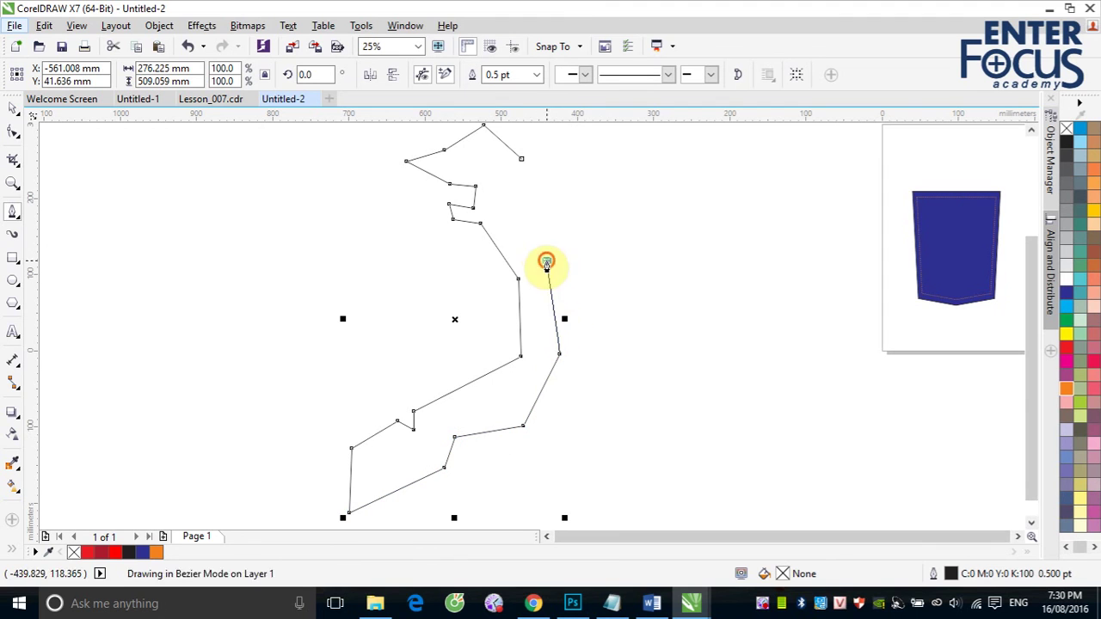
{"action": "left_click", "coordinate": [519, 216]}
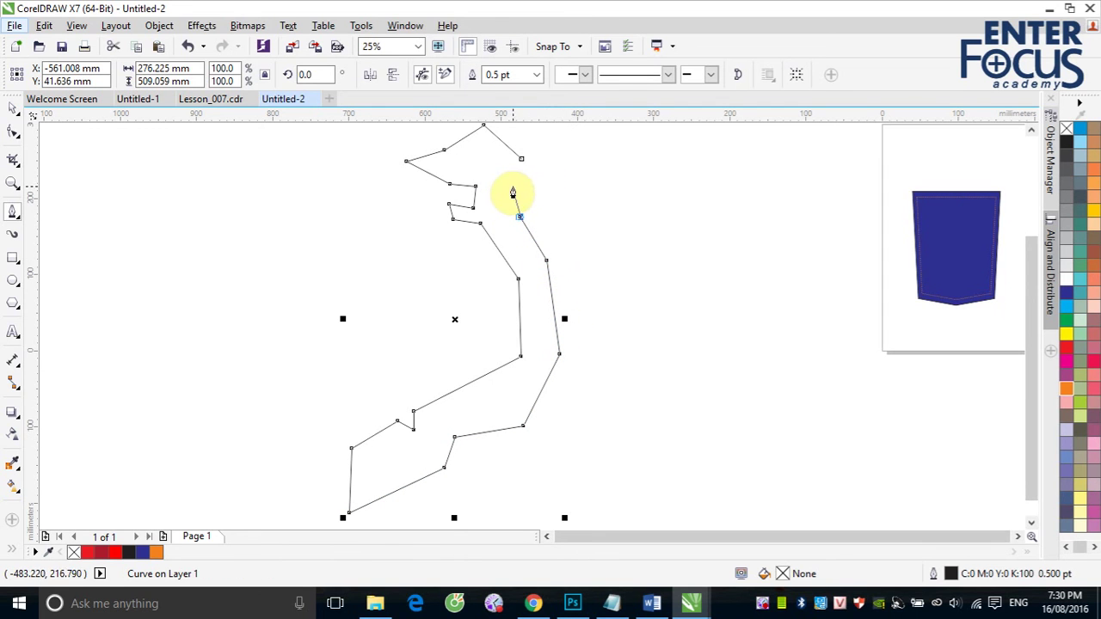
{"action": "left_click", "coordinate": [511, 186]}
{"action": "left_click", "coordinate": [566, 164]}
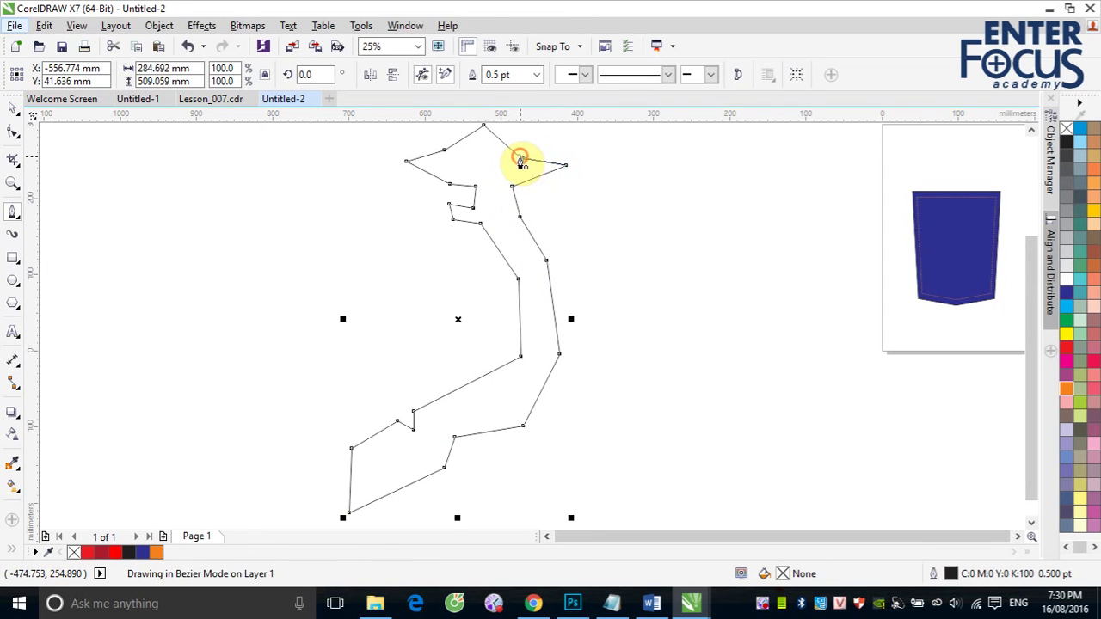
{"action": "left_click", "coordinate": [521, 159]}
{"action": "left_click", "coordinate": [12, 107]}
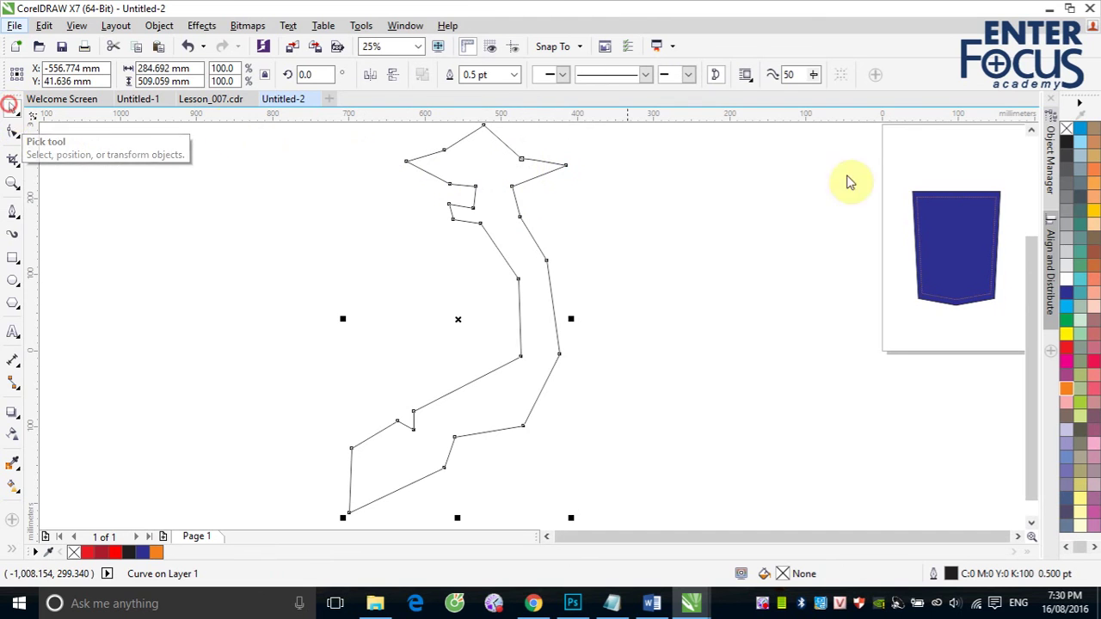
- Widen the head of the map outline by moving its peak, its outer corner and the group of nodes around the notch outward
{"action": "left_click", "coordinate": [1031, 130]}
{"action": "left_click", "coordinate": [1031, 130]}
{"action": "left_click", "coordinate": [13, 131]}
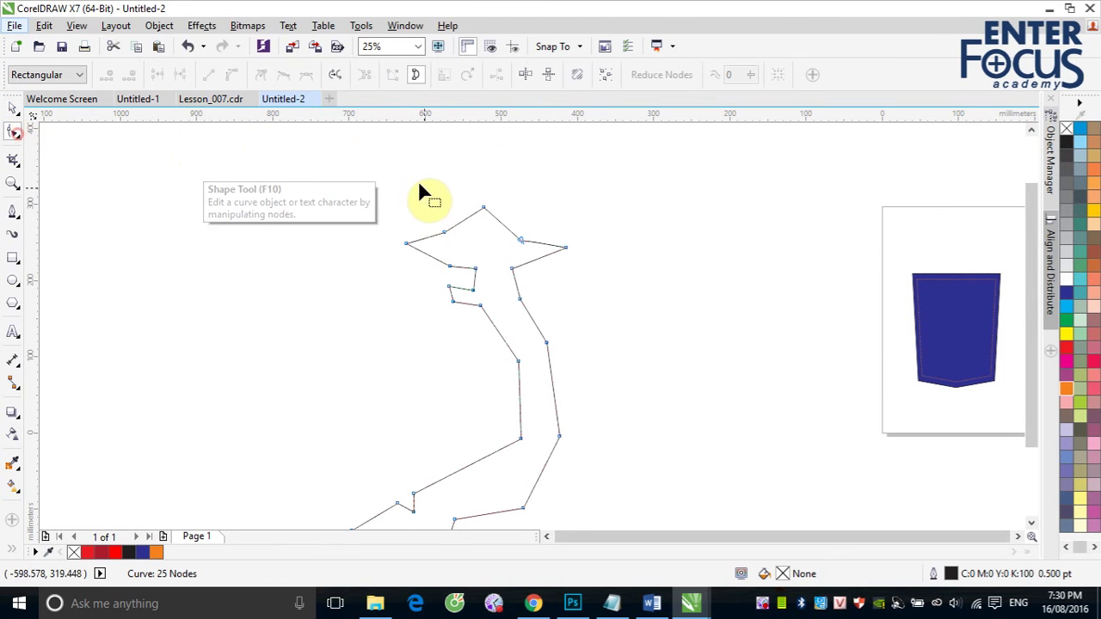
{"action": "left_click_drag", "start_coordinate": [483, 207], "coordinate": [487, 181]}
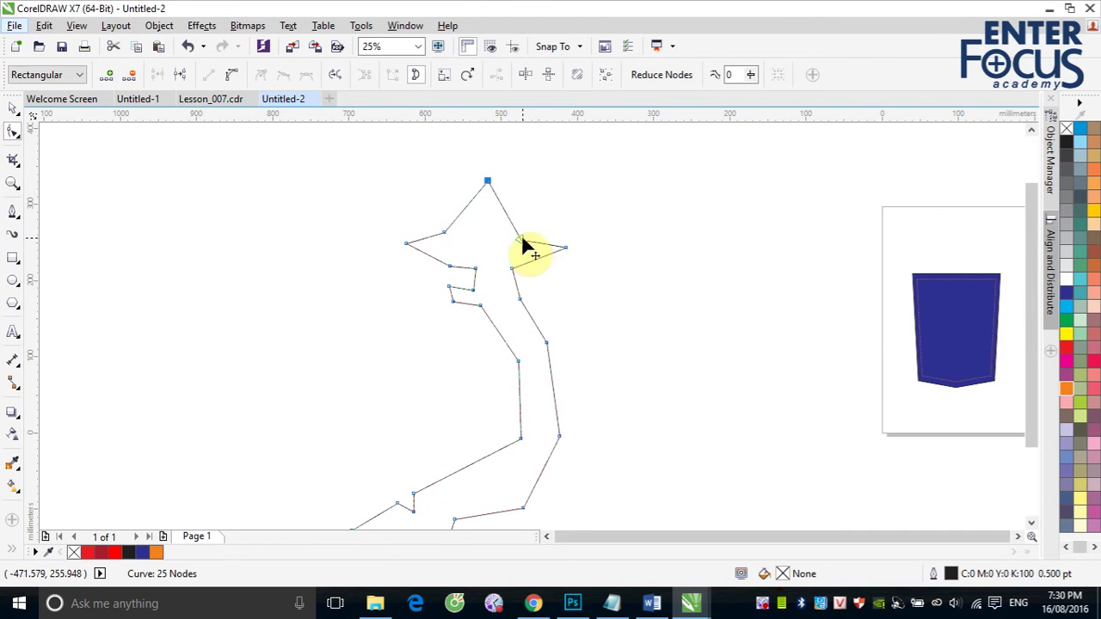
{"action": "left_click_drag", "start_coordinate": [525, 243], "coordinate": [592, 234]}
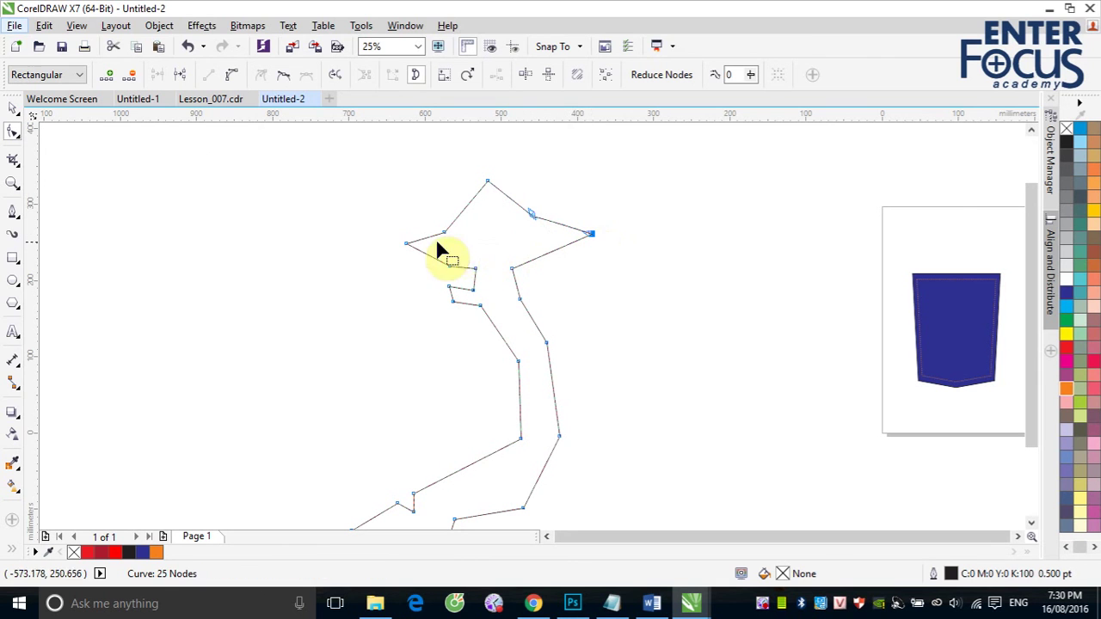
{"action": "left_click_drag", "start_coordinate": [393, 224], "coordinate": [454, 239]}
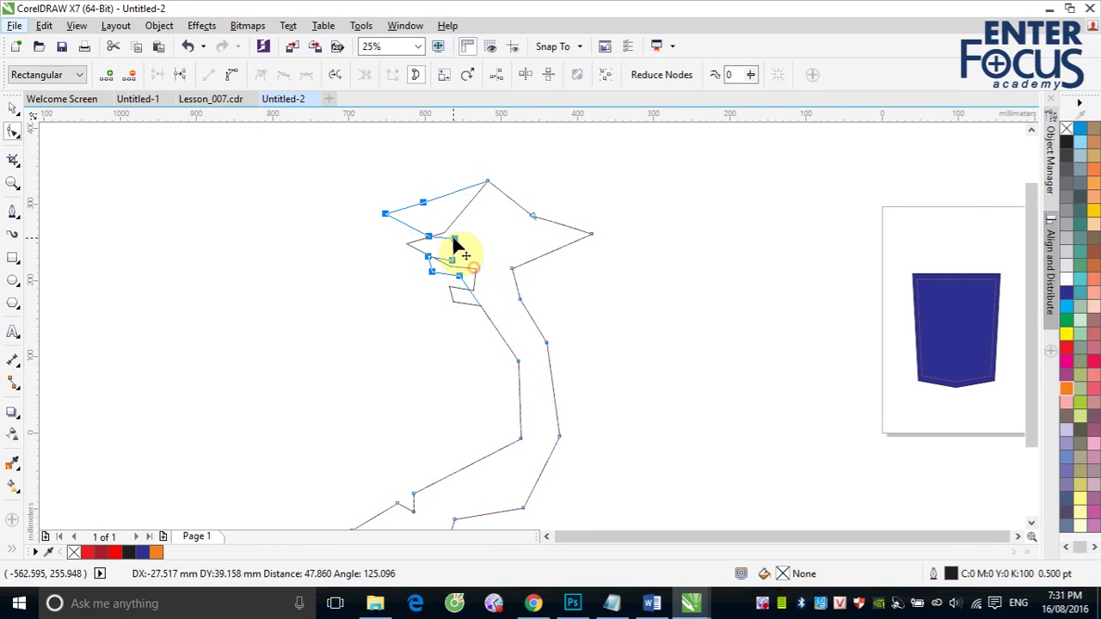
{"action": "left_click_drag", "start_coordinate": [422, 202], "coordinate": [450, 211]}
- Reshape the neck and middle body of the map outline by repositioning the nodes along both sides
{"action": "left_click_drag", "start_coordinate": [461, 275], "coordinate": [521, 313]}
{"action": "left_click", "coordinate": [520, 298]}
{"action": "left_click_drag", "start_coordinate": [514, 269], "coordinate": [534, 269]}
{"action": "left_click_drag", "start_coordinate": [542, 339], "coordinate": [561, 370]}
{"action": "left_click_drag", "start_coordinate": [560, 436], "coordinate": [574, 460]}
{"action": "left_click", "coordinate": [563, 370]}
{"action": "left_click_drag", "start_coordinate": [521, 365], "coordinate": [512, 366]}
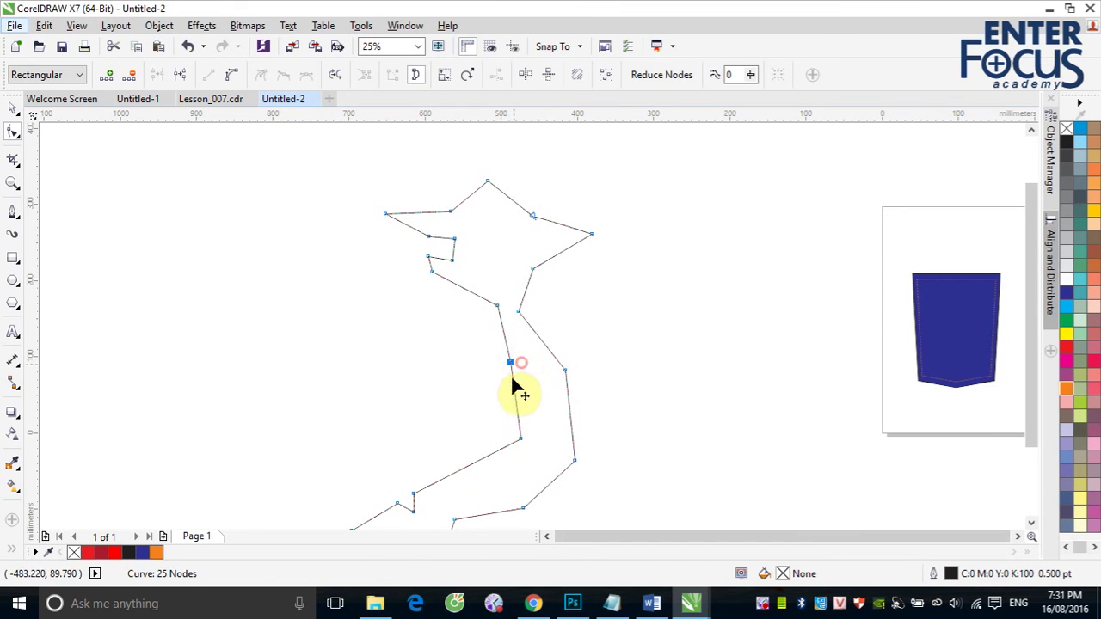
{"action": "left_click_drag", "start_coordinate": [521, 440], "coordinate": [500, 451]}
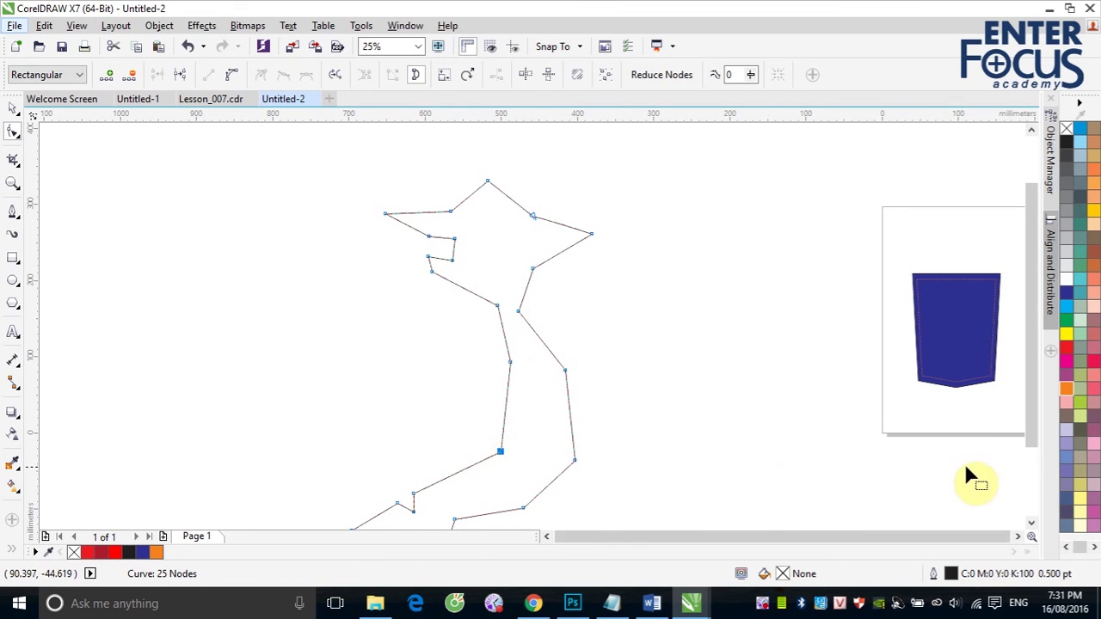
- Reshape the lower end of the map outline by moving the nodes around the bend, notch and southern tip
{"action": "scroll", "coordinate": [1018, 522], "scroll_direction": "down", "scroll_amount": 2}
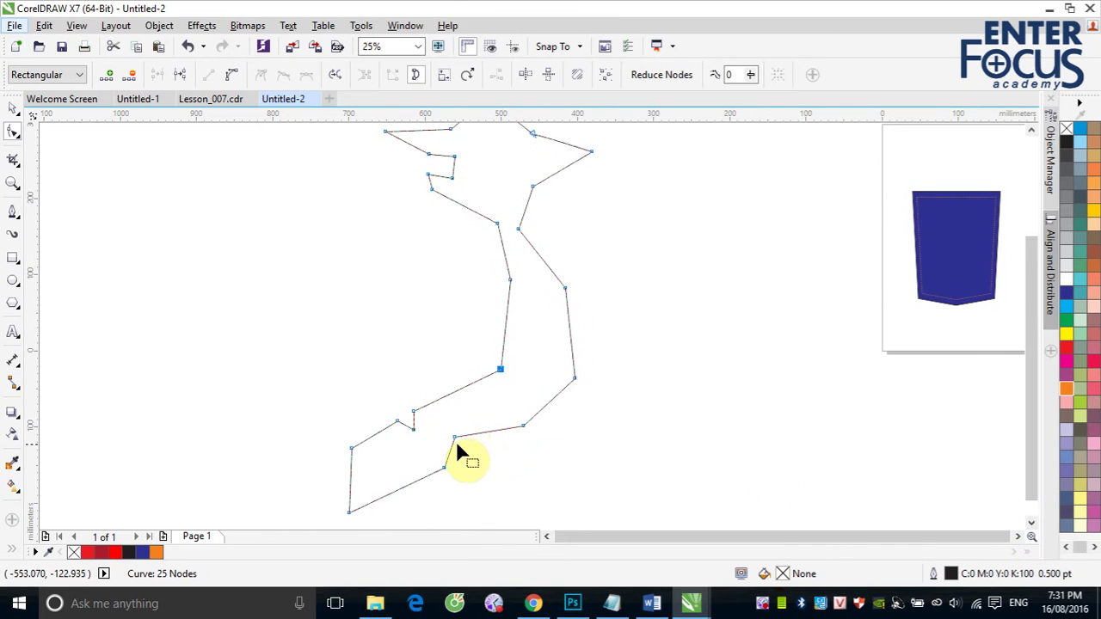
{"action": "left_click_drag", "start_coordinate": [456, 439], "coordinate": [432, 481]}
{"action": "left_click_drag", "start_coordinate": [414, 414], "coordinate": [436, 391]}
{"action": "left_click_drag", "start_coordinate": [388, 433], "coordinate": [396, 425]}
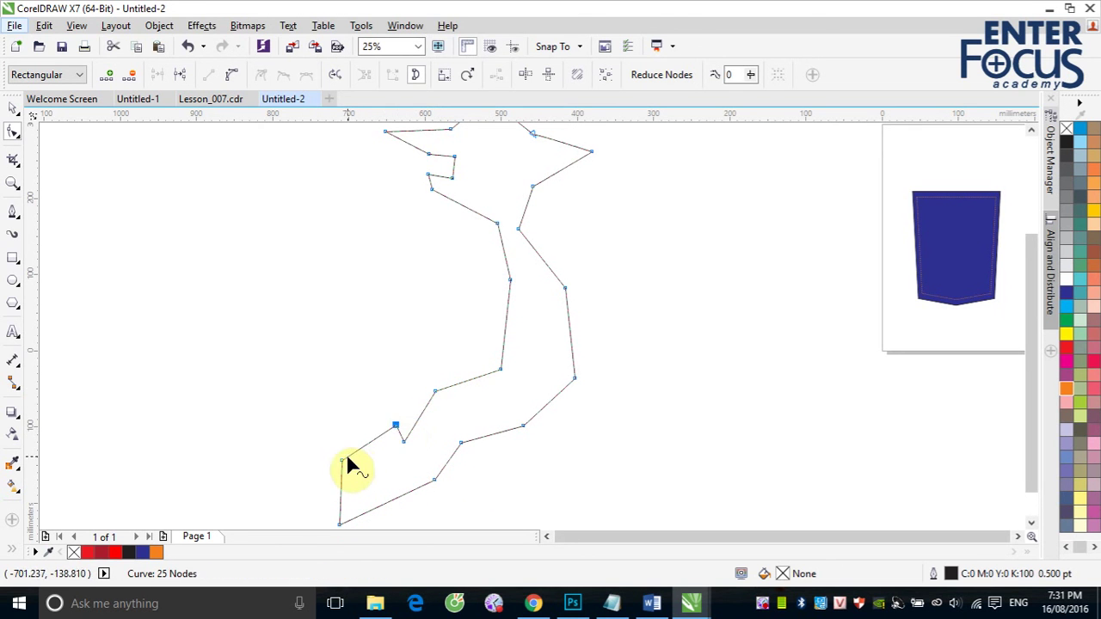
{"action": "left_click", "coordinate": [1031, 130]}
{"action": "left_click", "coordinate": [1032, 130]}
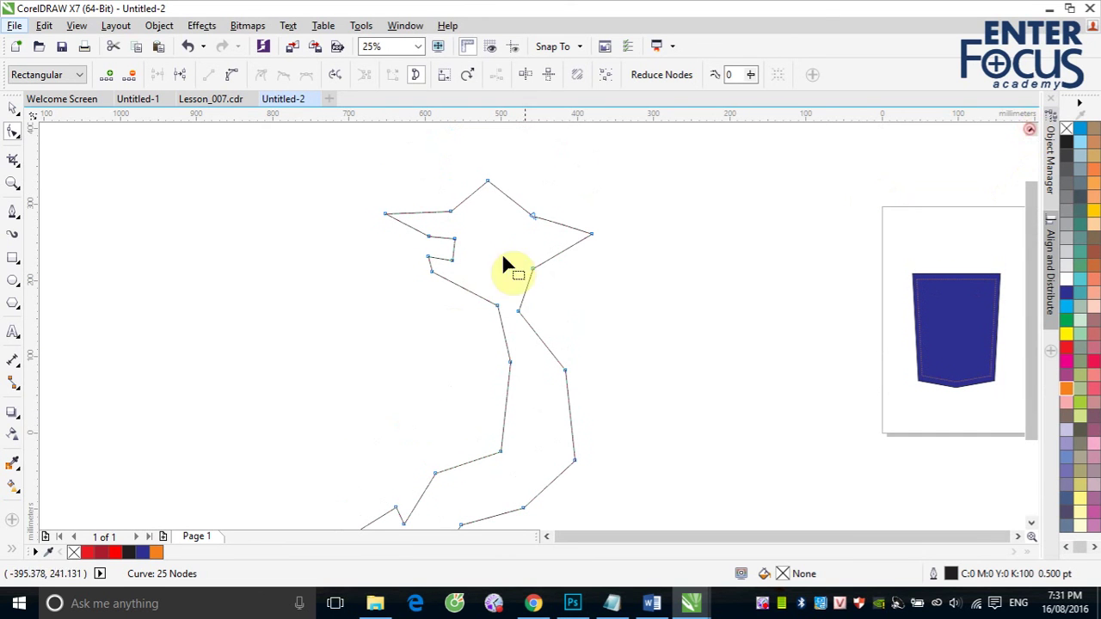
- Fill the map shape with golden yellow (C0 M20 Y100 K0)
{"action": "left_click", "coordinate": [13, 108]}
{"action": "left_click", "coordinate": [648, 315]}
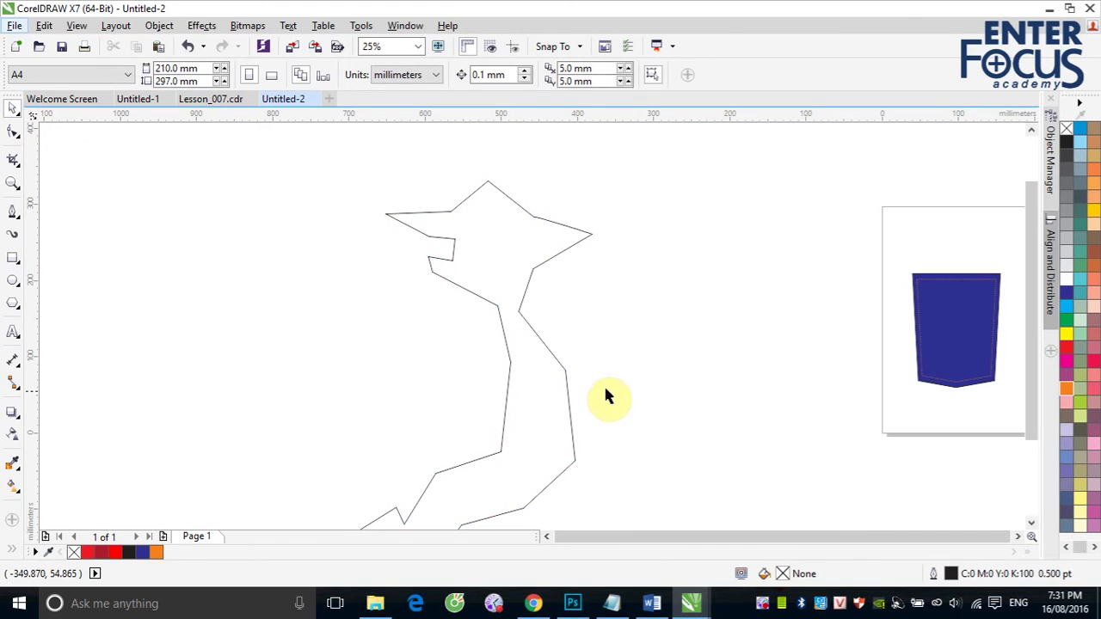
{"action": "left_click", "coordinate": [549, 353]}
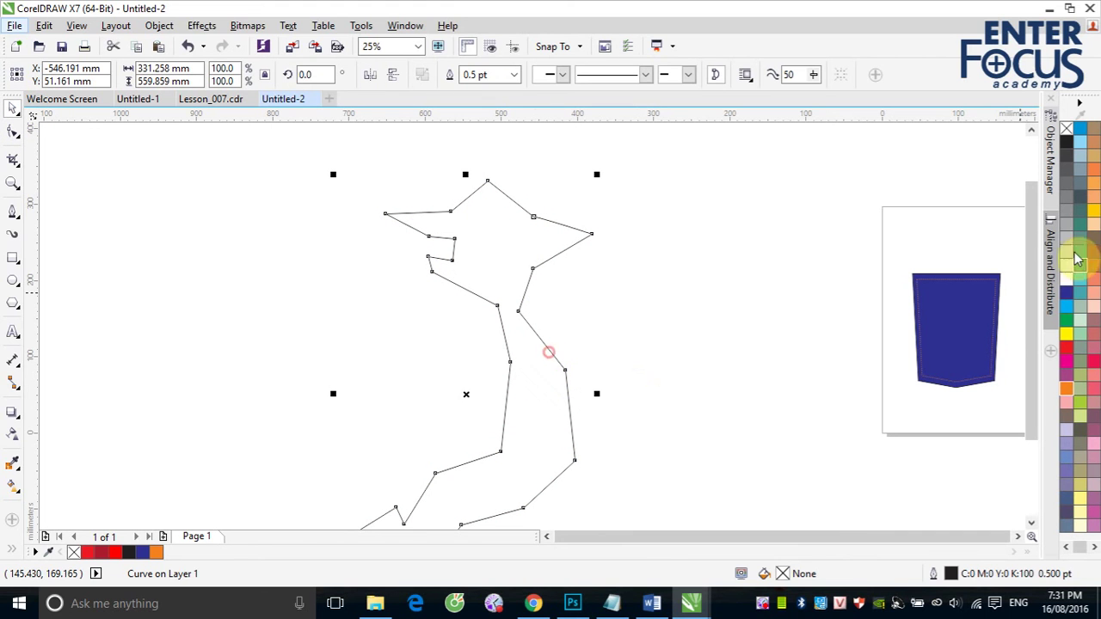
{"action": "left_click", "coordinate": [1093, 213]}
{"action": "left_click", "coordinate": [671, 246]}
- Try placing an unfilled copy of the map outline beside the yellow shape, and undo the placement
{"action": "left_click", "coordinate": [523, 248]}
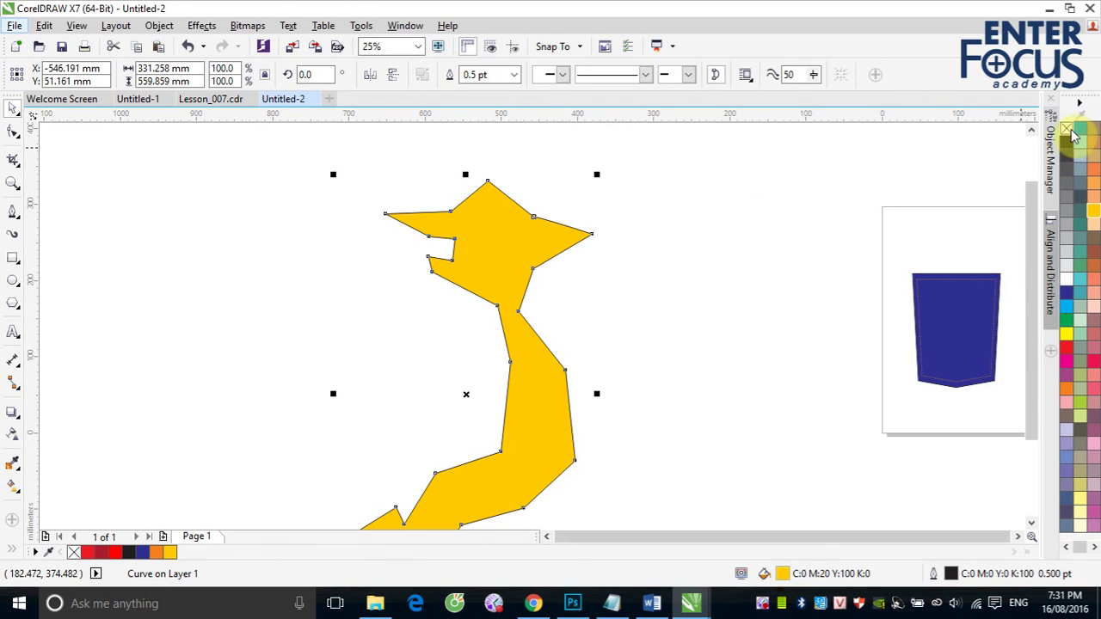
{"action": "left_click_drag", "start_coordinate": [455, 241], "coordinate": [216, 246]}
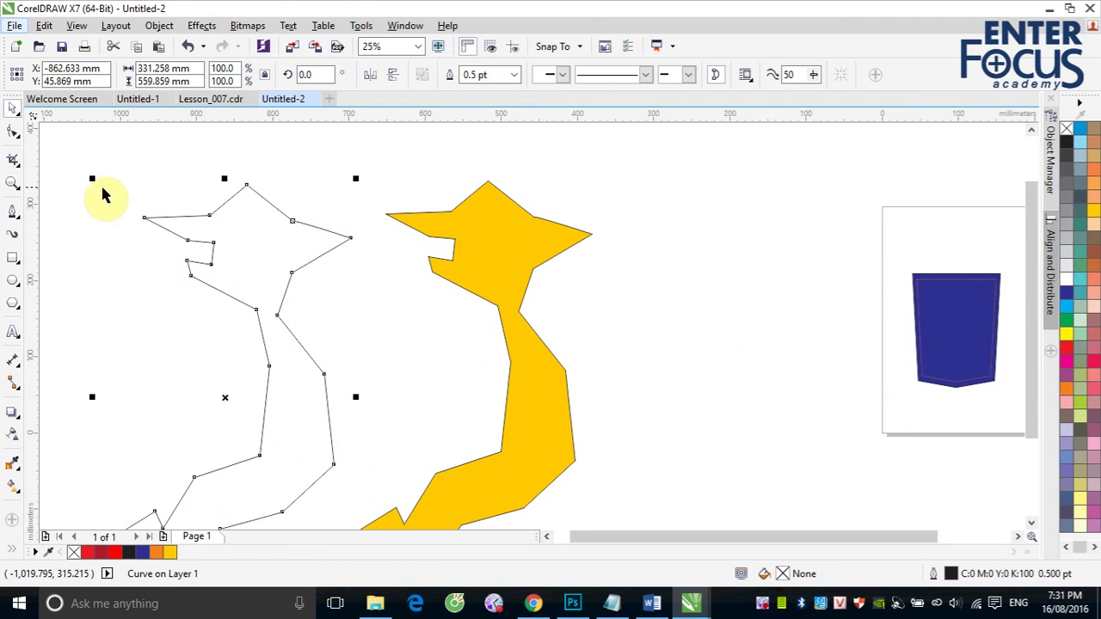
{"action": "key", "text": "ctrl+z"}
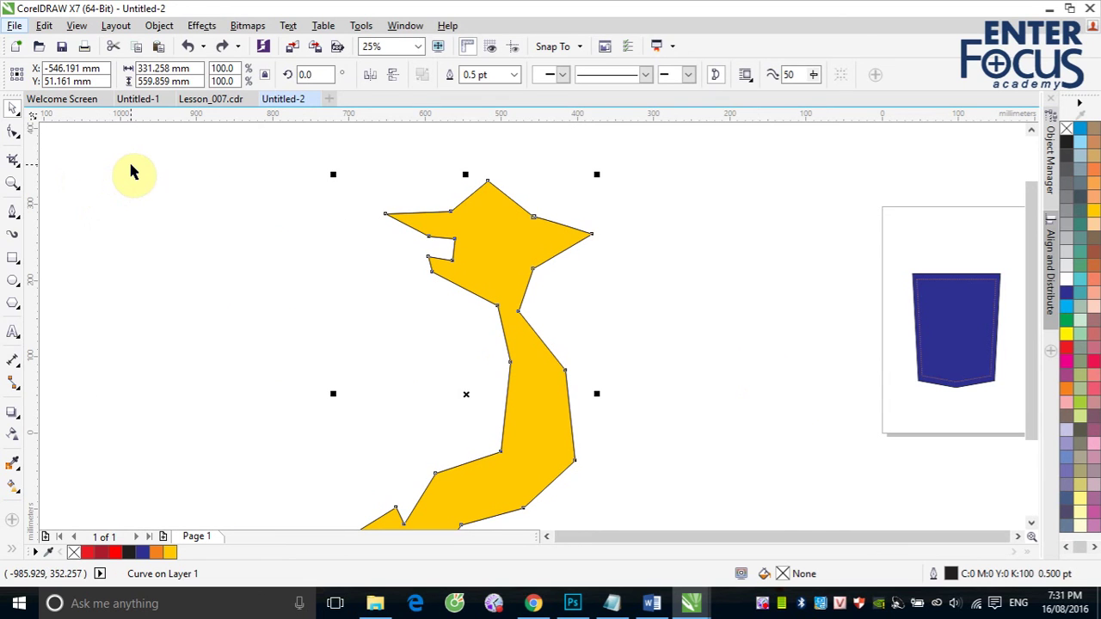
- Break the unfilled map outline copy at its eastern tip node and at its southwestern corner node
{"action": "left_click", "coordinate": [13, 133]}
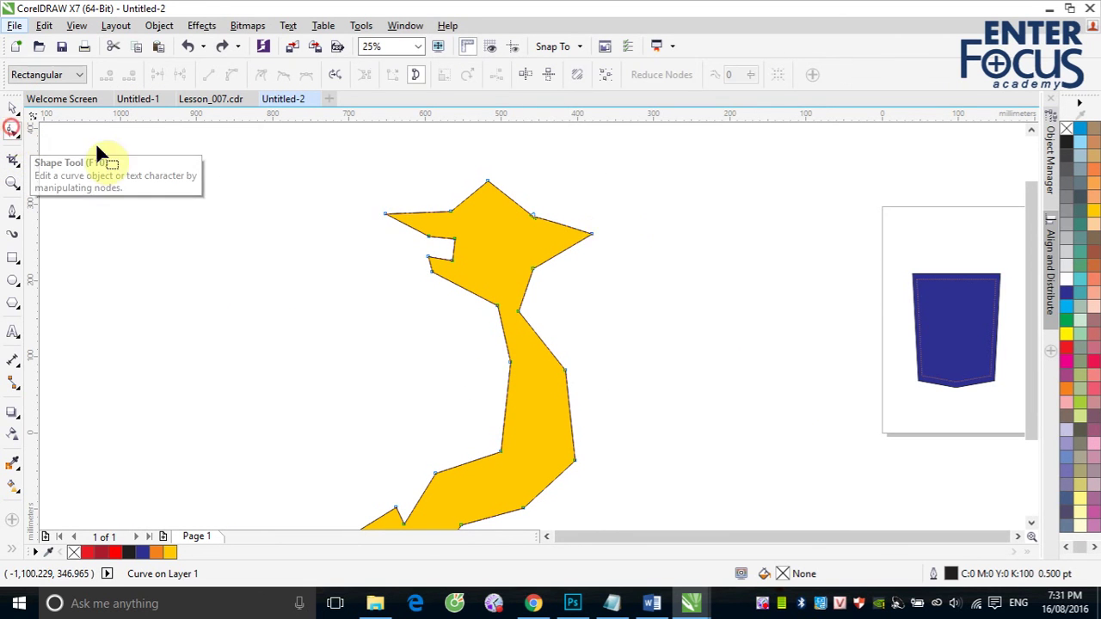
{"action": "left_click", "coordinate": [593, 231]}
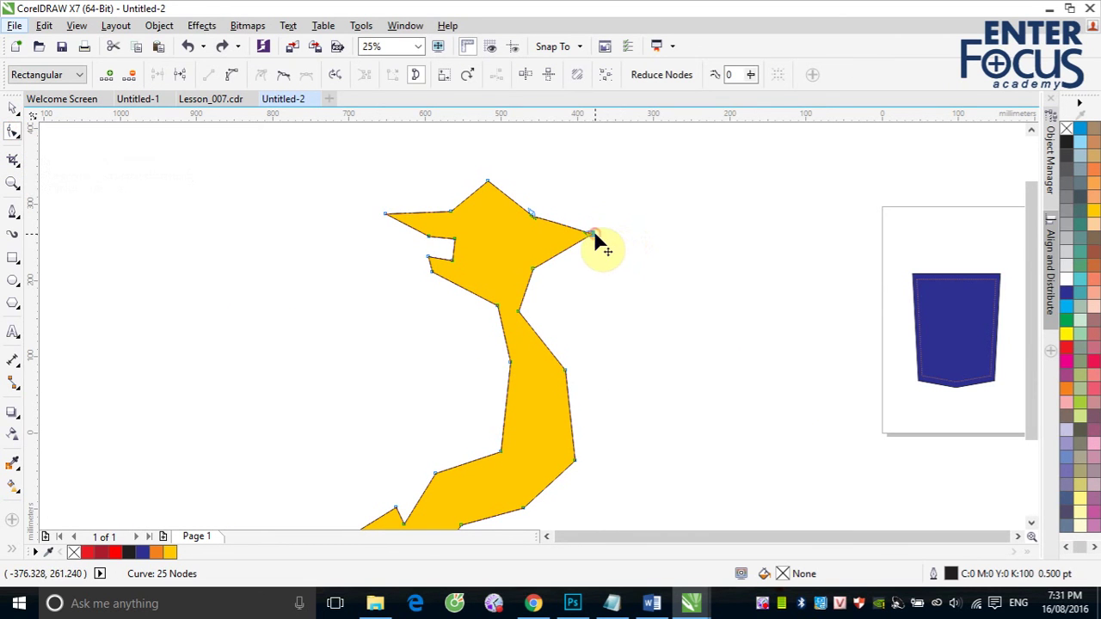
{"action": "left_click", "coordinate": [180, 76]}
{"action": "left_click", "coordinate": [1032, 522]}
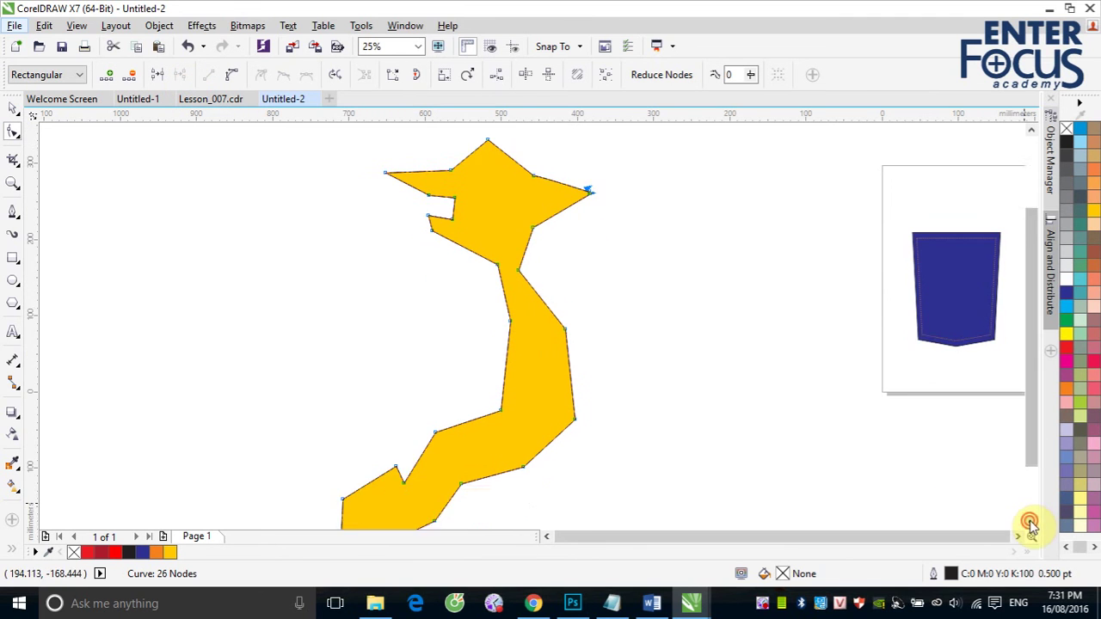
{"action": "left_click", "coordinate": [1031, 522]}
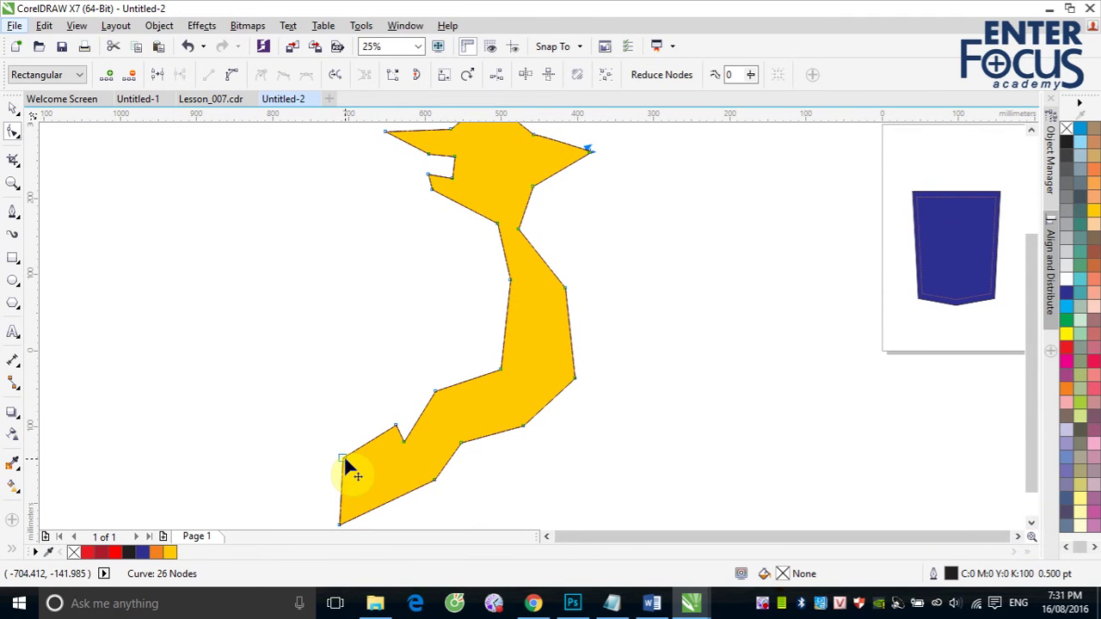
{"action": "left_click", "coordinate": [343, 459]}
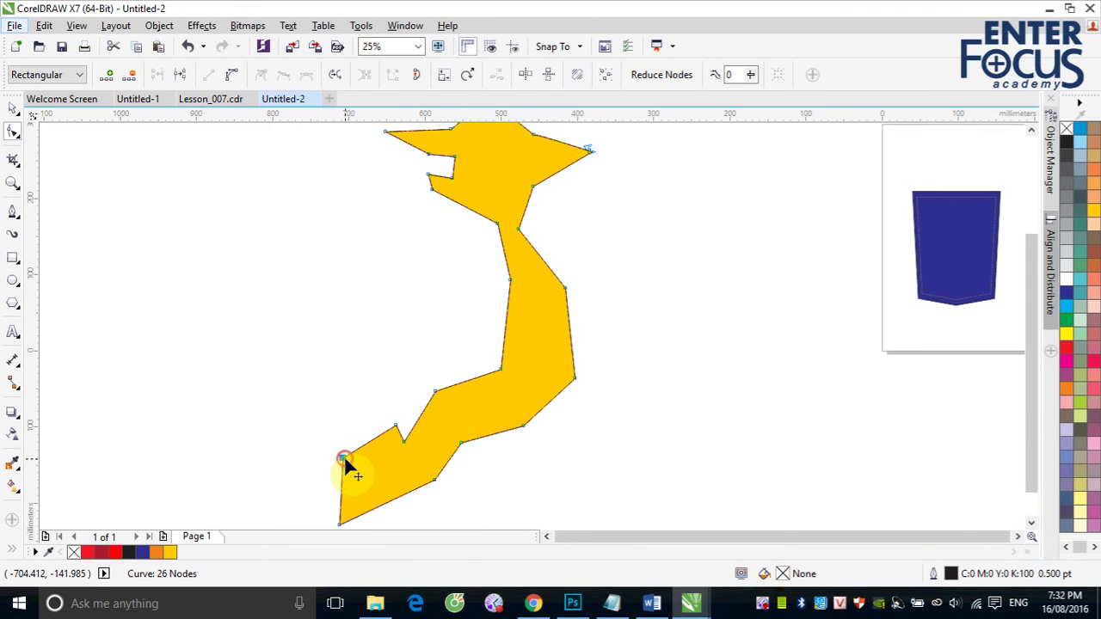
{"action": "left_click", "coordinate": [180, 78]}
- Try moving the broken map outline away from the yellow shape, and undo the move
{"action": "left_click", "coordinate": [13, 107]}
{"action": "left_click", "coordinate": [81, 180]}
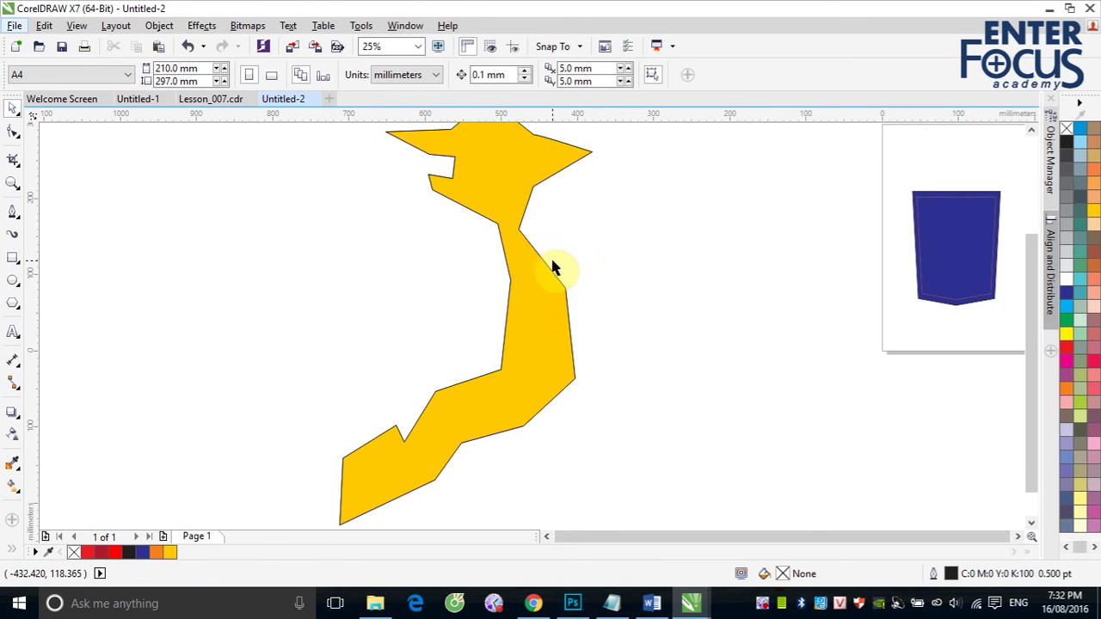
{"action": "left_click_drag", "start_coordinate": [545, 262], "coordinate": [306, 278]}
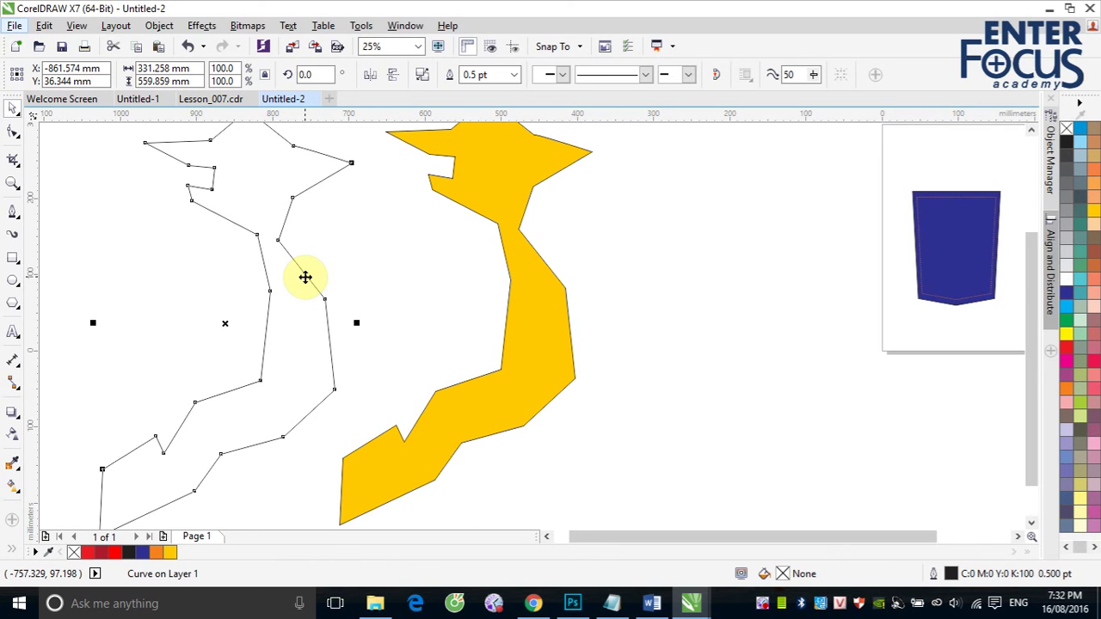
{"action": "left_click_drag", "start_coordinate": [306, 277], "coordinate": [303, 272]}
{"action": "key", "text": "ctrl+z"}
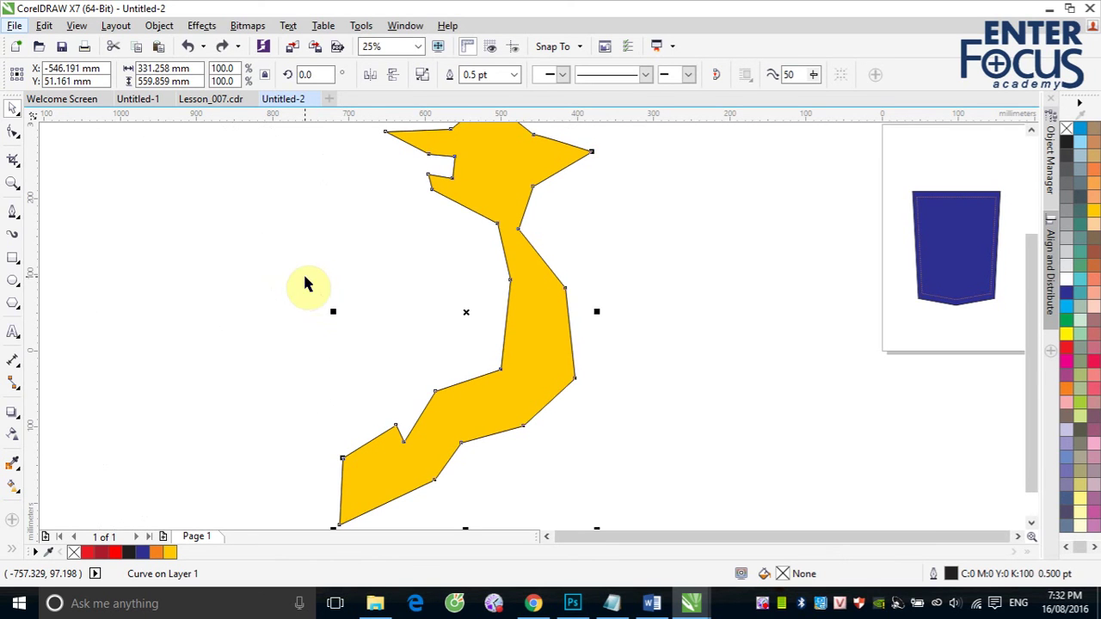
- Break the map outline apart into separate land border and coastline curves
{"action": "left_click", "coordinate": [421, 75]}
{"action": "left_click", "coordinate": [706, 216]}
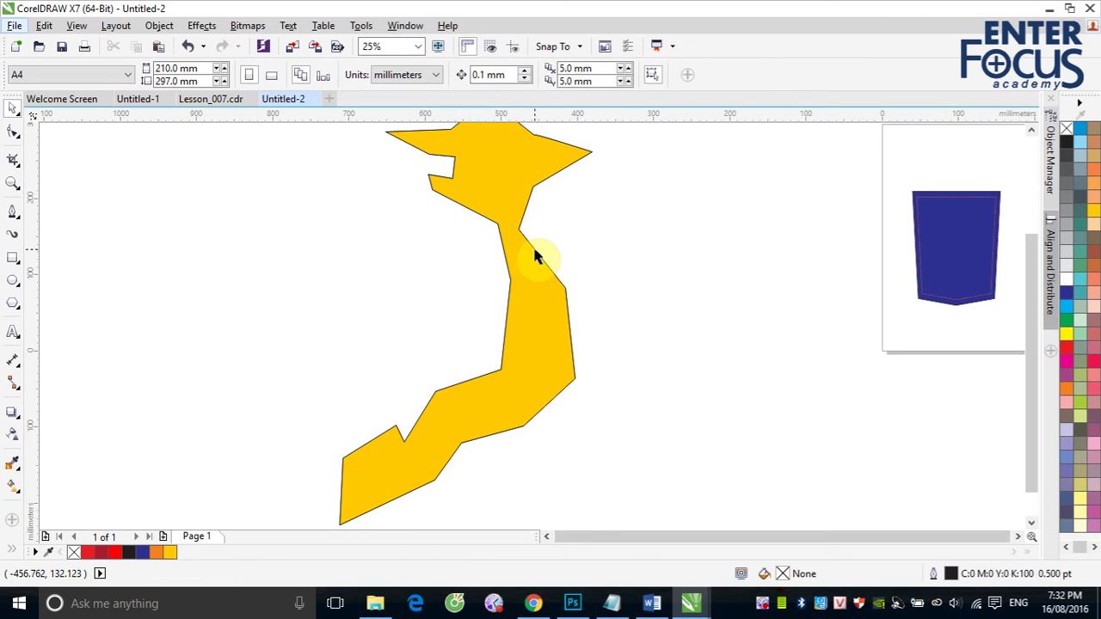
- Test the split by moving the coastline and land border curves away from the yellow map, and undo both moves
{"action": "left_click_drag", "start_coordinate": [533, 249], "coordinate": [688, 270]}
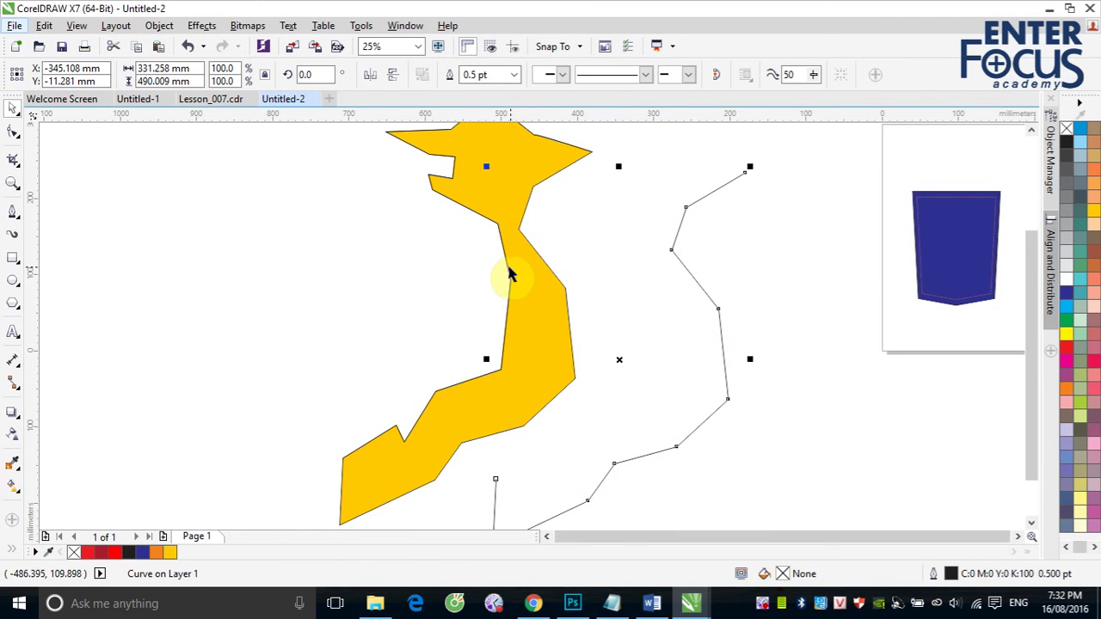
{"action": "left_click_drag", "start_coordinate": [505, 274], "coordinate": [430, 271]}
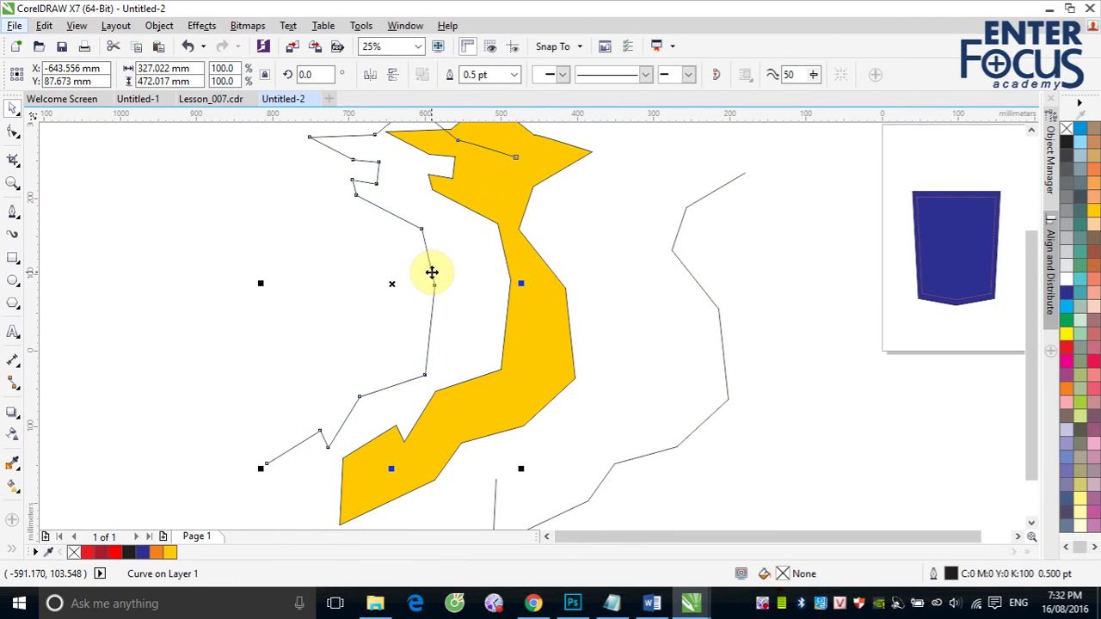
{"action": "key", "text": "ctrl+z"}
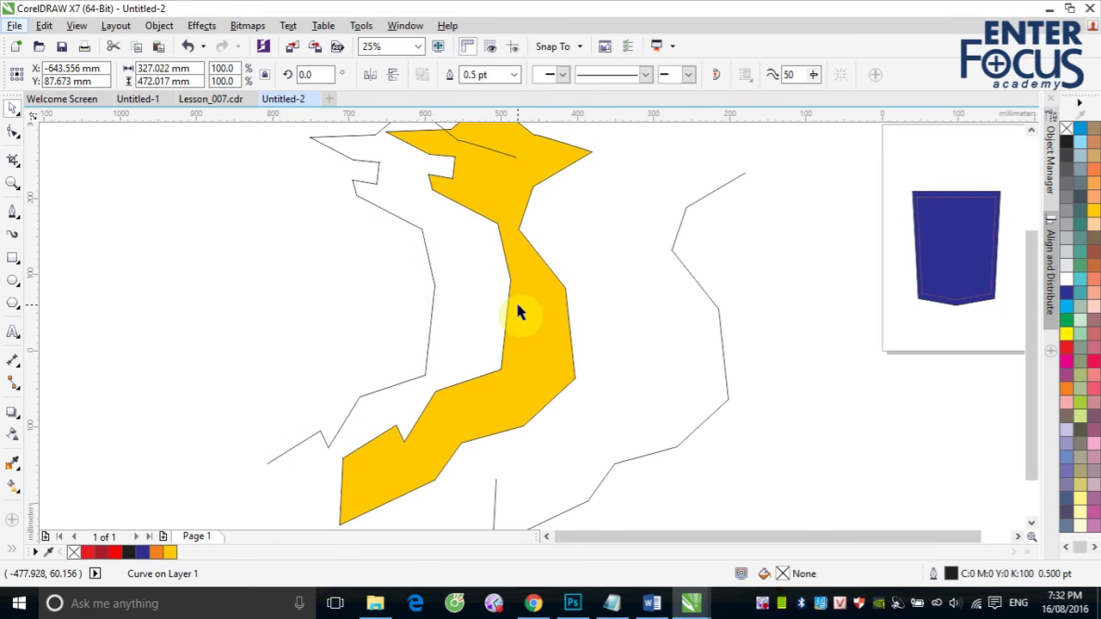
{"action": "key", "text": "ctrl+z"}
{"action": "left_click", "coordinate": [679, 318]}
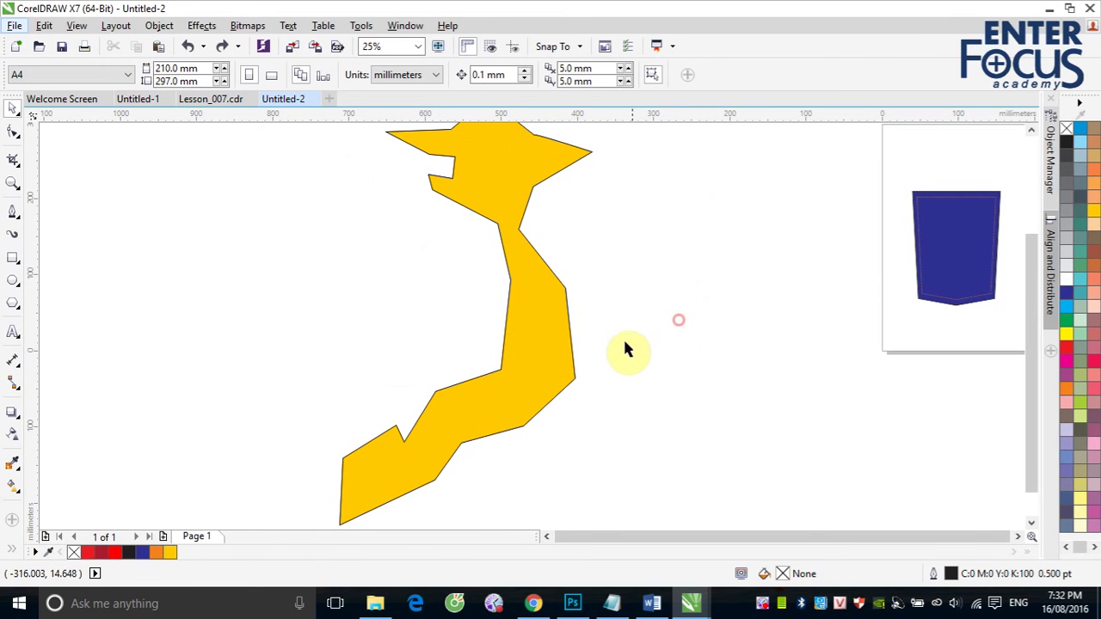
- Remove the outline from the yellow filled map shape
{"action": "left_click", "coordinate": [570, 334]}
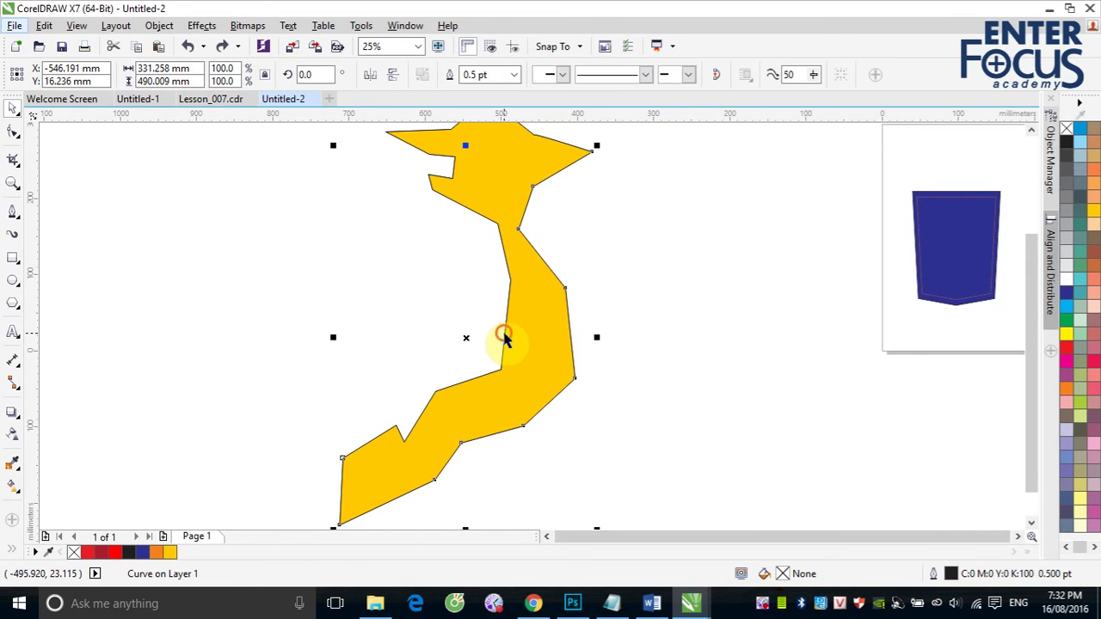
{"action": "left_click", "coordinate": [504, 333], "text": "shift"}
{"action": "key", "text": "ctrl+l"}
{"action": "left_click", "coordinate": [609, 340]}
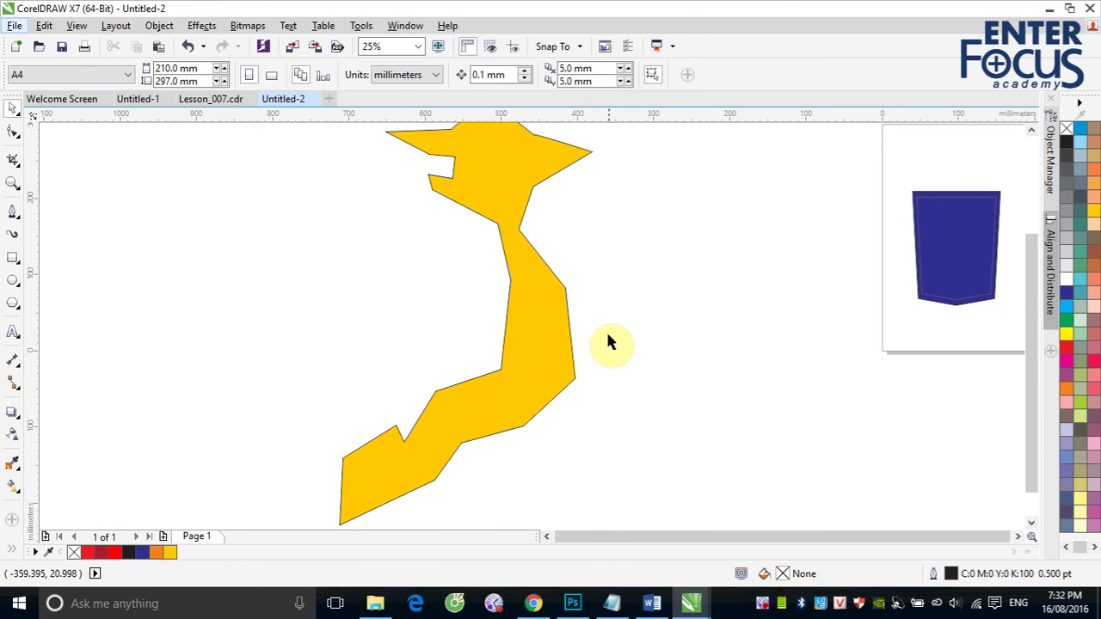
{"action": "left_click", "coordinate": [533, 326]}
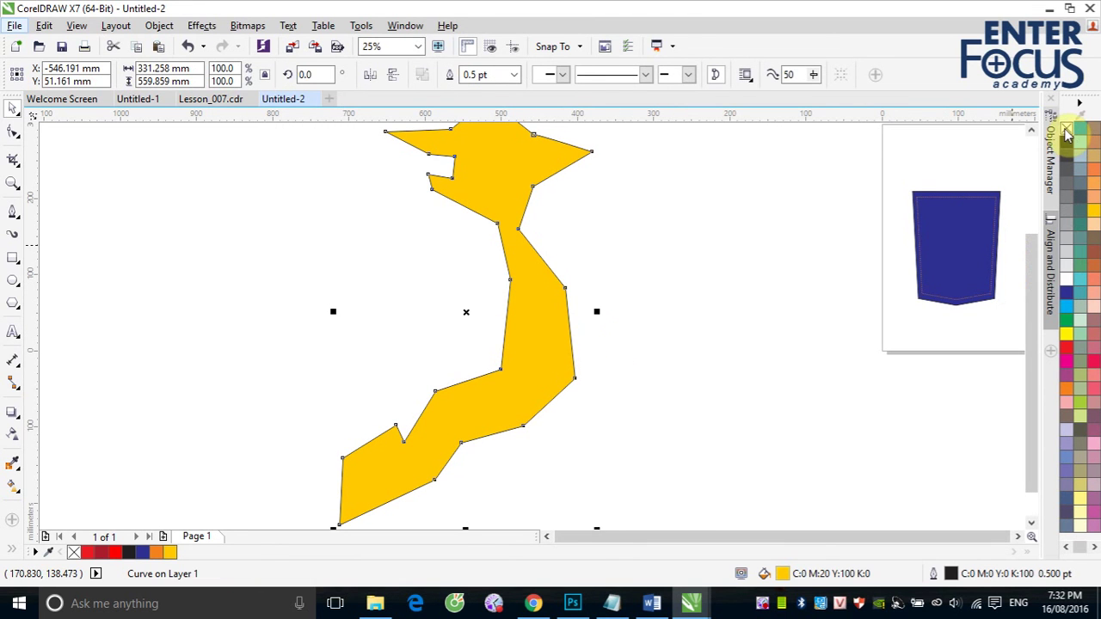
{"action": "right_click", "coordinate": [1067, 129]}
{"action": "left_click", "coordinate": [711, 243]}
- Select both border curves together and the eastern coastline on its own to check that they are separate objects
{"action": "key", "text": "ctrl+a"}
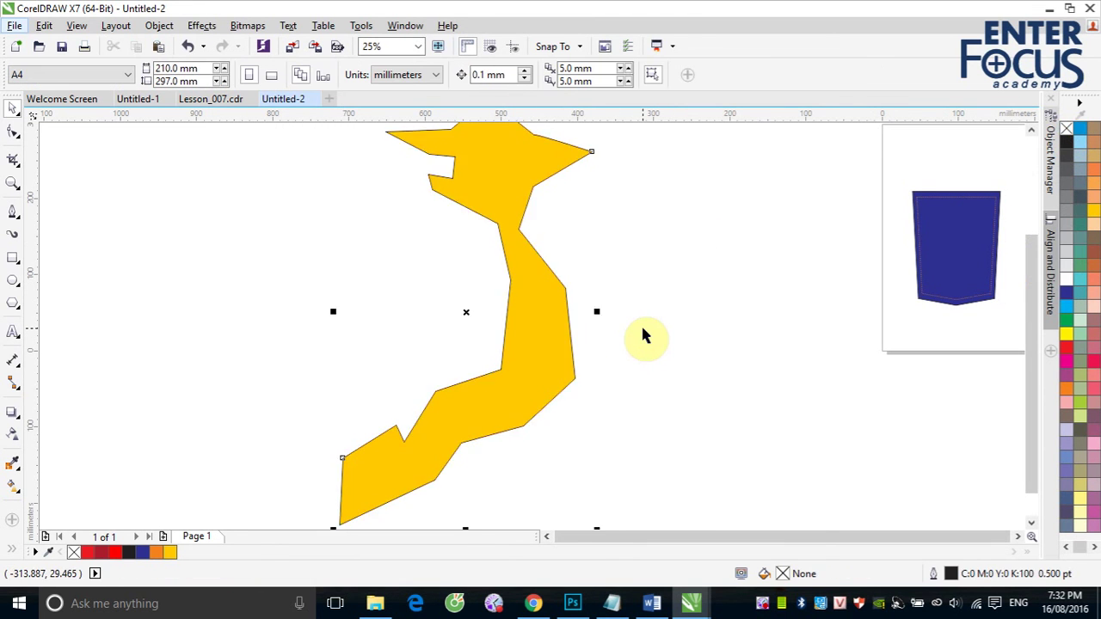
{"action": "scroll", "coordinate": [1027, 135], "scroll_direction": "up", "scroll_amount": 2}
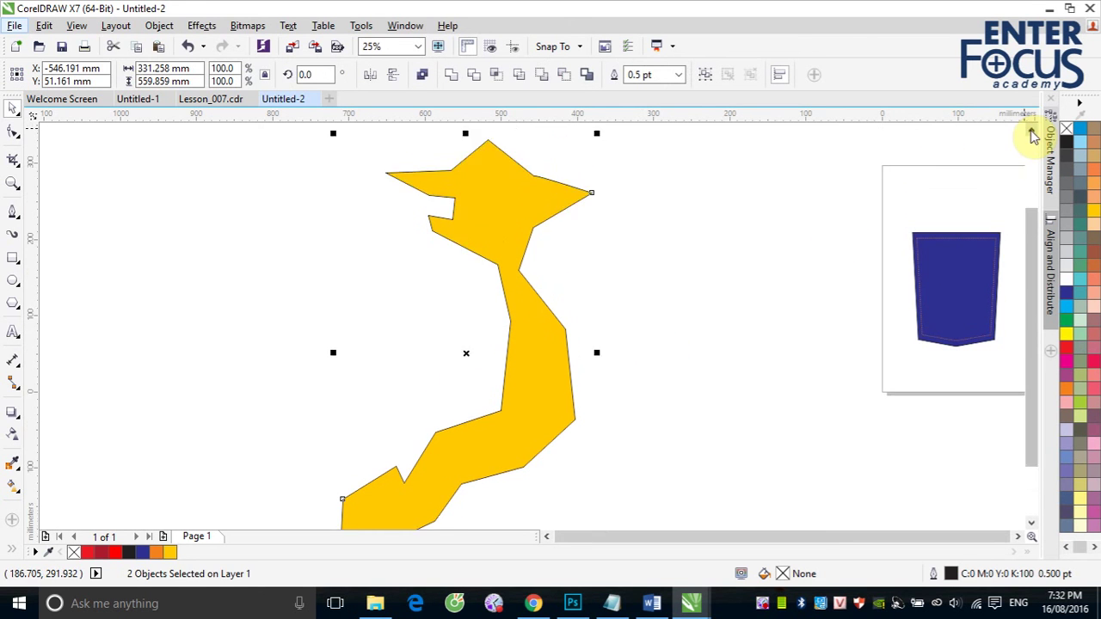
{"action": "left_click", "coordinate": [700, 179]}
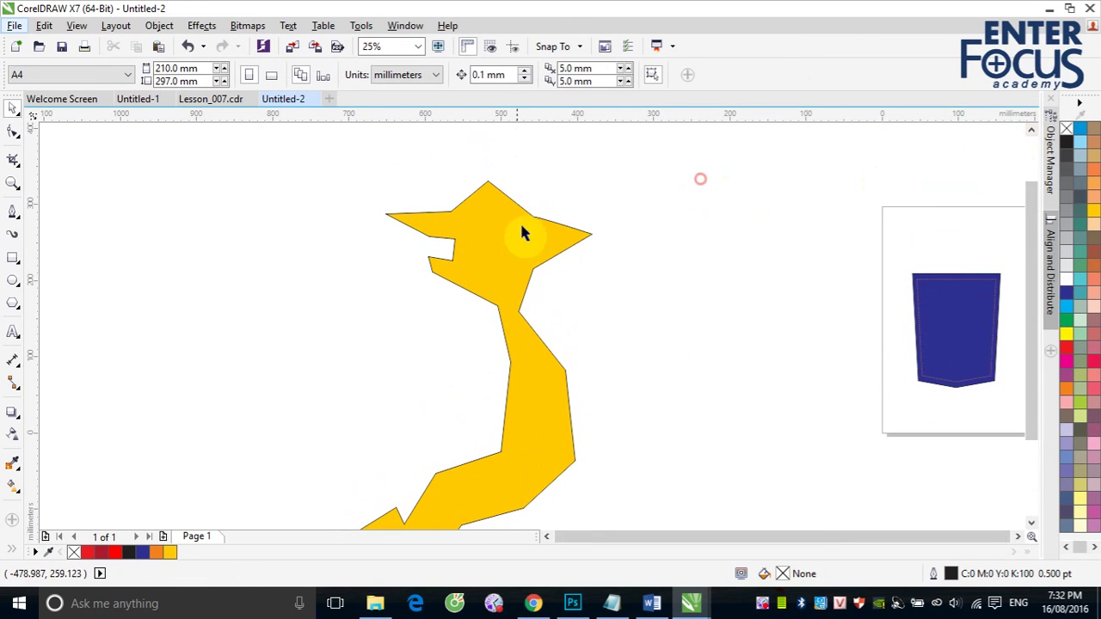
{"action": "left_click", "coordinate": [557, 252]}
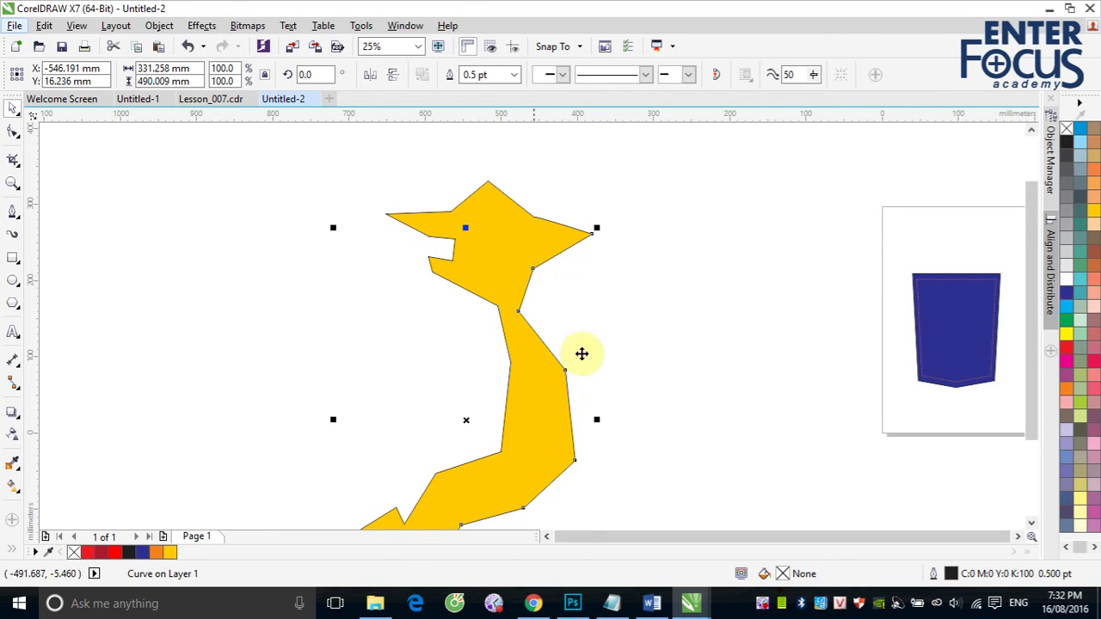
{"action": "left_click", "coordinate": [652, 315]}
- Give the northern and western land border curve a dash-dot line style and a 1.5 pt outline width
{"action": "left_click", "coordinate": [507, 199]}
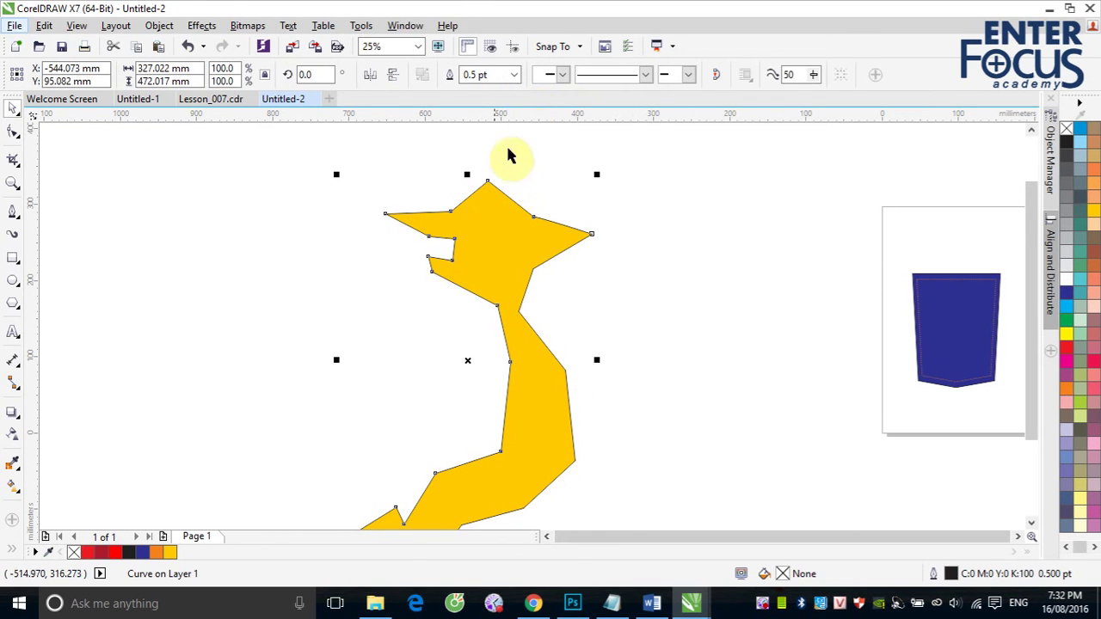
{"action": "left_click", "coordinate": [646, 75]}
{"action": "left_click_drag", "start_coordinate": [697, 138], "coordinate": [698, 191]}
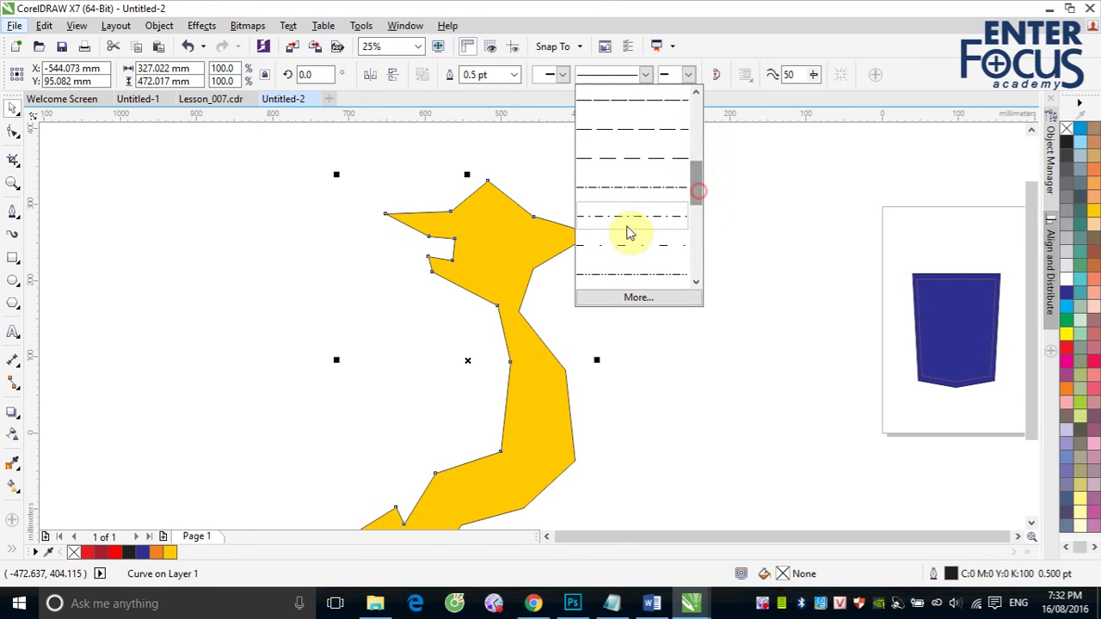
{"action": "left_click", "coordinate": [625, 191]}
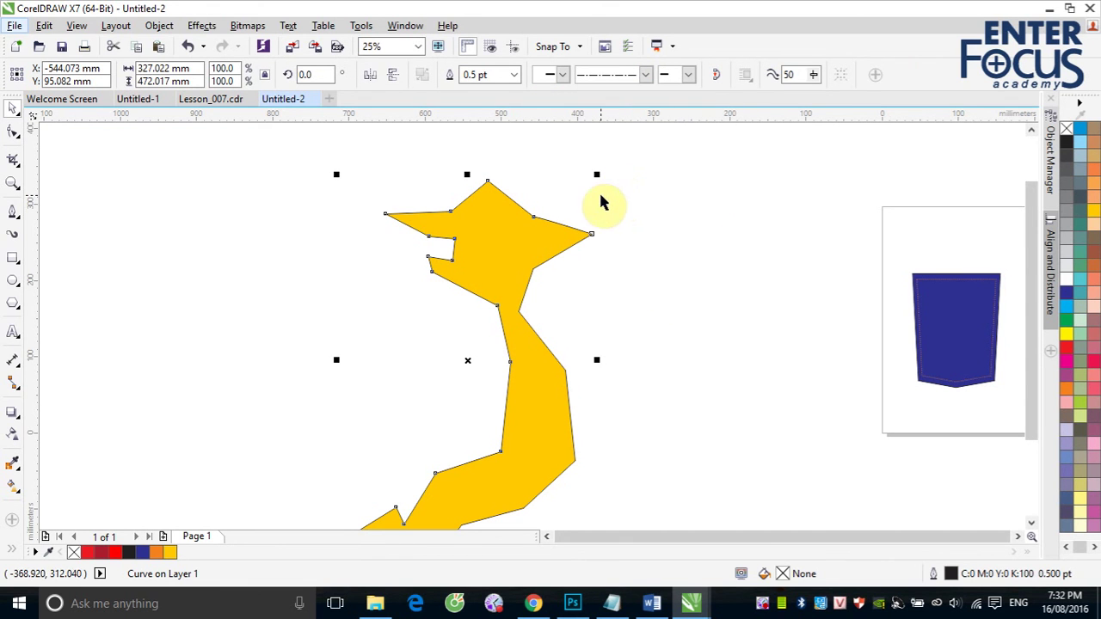
{"action": "left_click", "coordinate": [514, 75]}
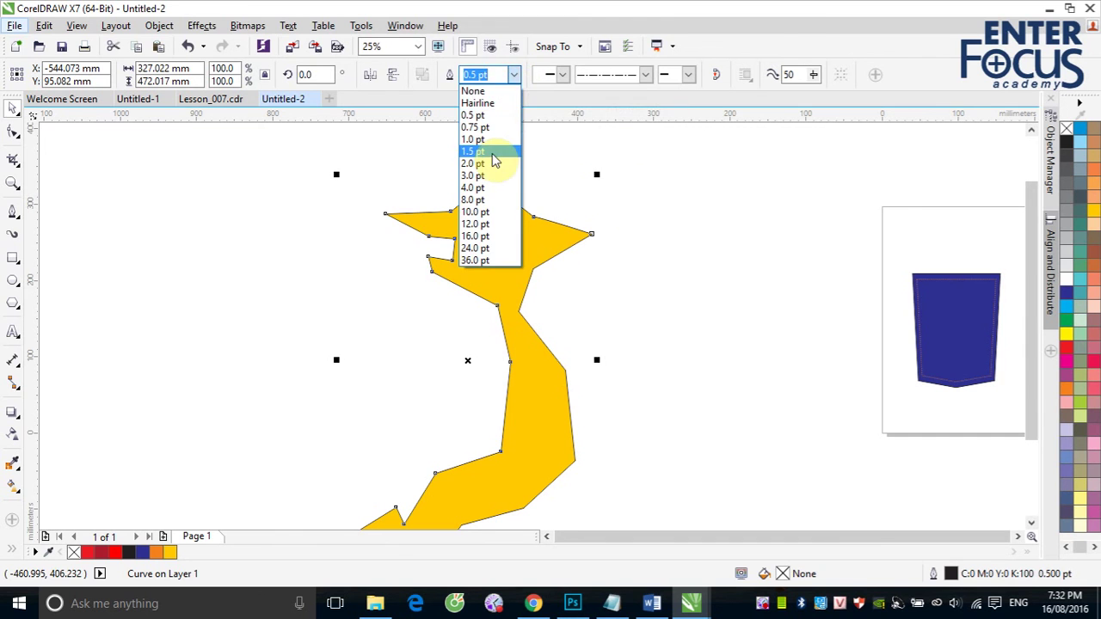
{"action": "left_click", "coordinate": [487, 152]}
- Set the outline width of the solid eastern coastline curve to 1.5 pt
{"action": "key", "text": "z"}
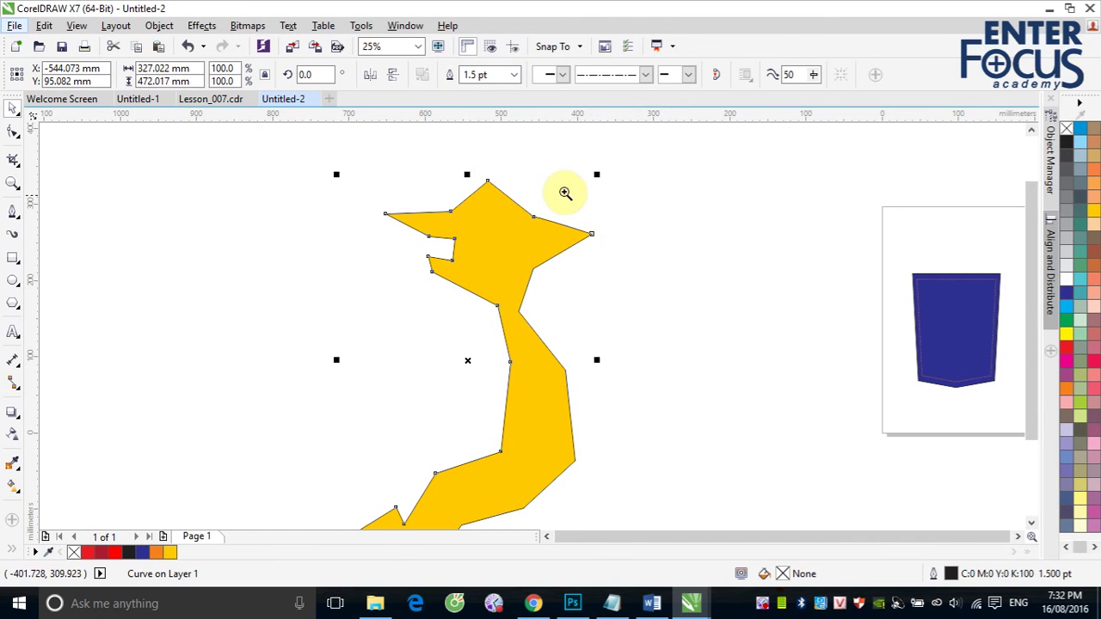
{"action": "left_click_drag", "start_coordinate": [450, 172], "coordinate": [546, 234]}
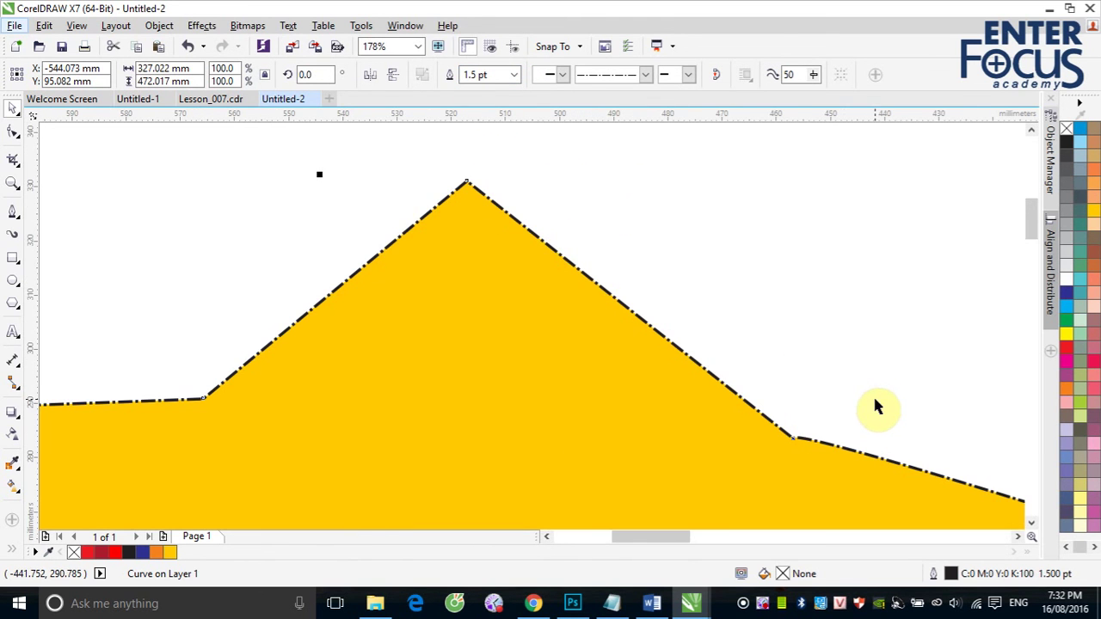
{"action": "left_click", "coordinate": [1017, 539]}
{"action": "left_click", "coordinate": [1034, 523]}
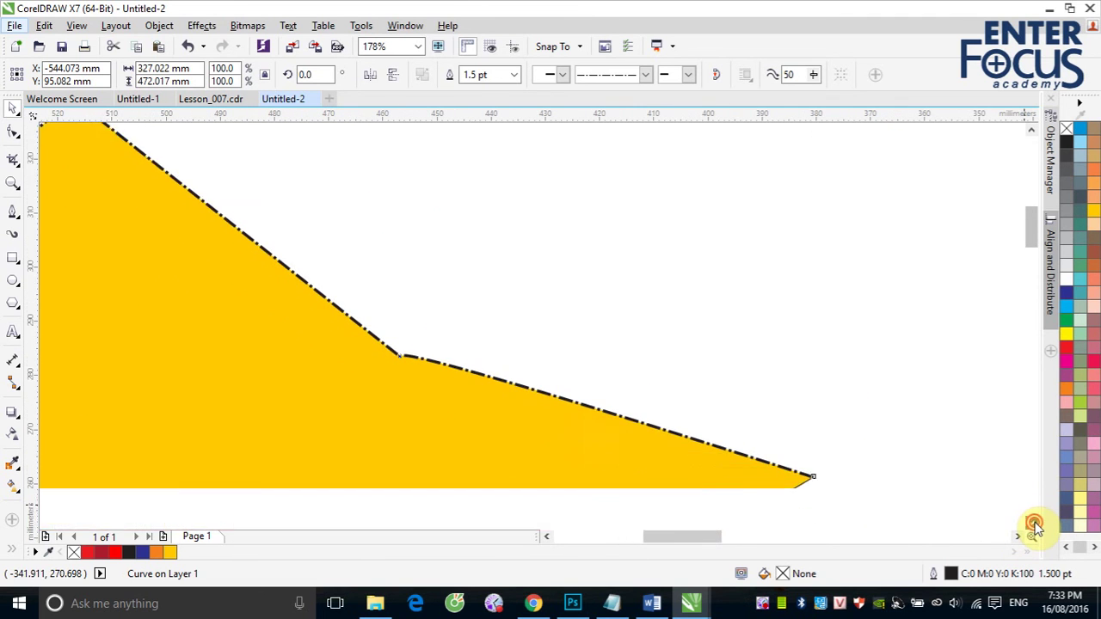
{"action": "left_click", "coordinate": [1033, 523]}
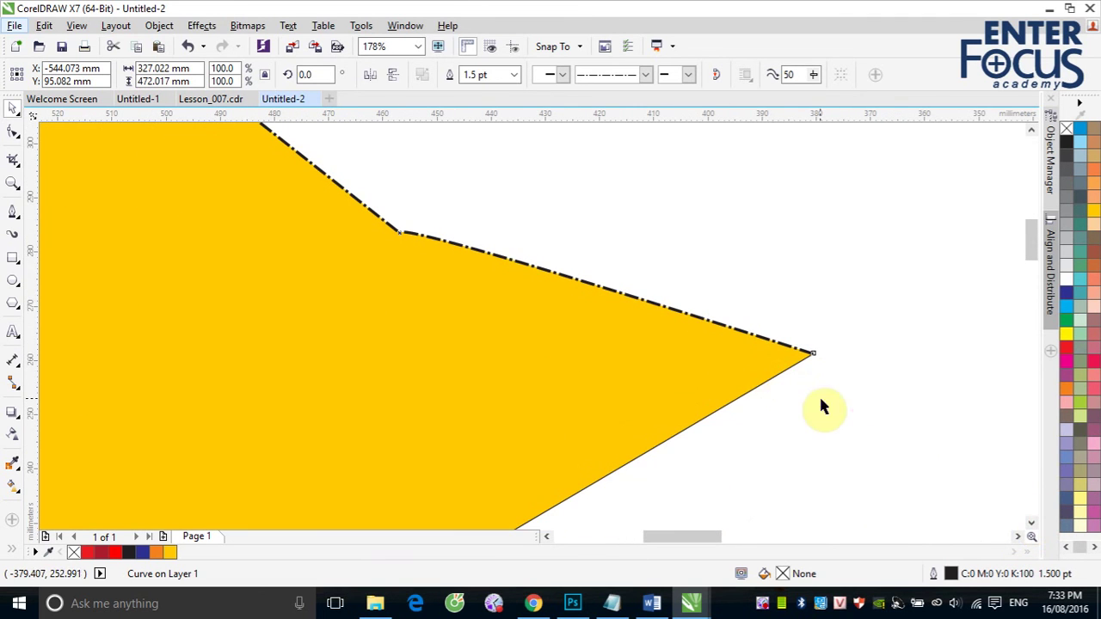
{"action": "left_click", "coordinate": [770, 378]}
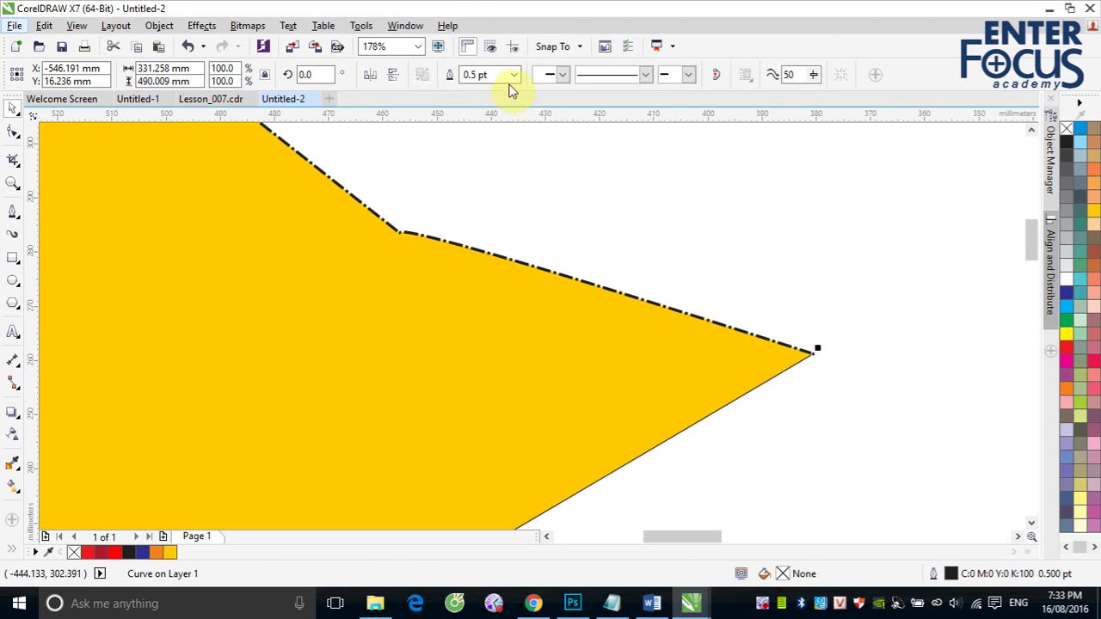
{"action": "left_click", "coordinate": [514, 75]}
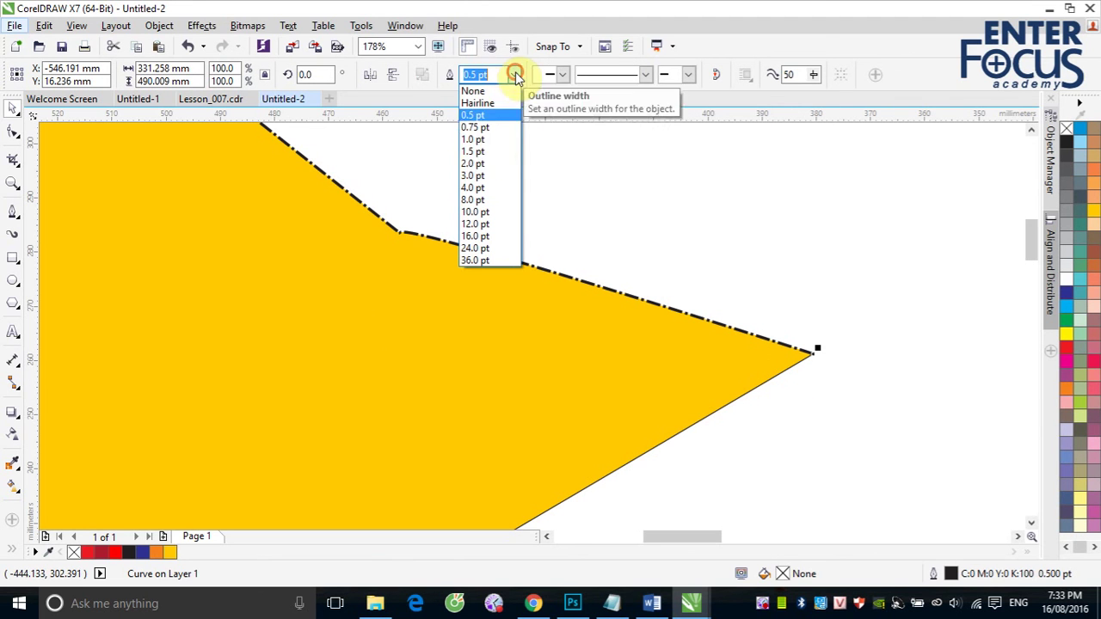
{"action": "left_click", "coordinate": [484, 151]}
{"action": "left_click", "coordinate": [945, 345]}
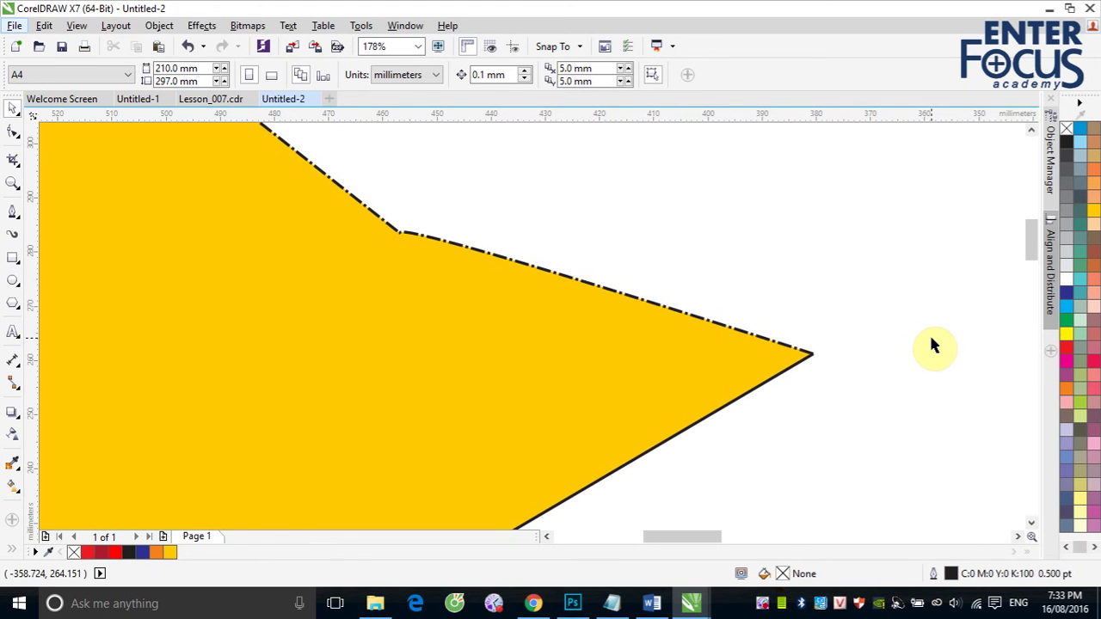
{"action": "right_click", "coordinate": [763, 605]}
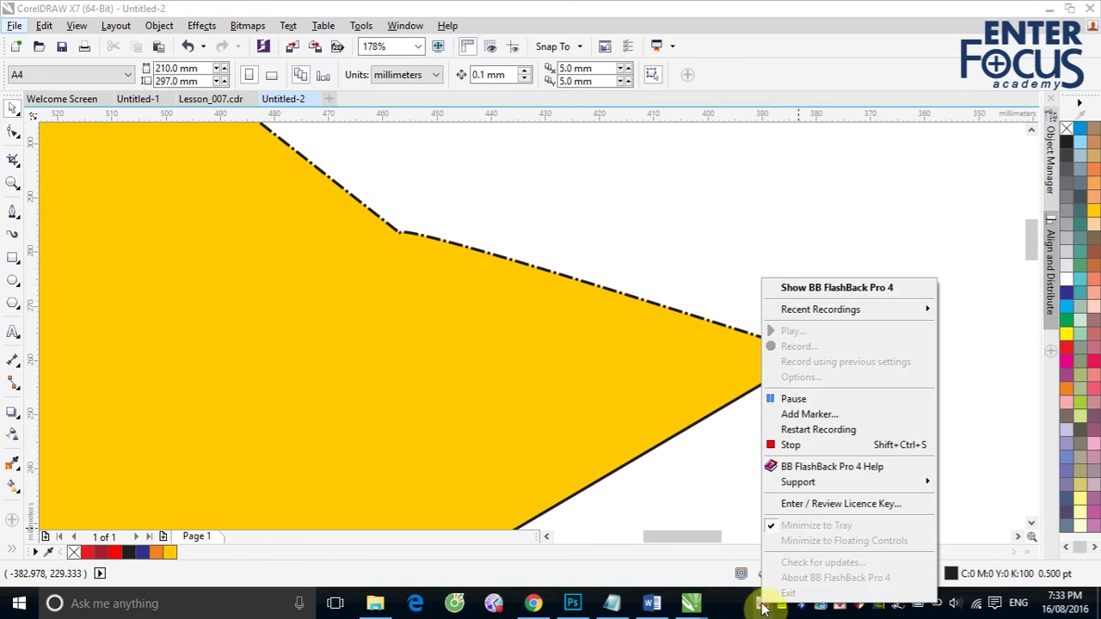